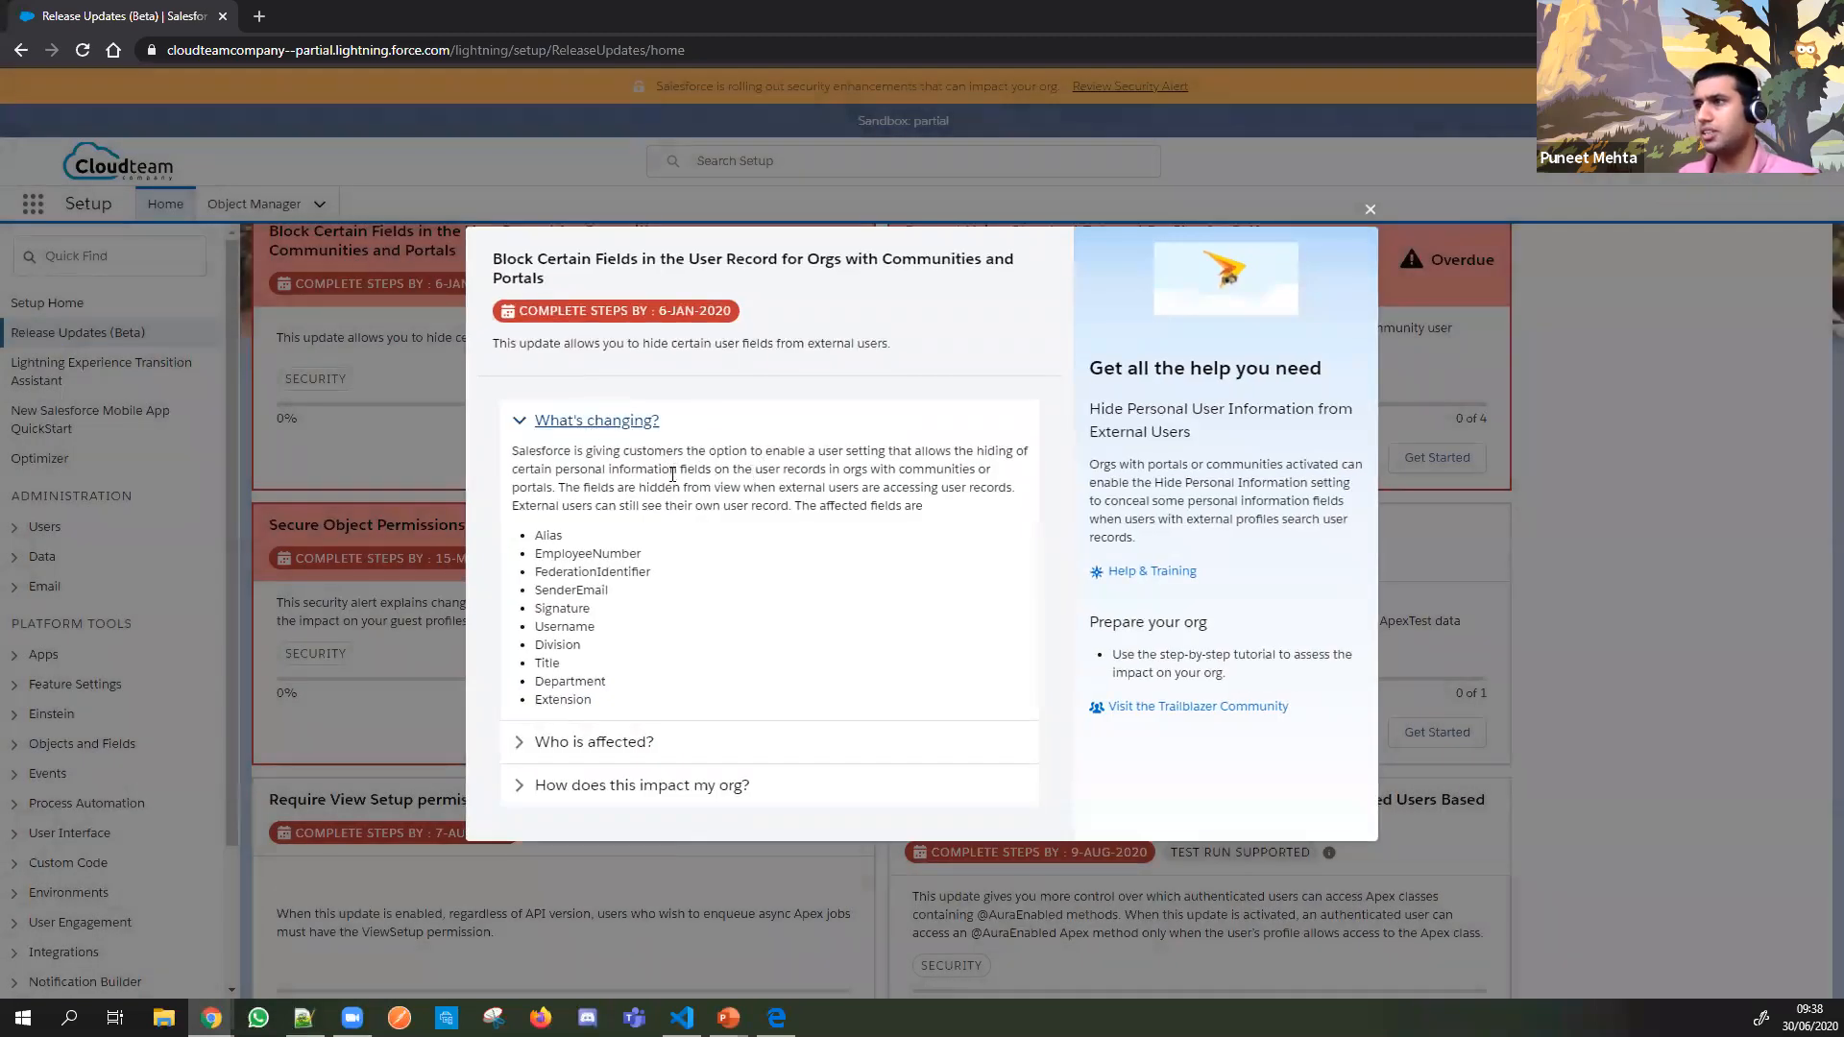
Step: Read who is affected and how the org is impacted in the Block Certain Fields update's details, and close them
click(605, 744)
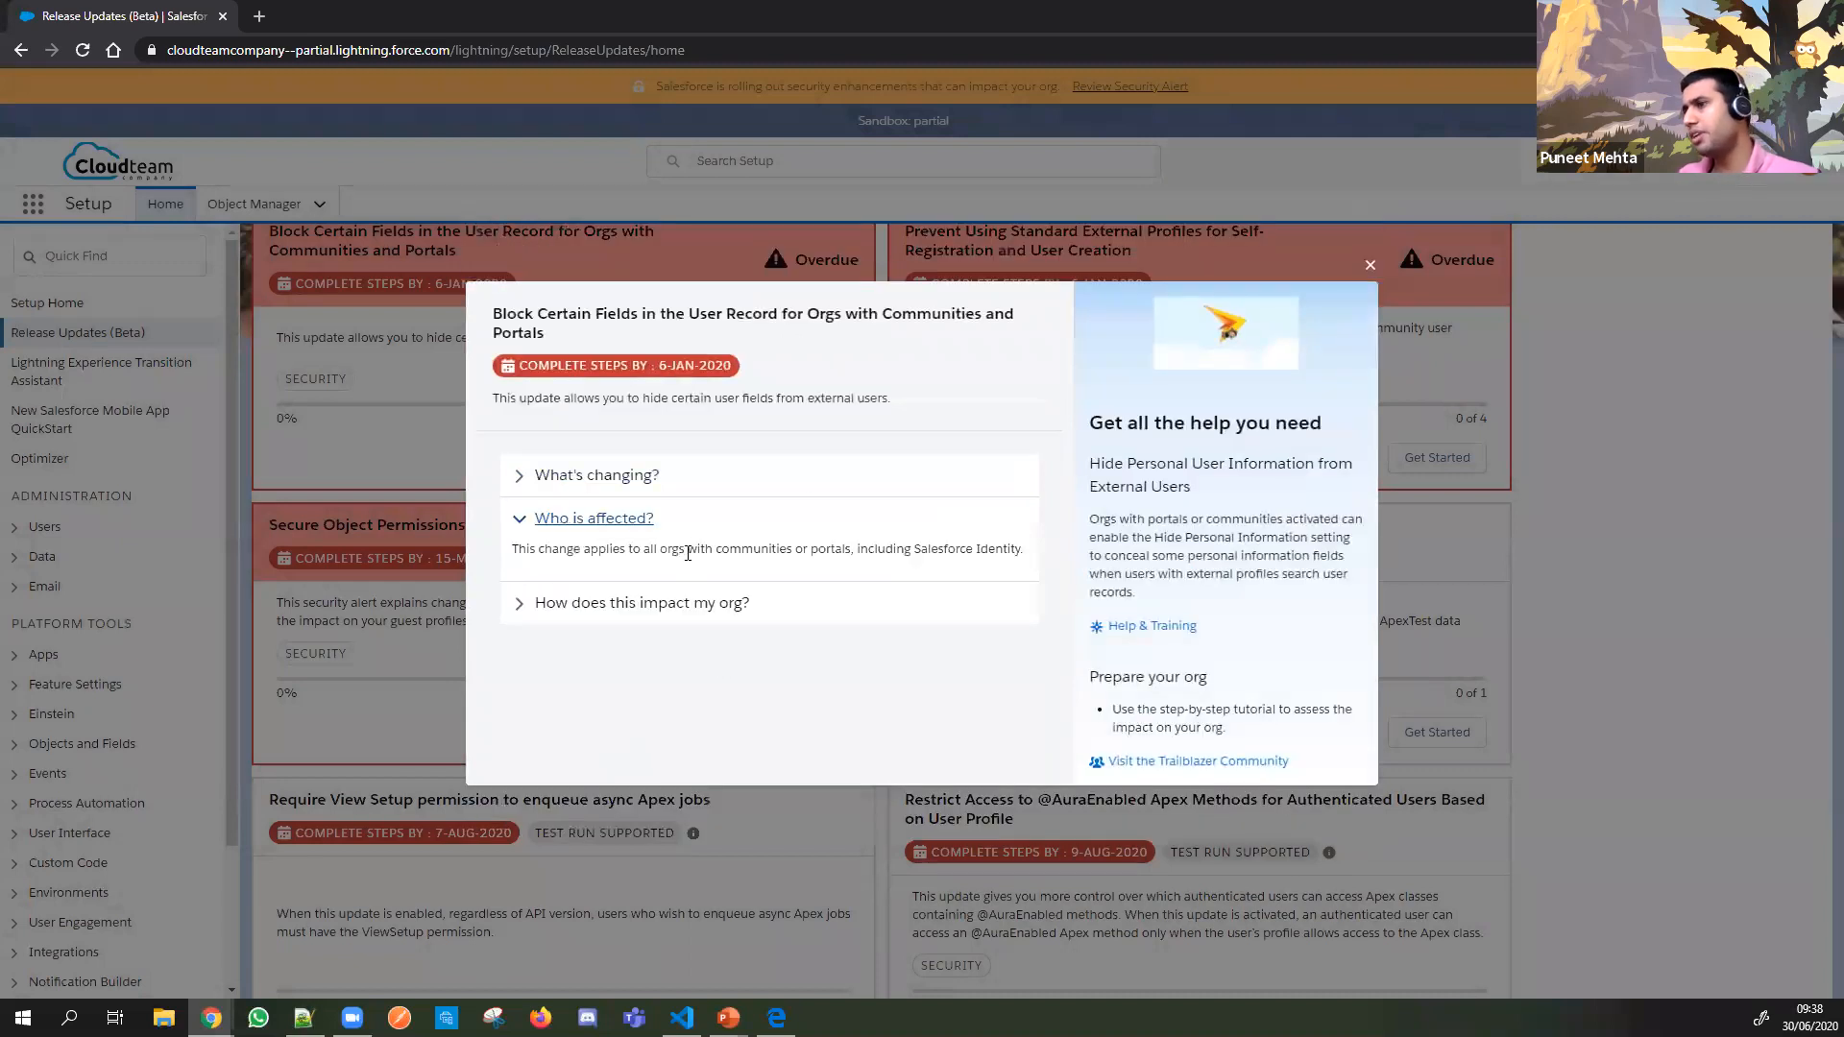
click(659, 605)
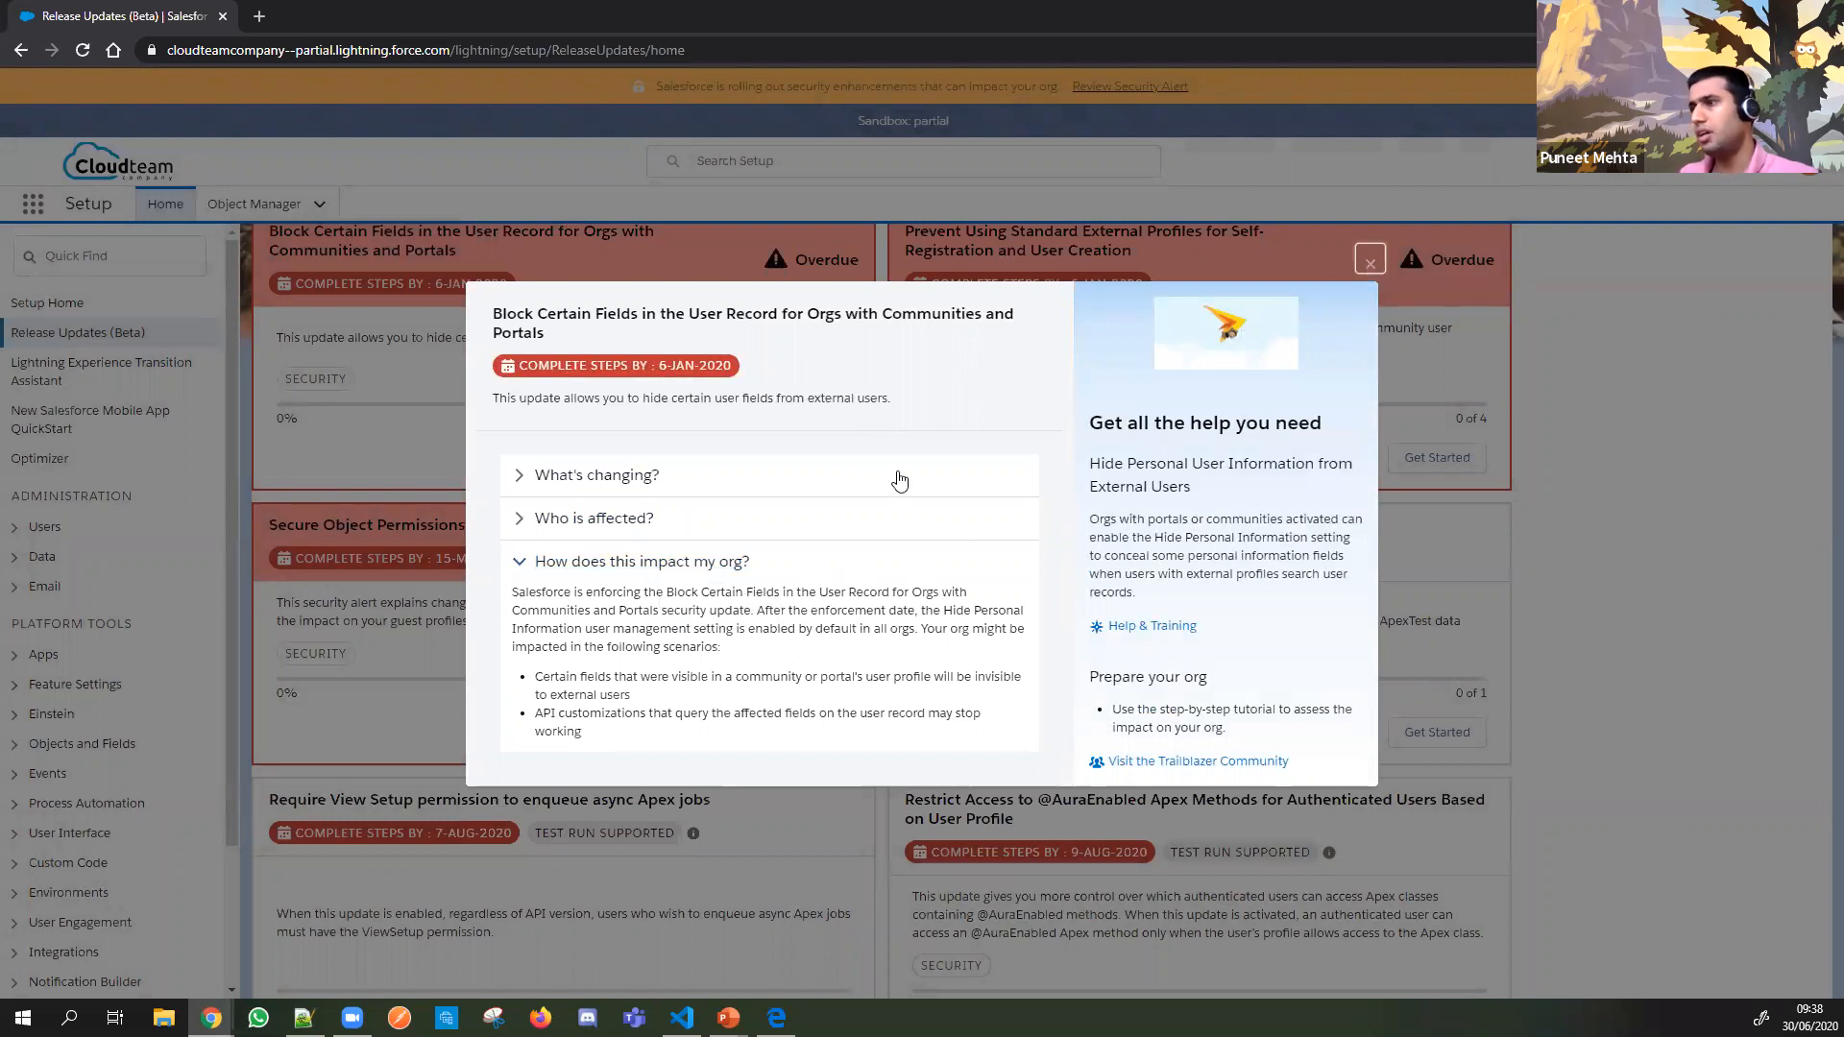
key(Escape)
Step: Get started with the Block Certain Fields in the User Record update and bring up its step-by-step guide
click(779, 451)
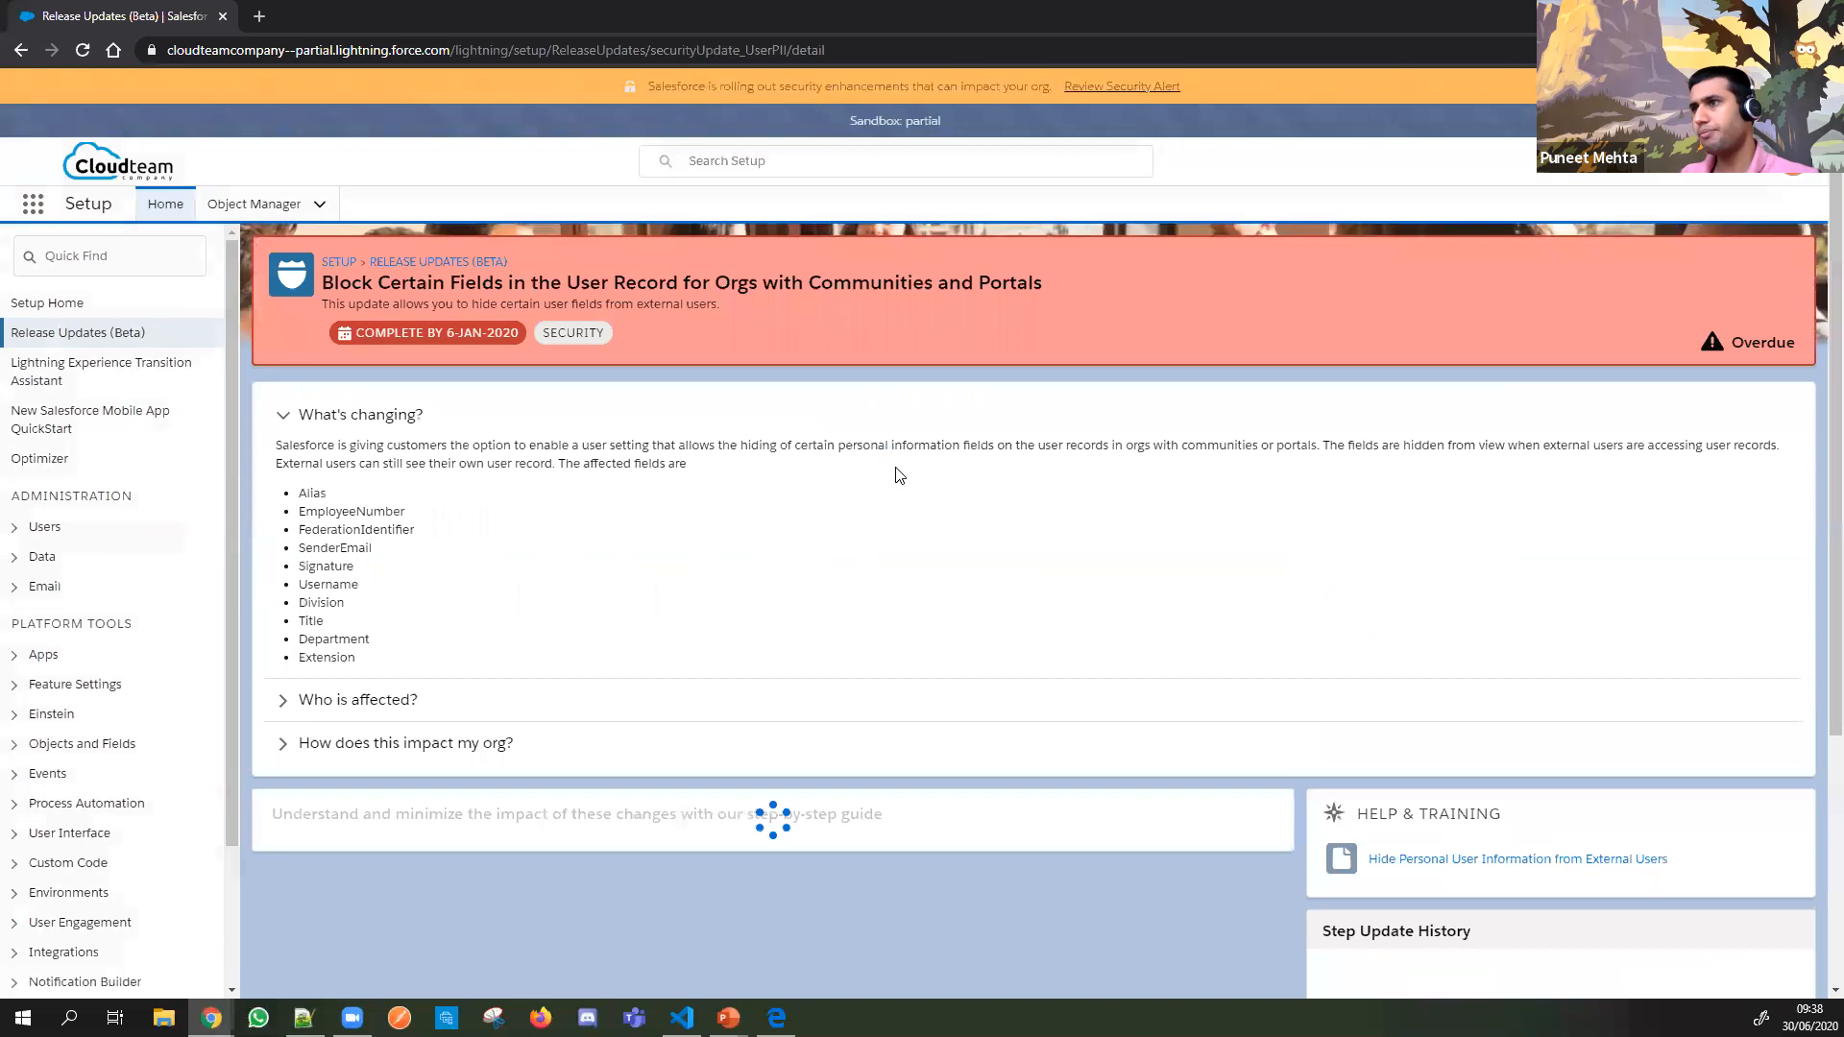
scroll(527, 539, down, 4)
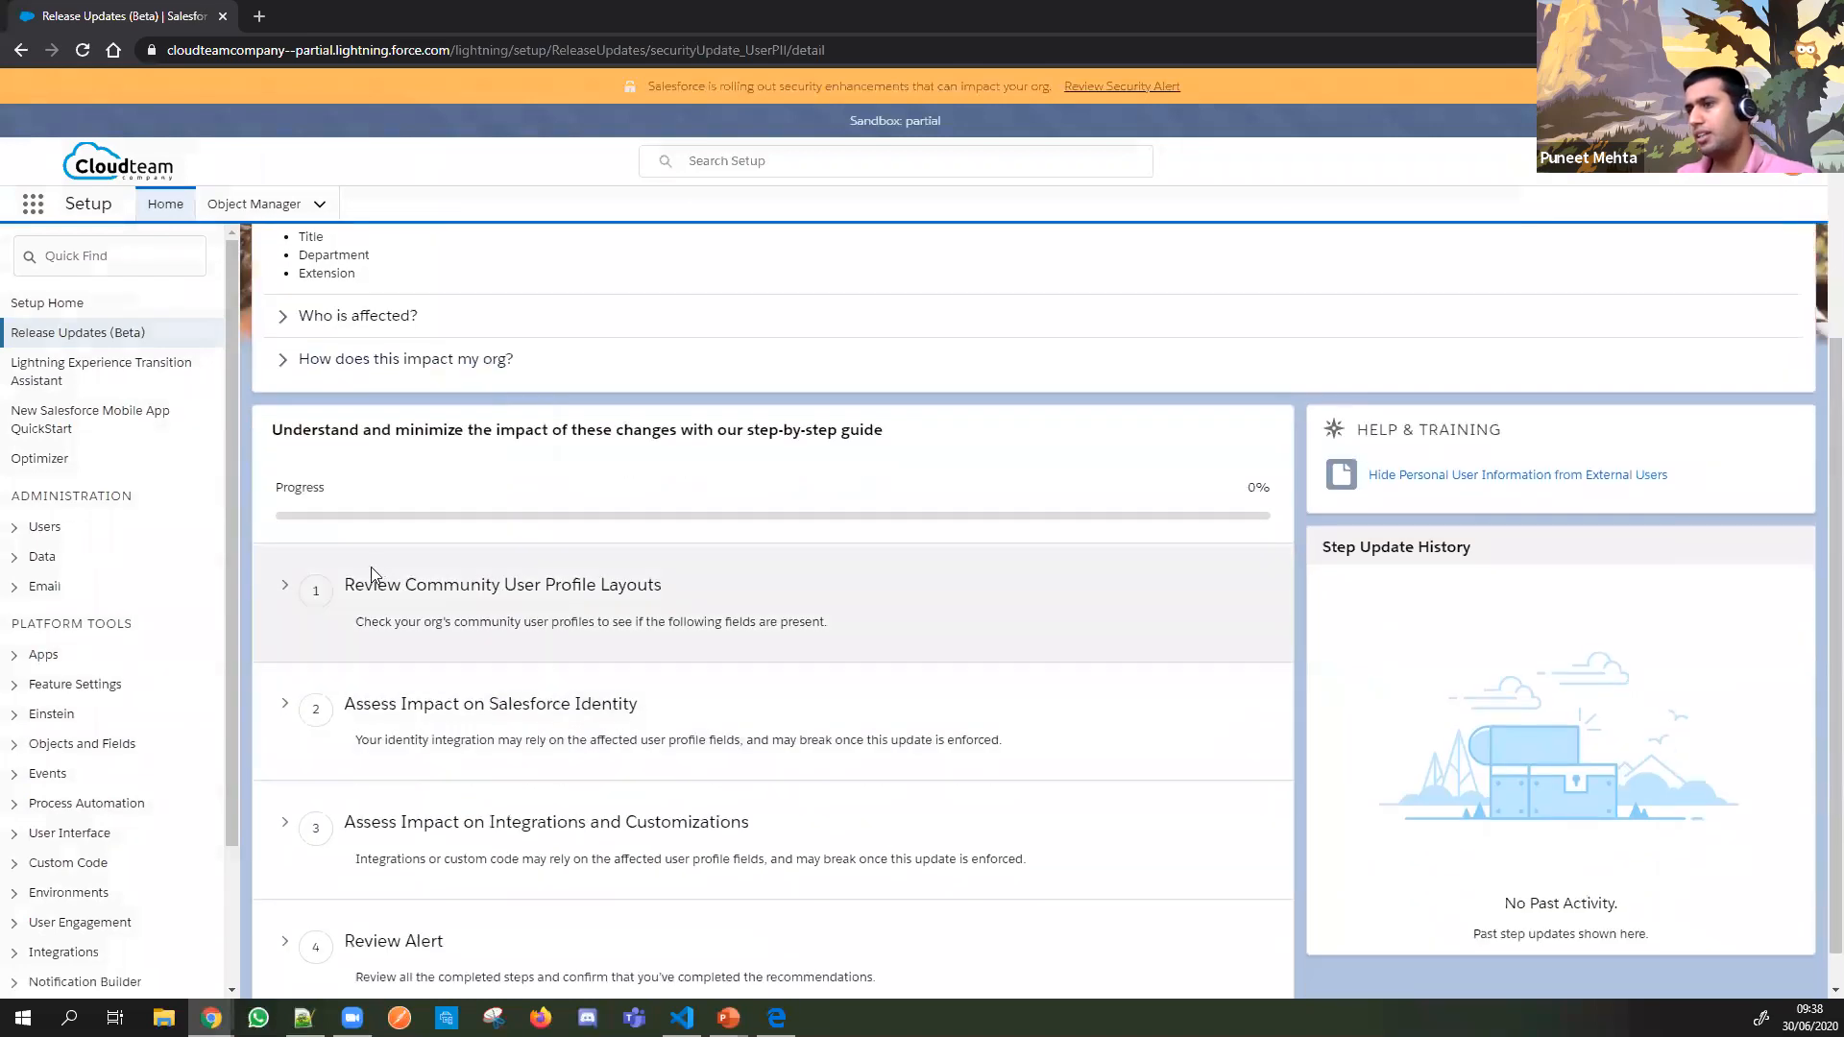
scroll(321, 600, down, 1)
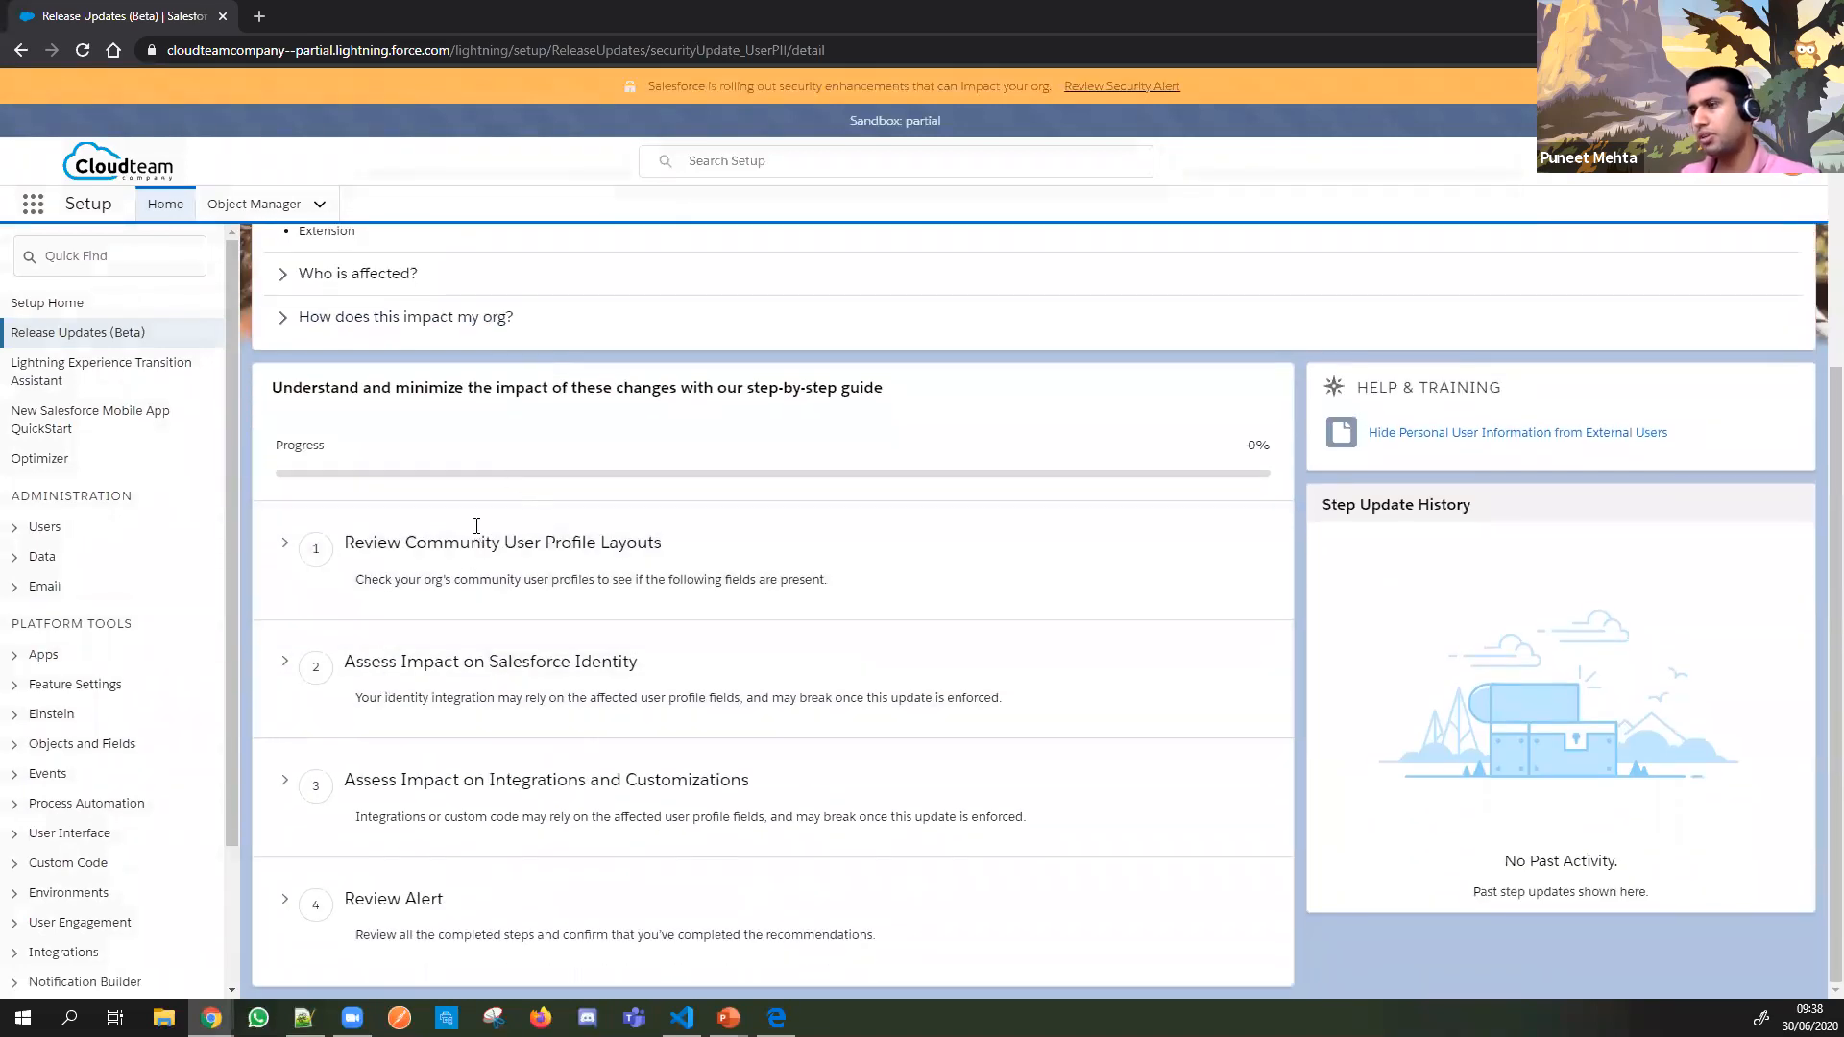
Step: Expand the Review Community User Profile Layouts step and mark it as complete
click(285, 543)
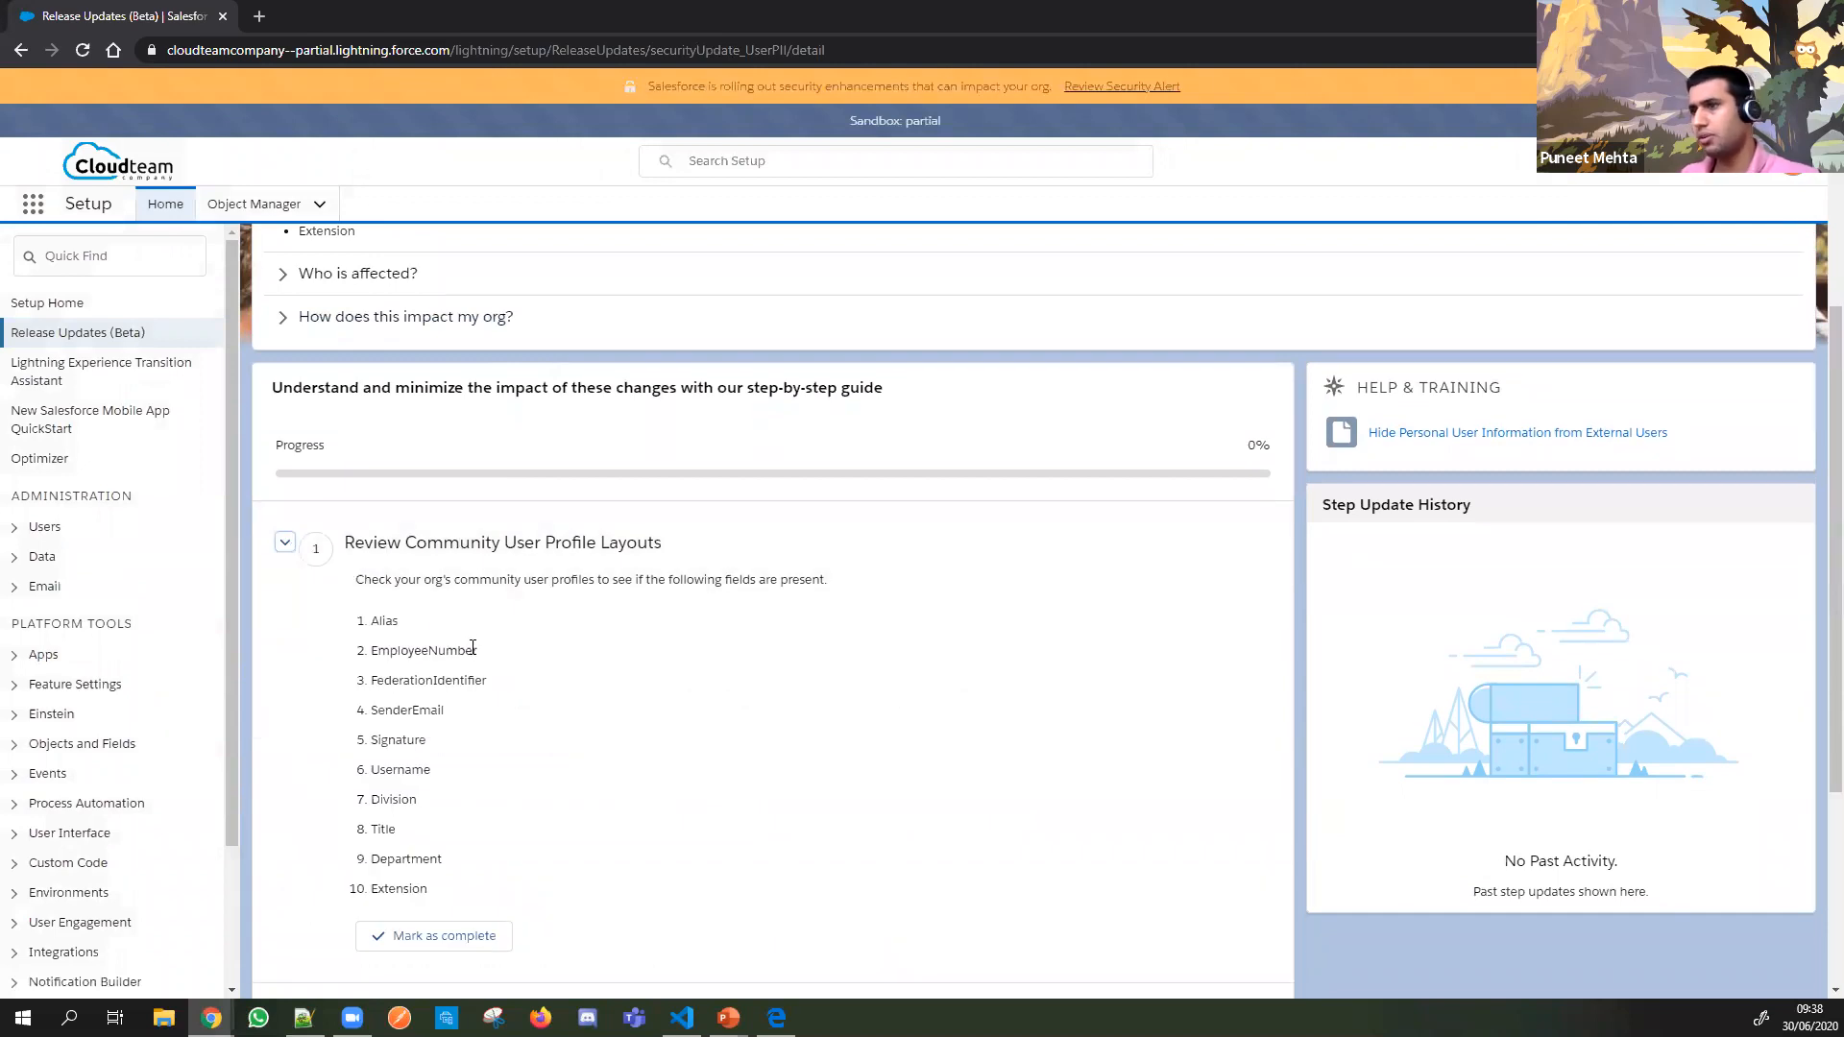
scroll(527, 692, down, 3)
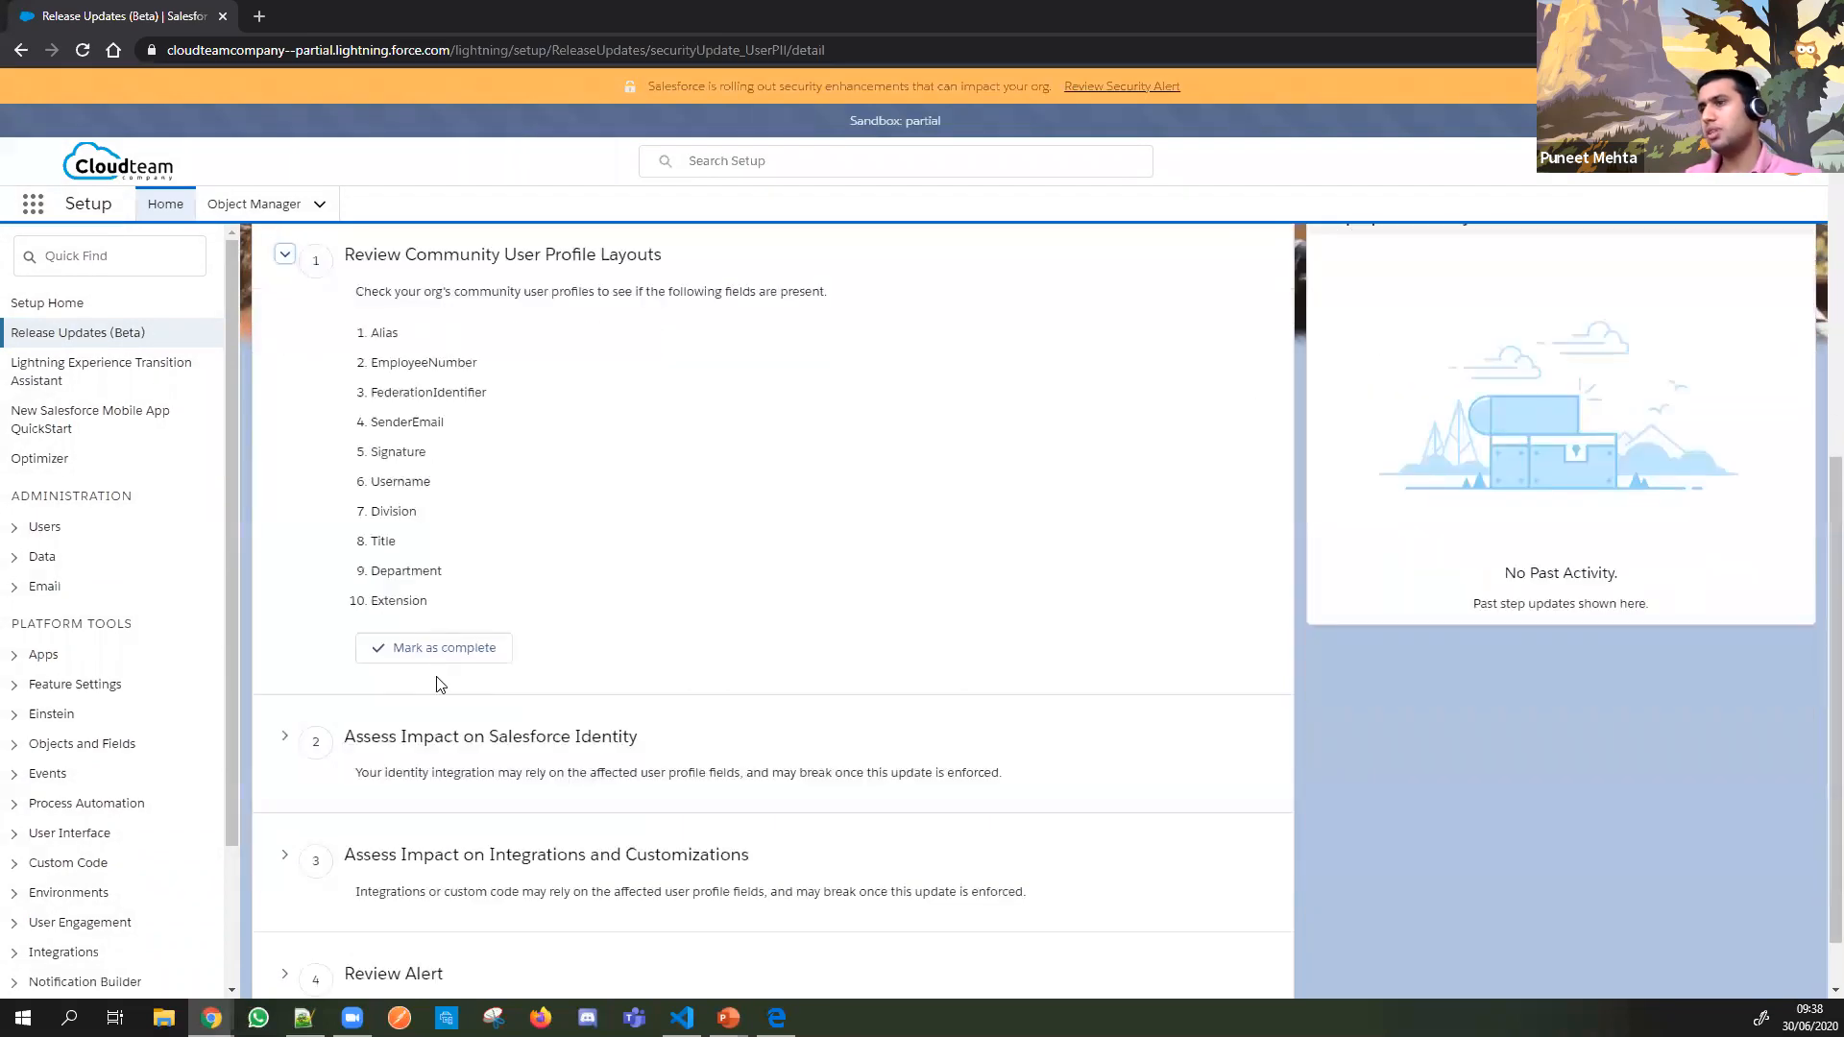
click(437, 658)
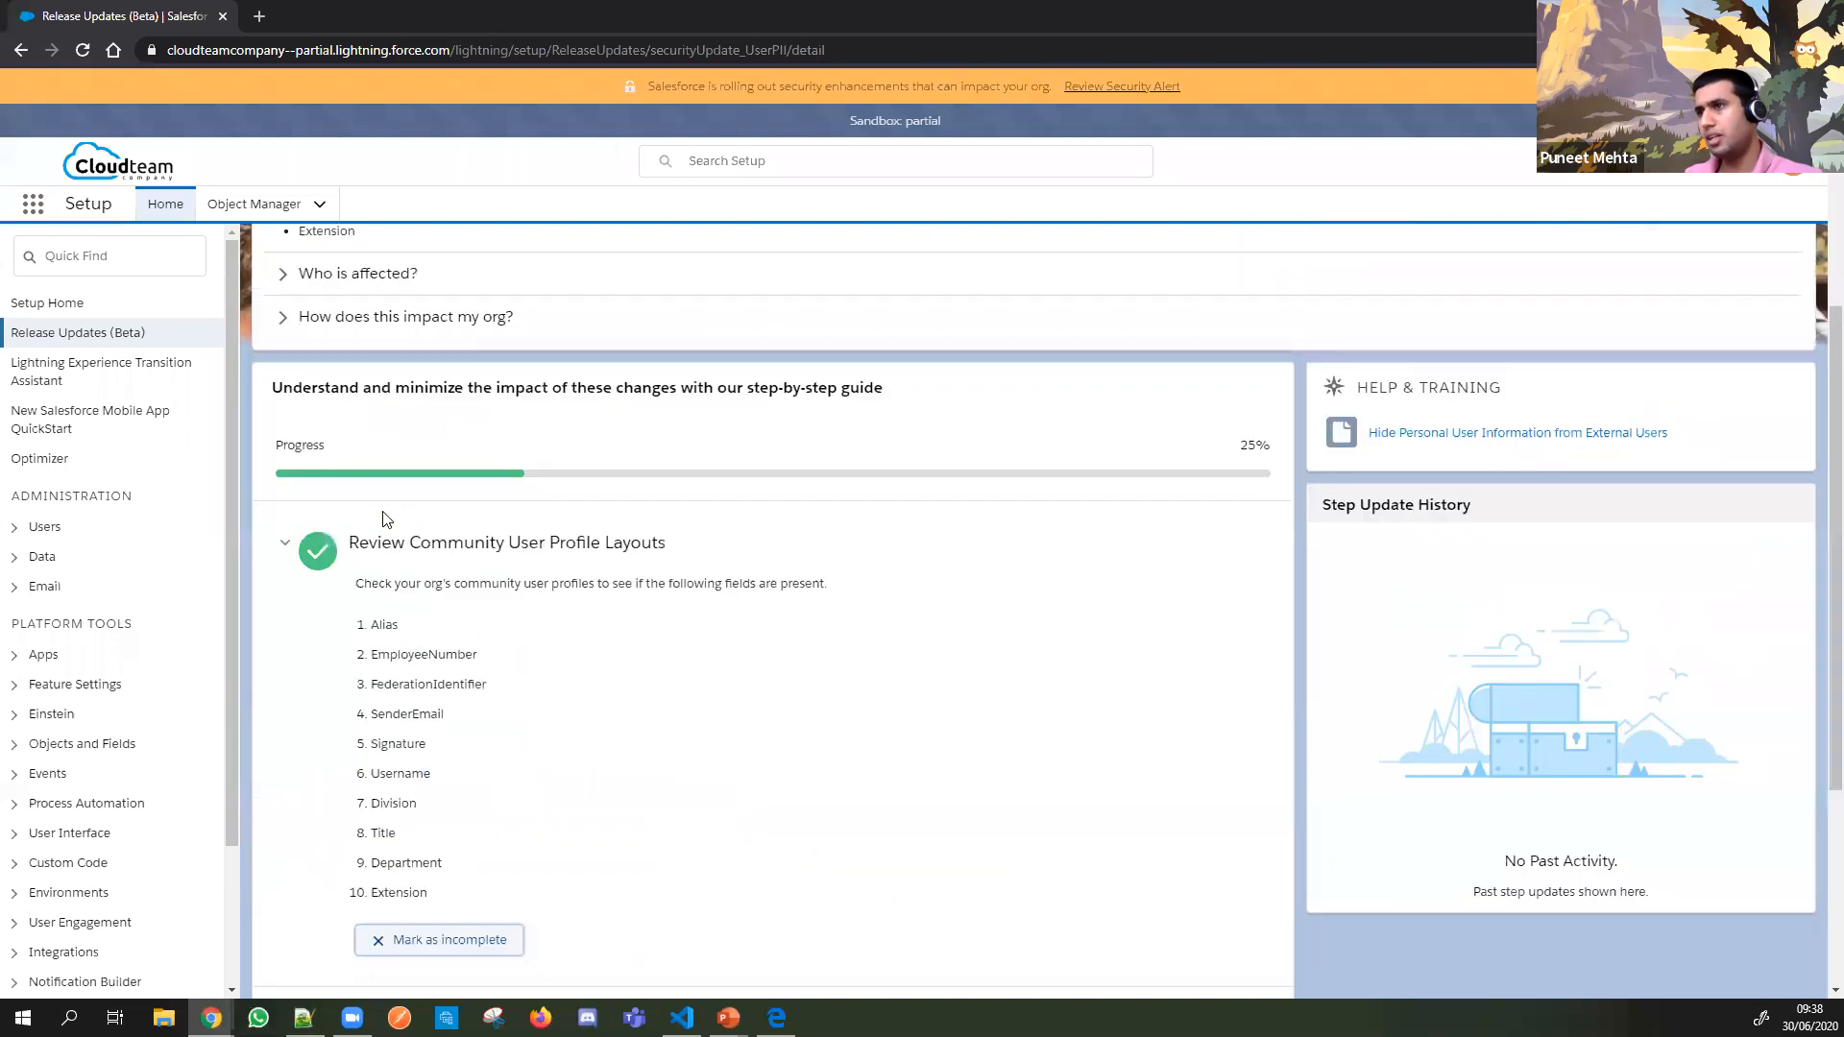
Step: Mark the Review Community User Profile Layouts step as incomplete and highlight the end of the step-by-step guide heading
scroll(566, 528, down, 4)
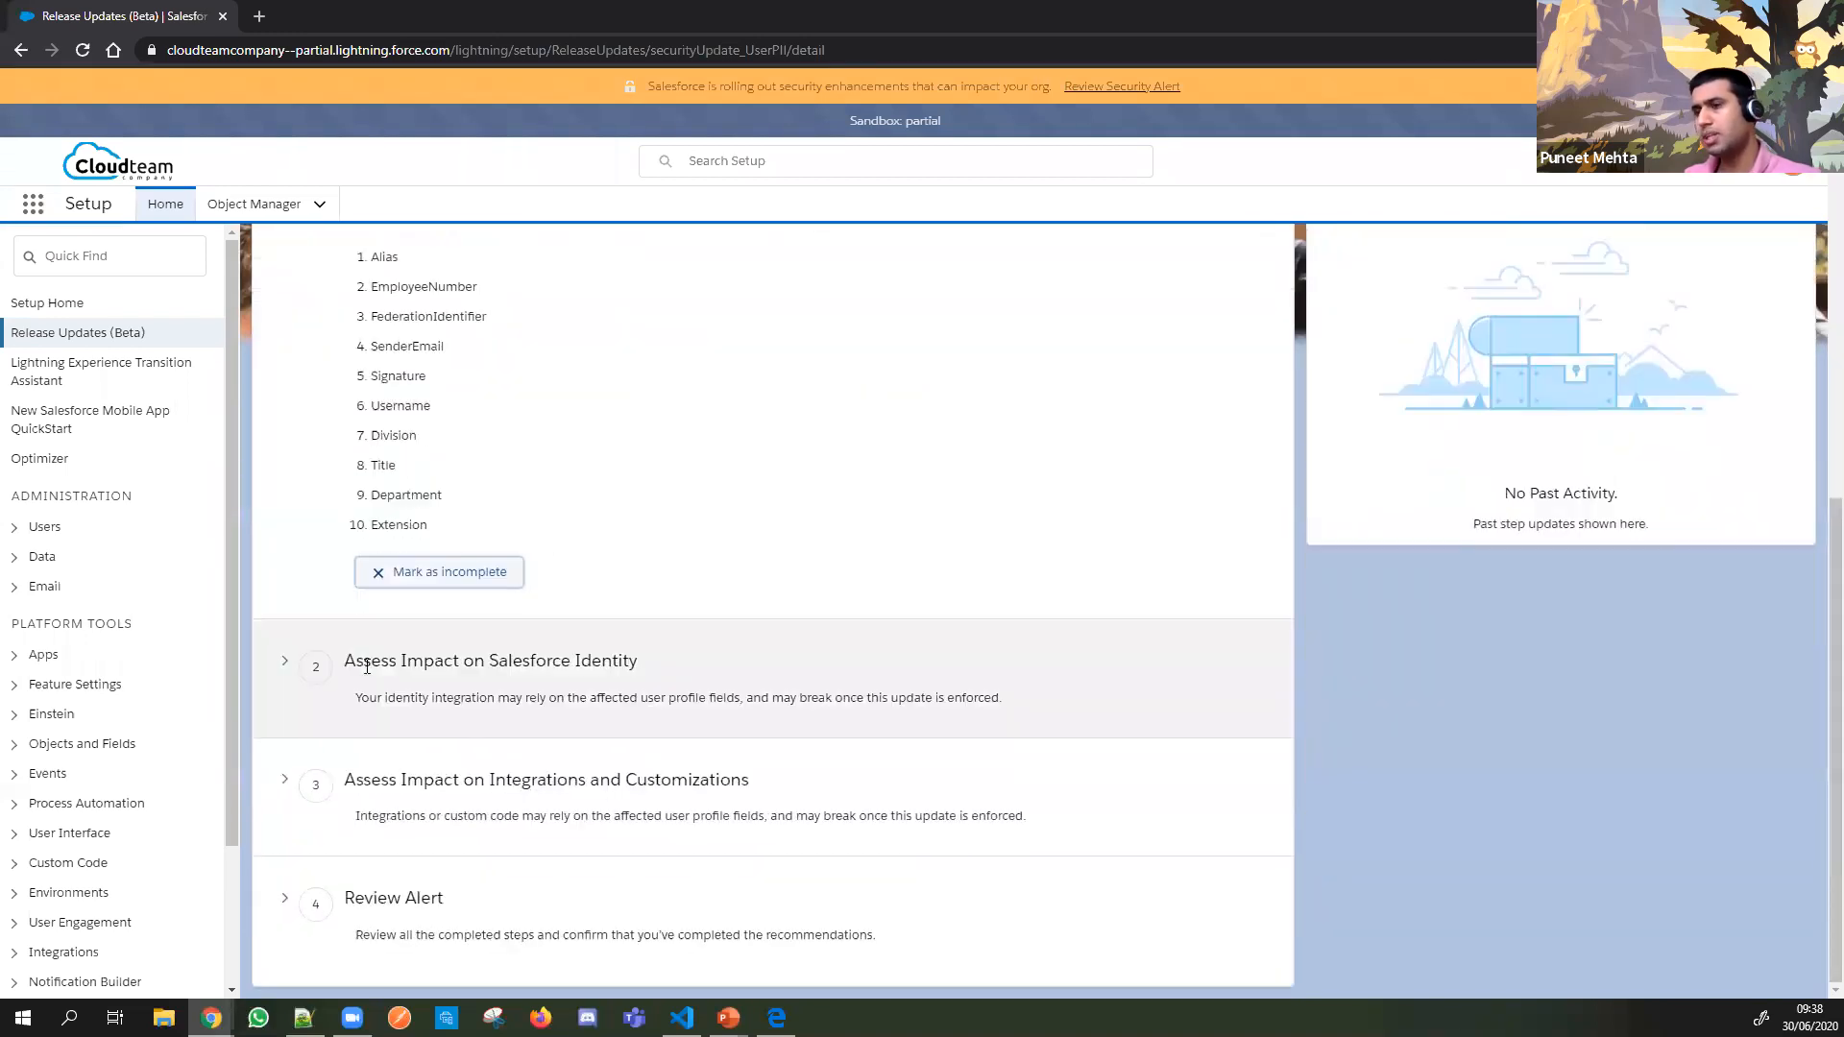
click(377, 577)
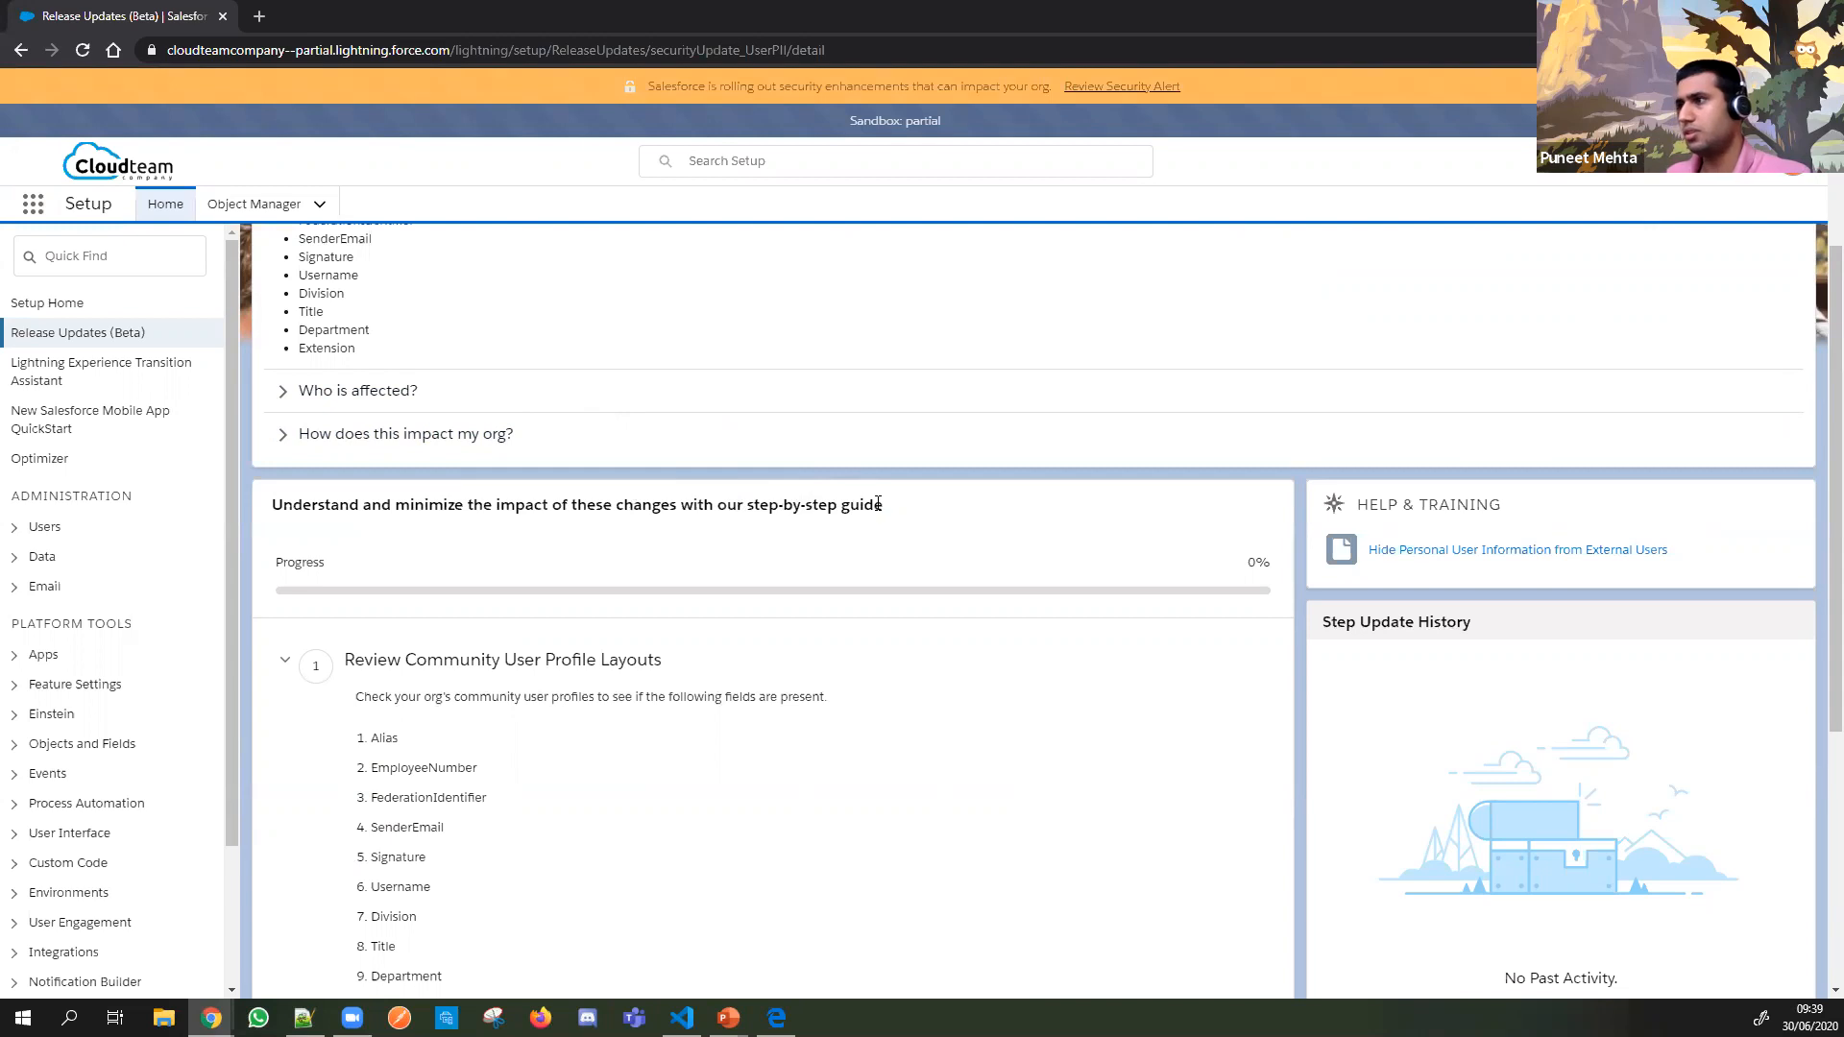
drag(889, 512, 803, 506)
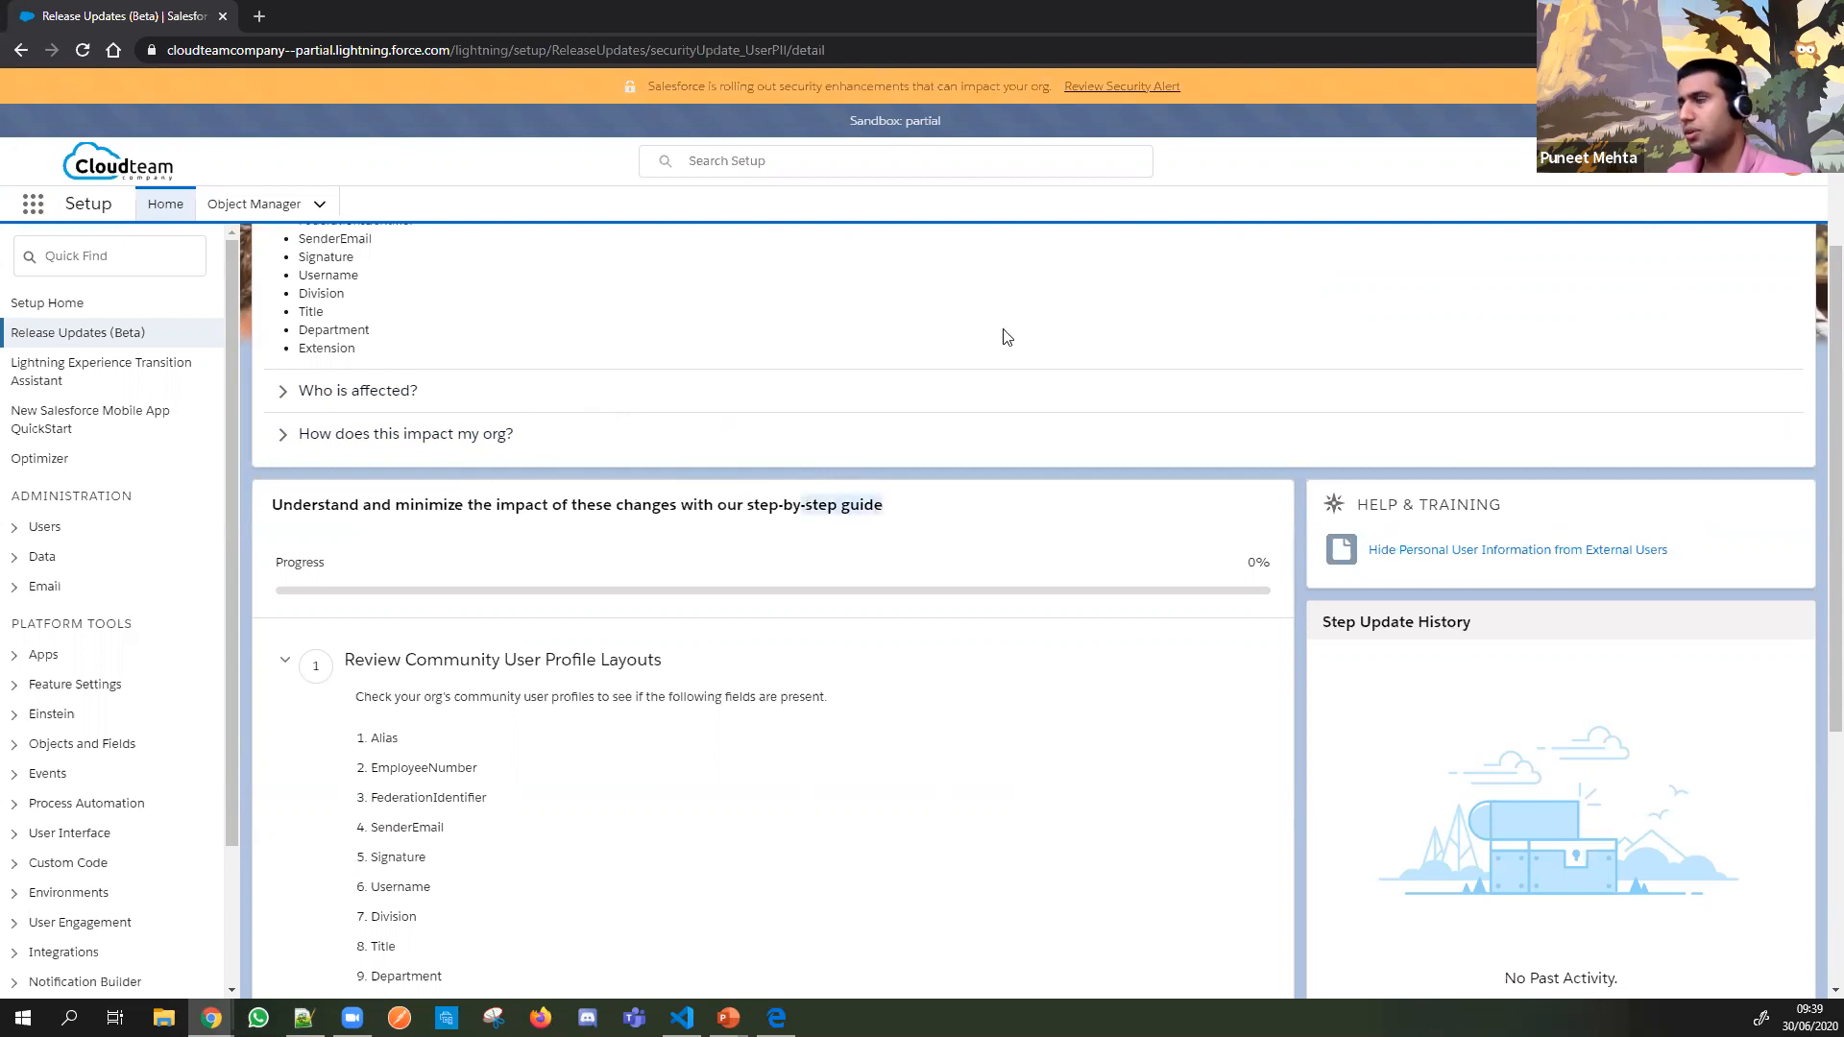
Step: Switch to the PowerPoint slideshow and advance to the Split view for Standard Navigation slide
key(alt+Tab)
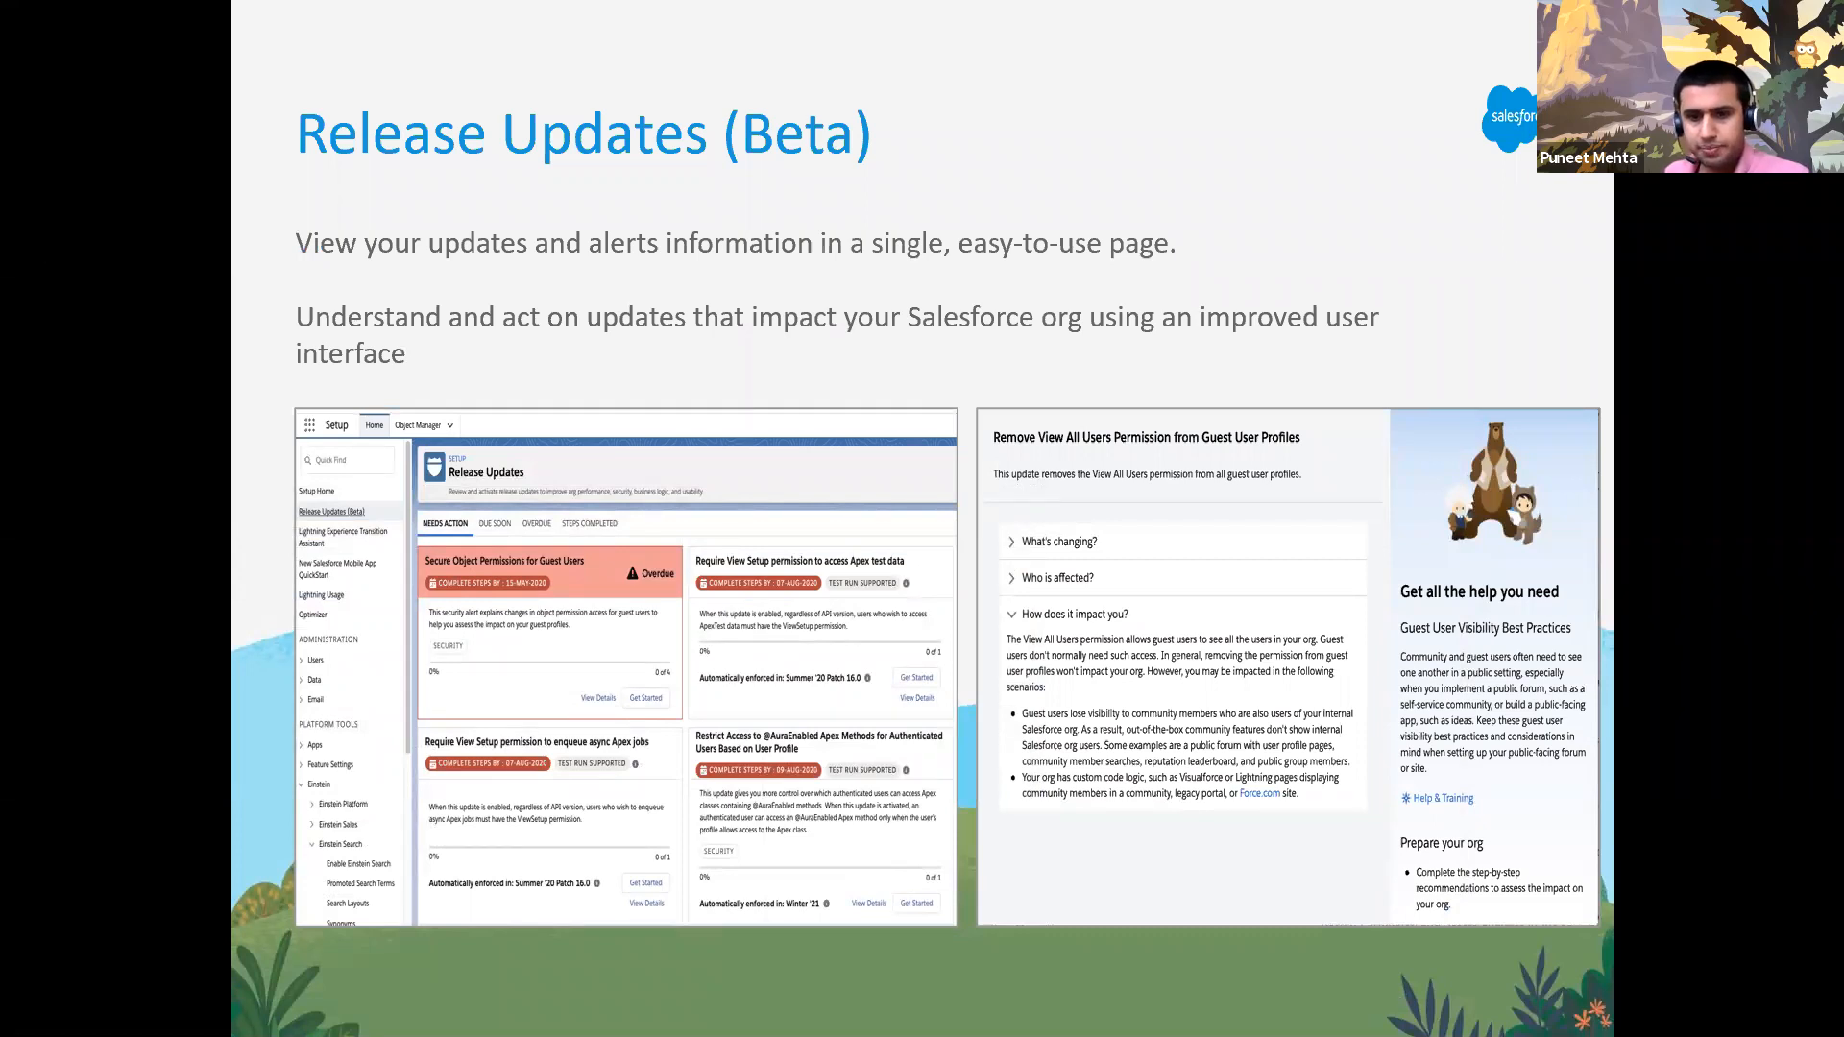
key(alt+Tab)
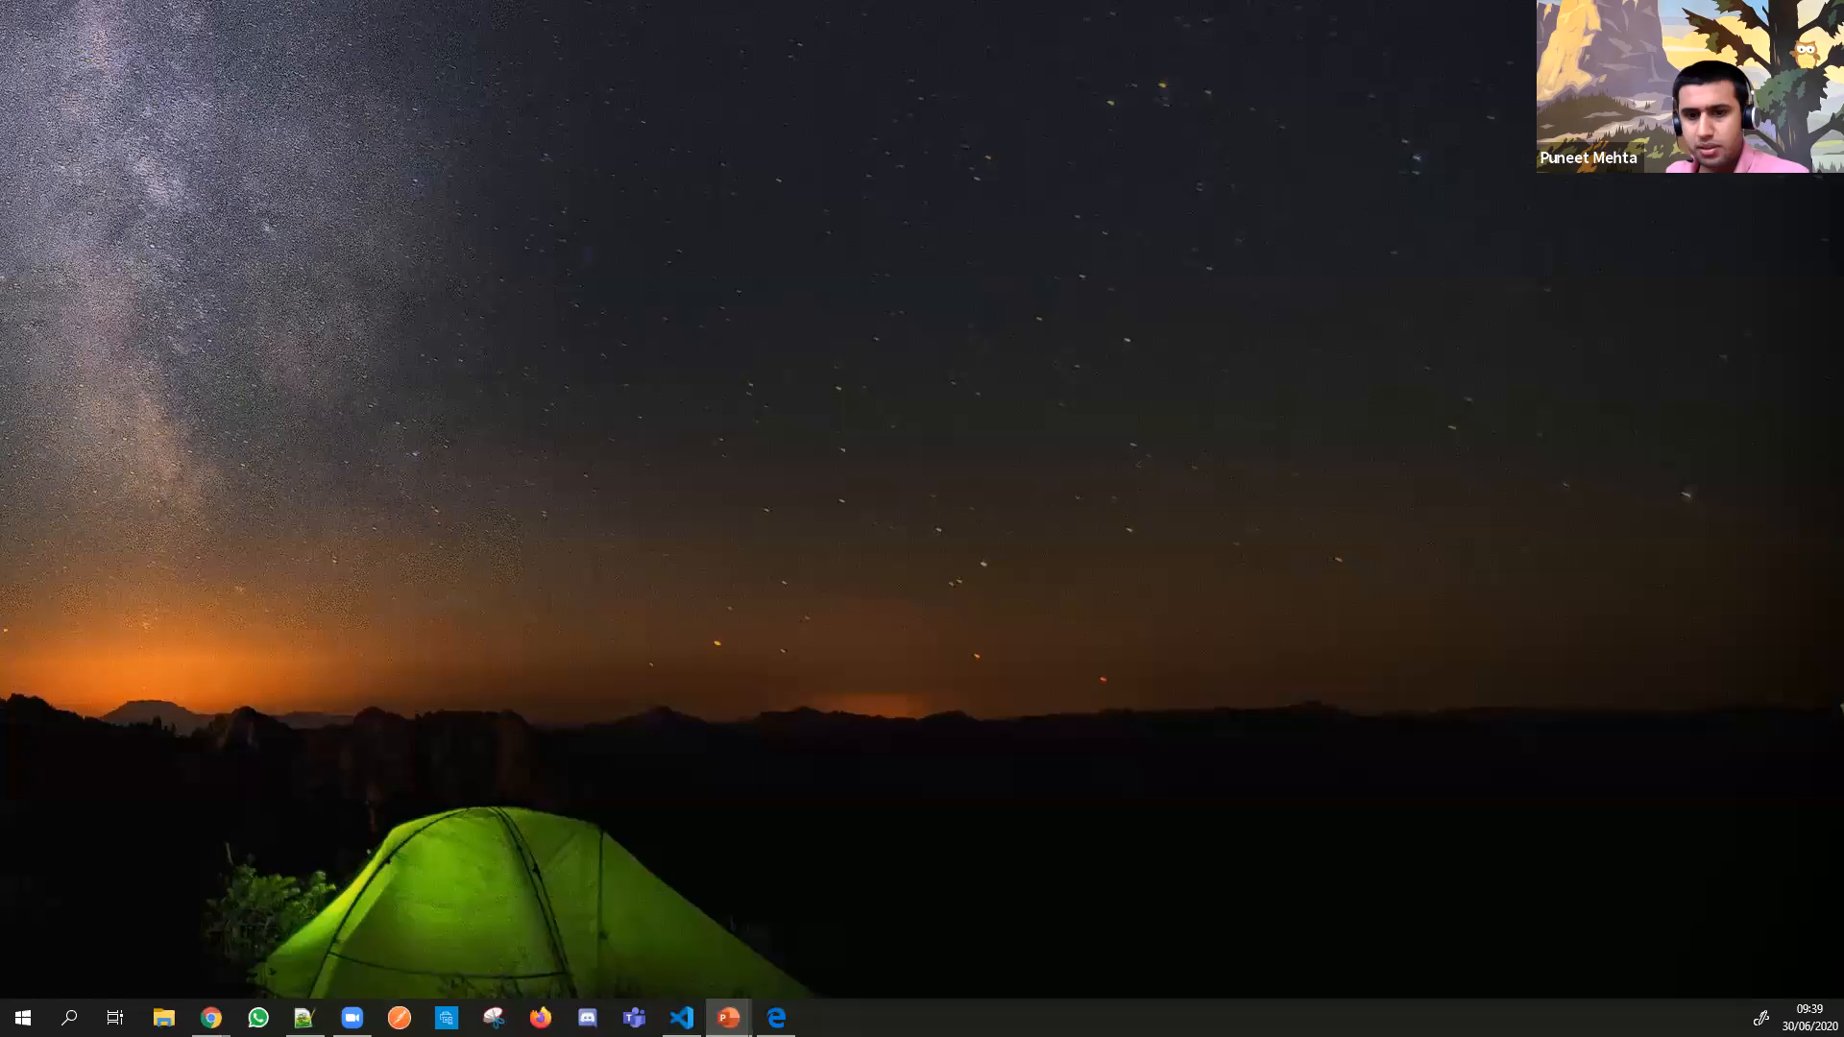
key(Right)
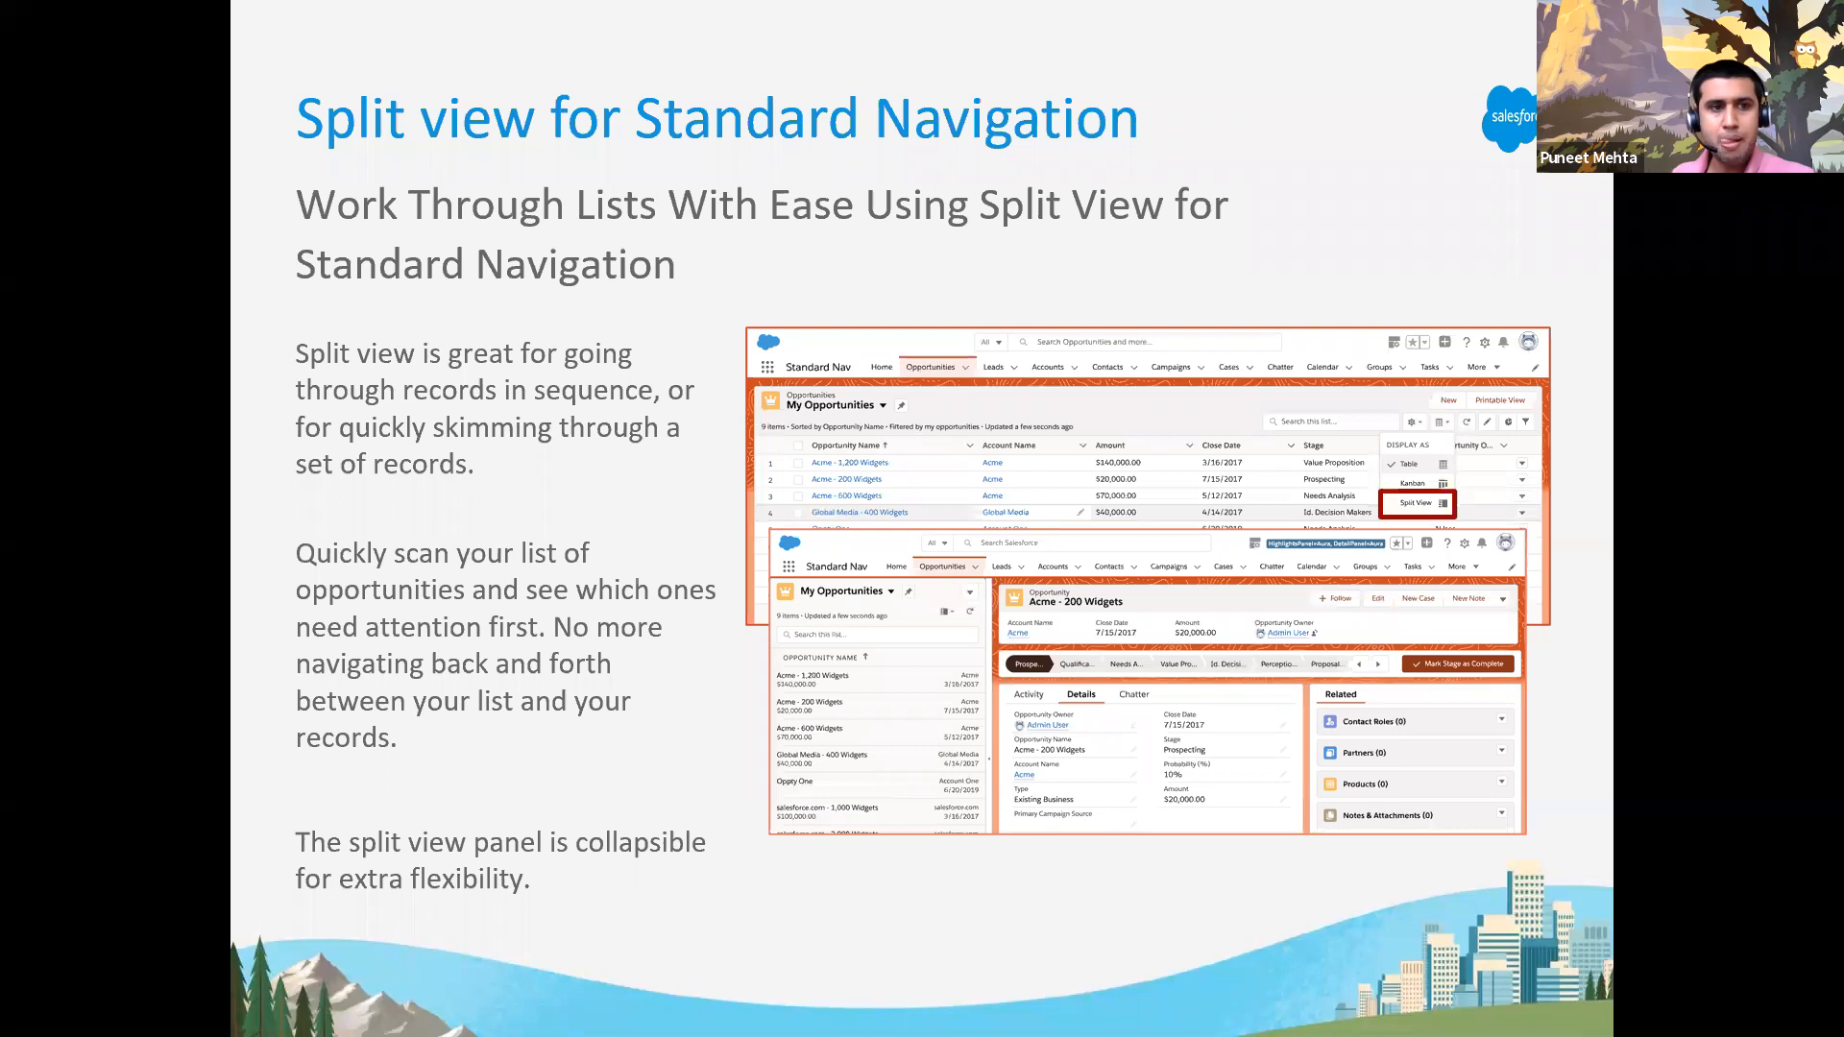
Step: Switch to Salesforce in Chrome and display the recently viewed Properties as a Table, and return the list to Split View
key(alt+Tab)
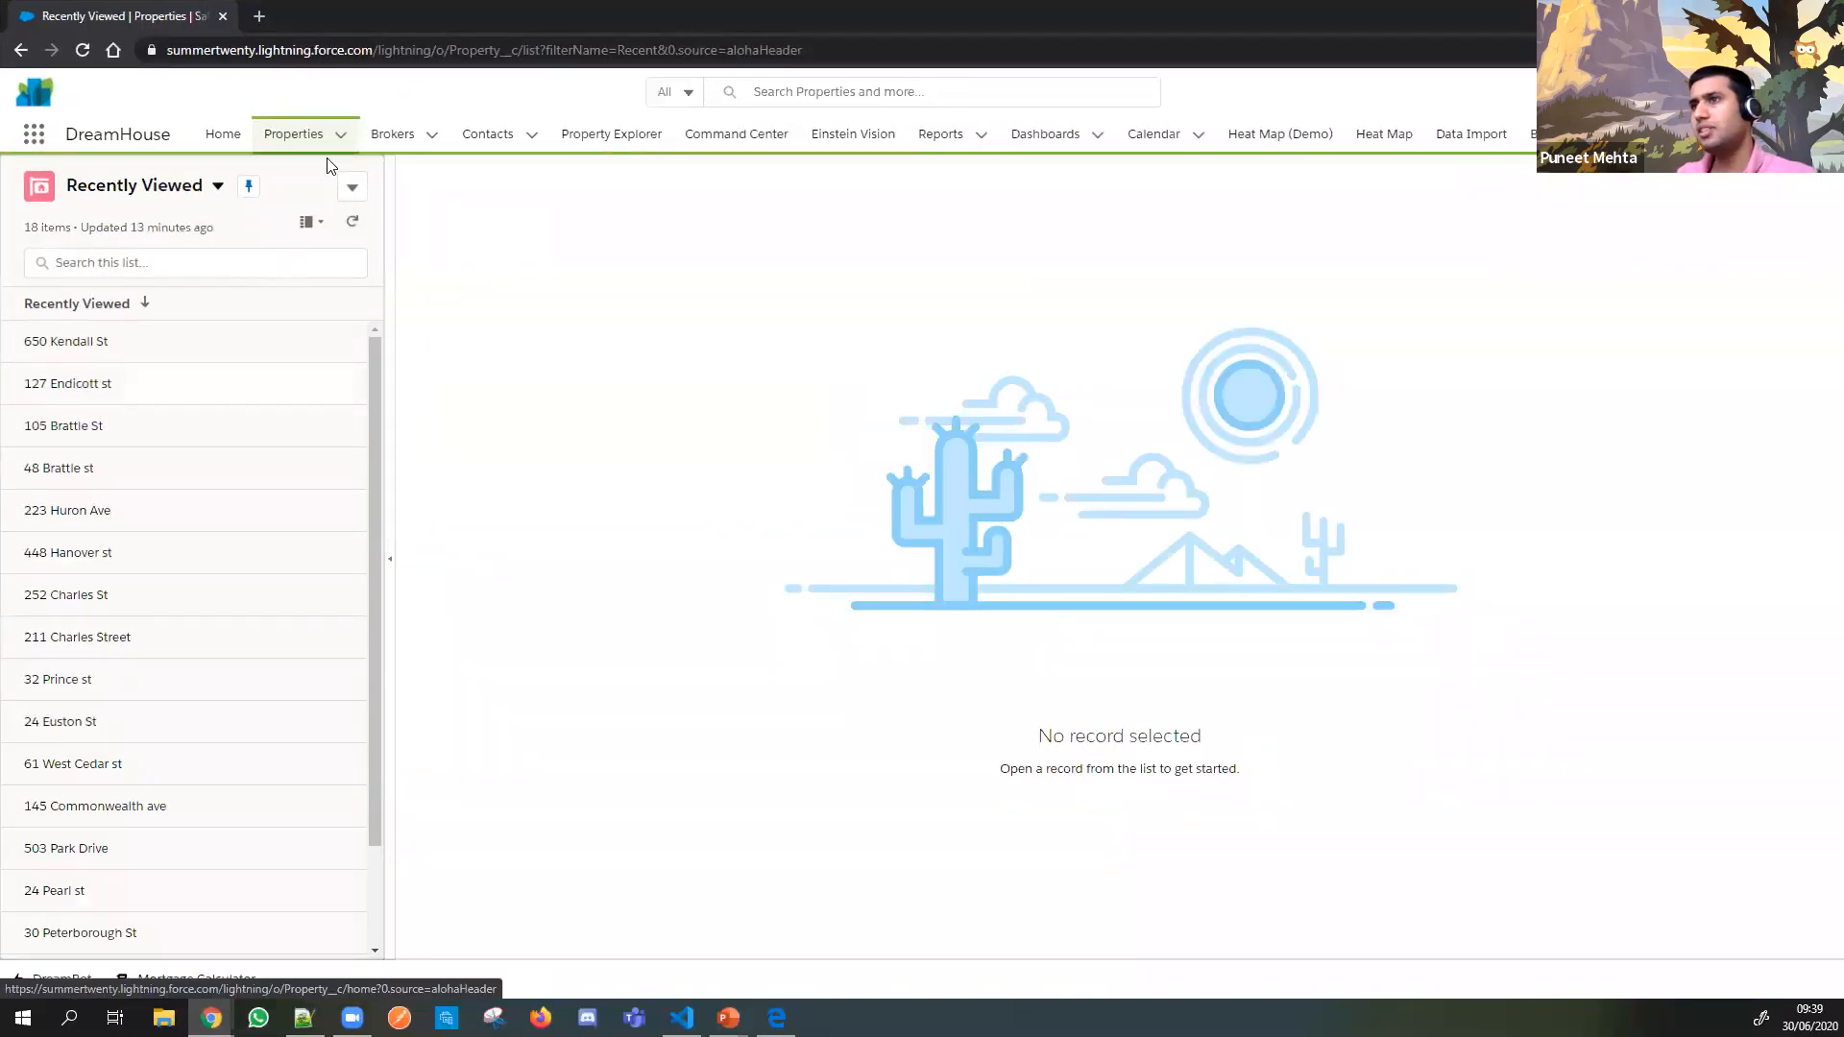
click(313, 226)
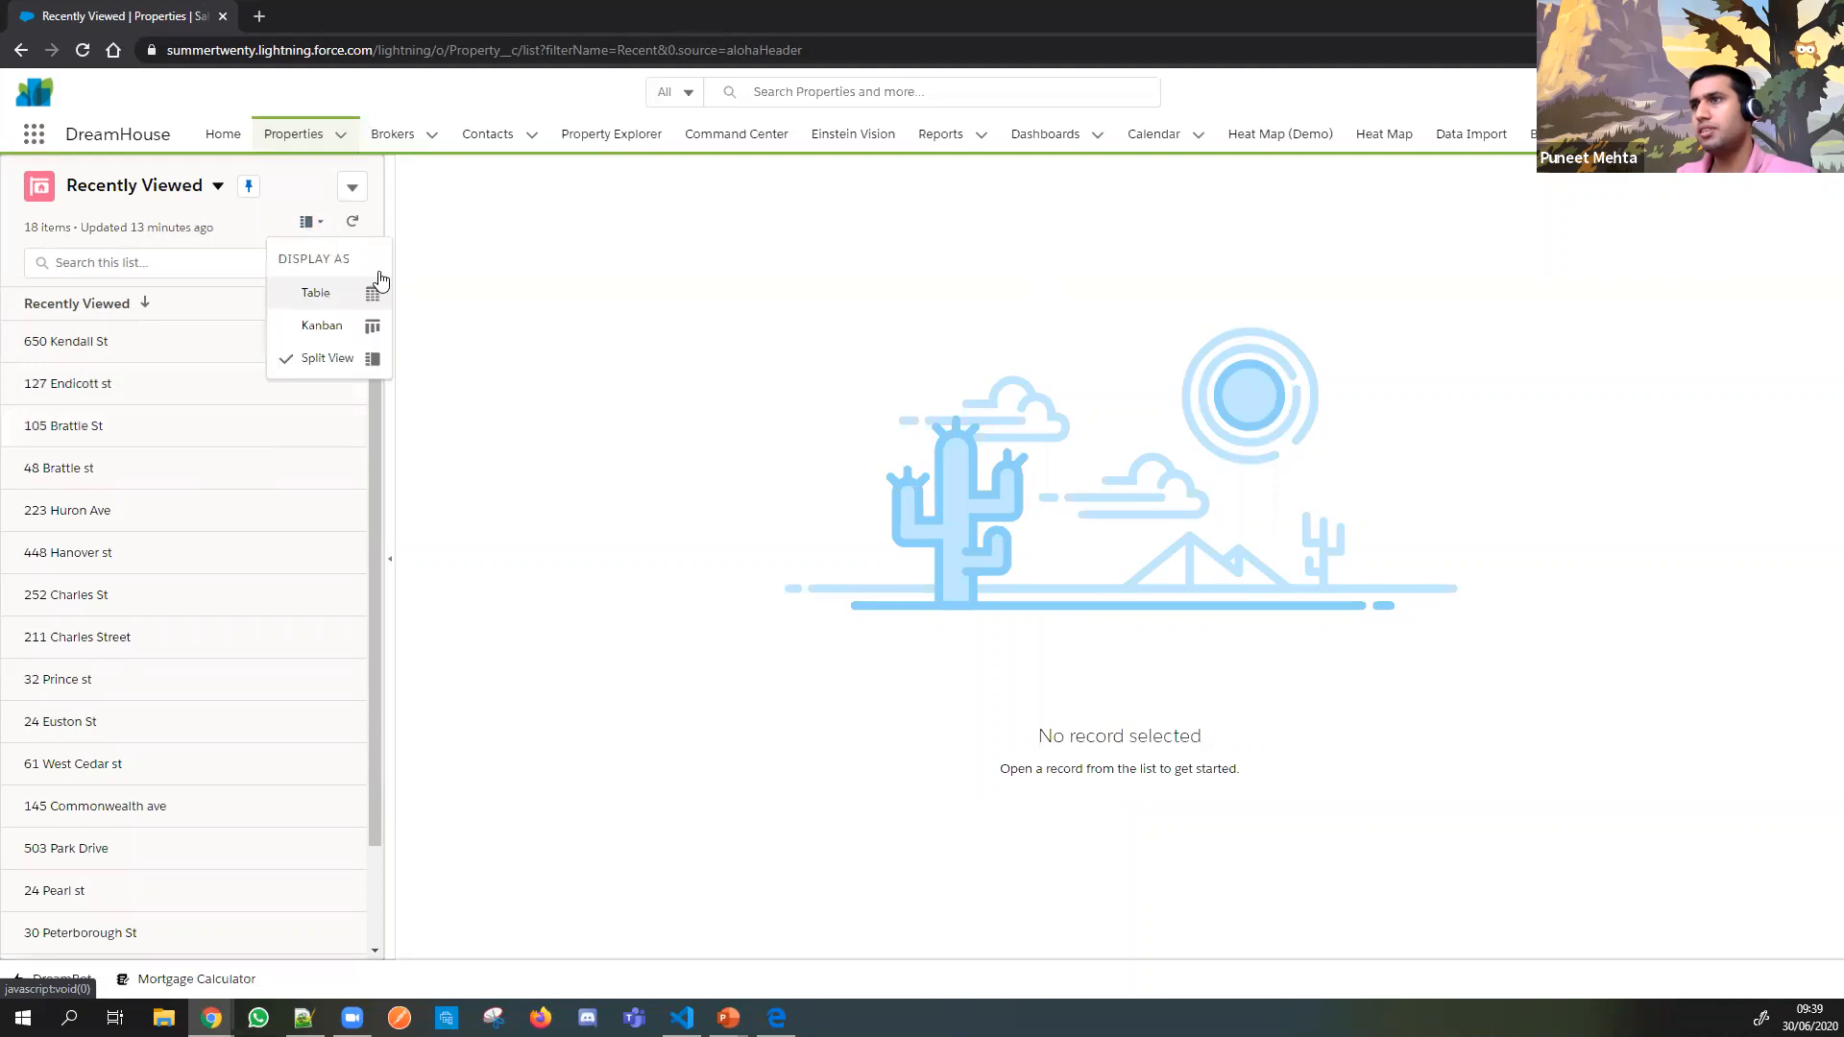
click(330, 293)
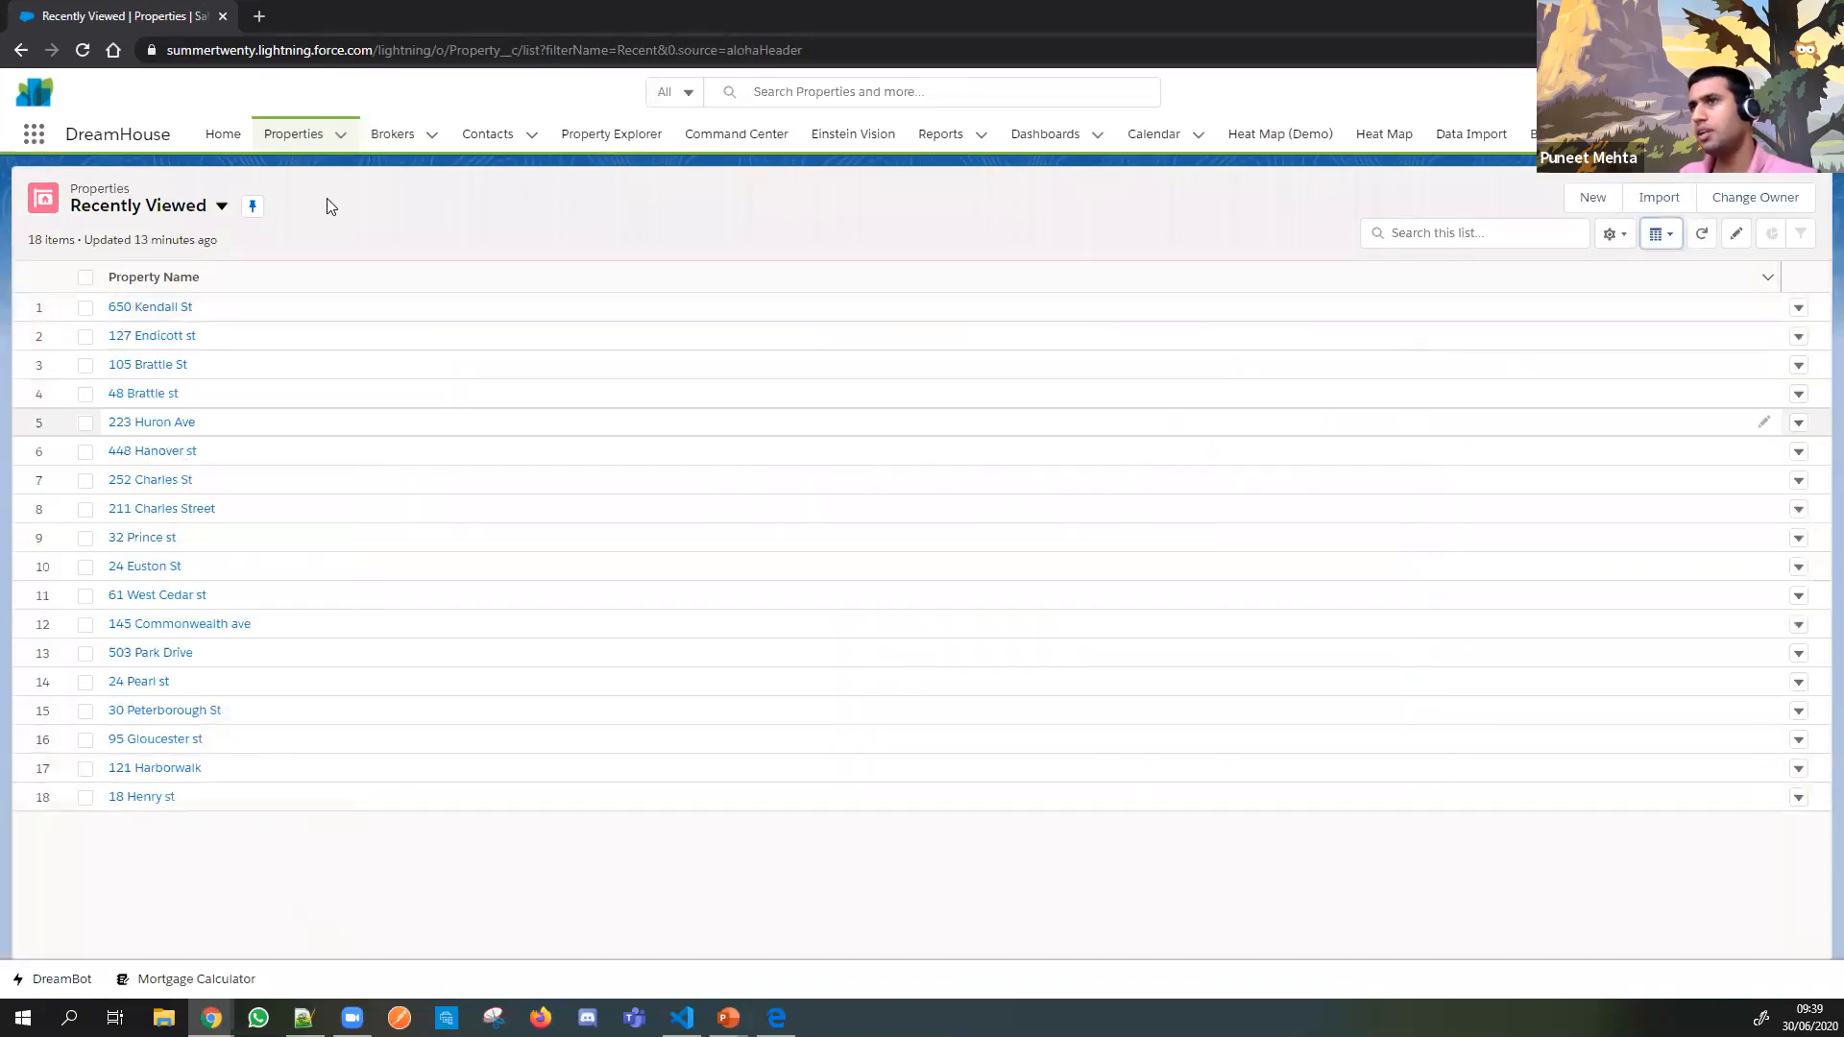
click(1663, 242)
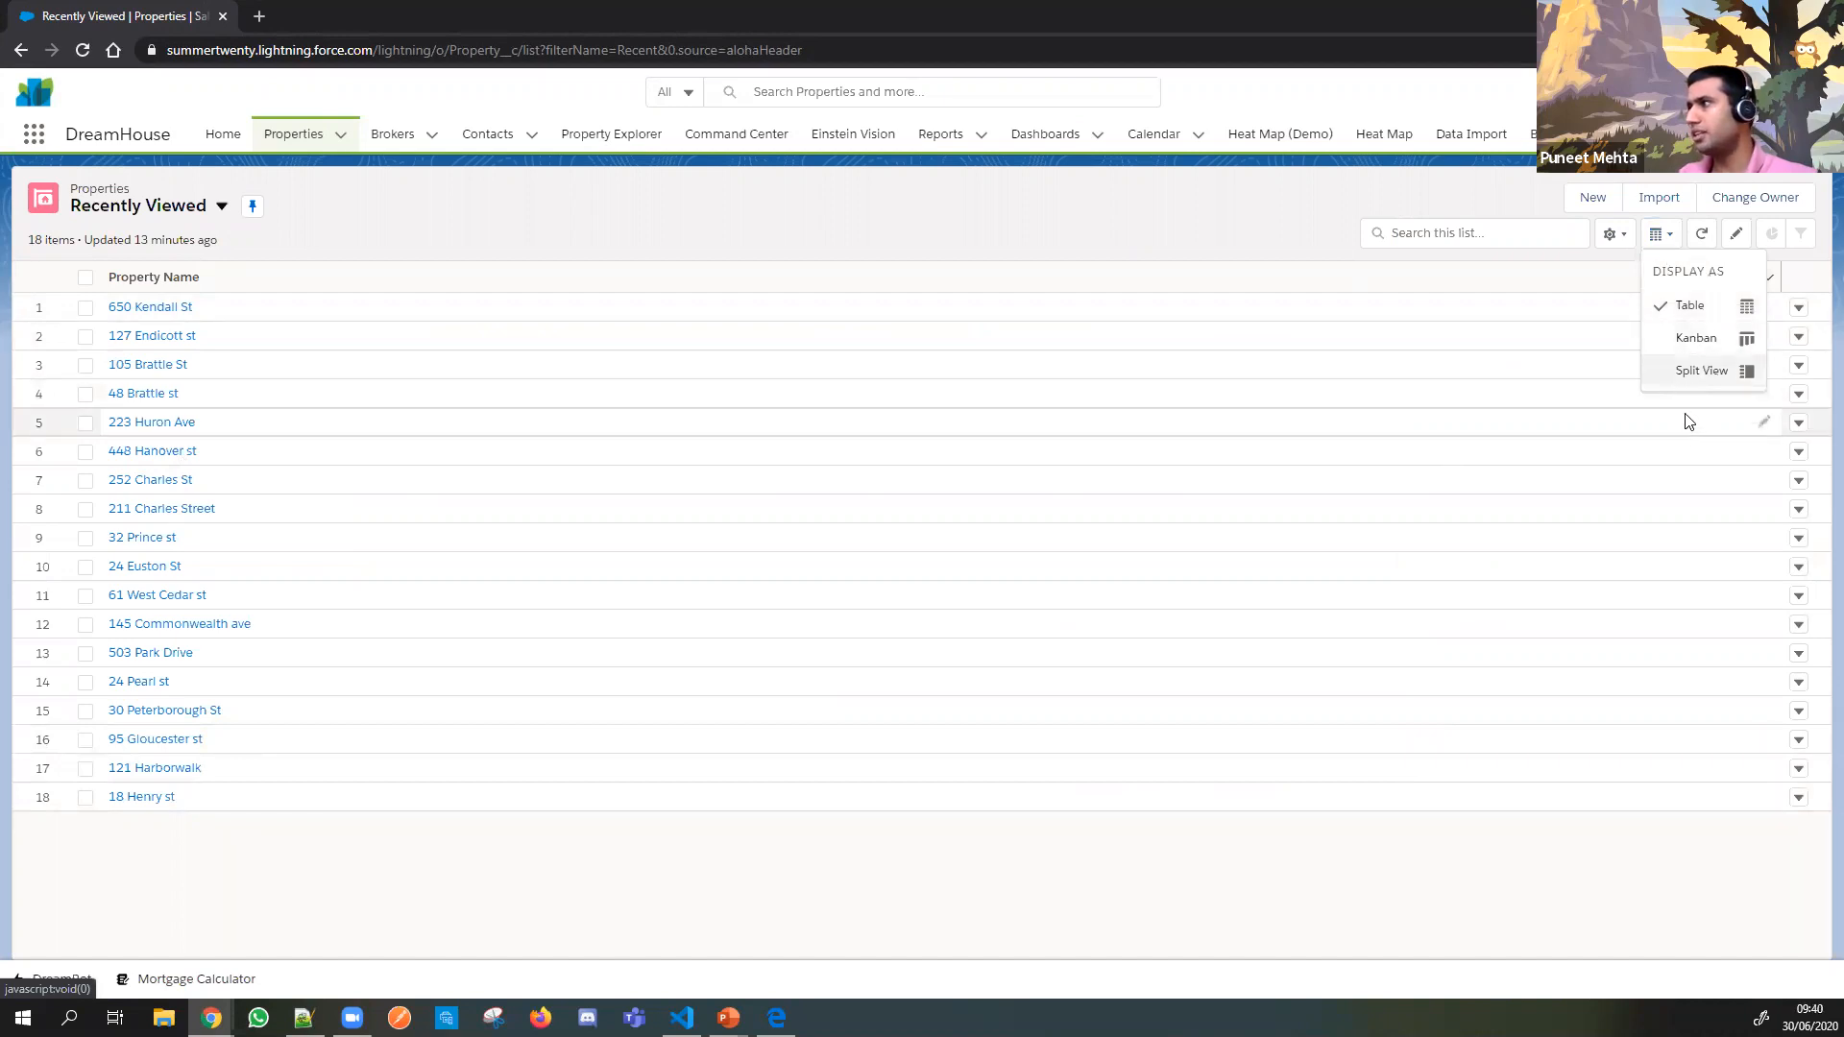
click(1712, 373)
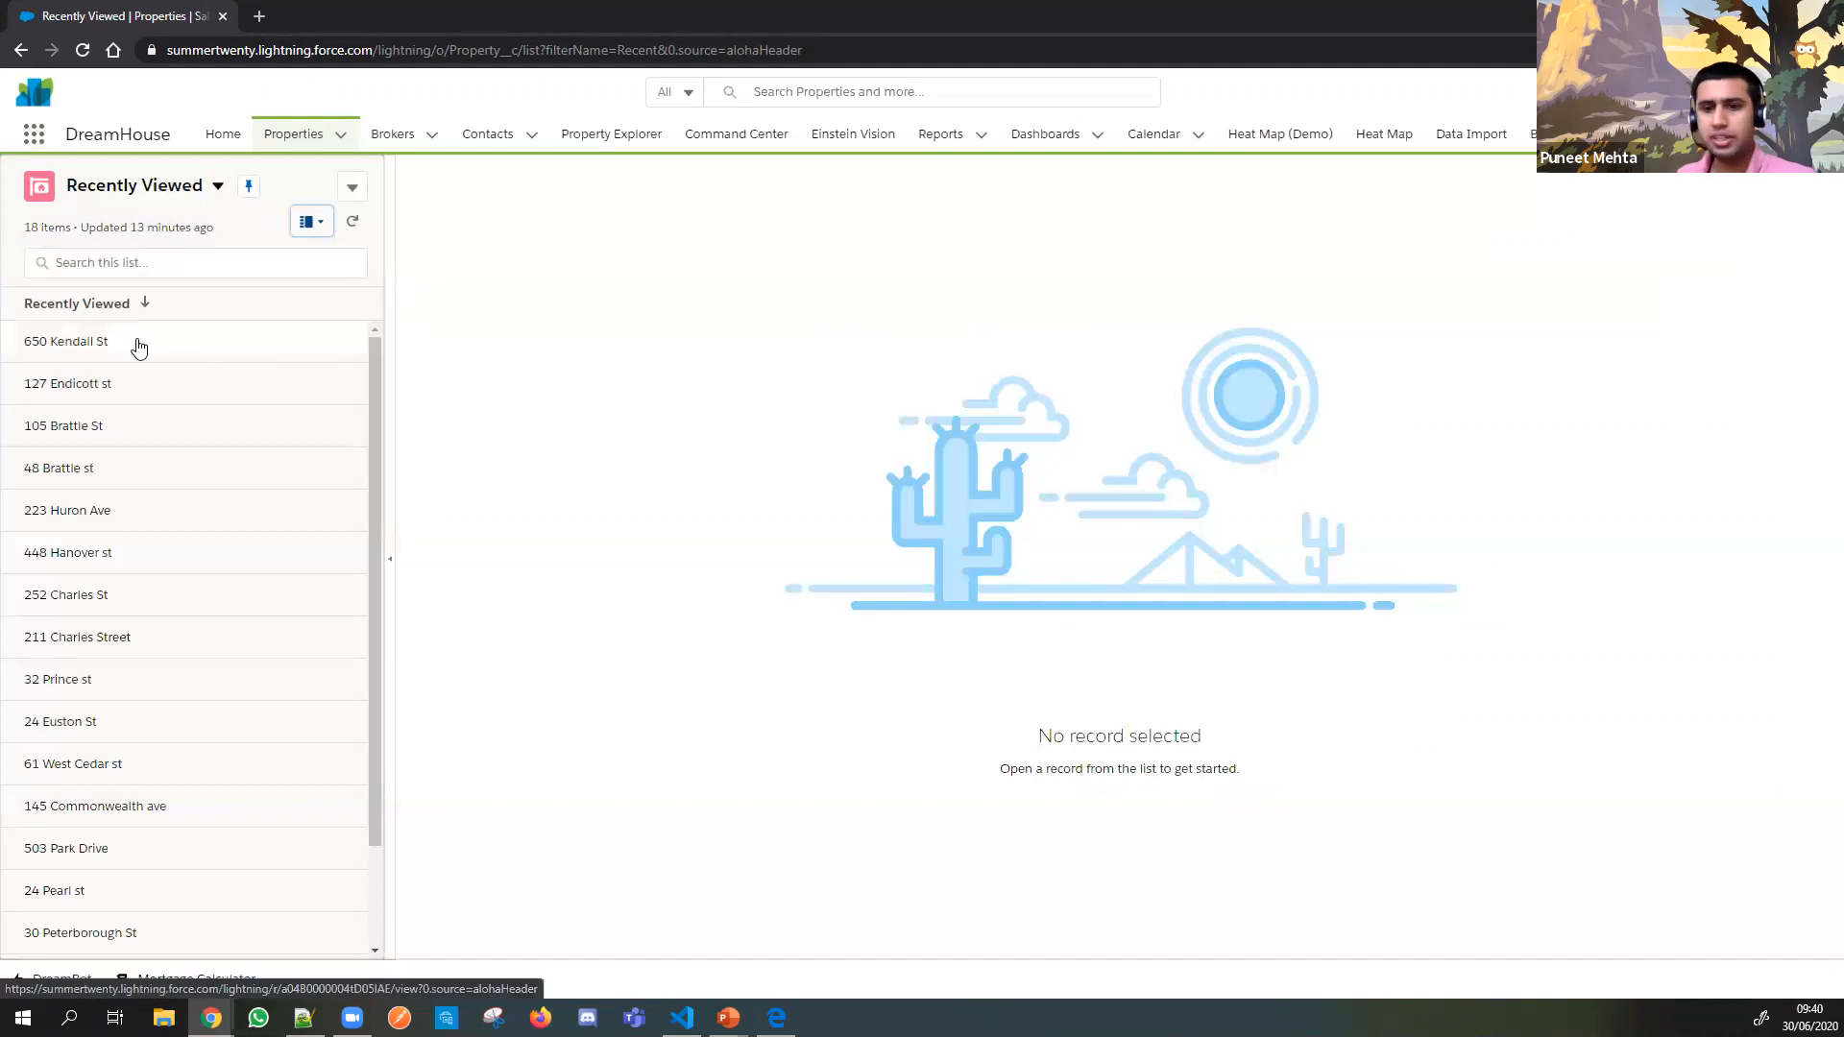
click(169, 348)
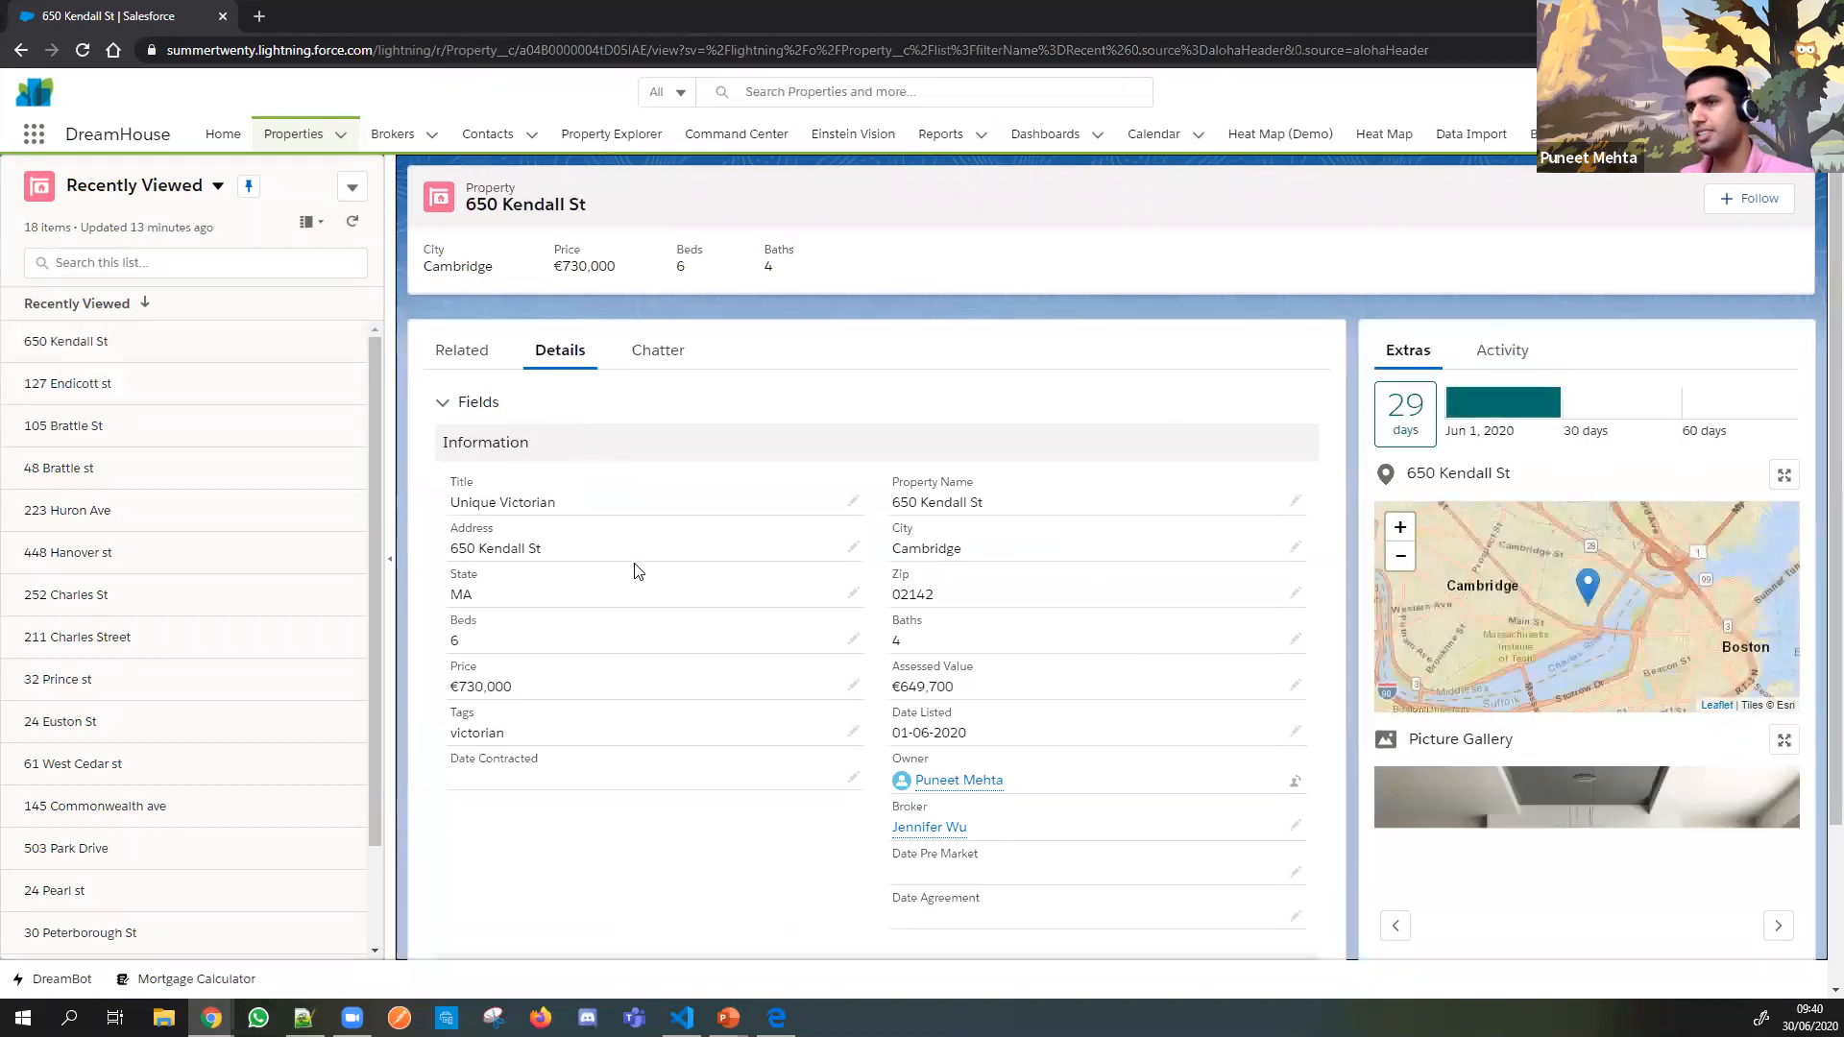
click(101, 384)
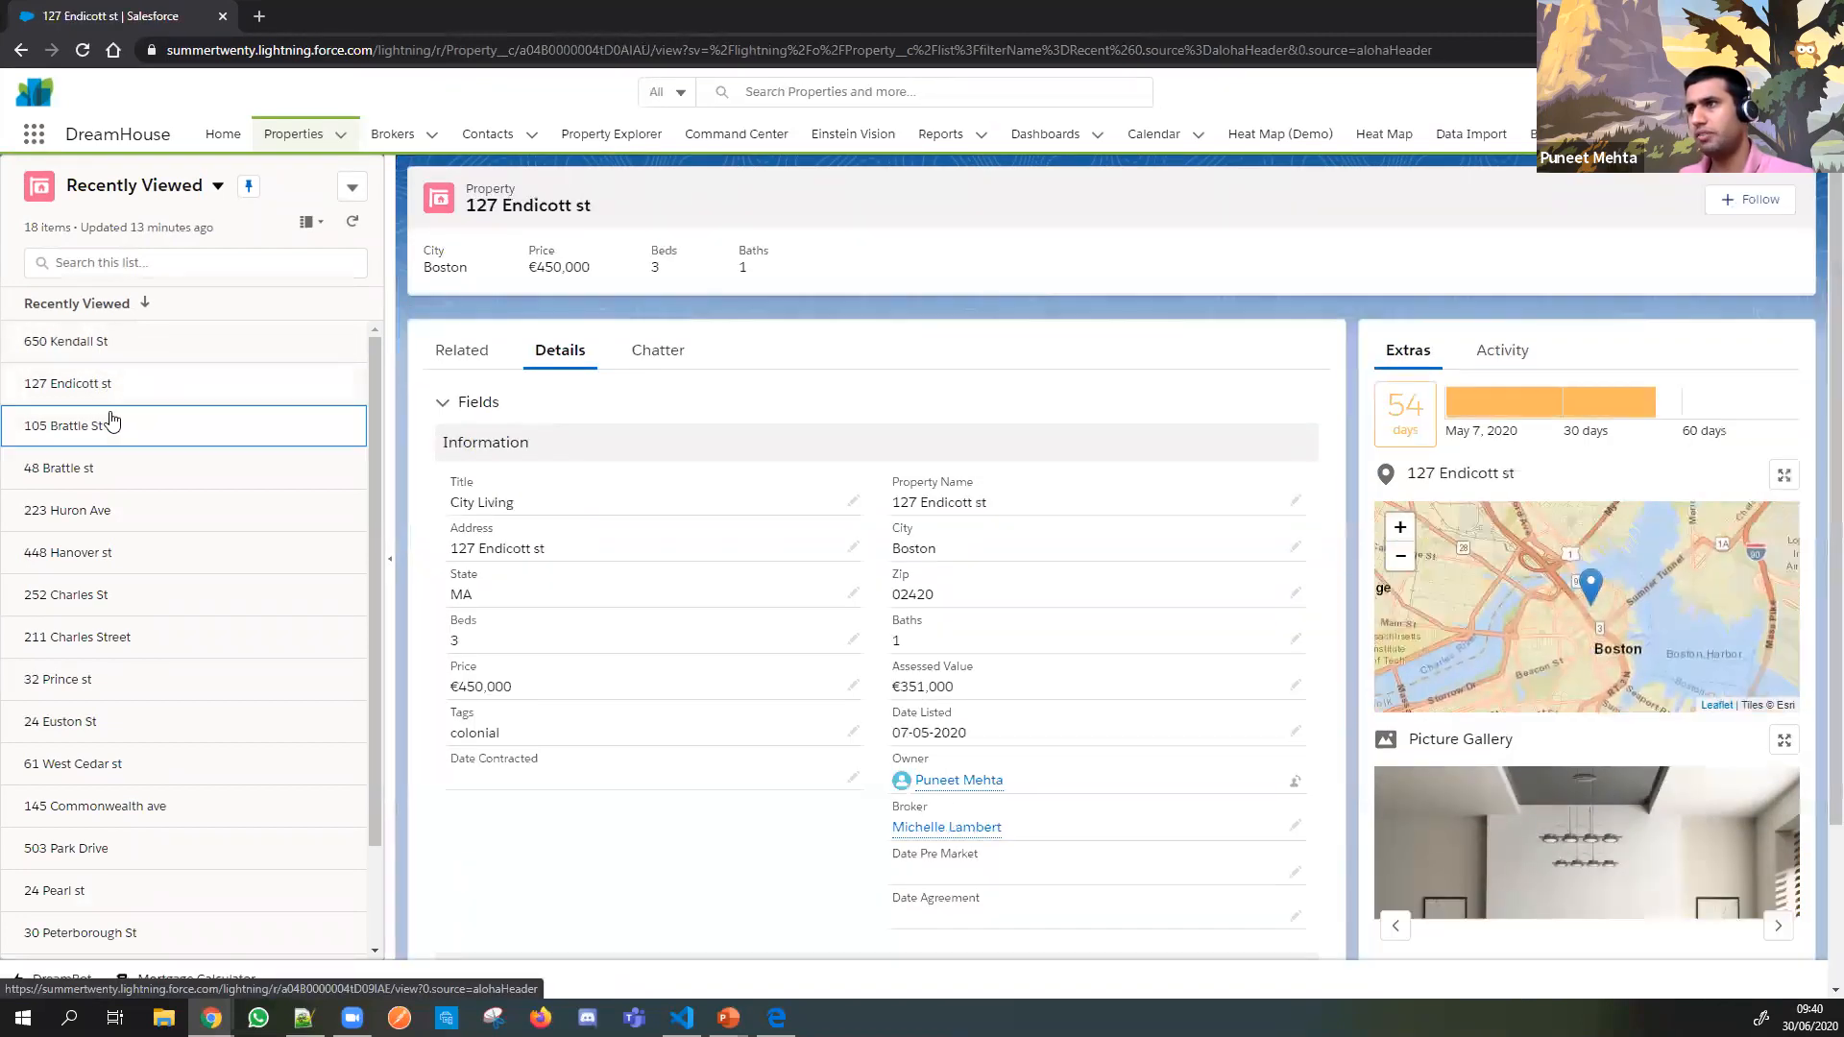
click(112, 423)
click(106, 469)
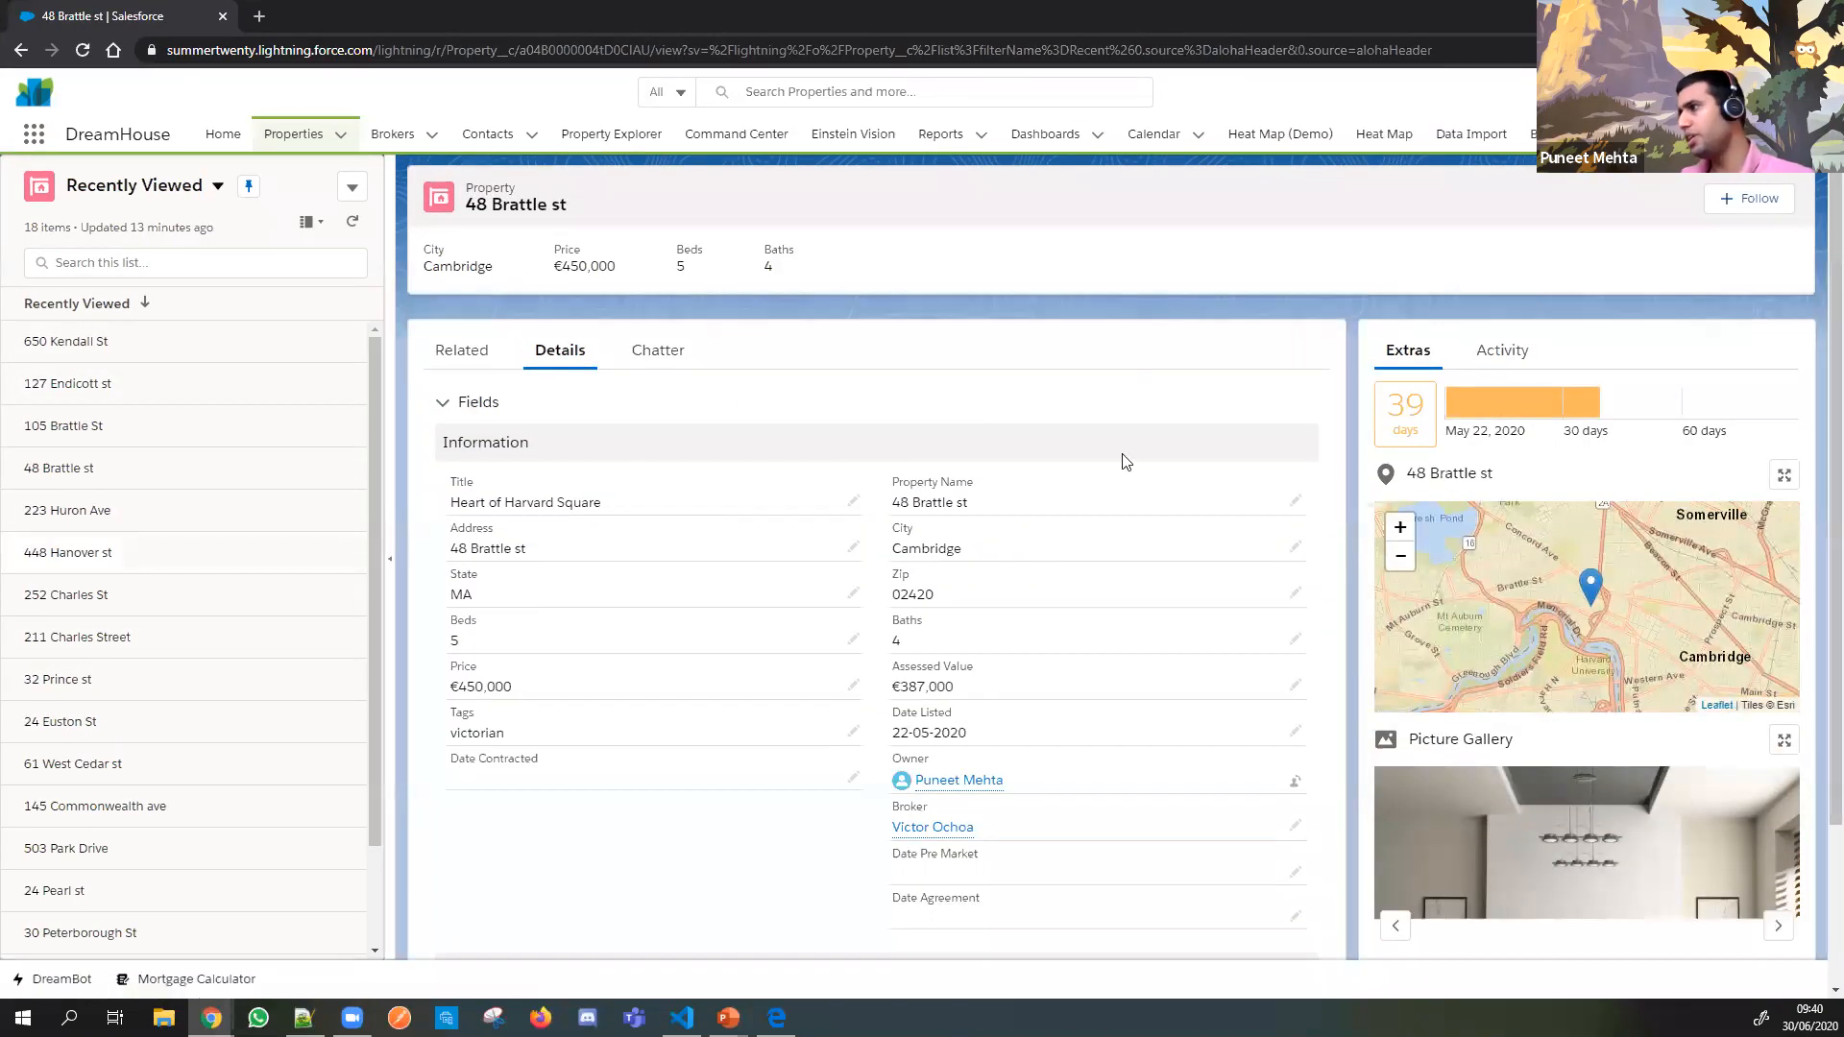
Step: Collapse and re-expand the split view list, and look through the 48 Brattle st record
click(393, 569)
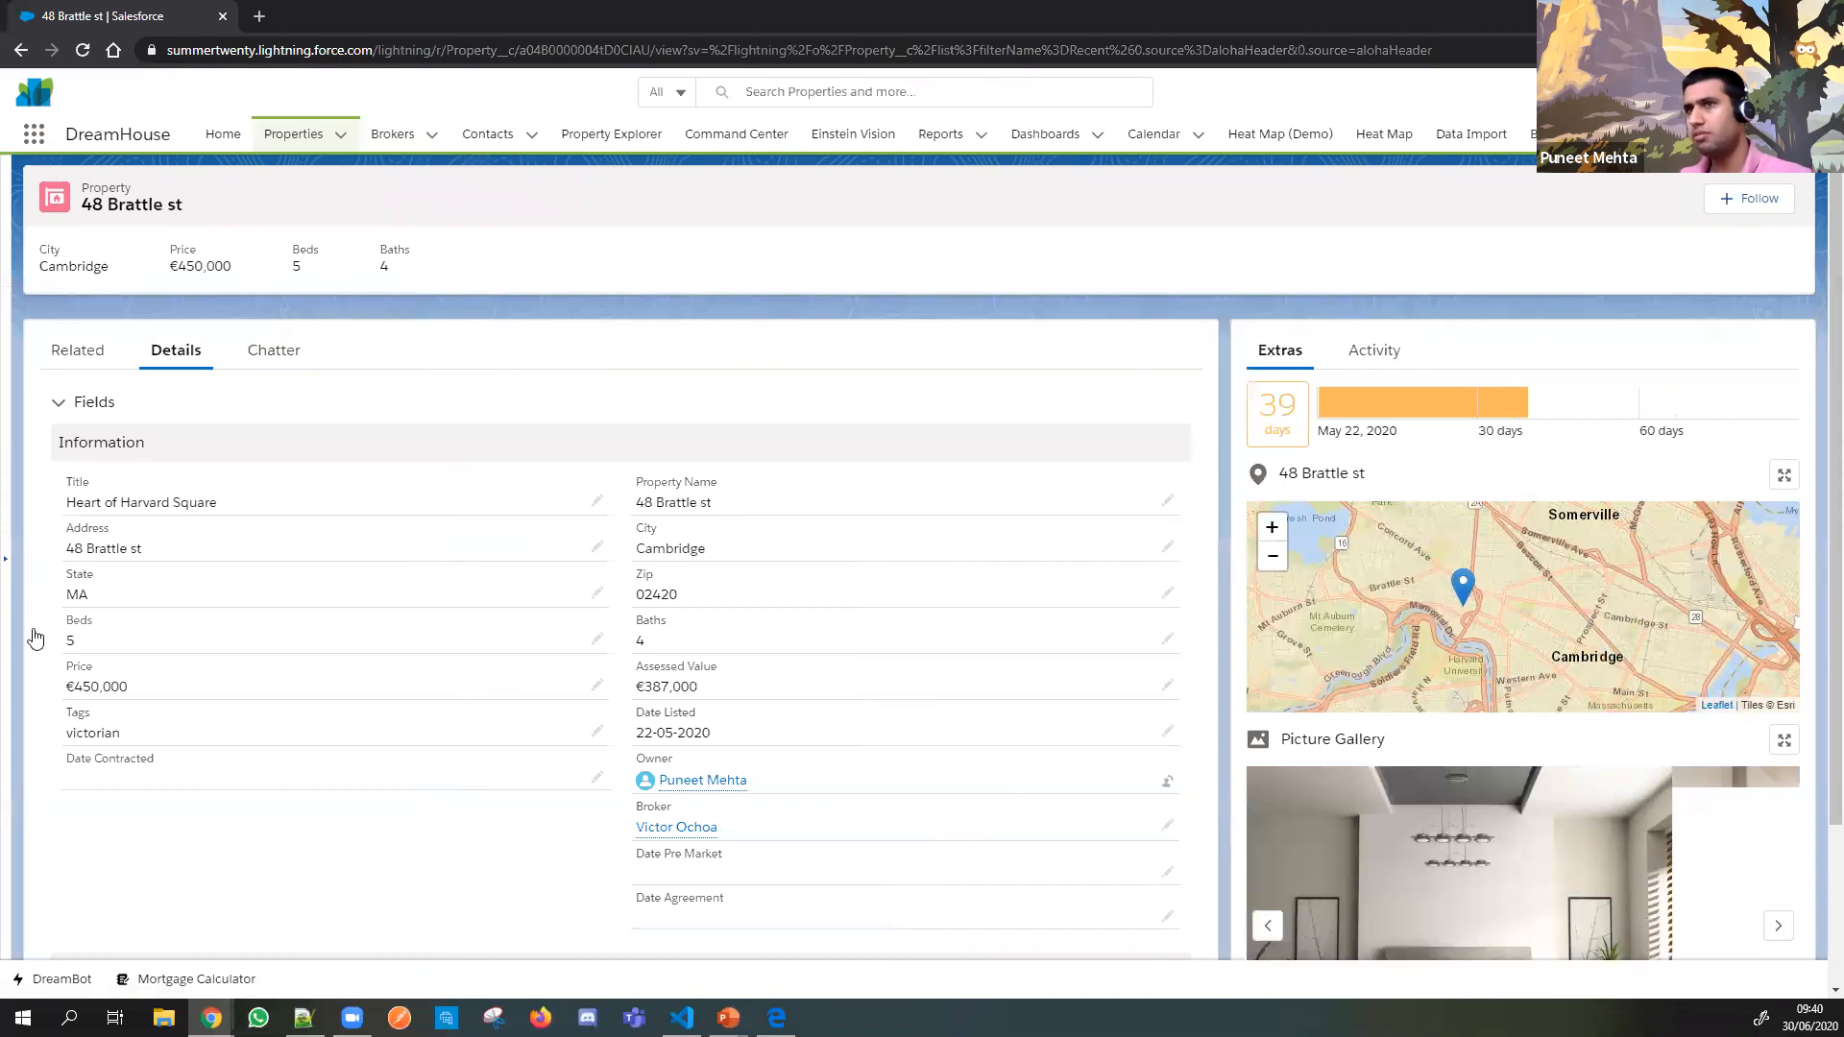
click(7, 561)
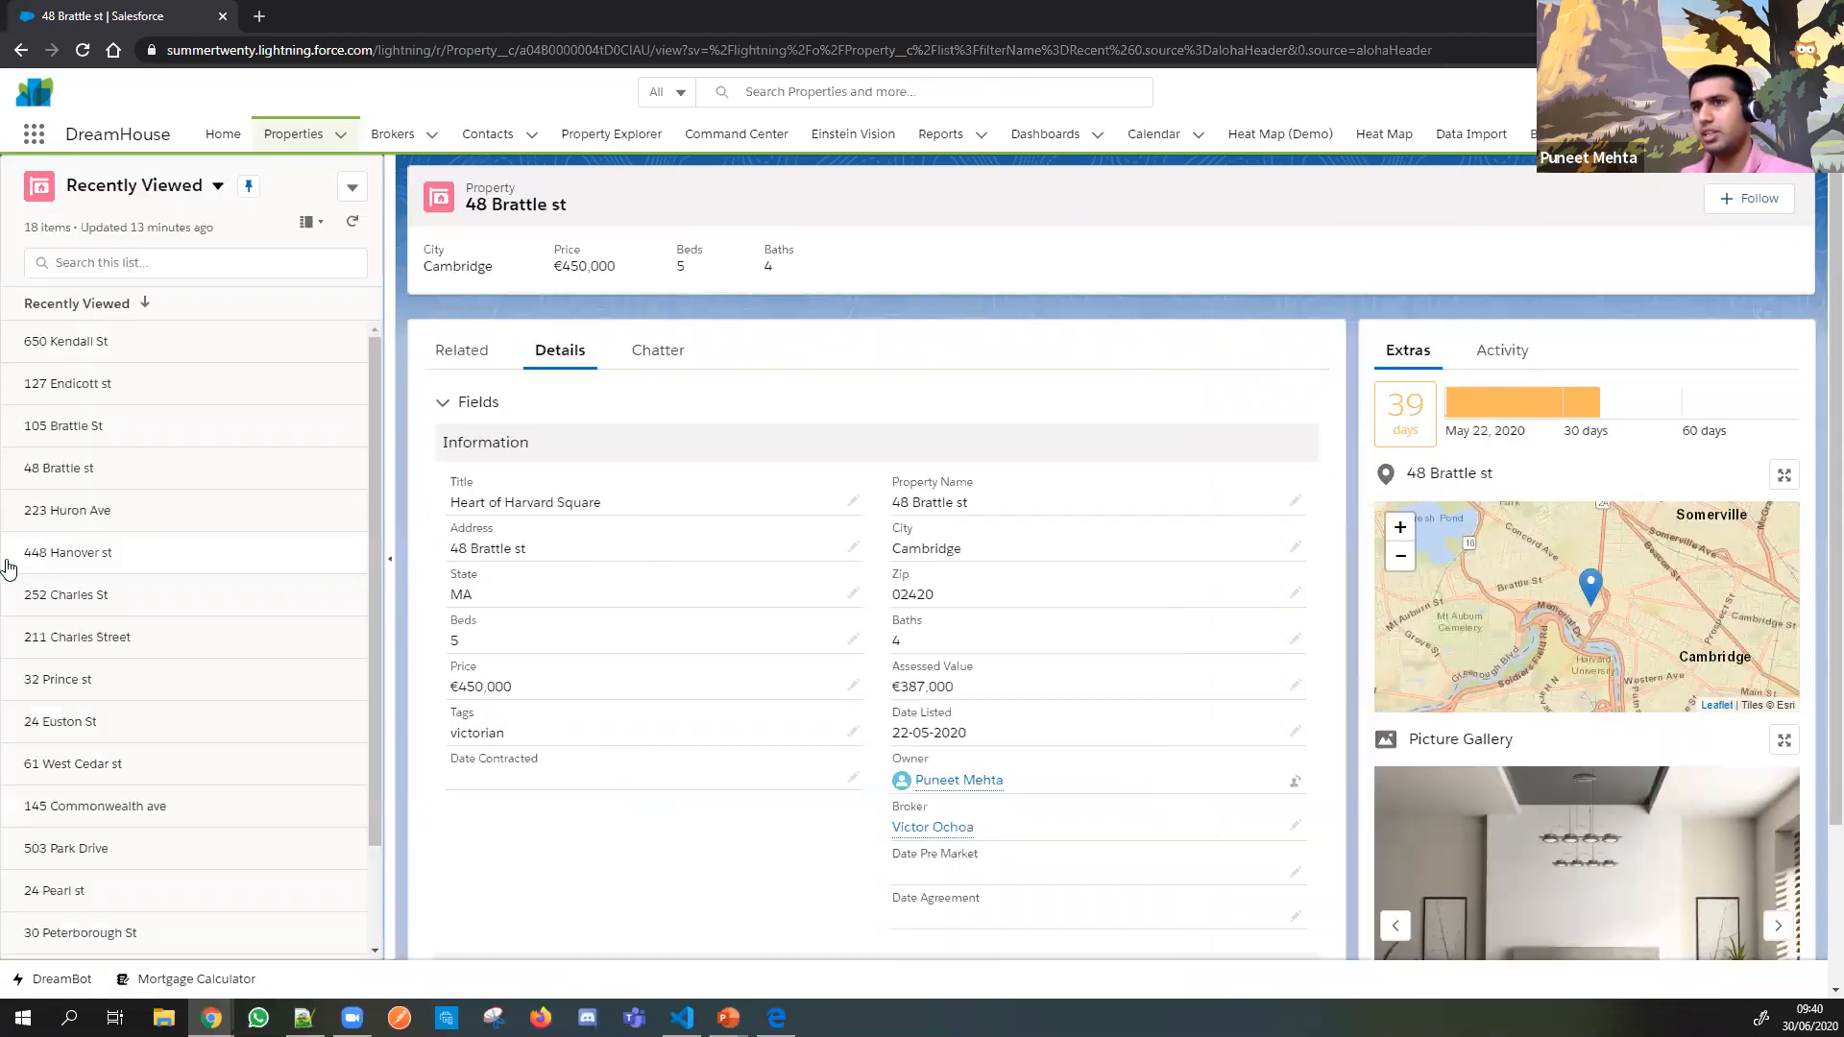
scroll(115, 576, down, 2)
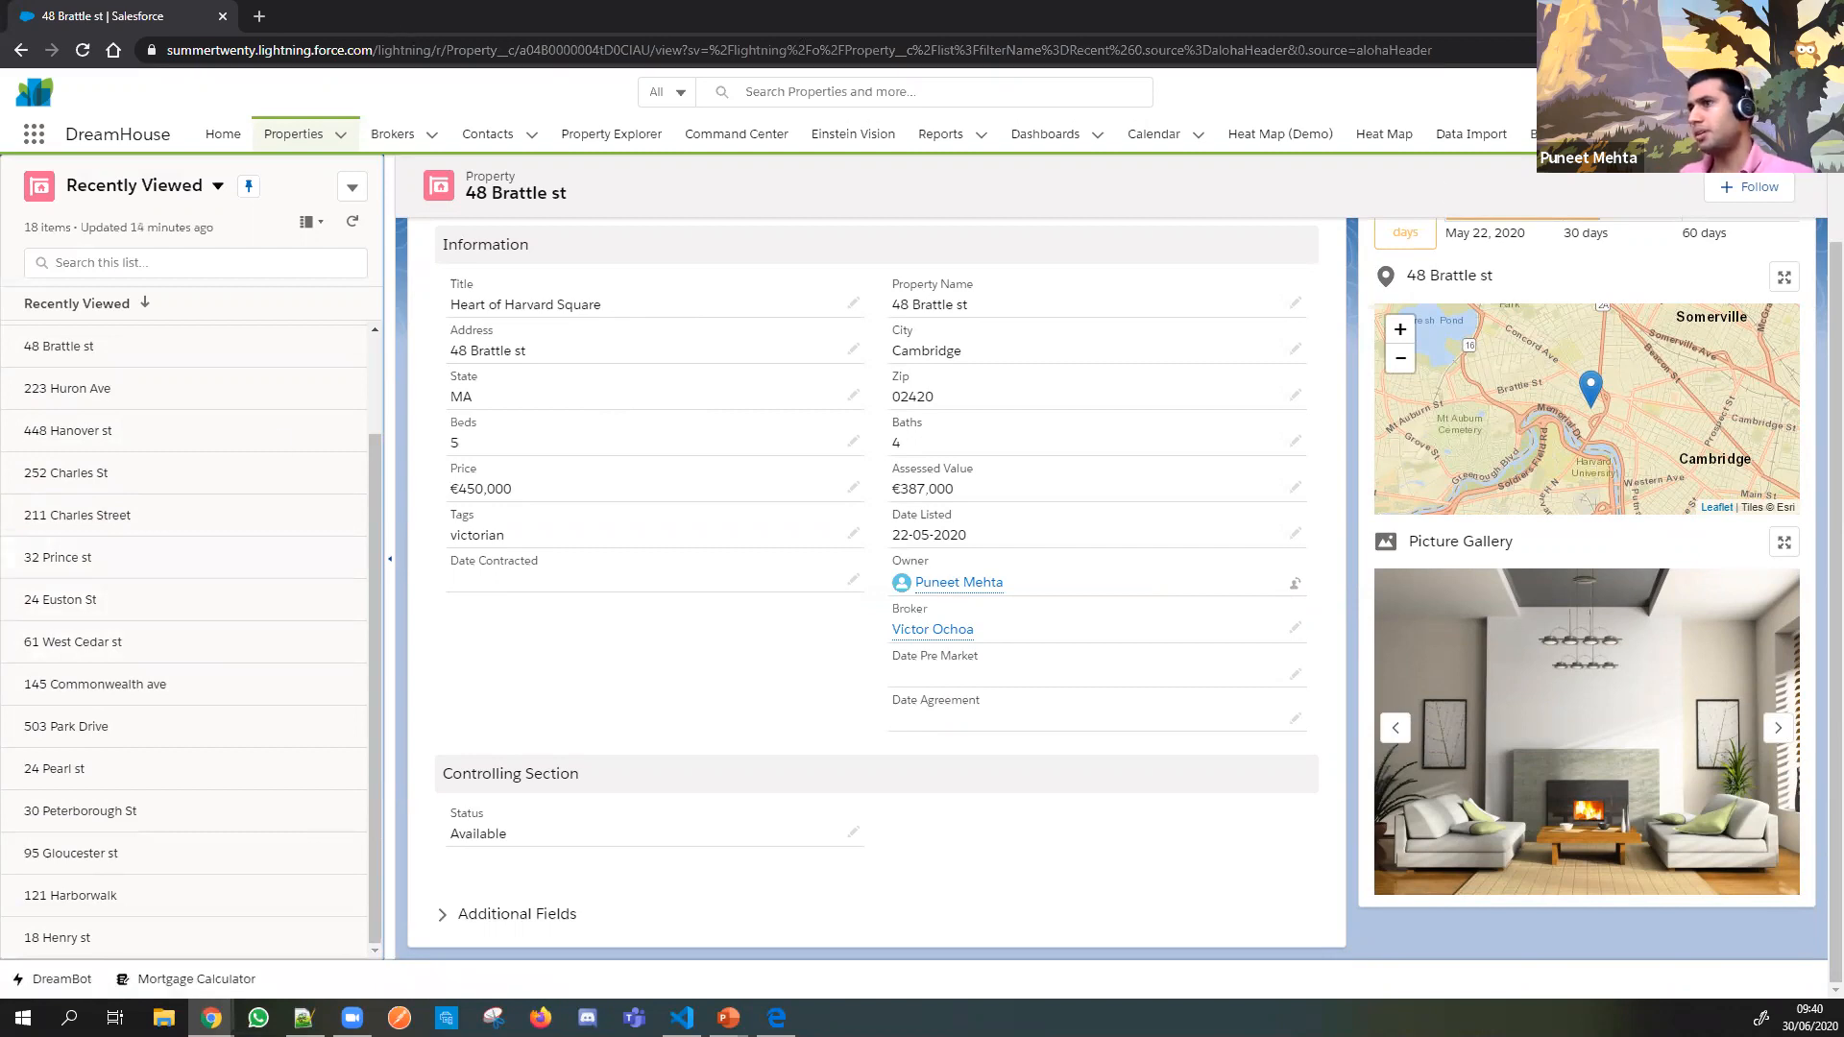
Step: Switch to the PowerPoint slideshow and advance to the Get more done from Kanban view slide
key(alt+Tab)
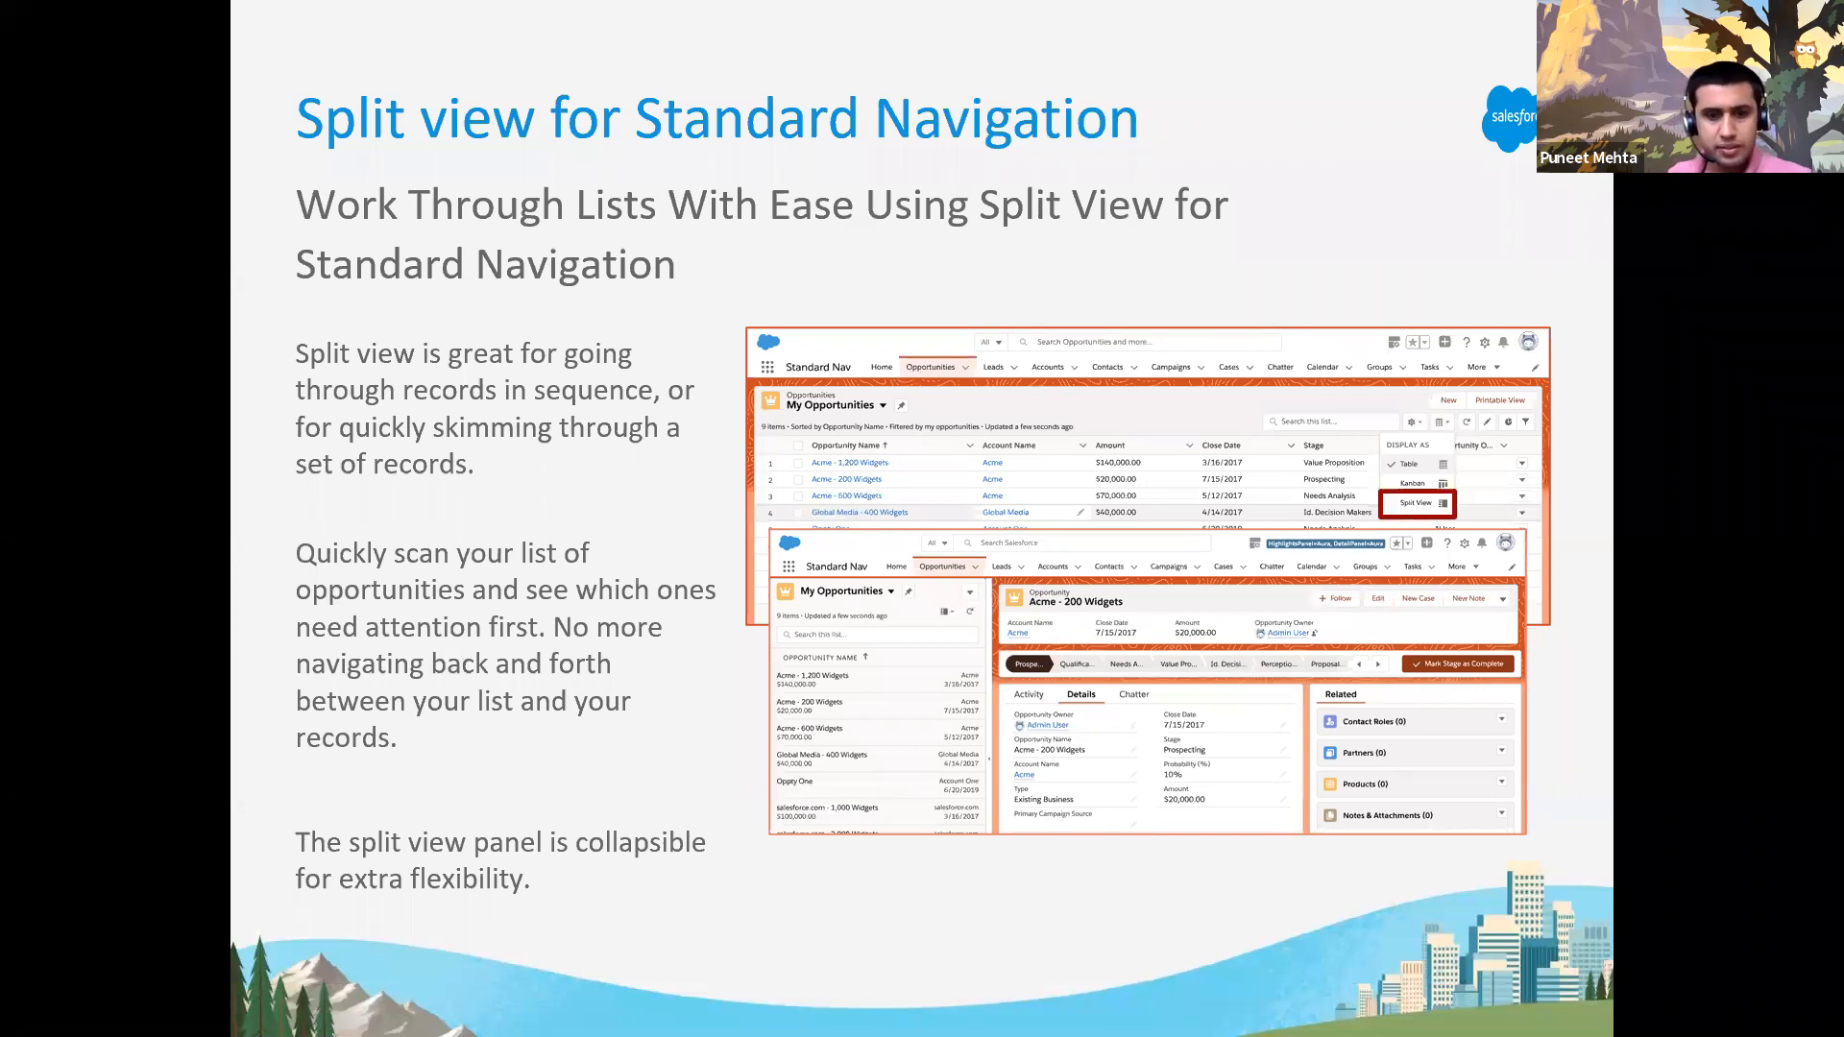
key(Right)
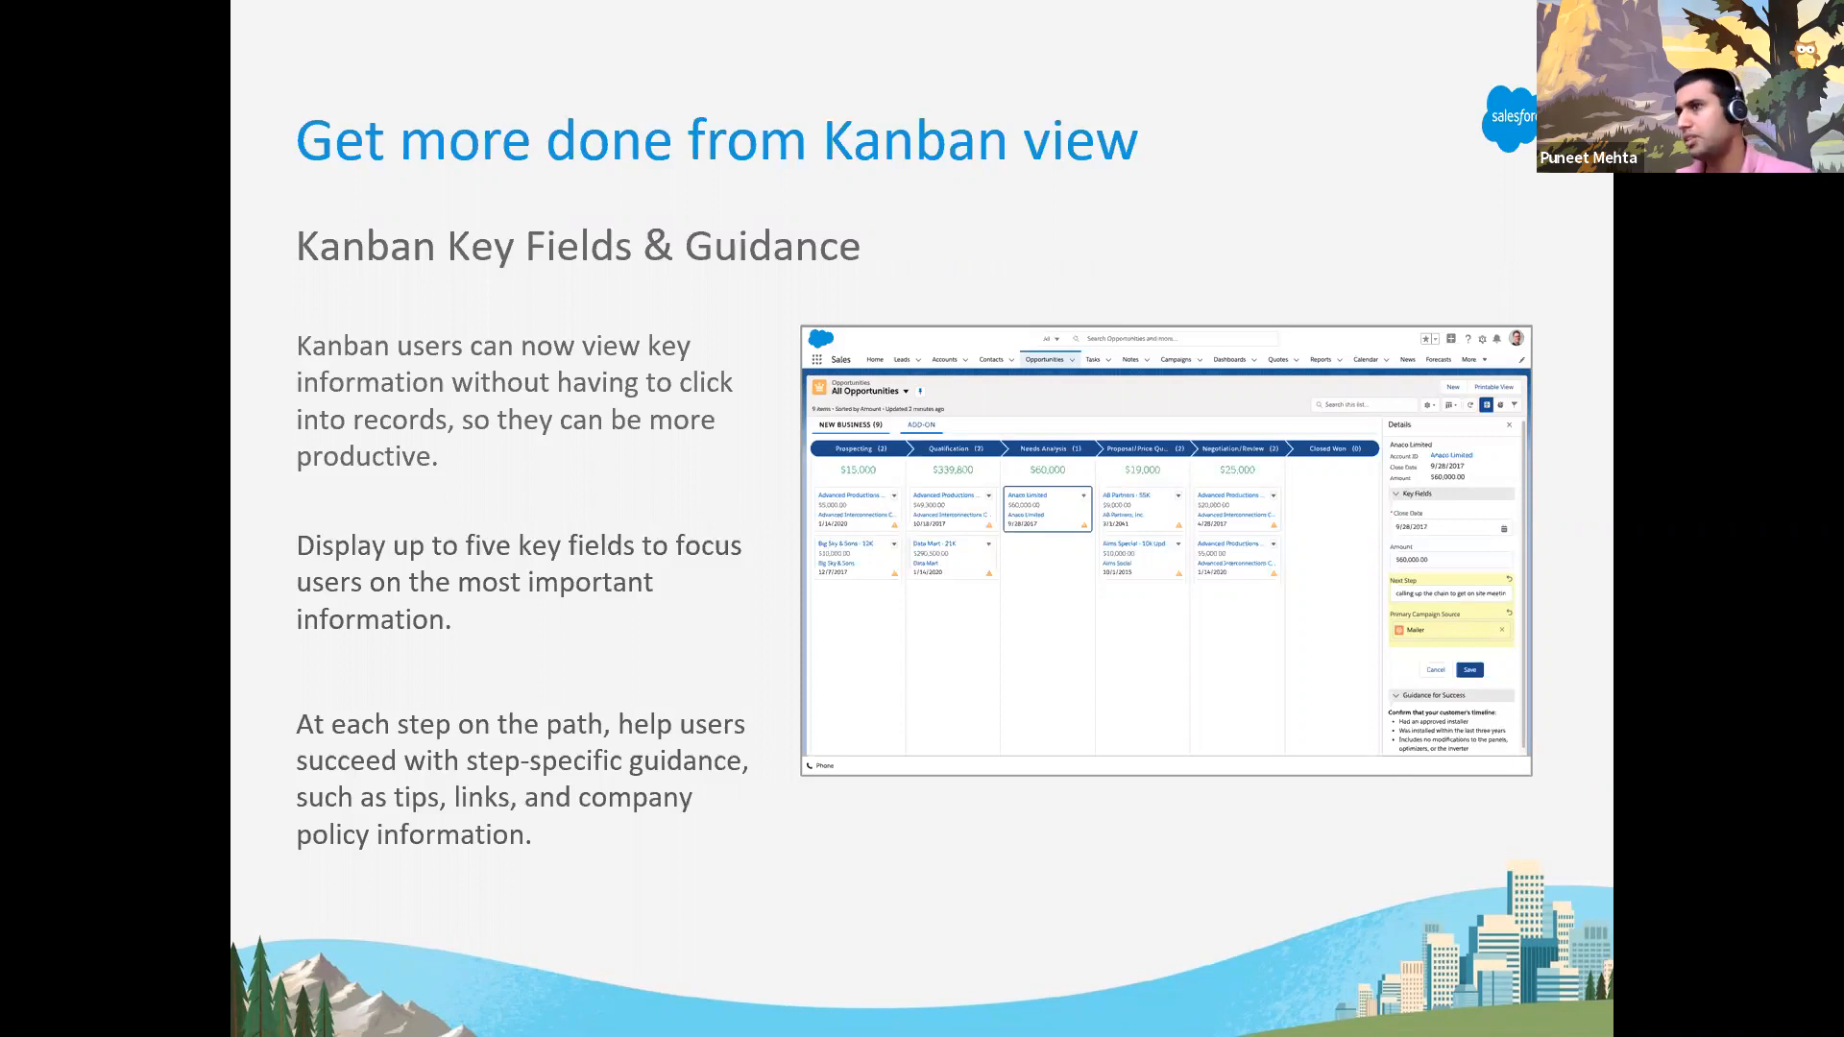
Step: Switch to Salesforce in Chrome and display the recently viewed Contacts as a Table, and return the list to Kanban
key(alt+Tab)
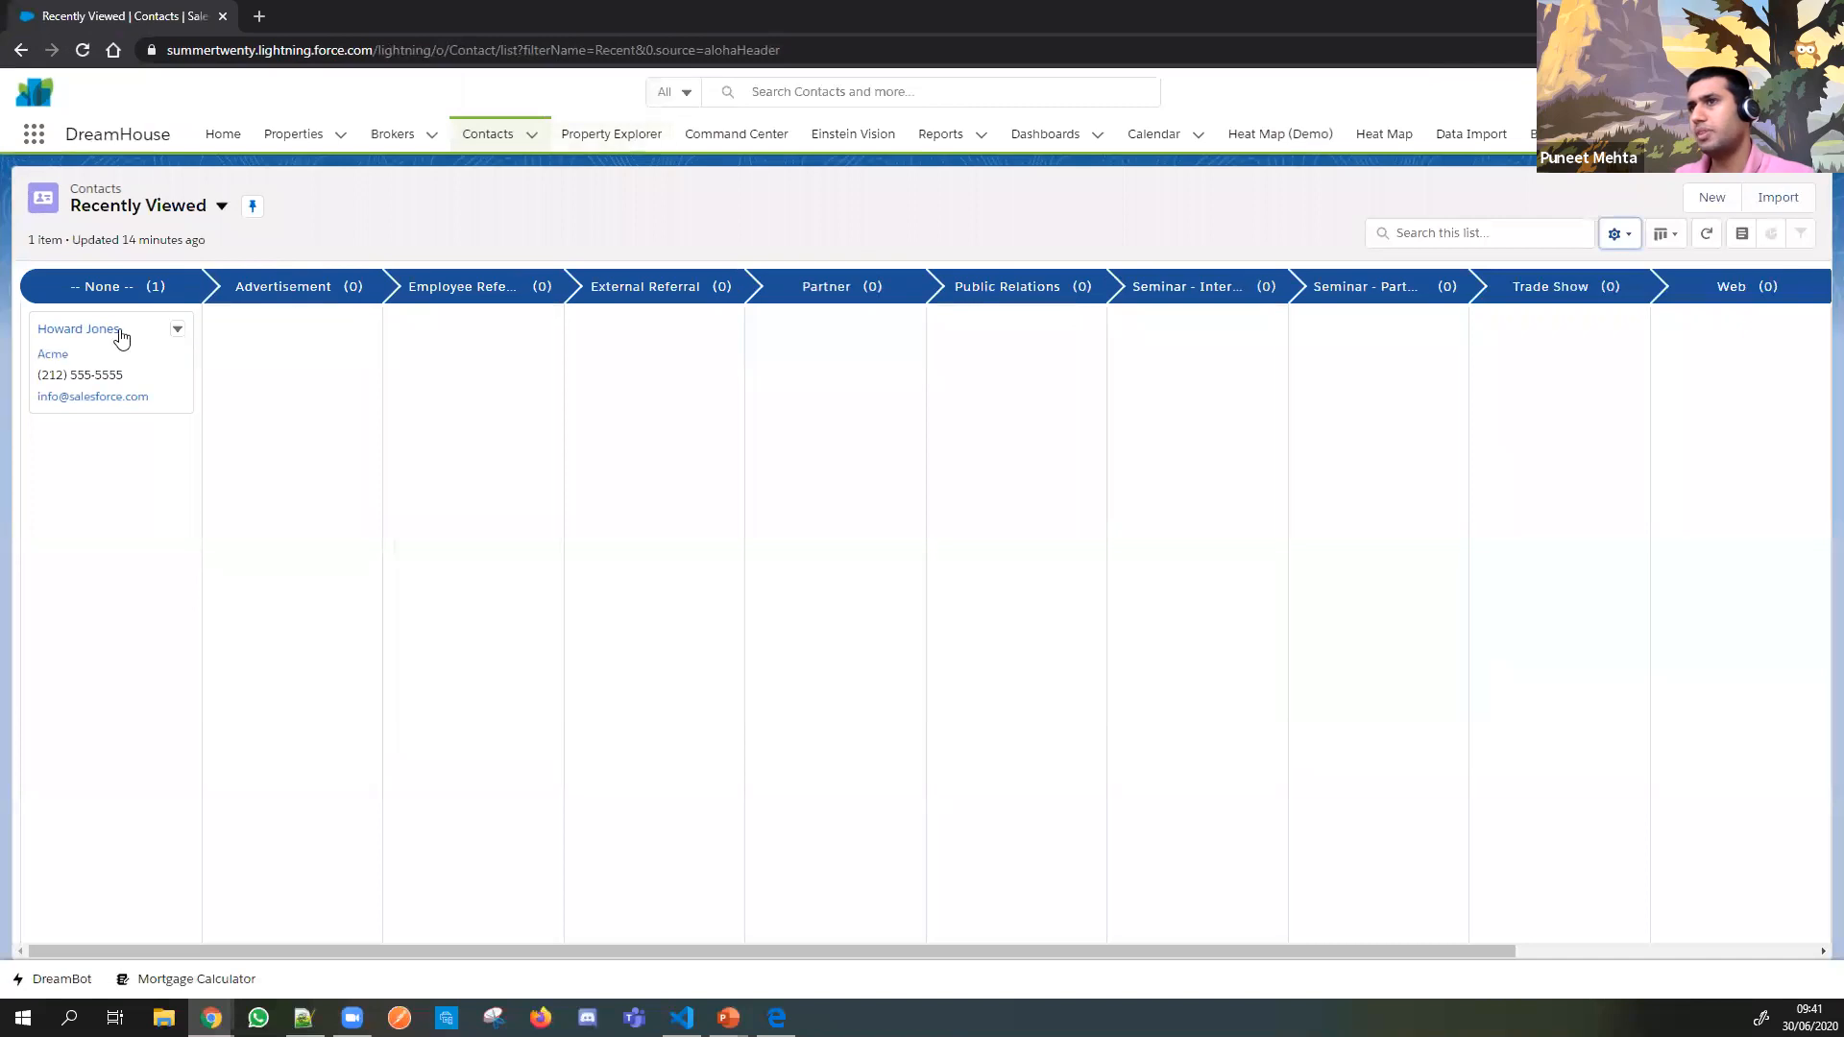
click(1660, 236)
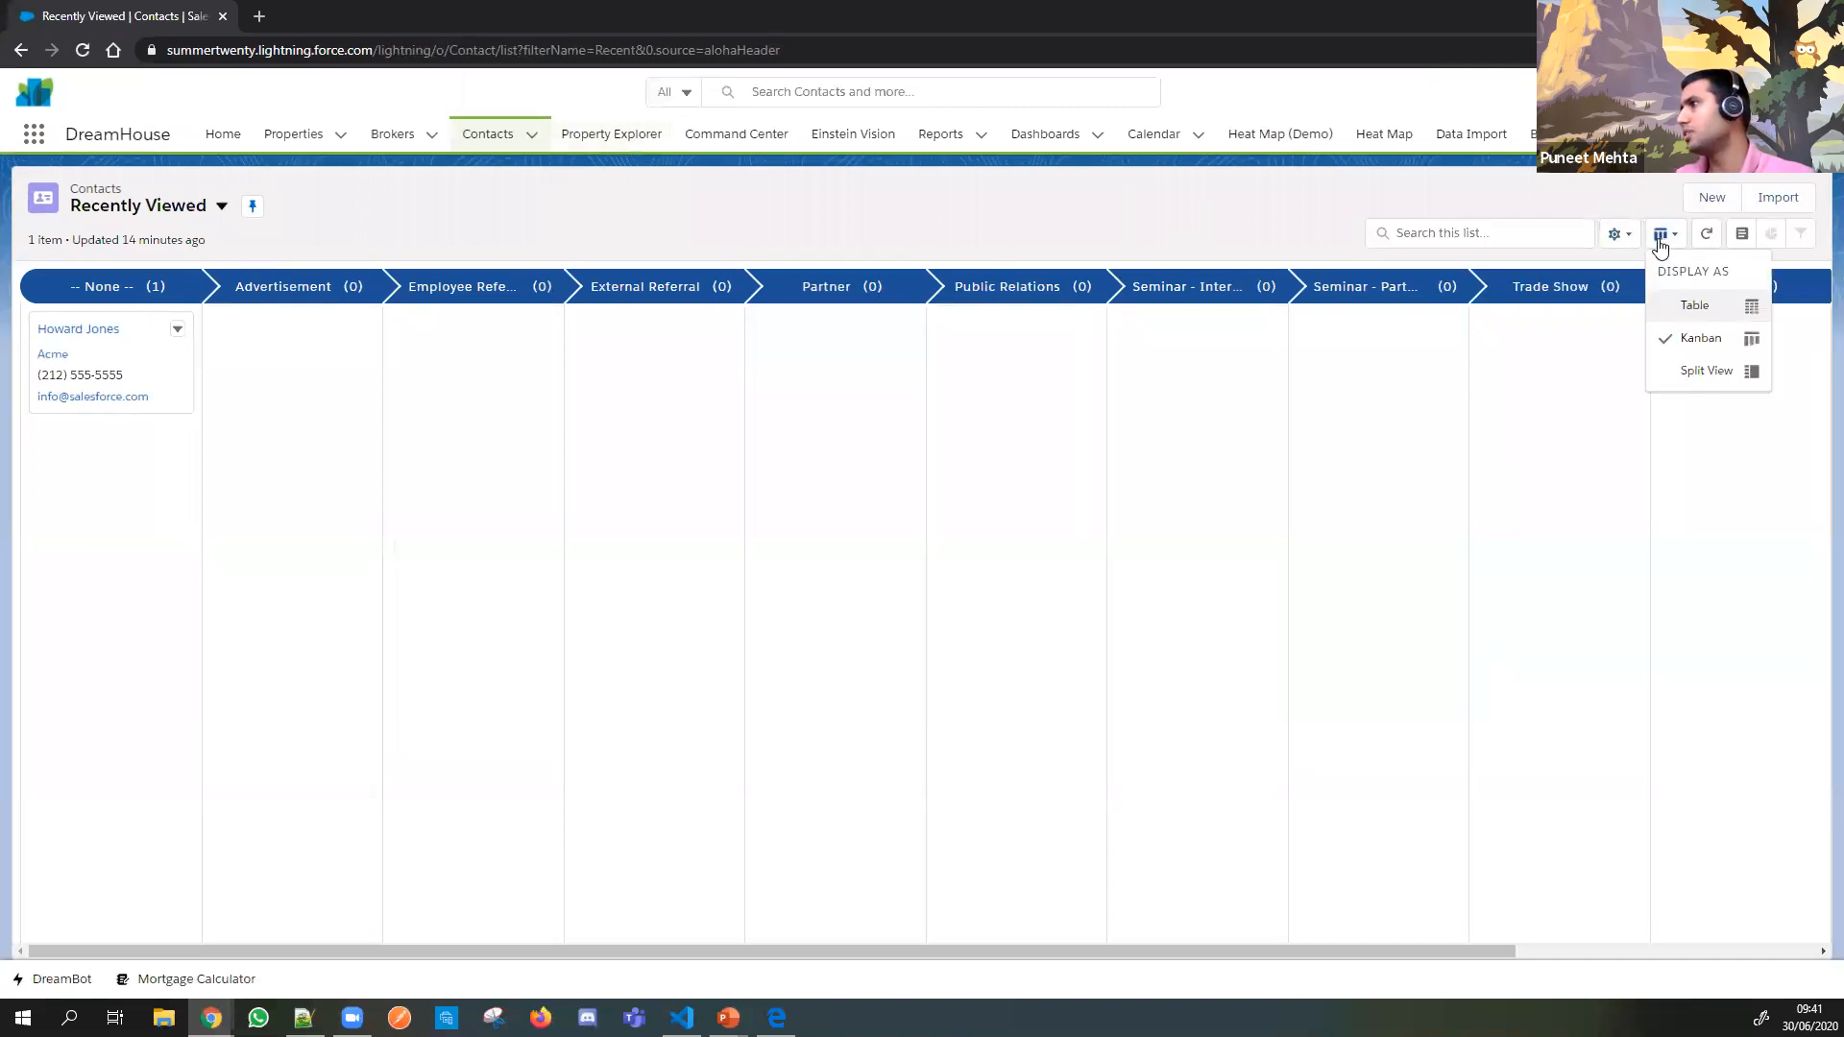
click(1695, 306)
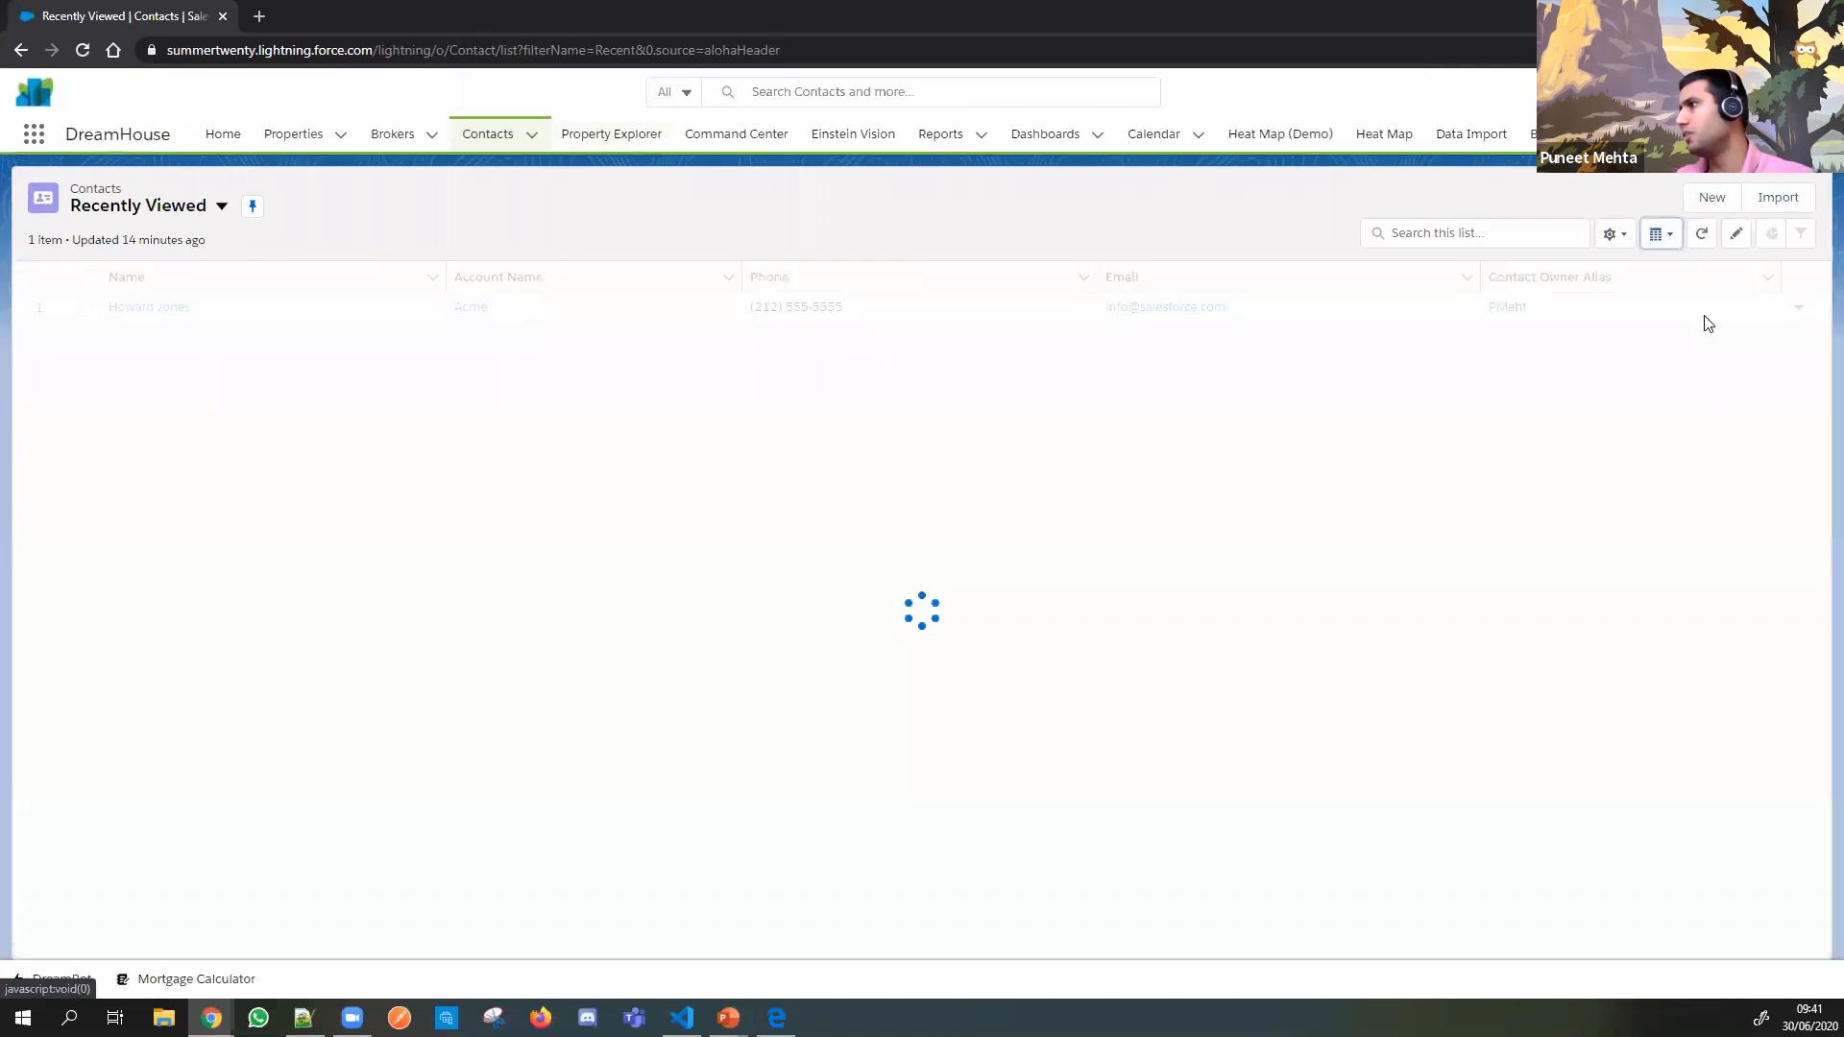
click(1663, 237)
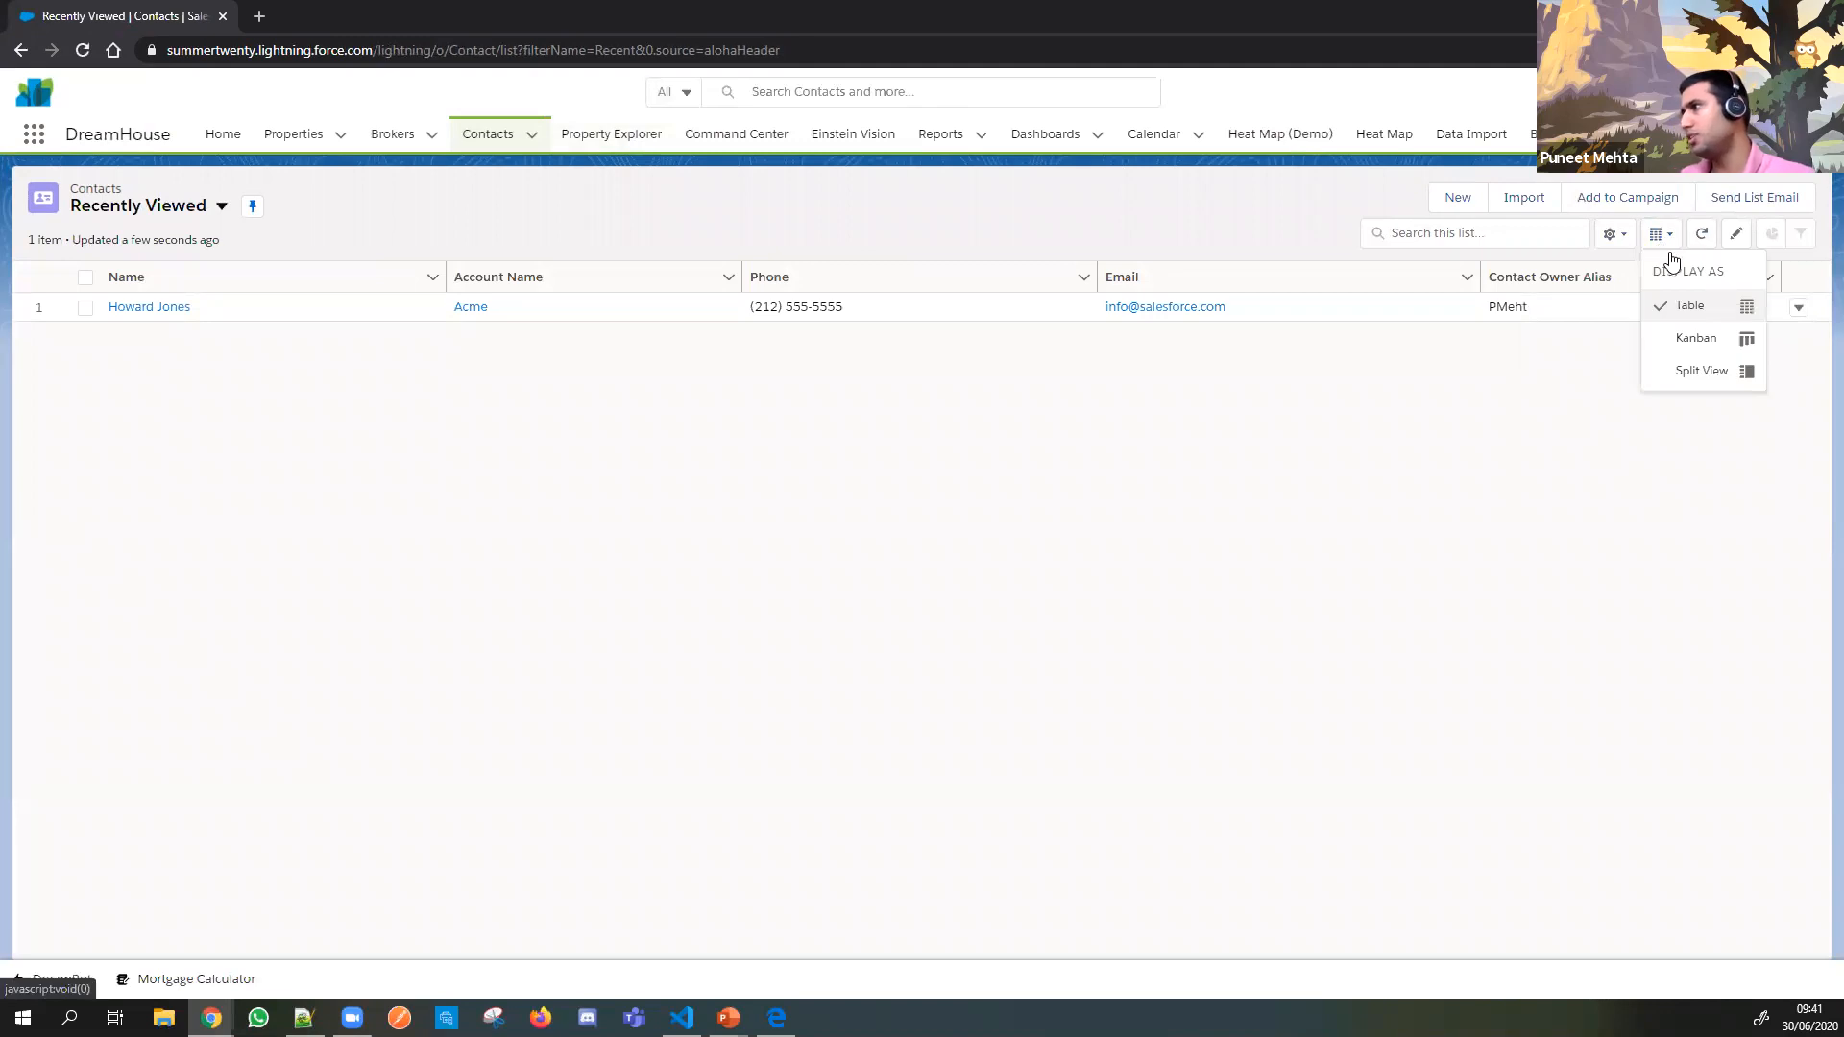
click(1696, 338)
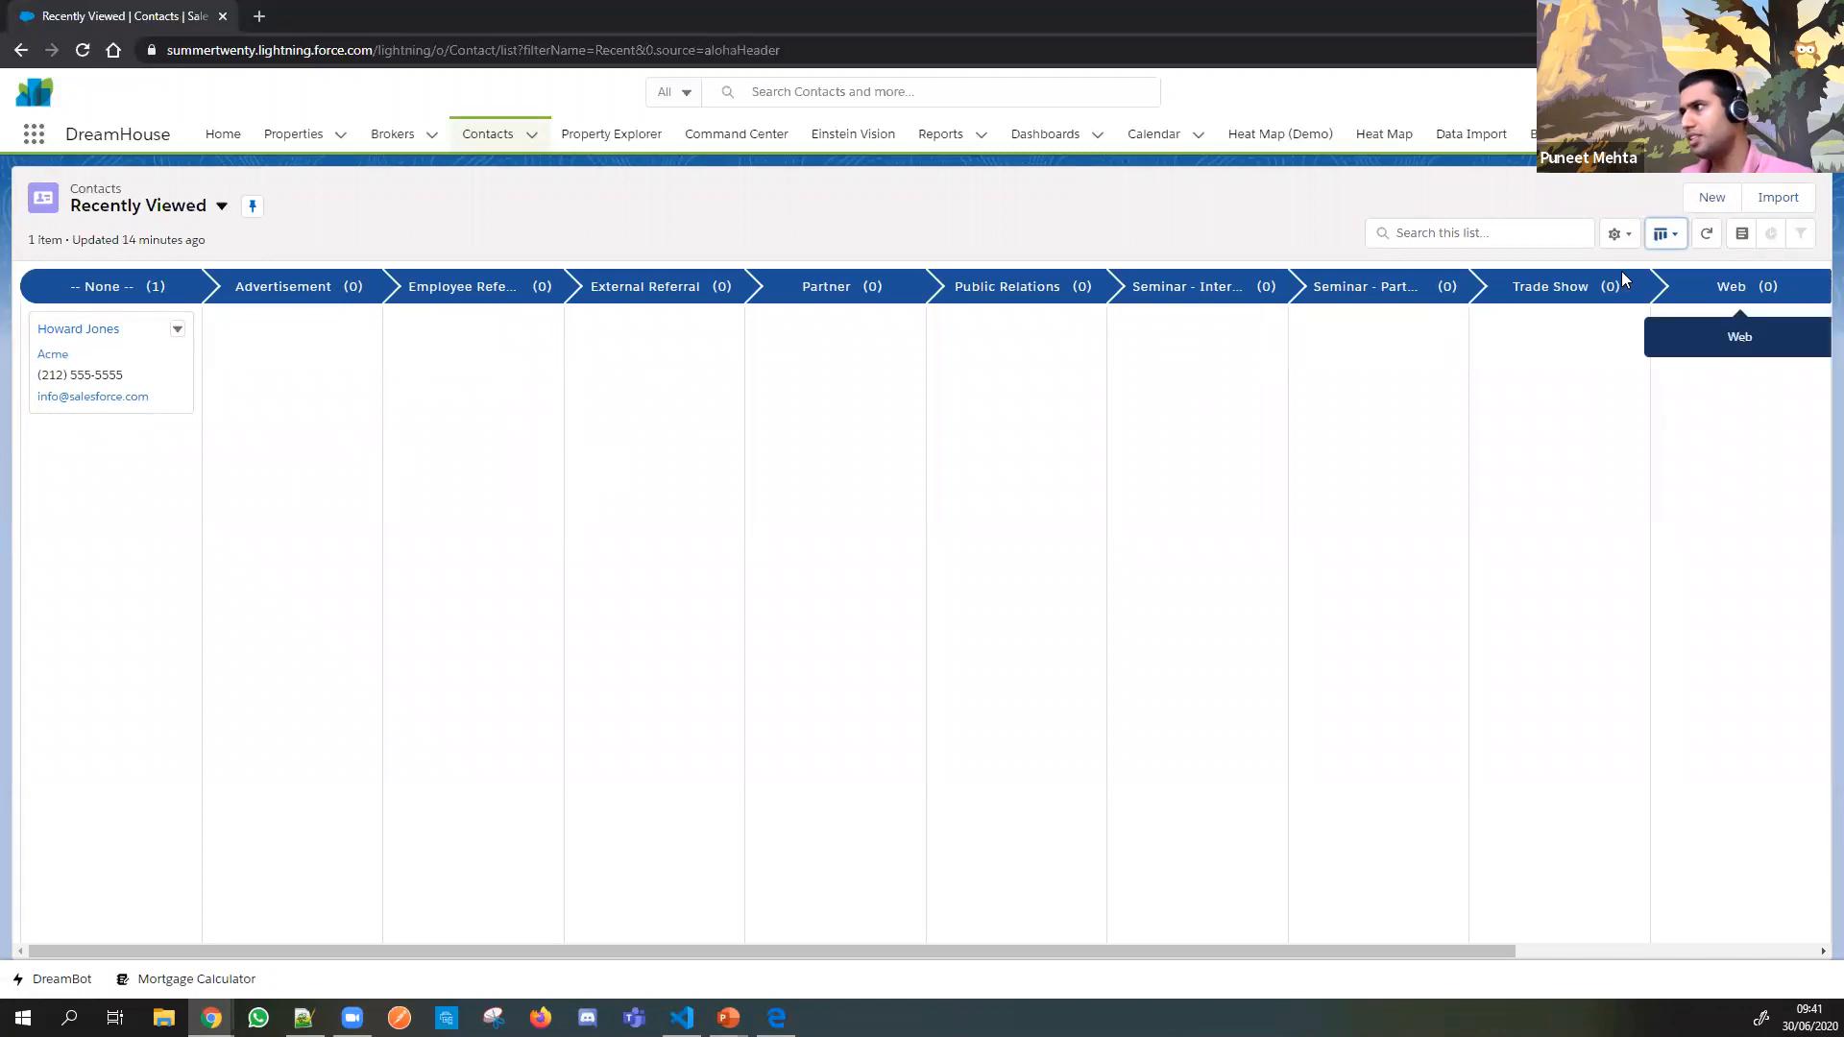
Step: Save the Kanban settings with contacts grouped by Lead Source, and move the contact's card from None to the Employee Referral column
click(1623, 235)
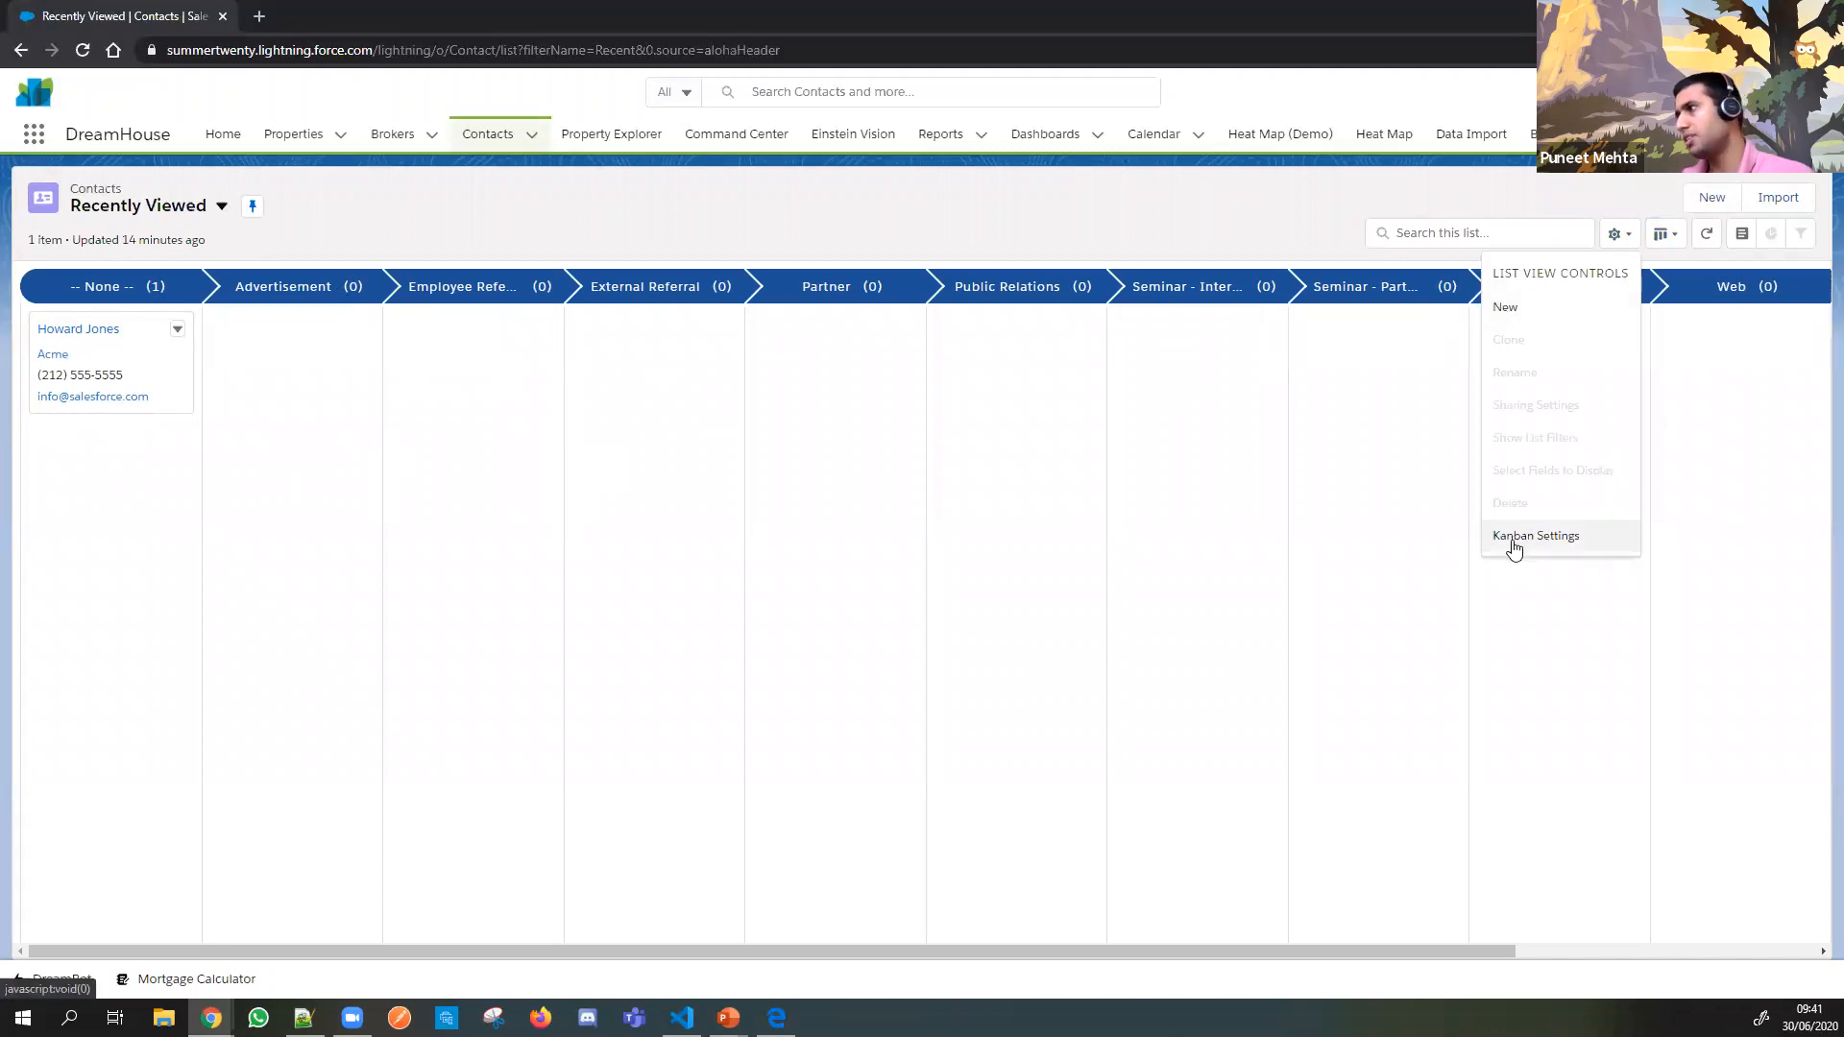
click(1562, 539)
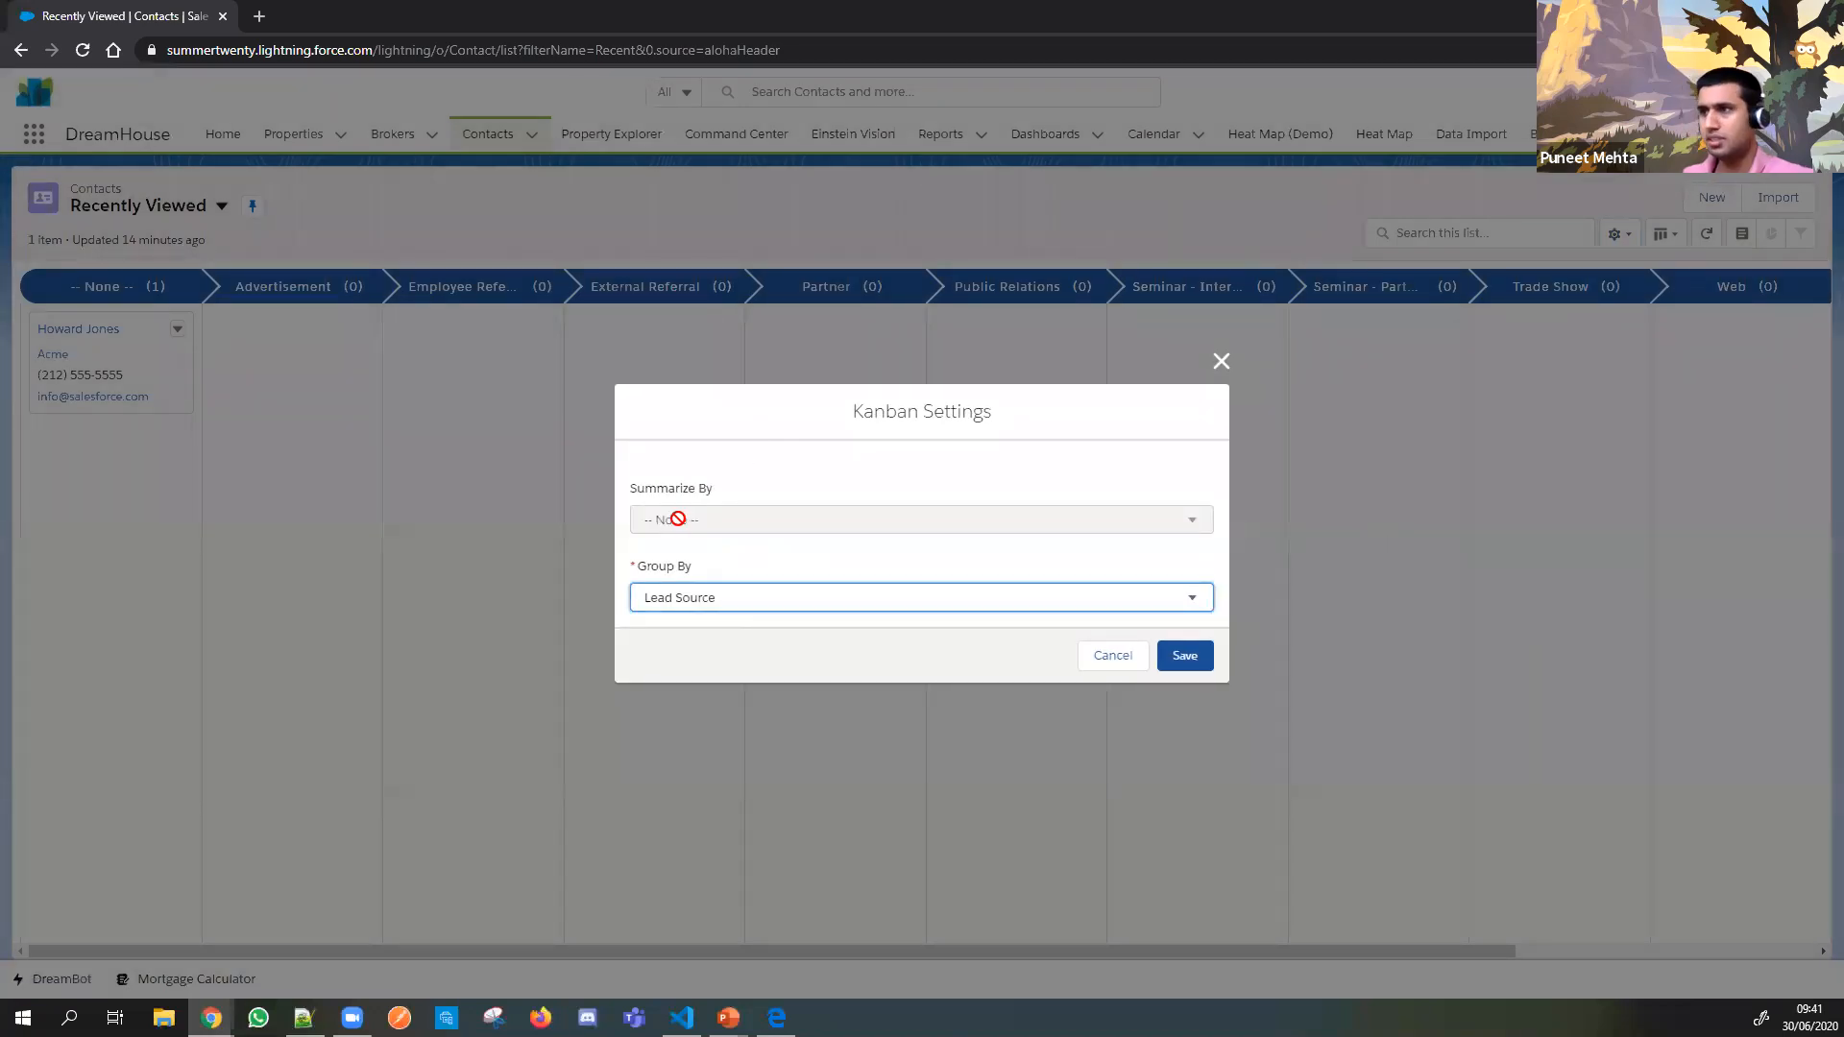
click(708, 597)
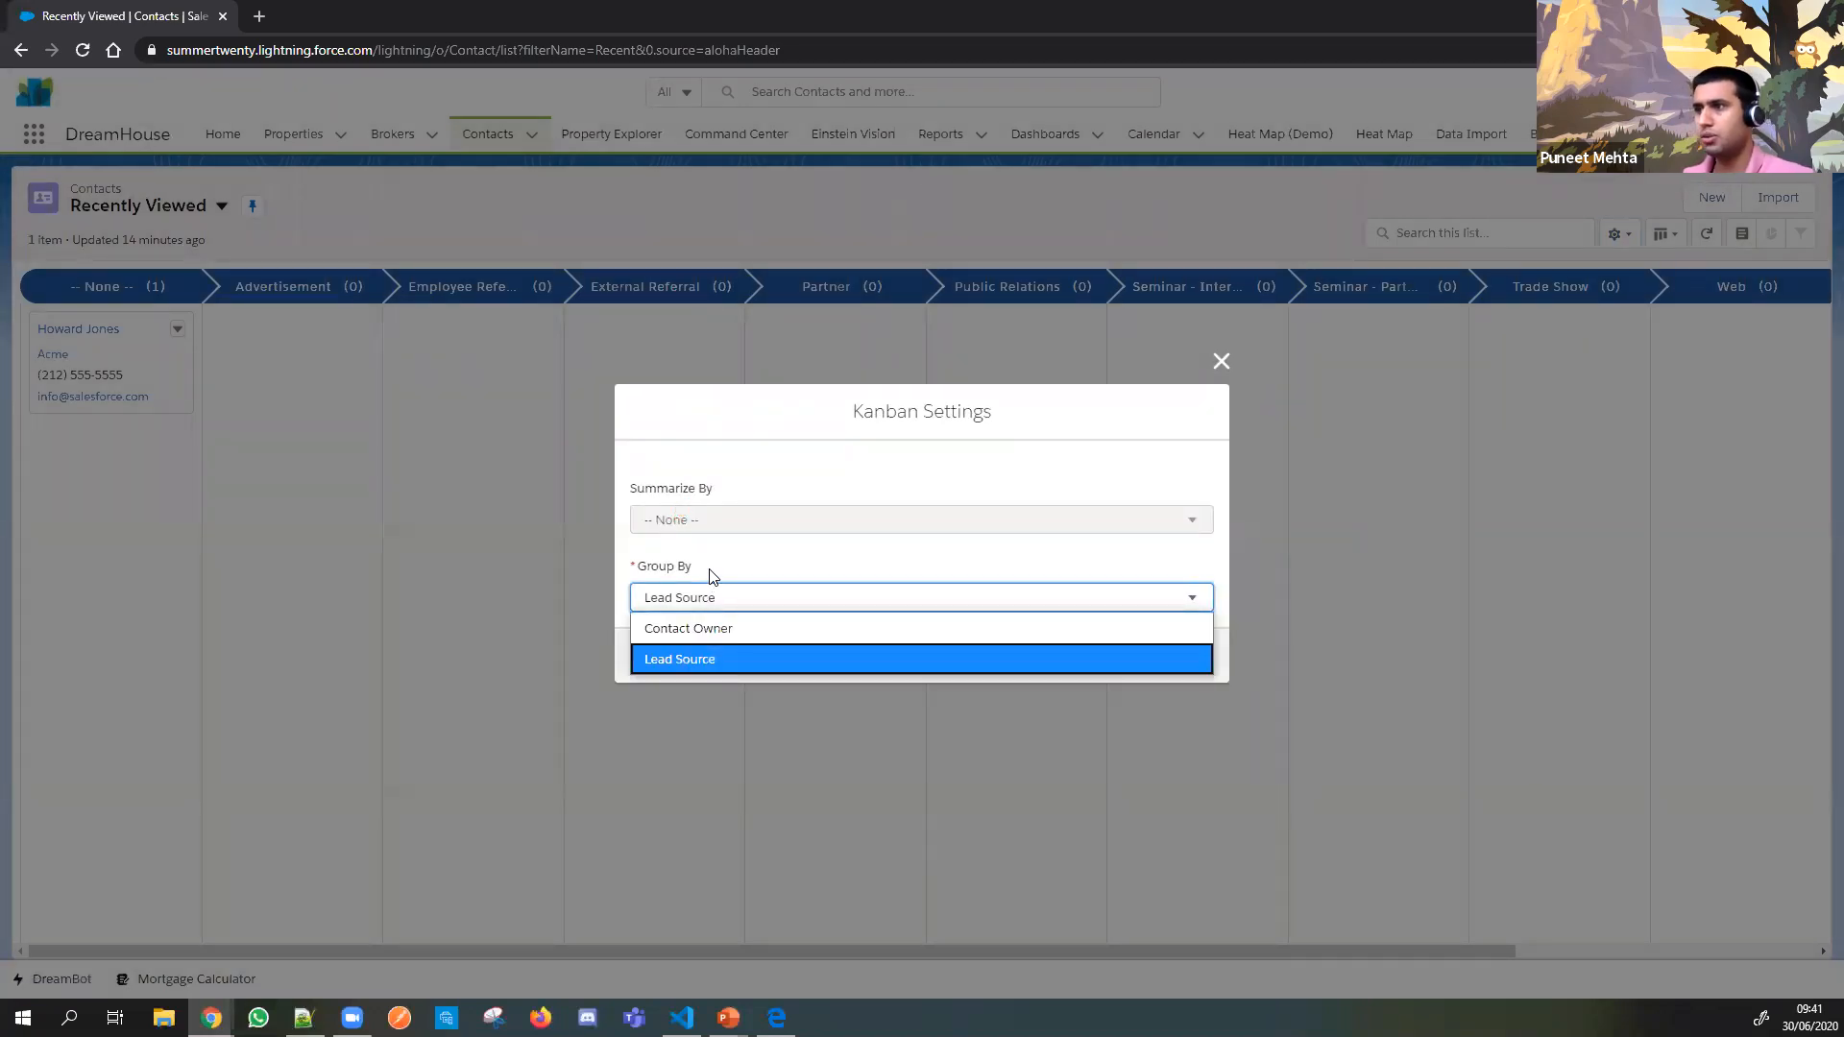
click(727, 594)
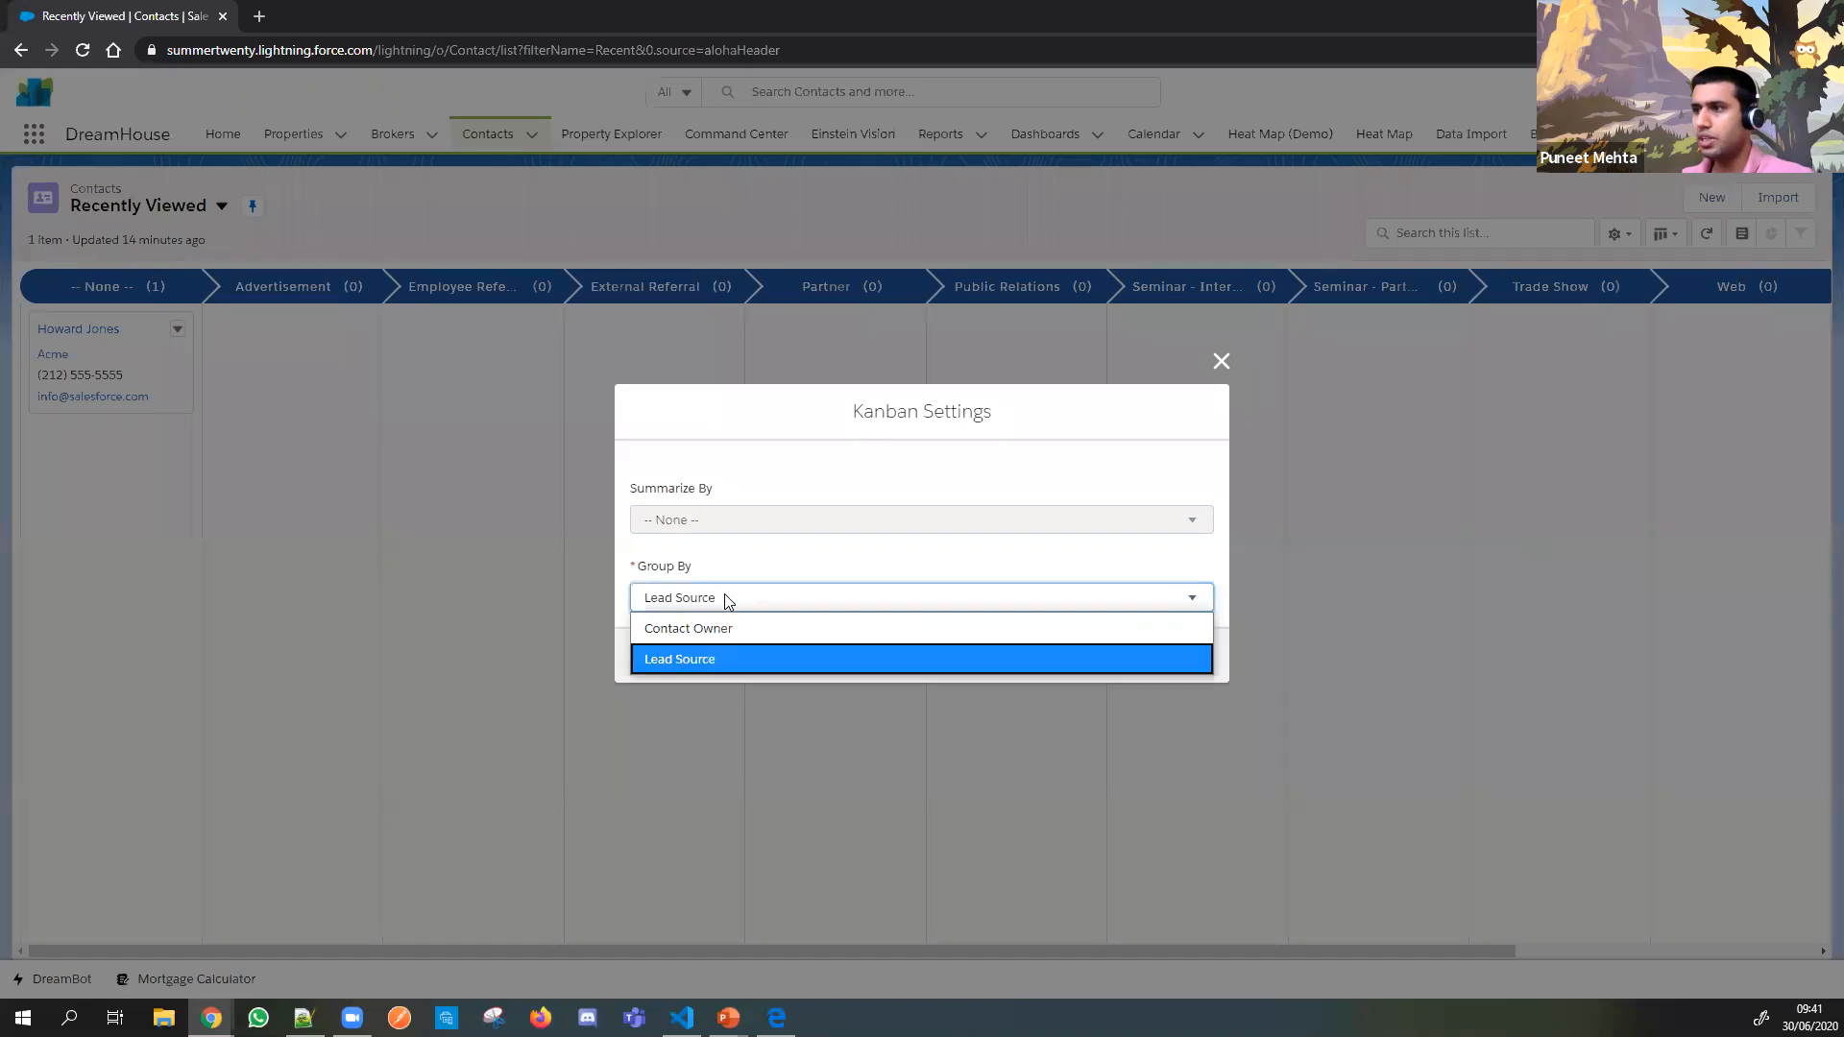
click(711, 662)
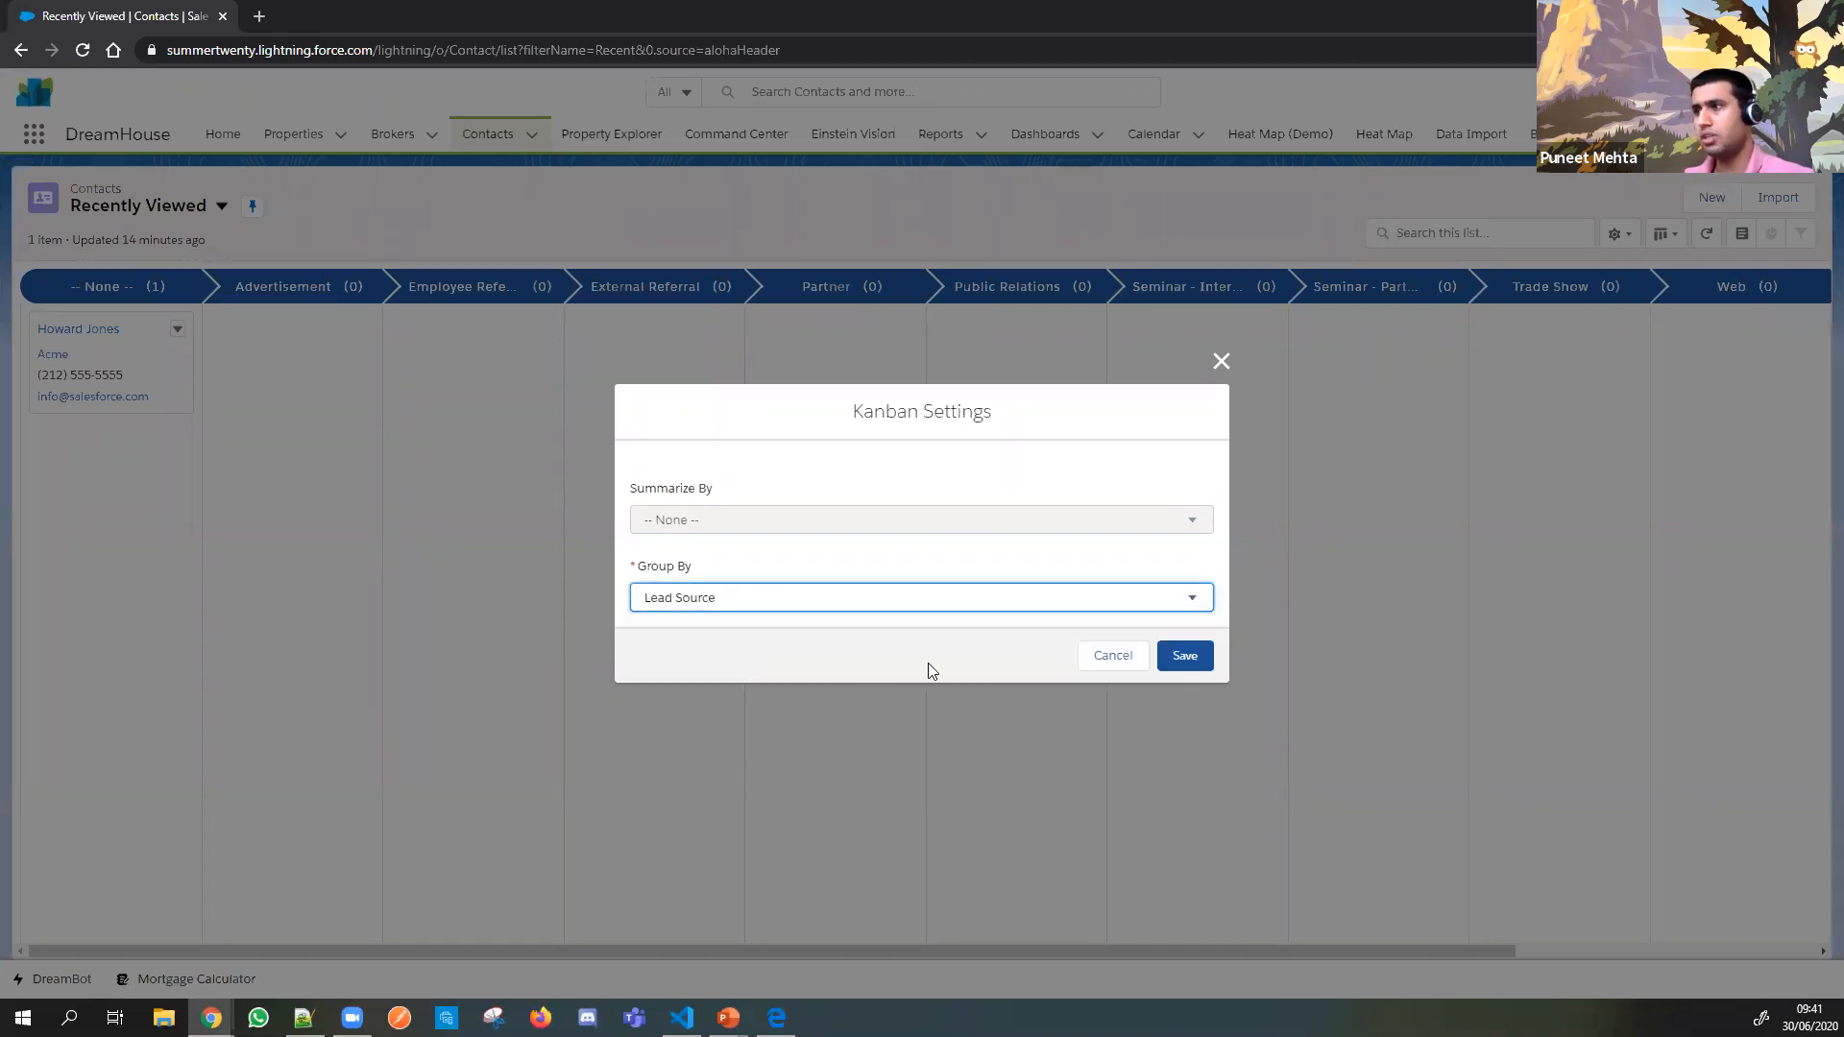
click(1186, 657)
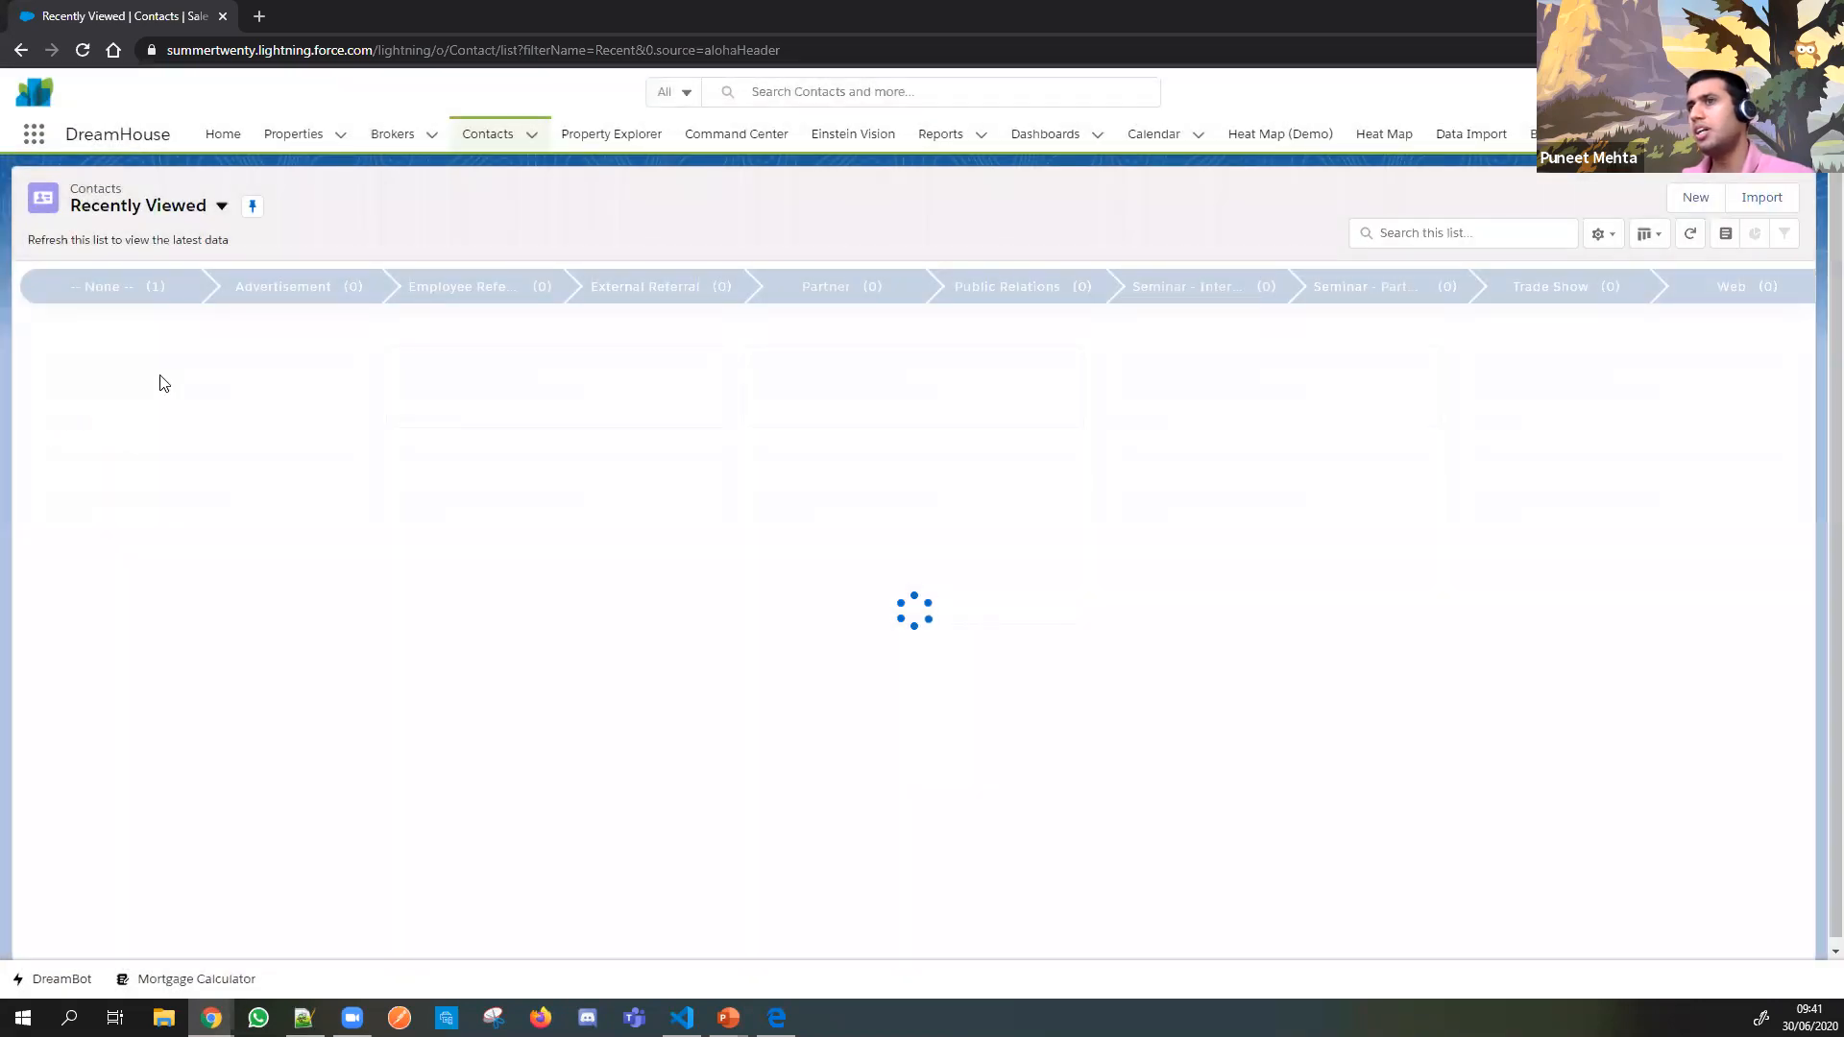
drag(87, 342, 441, 403)
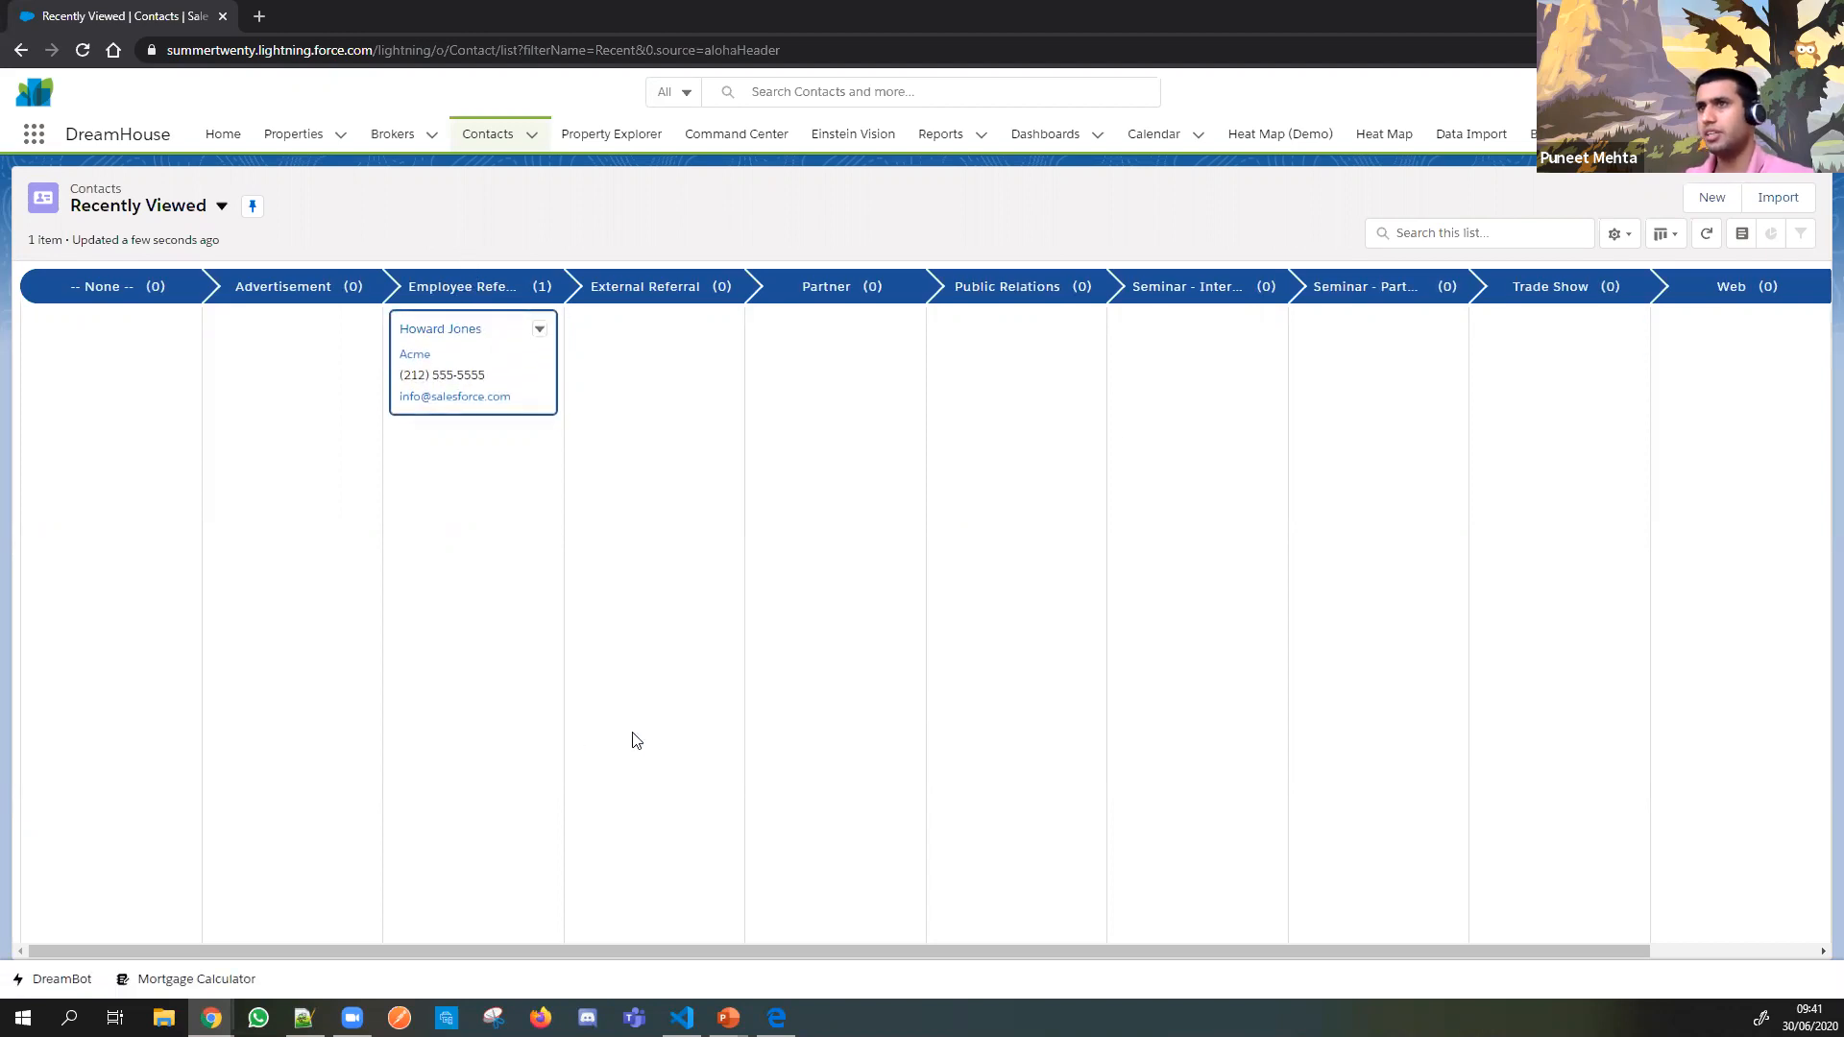
Step: Switch to the PowerPoint slideshow and advance to the Speed up org maintenance with the Optimizer App slide
key(alt+Tab)
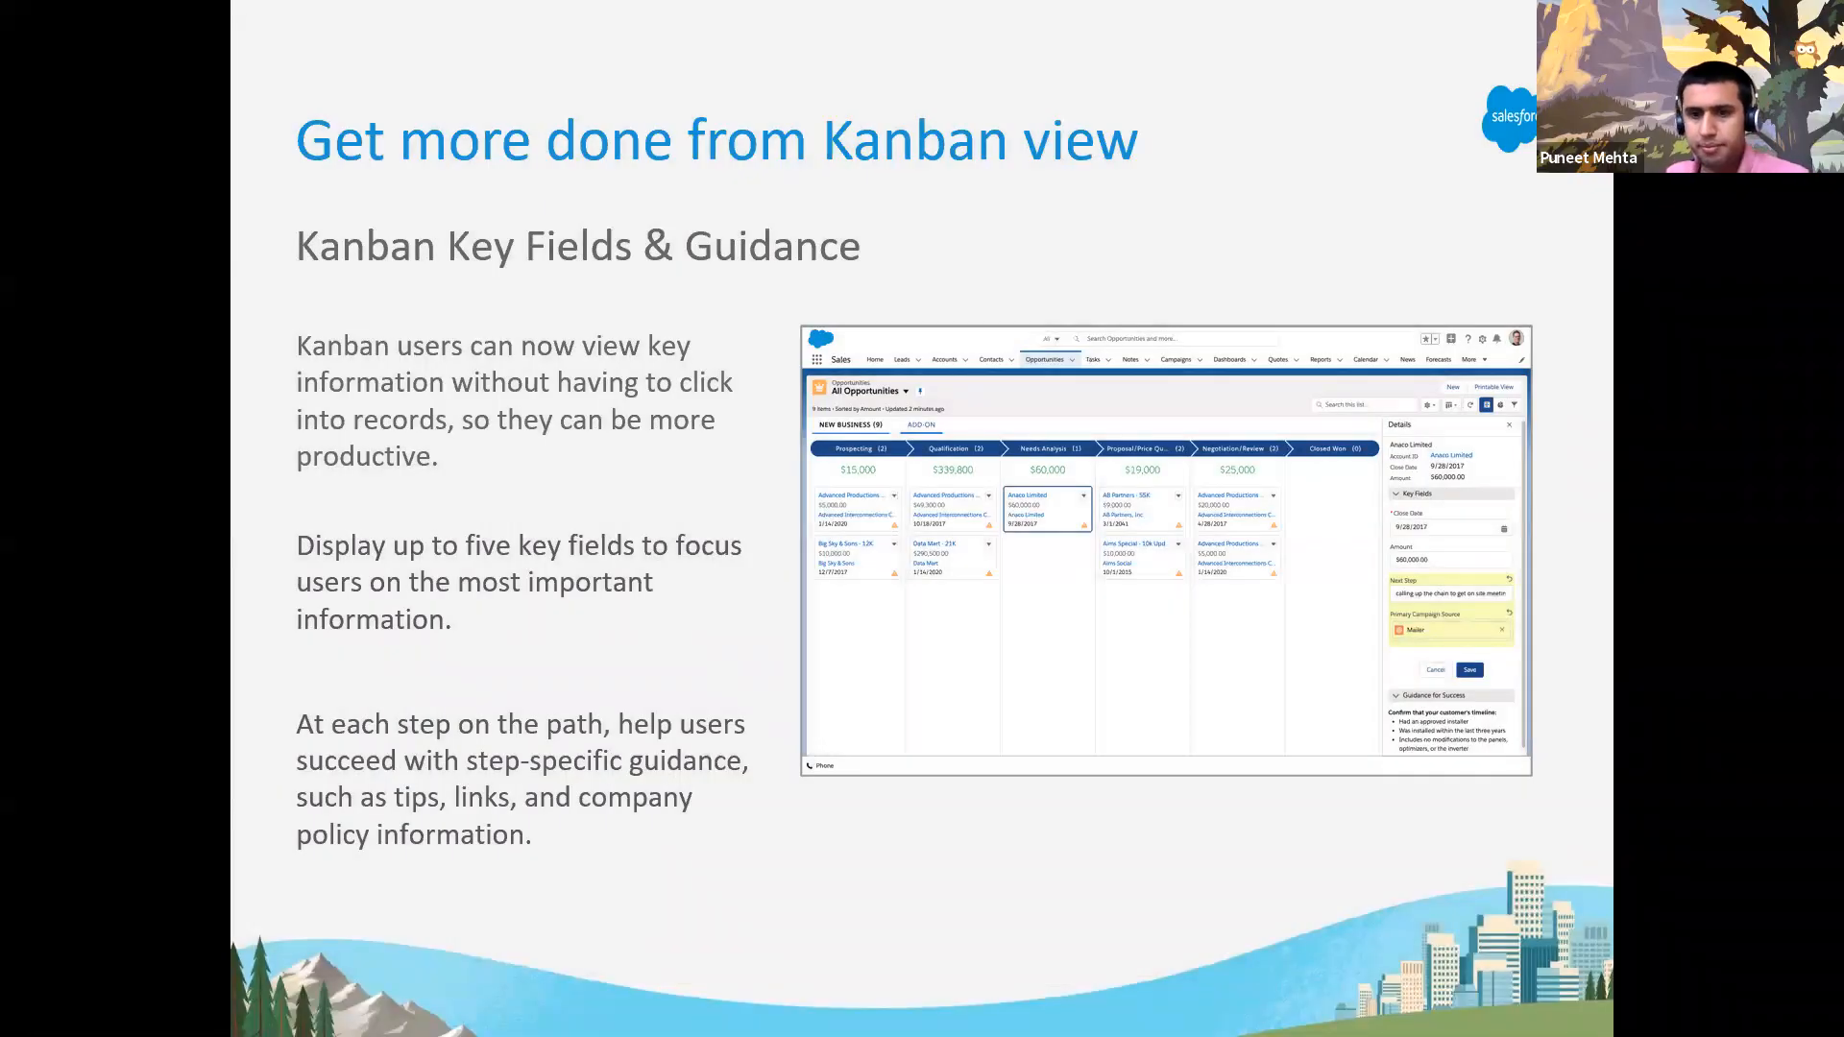
key(super+d)
key(super+d)
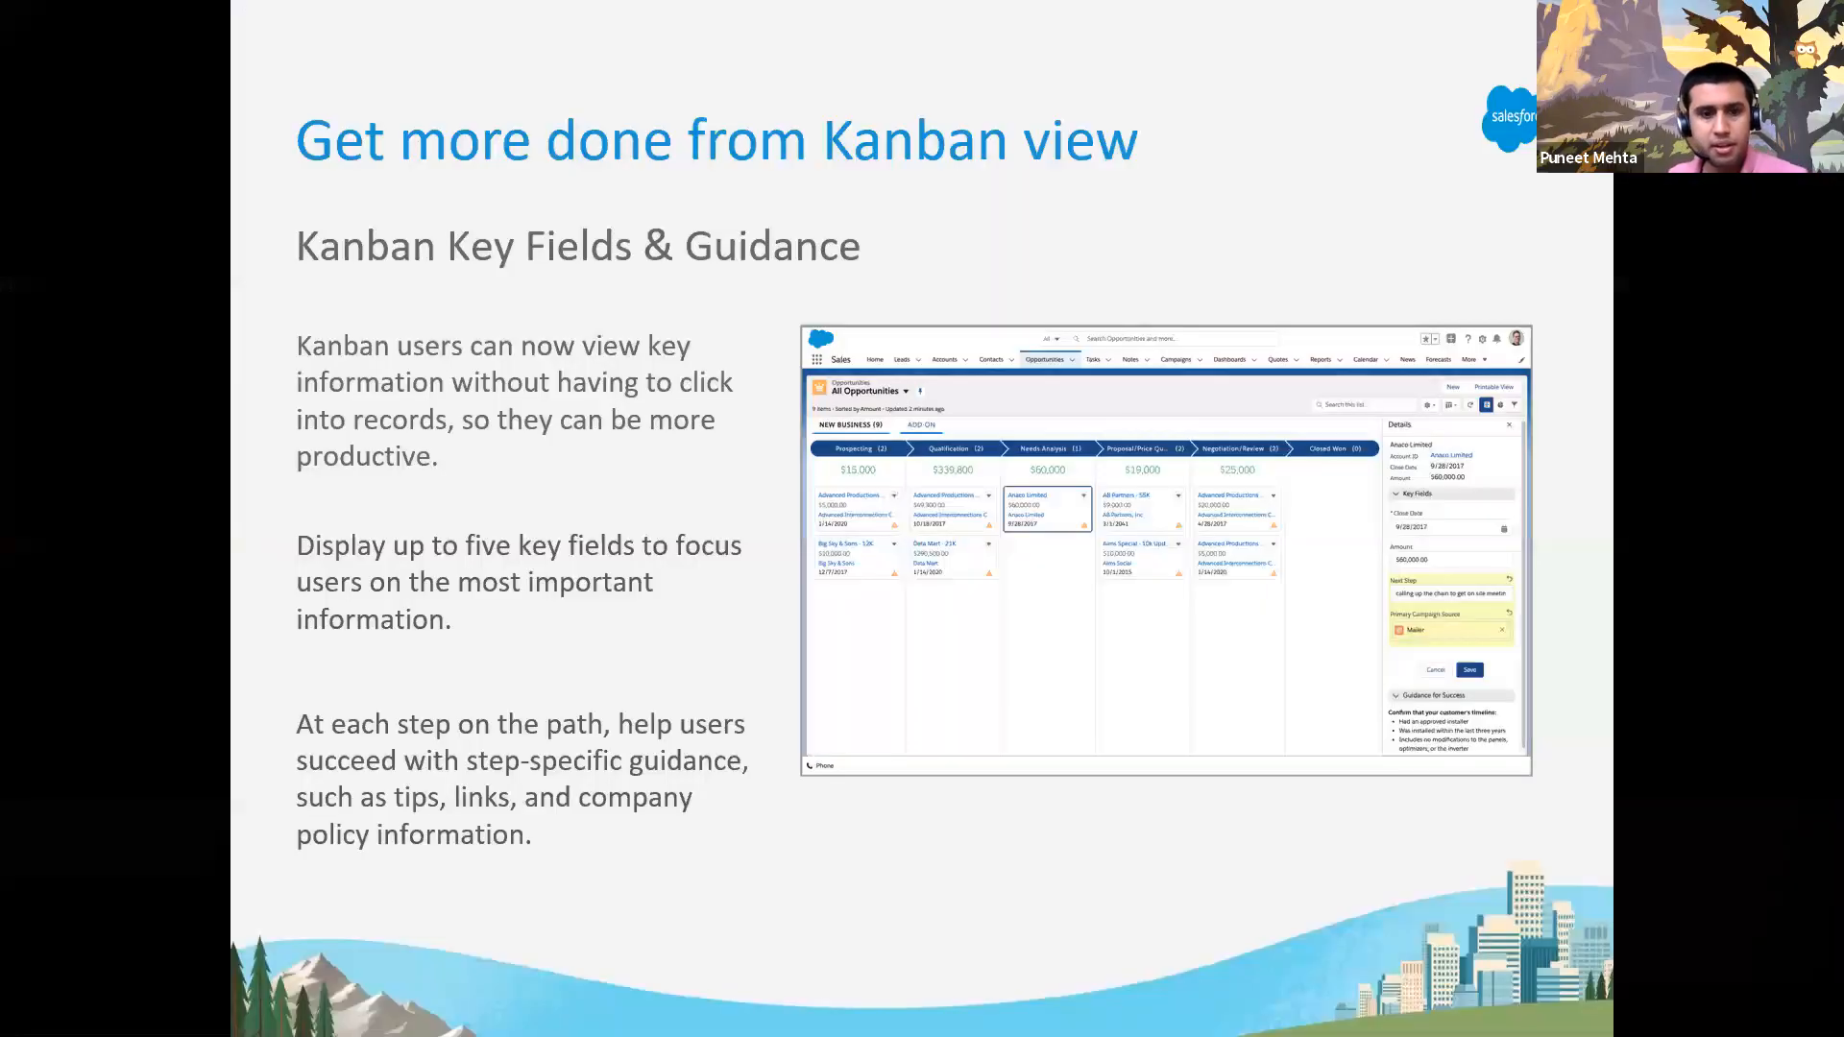
key(Right)
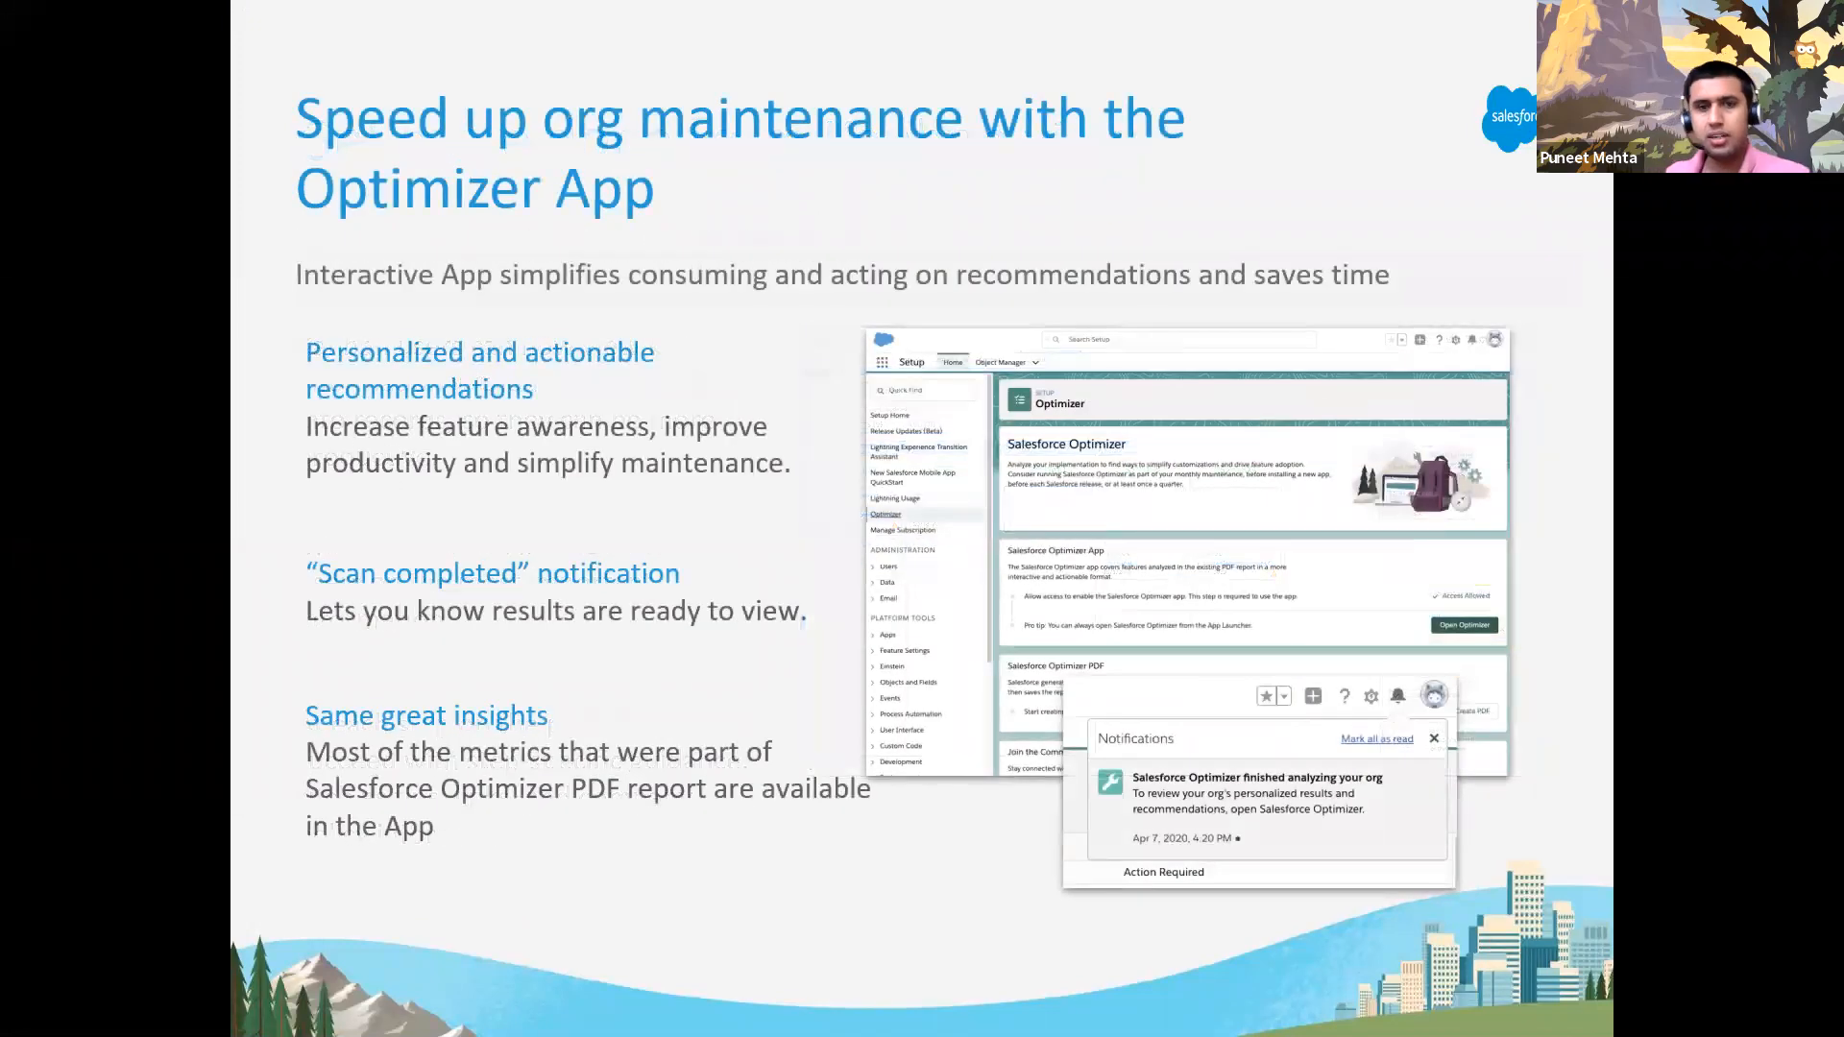
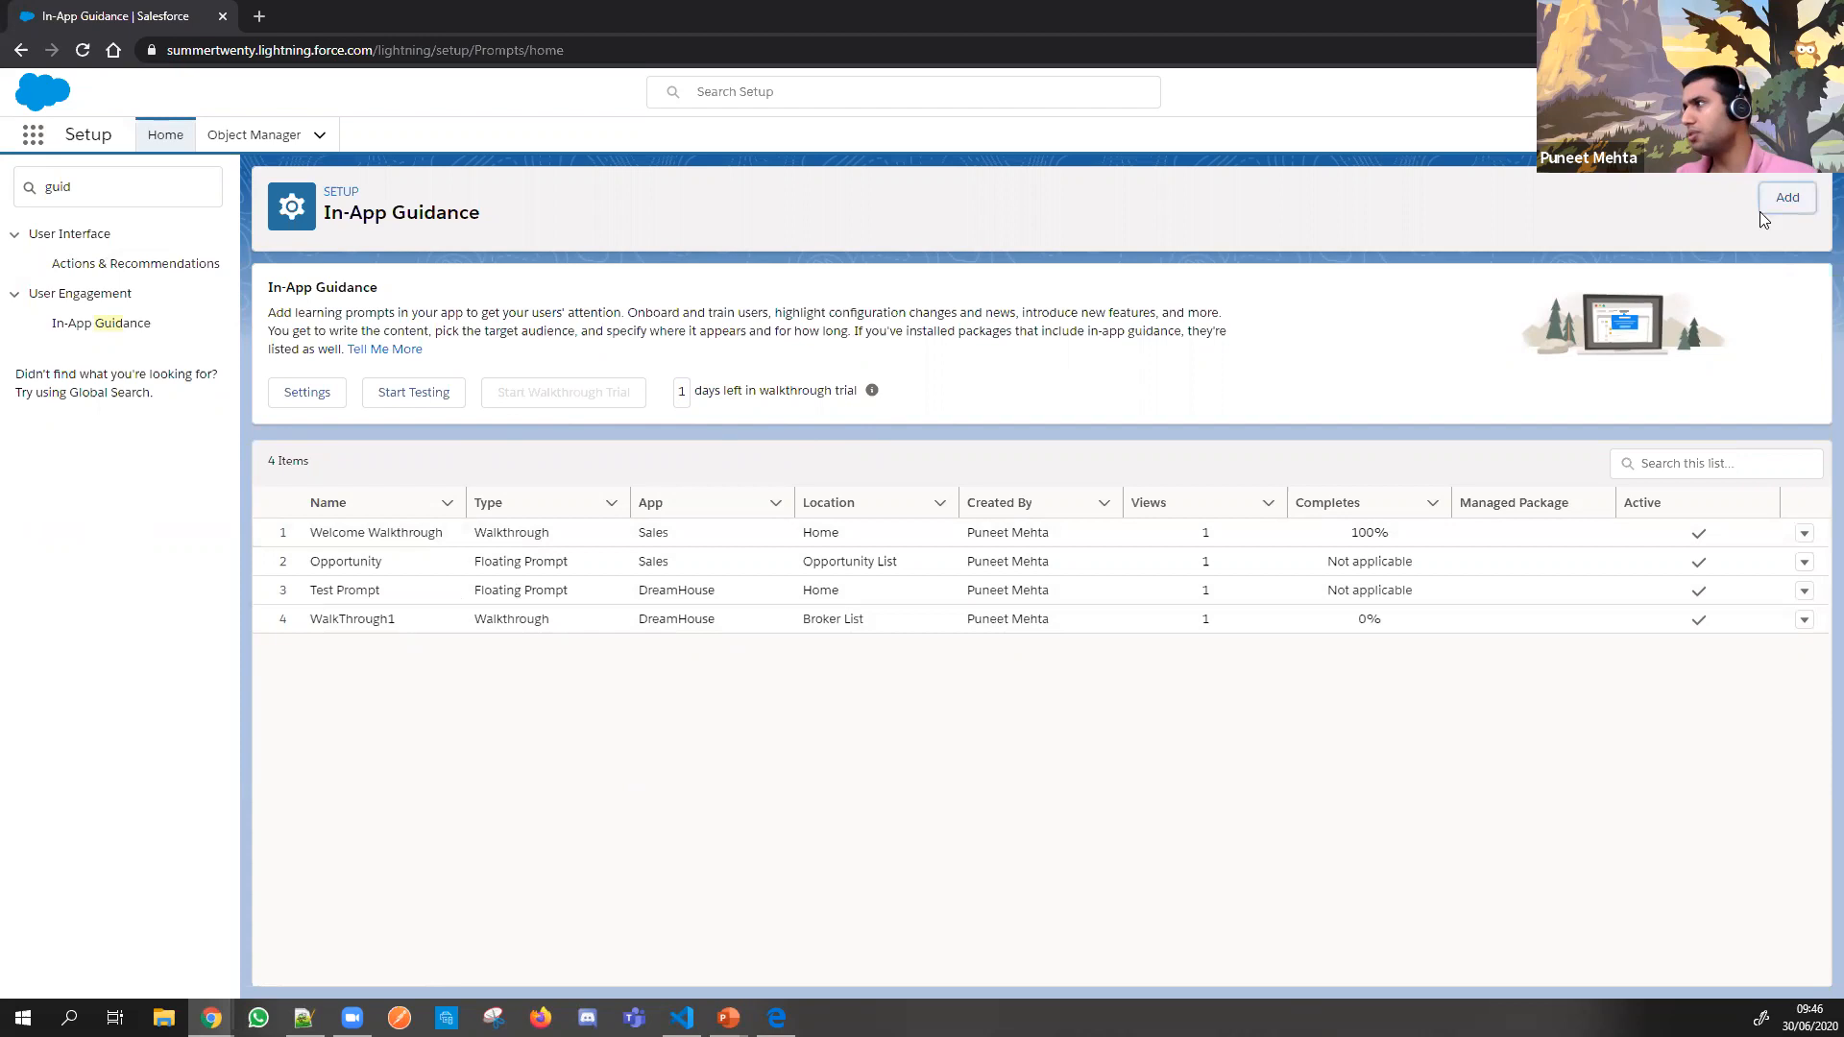
Step: Open the In-App Guidance Builder from Setup, end the PowerPoint slideshow and return to the builder in Chrome
click(1784, 198)
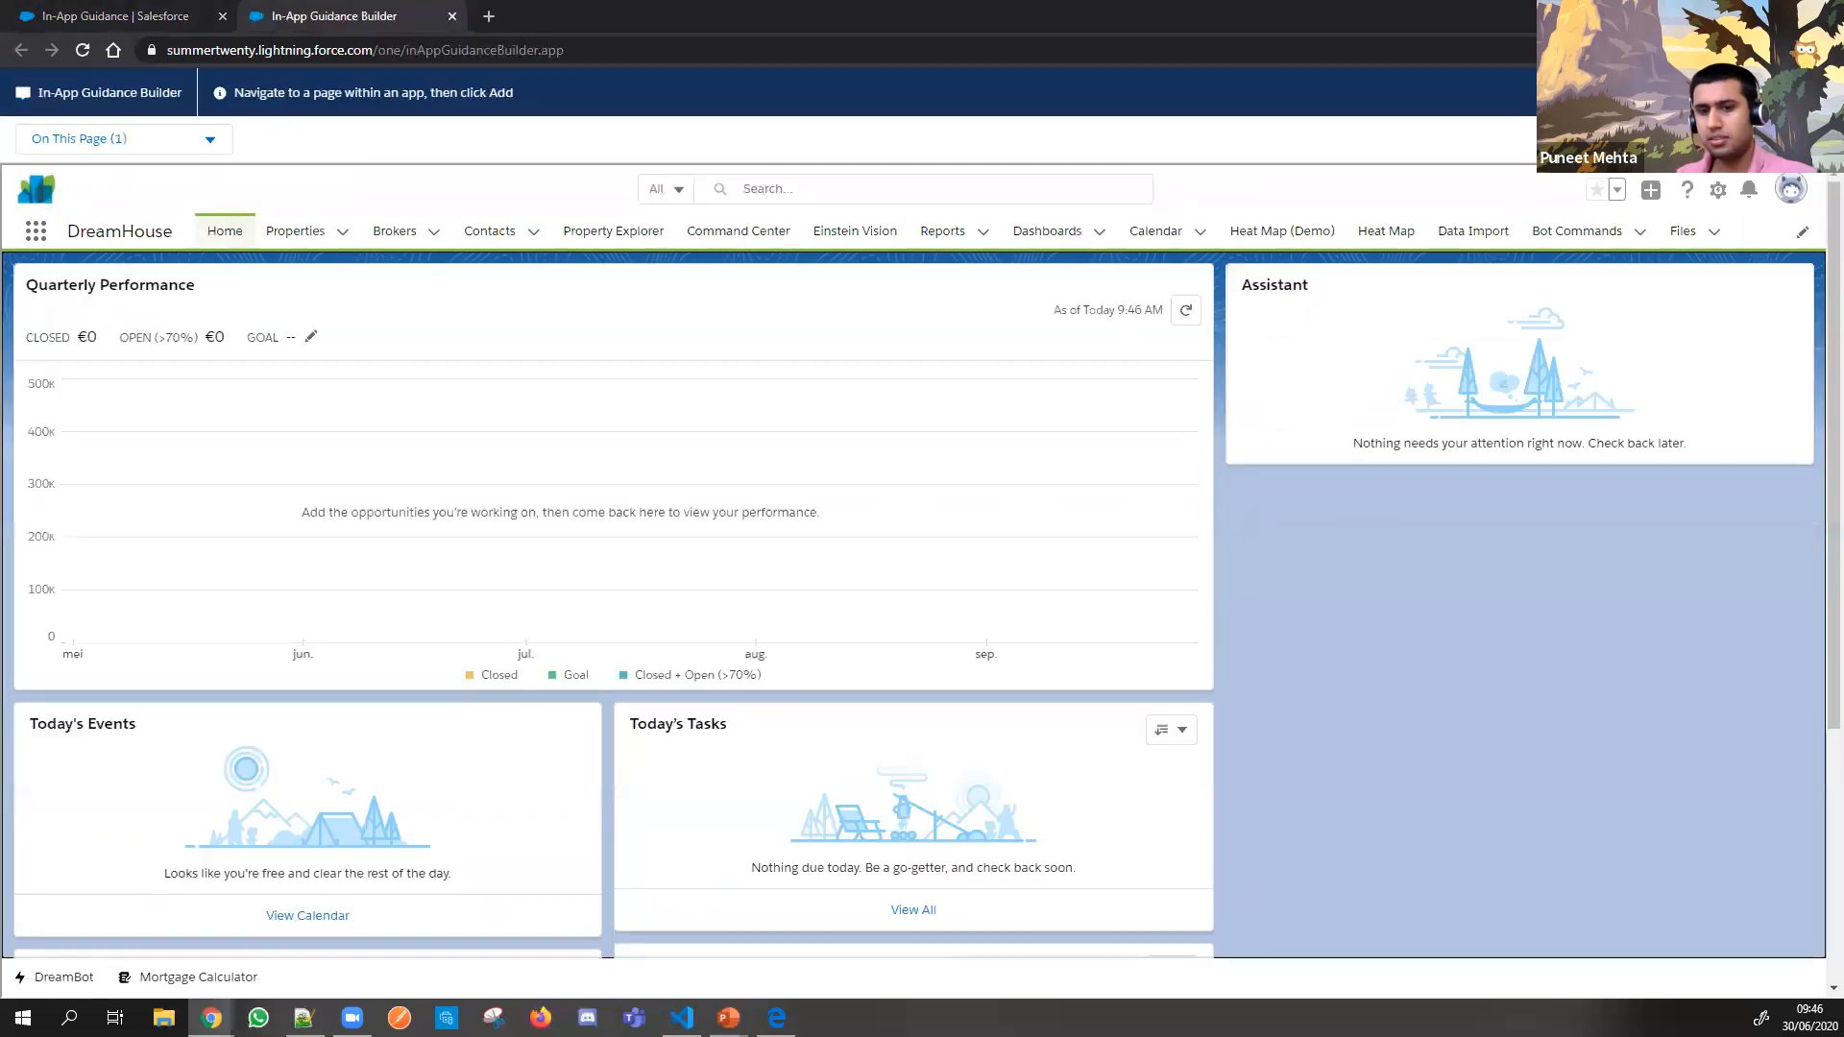
key(alt+Tab)
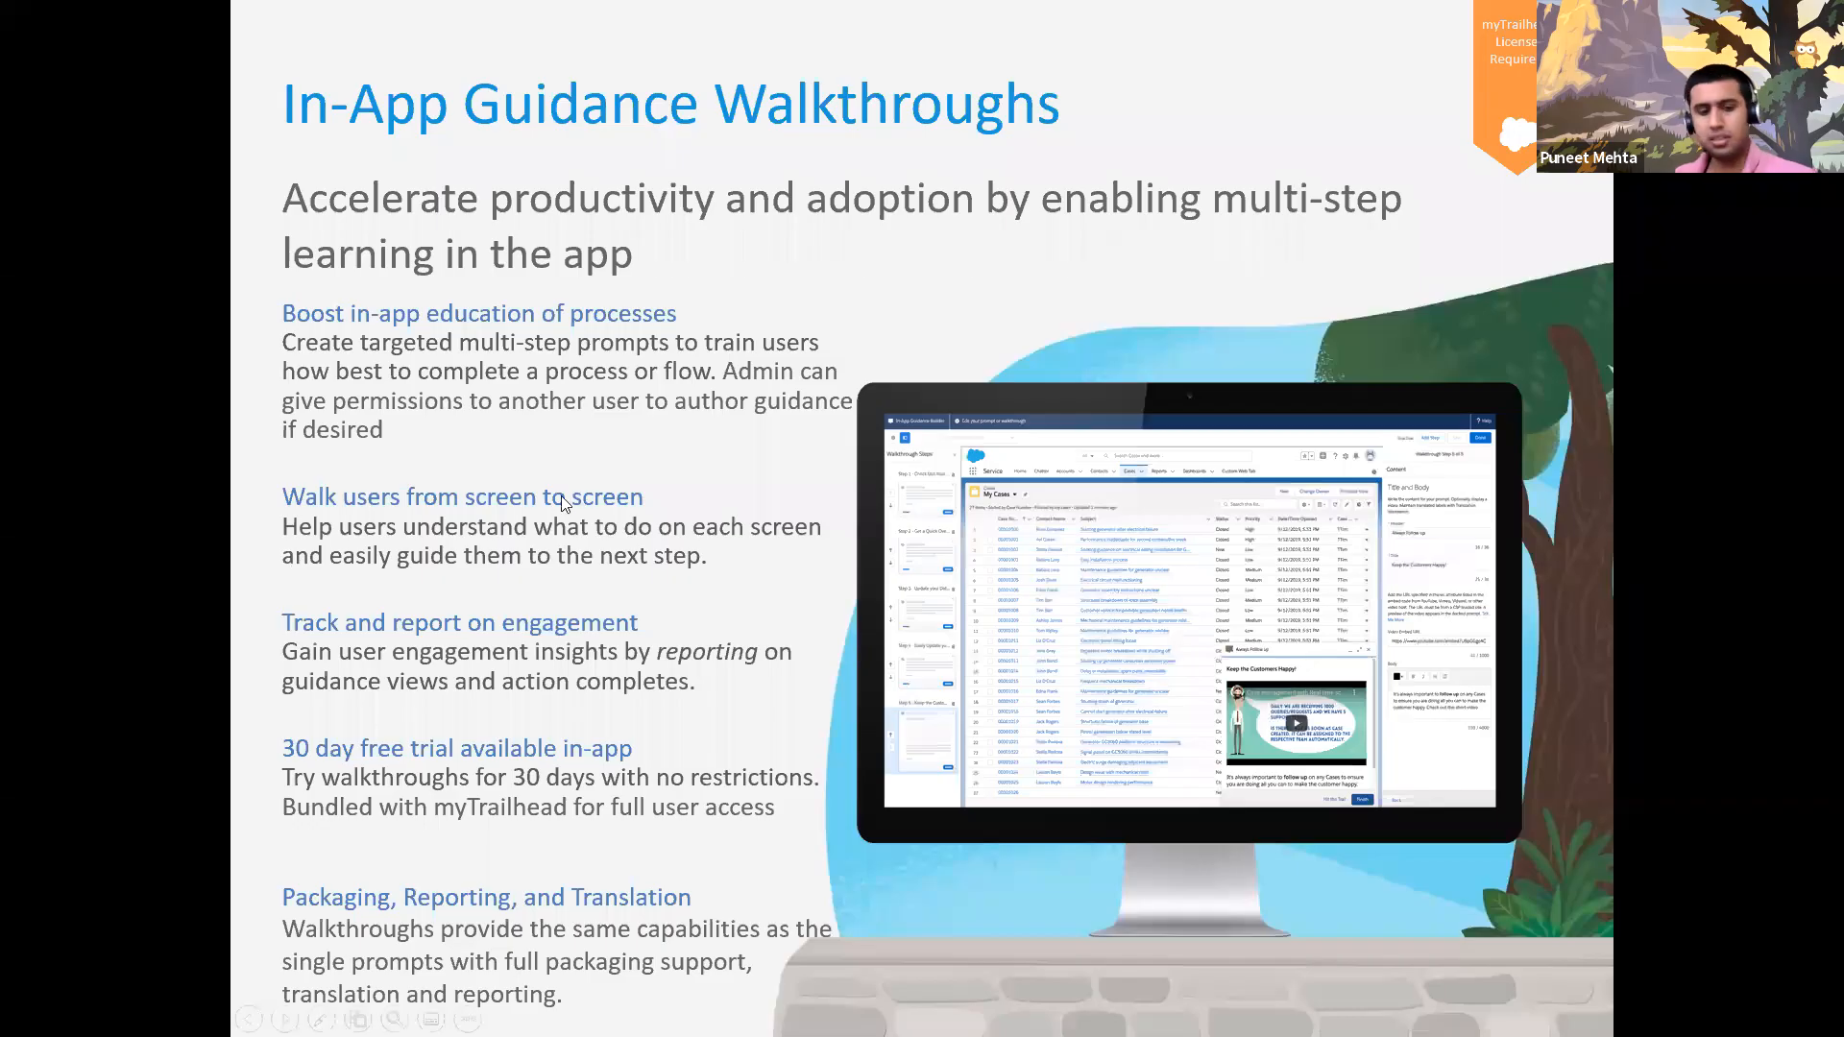
key(Escape)
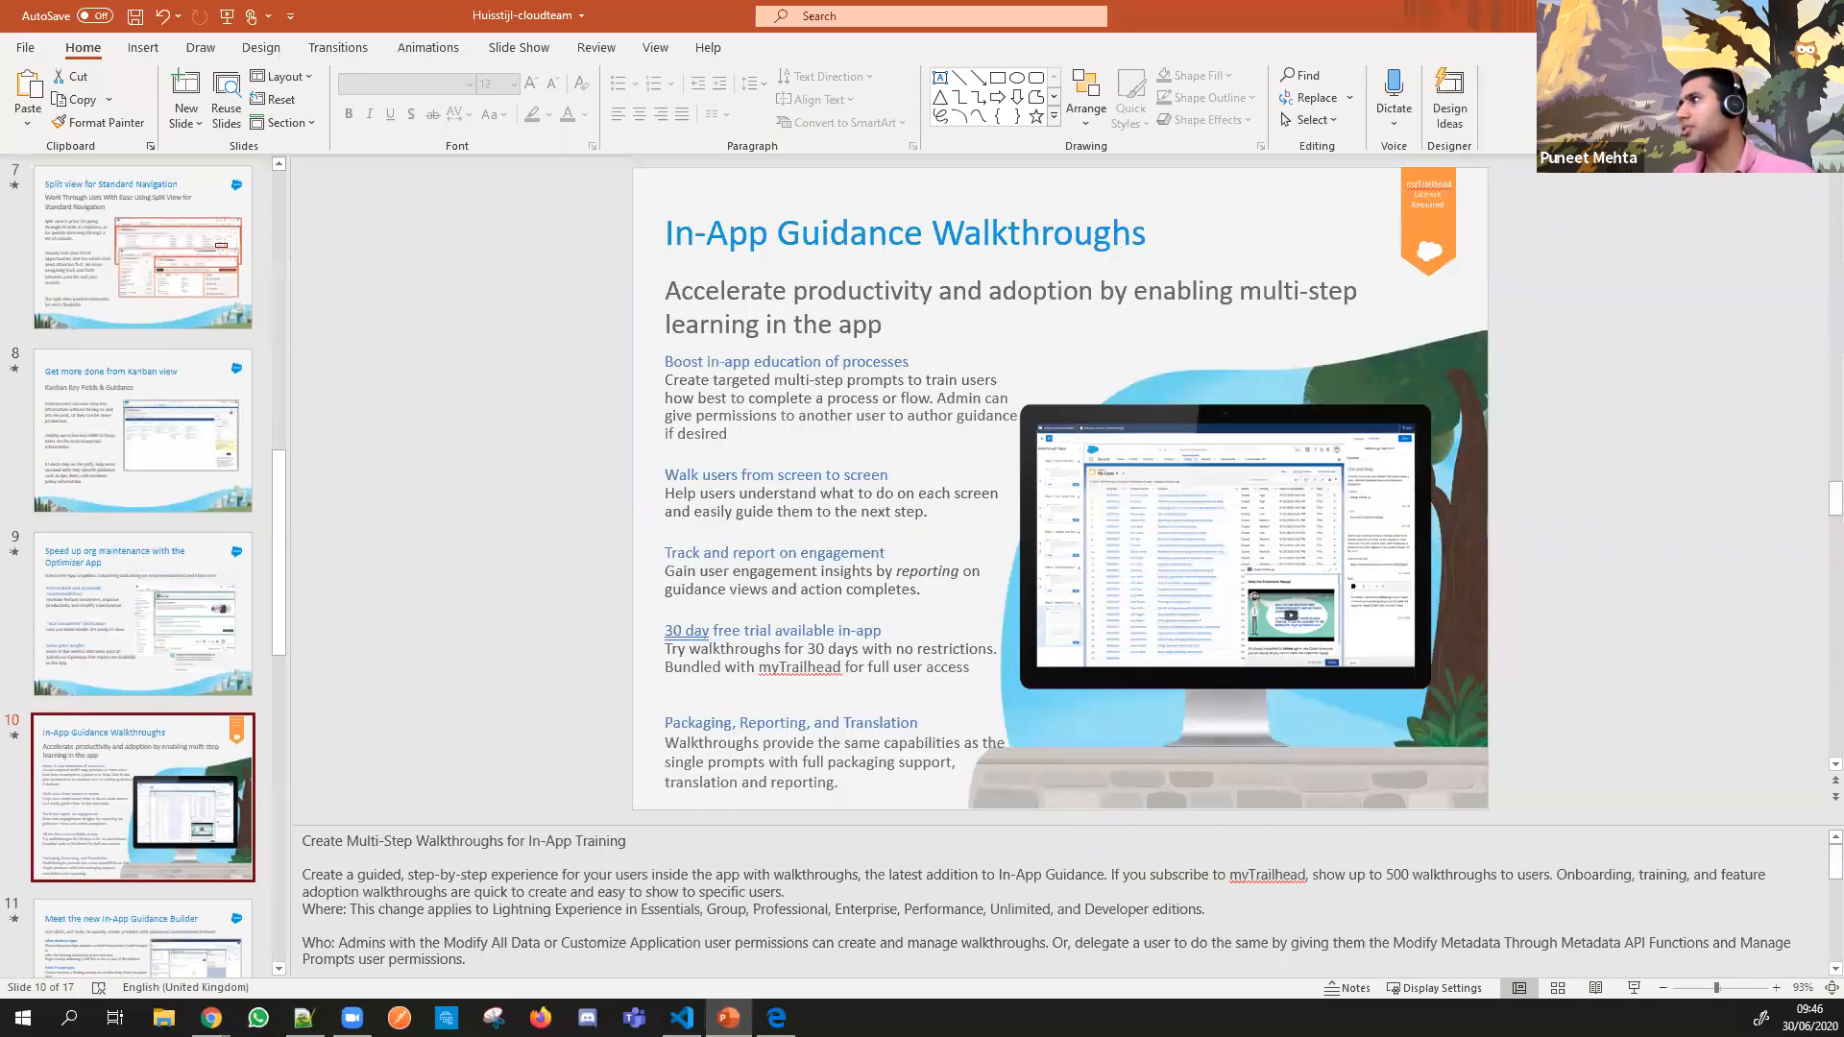
key(alt+Tab)
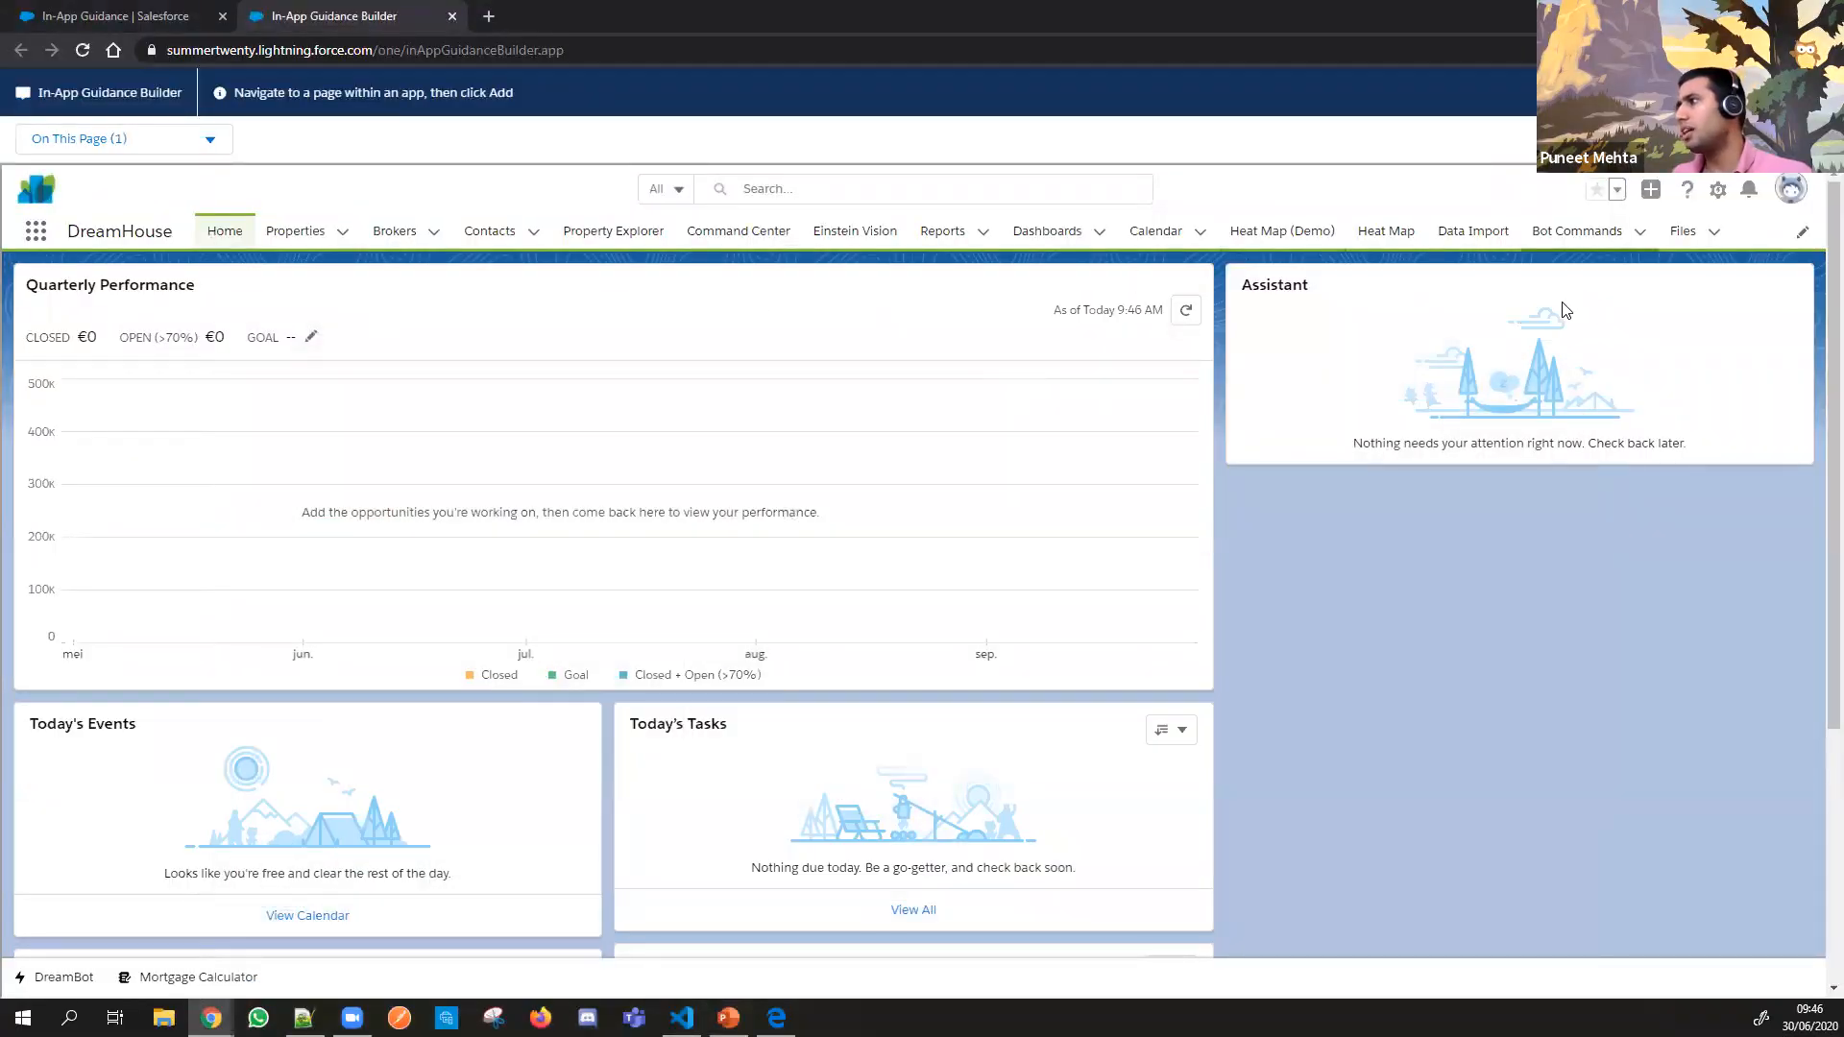
Step: Add in-app guidance on the DreamHouse home page, compare the Walkthrough and Single Prompt types, and proceed with Single Prompt
click(1799, 139)
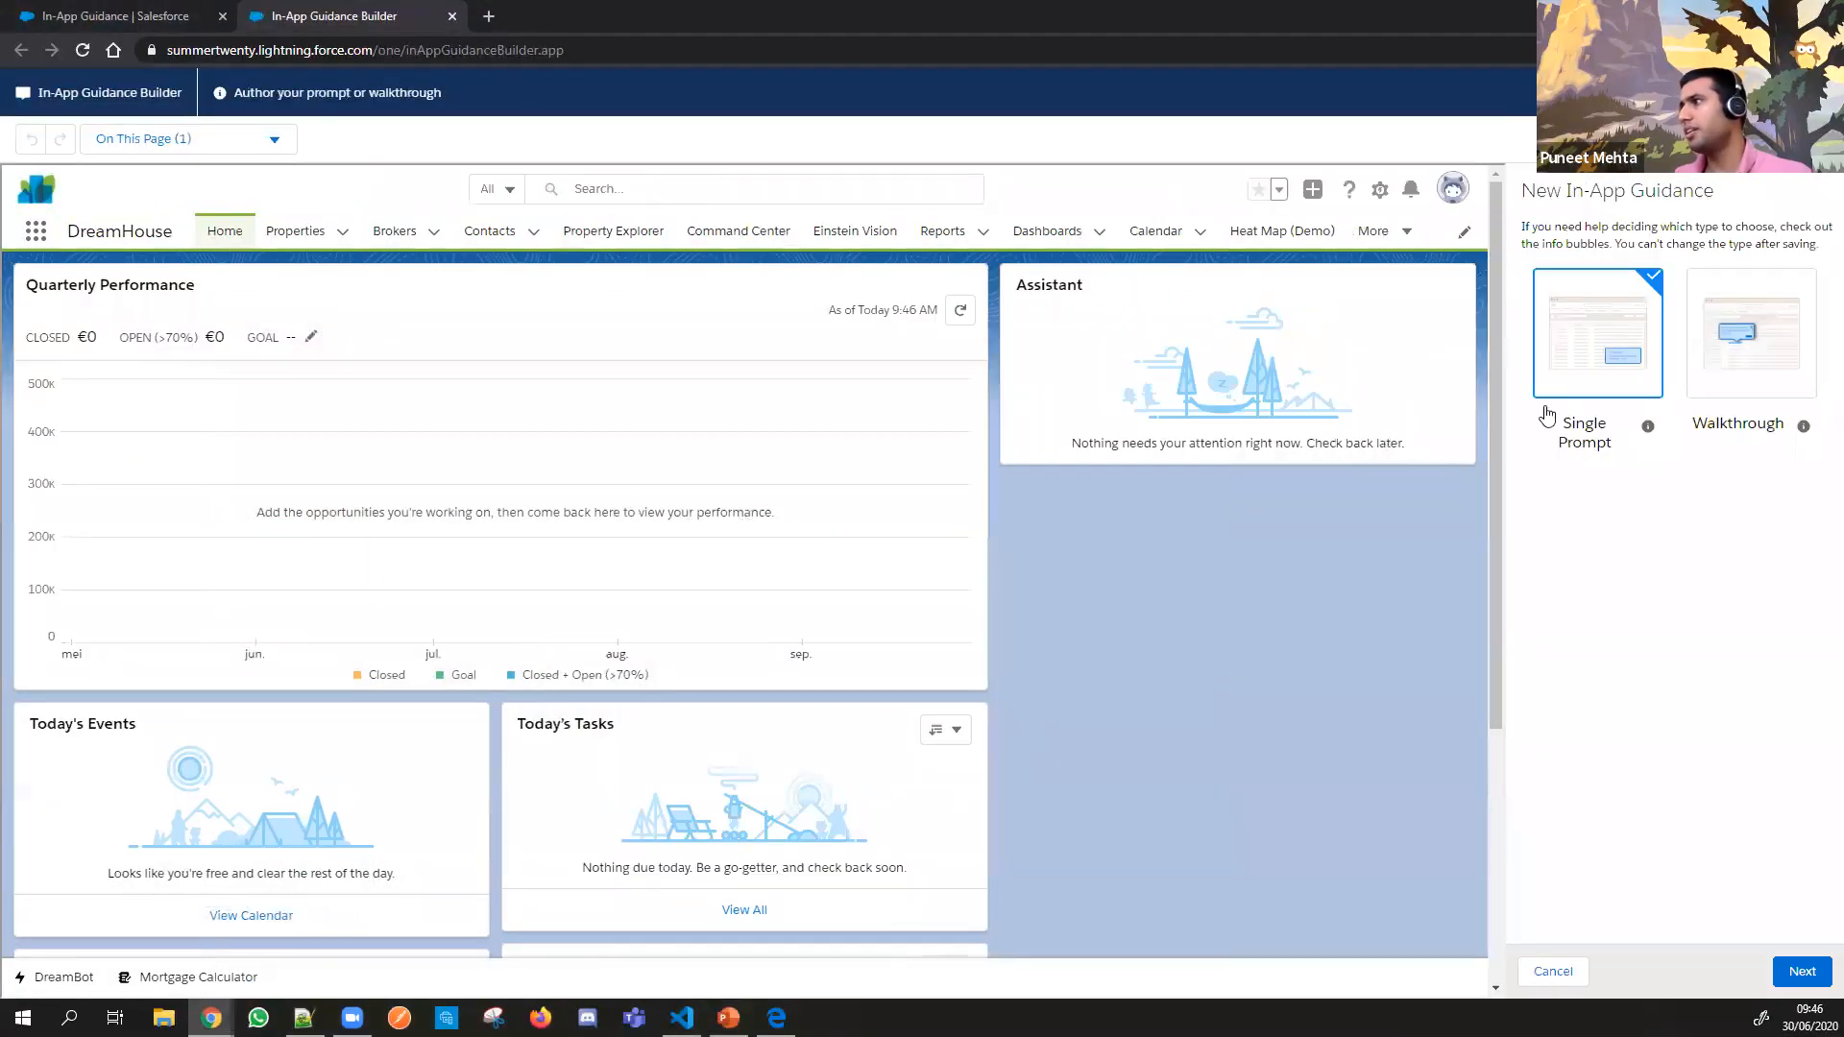
click(1740, 389)
click(1635, 373)
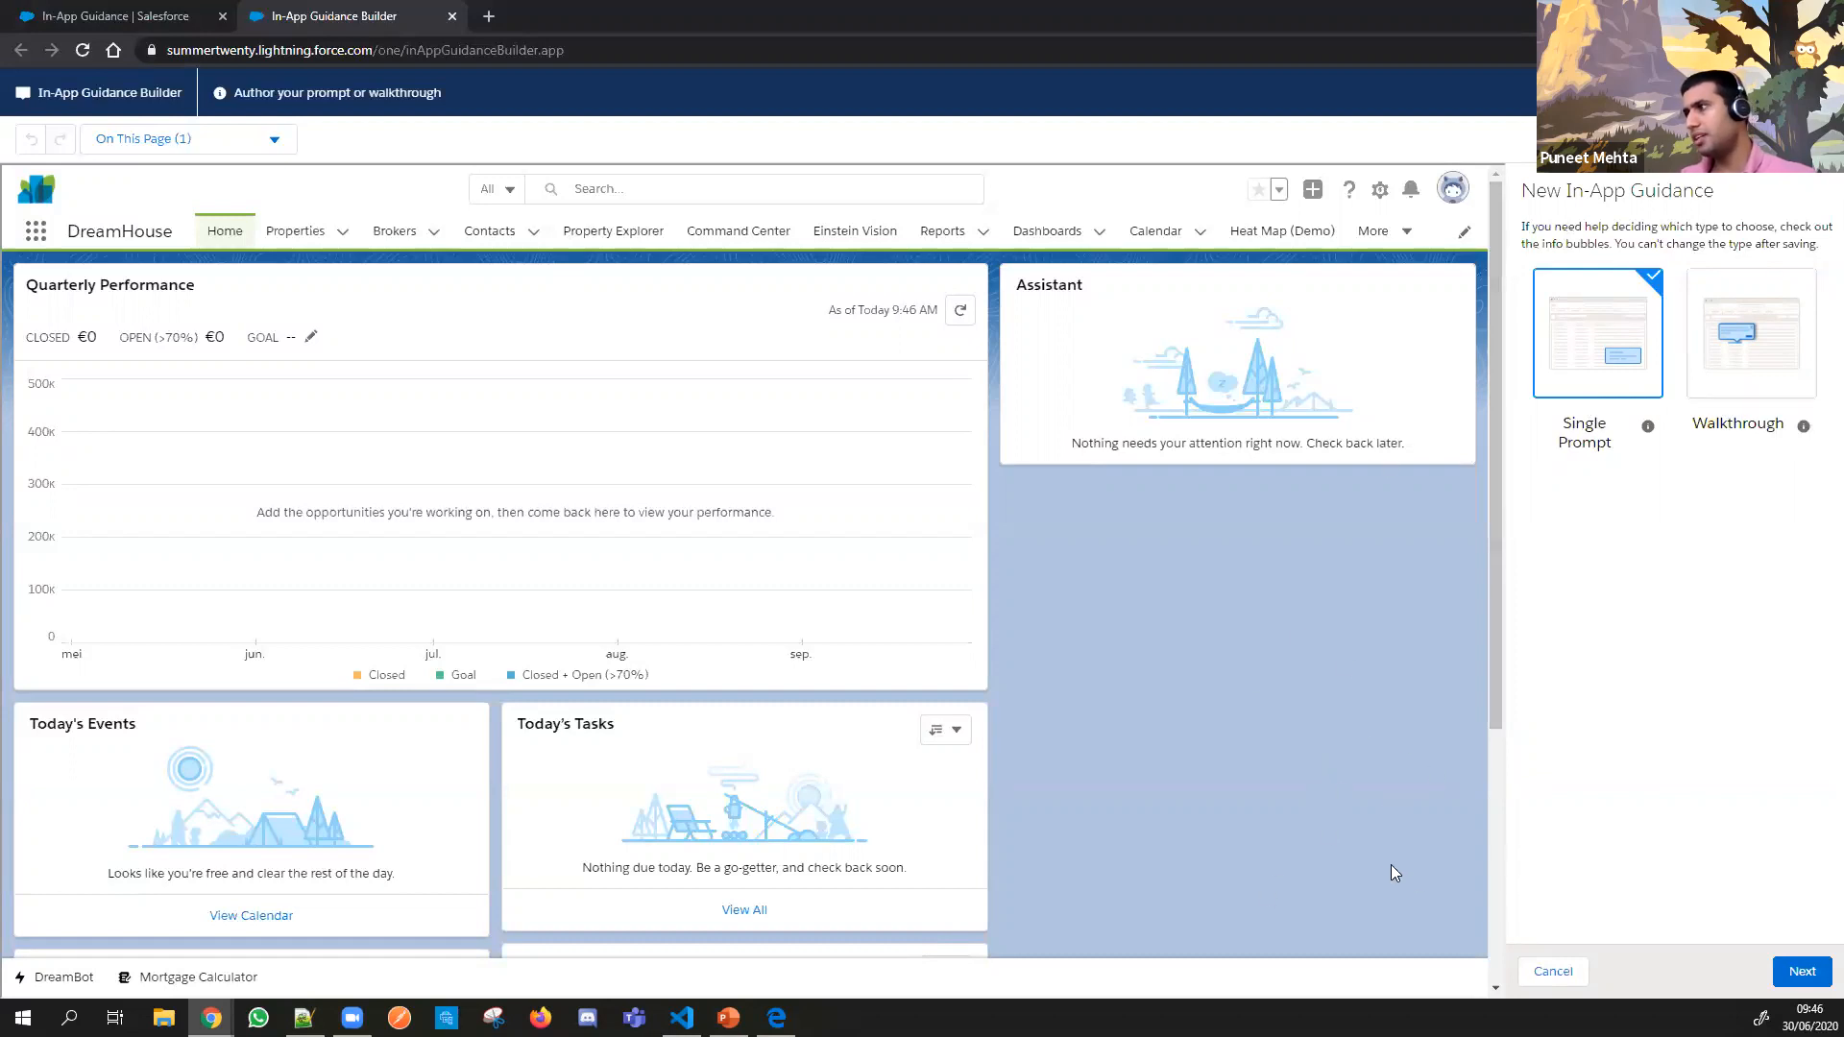
click(1718, 391)
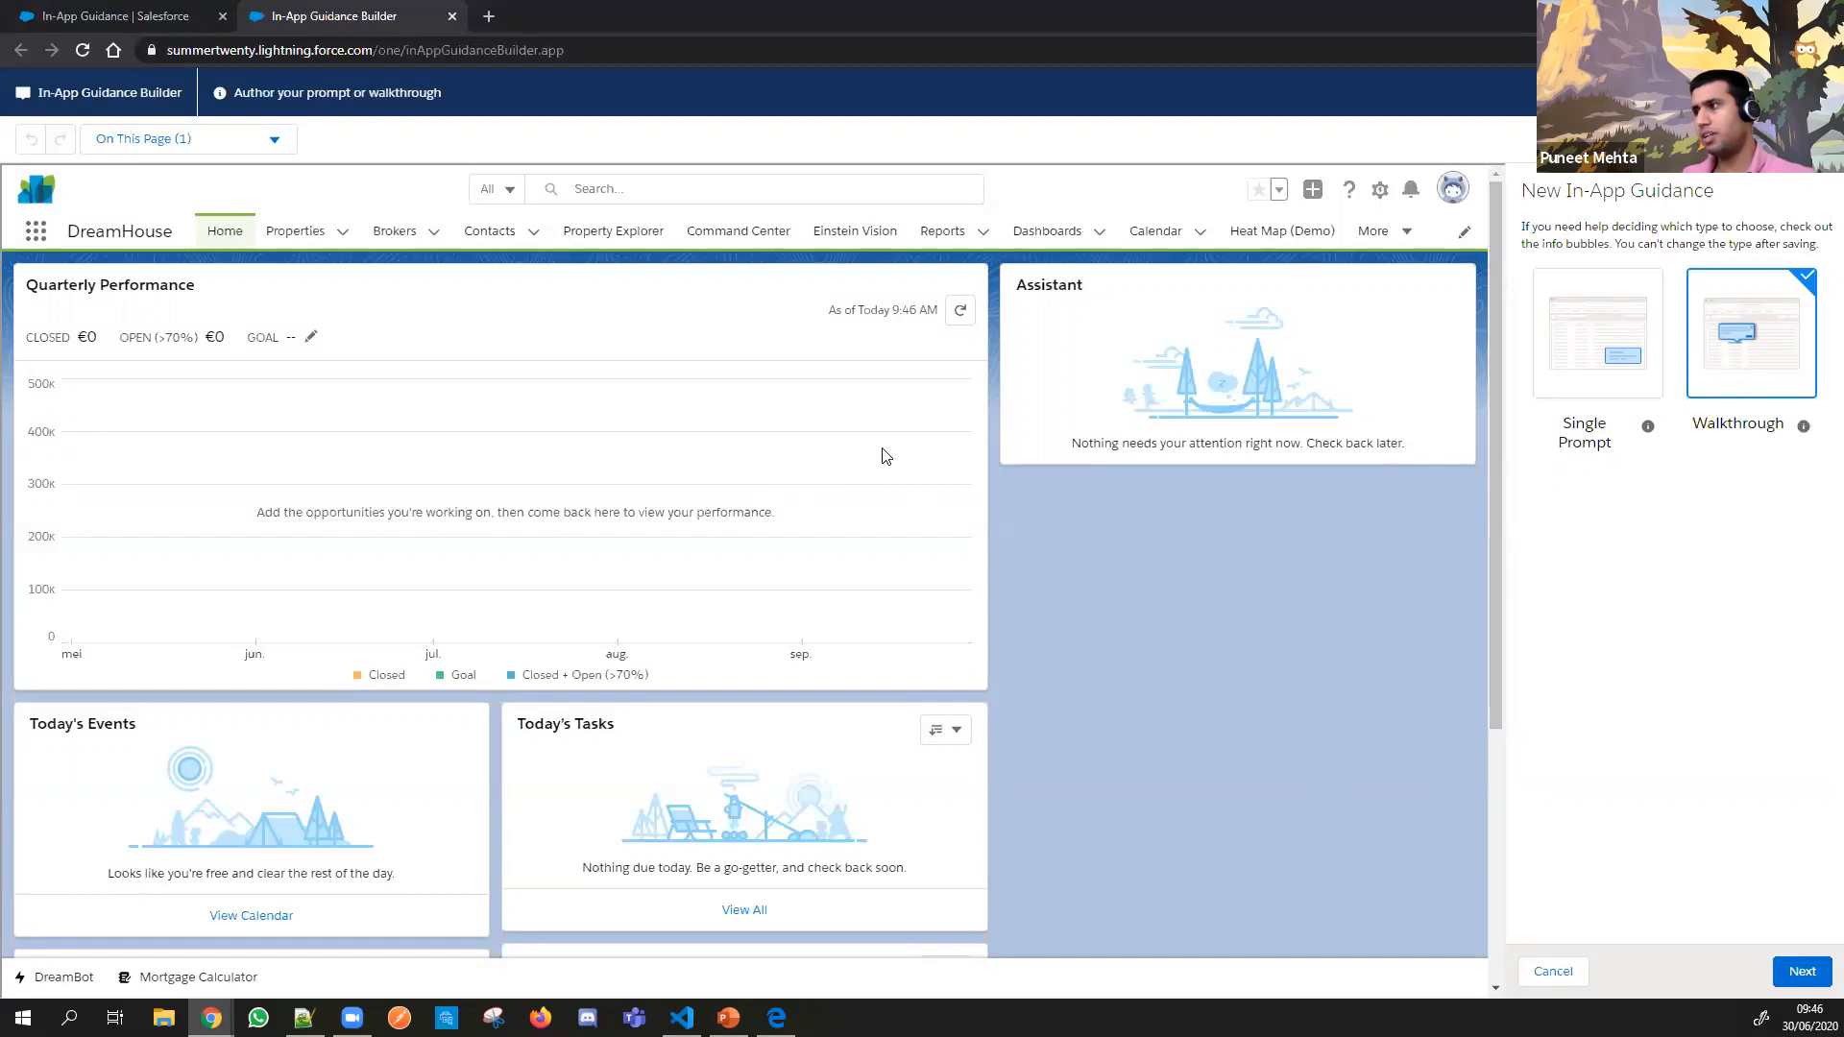
click(1596, 357)
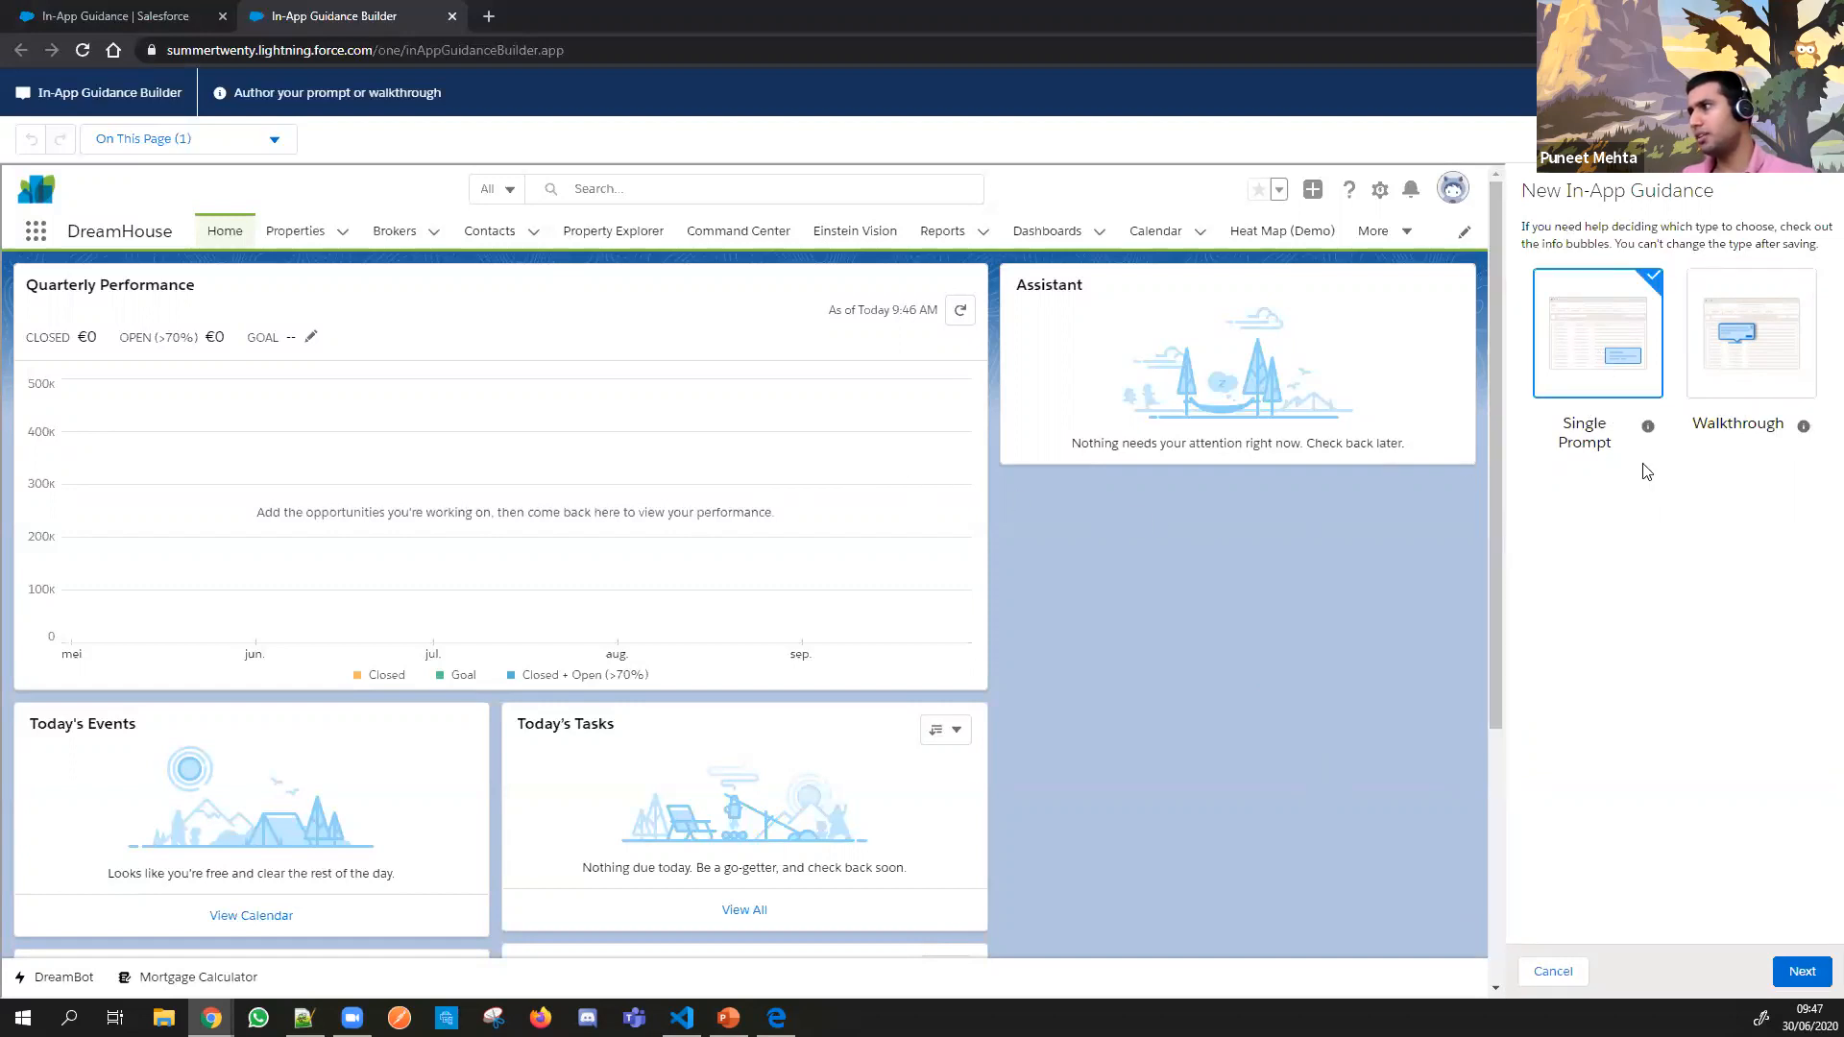
click(1806, 972)
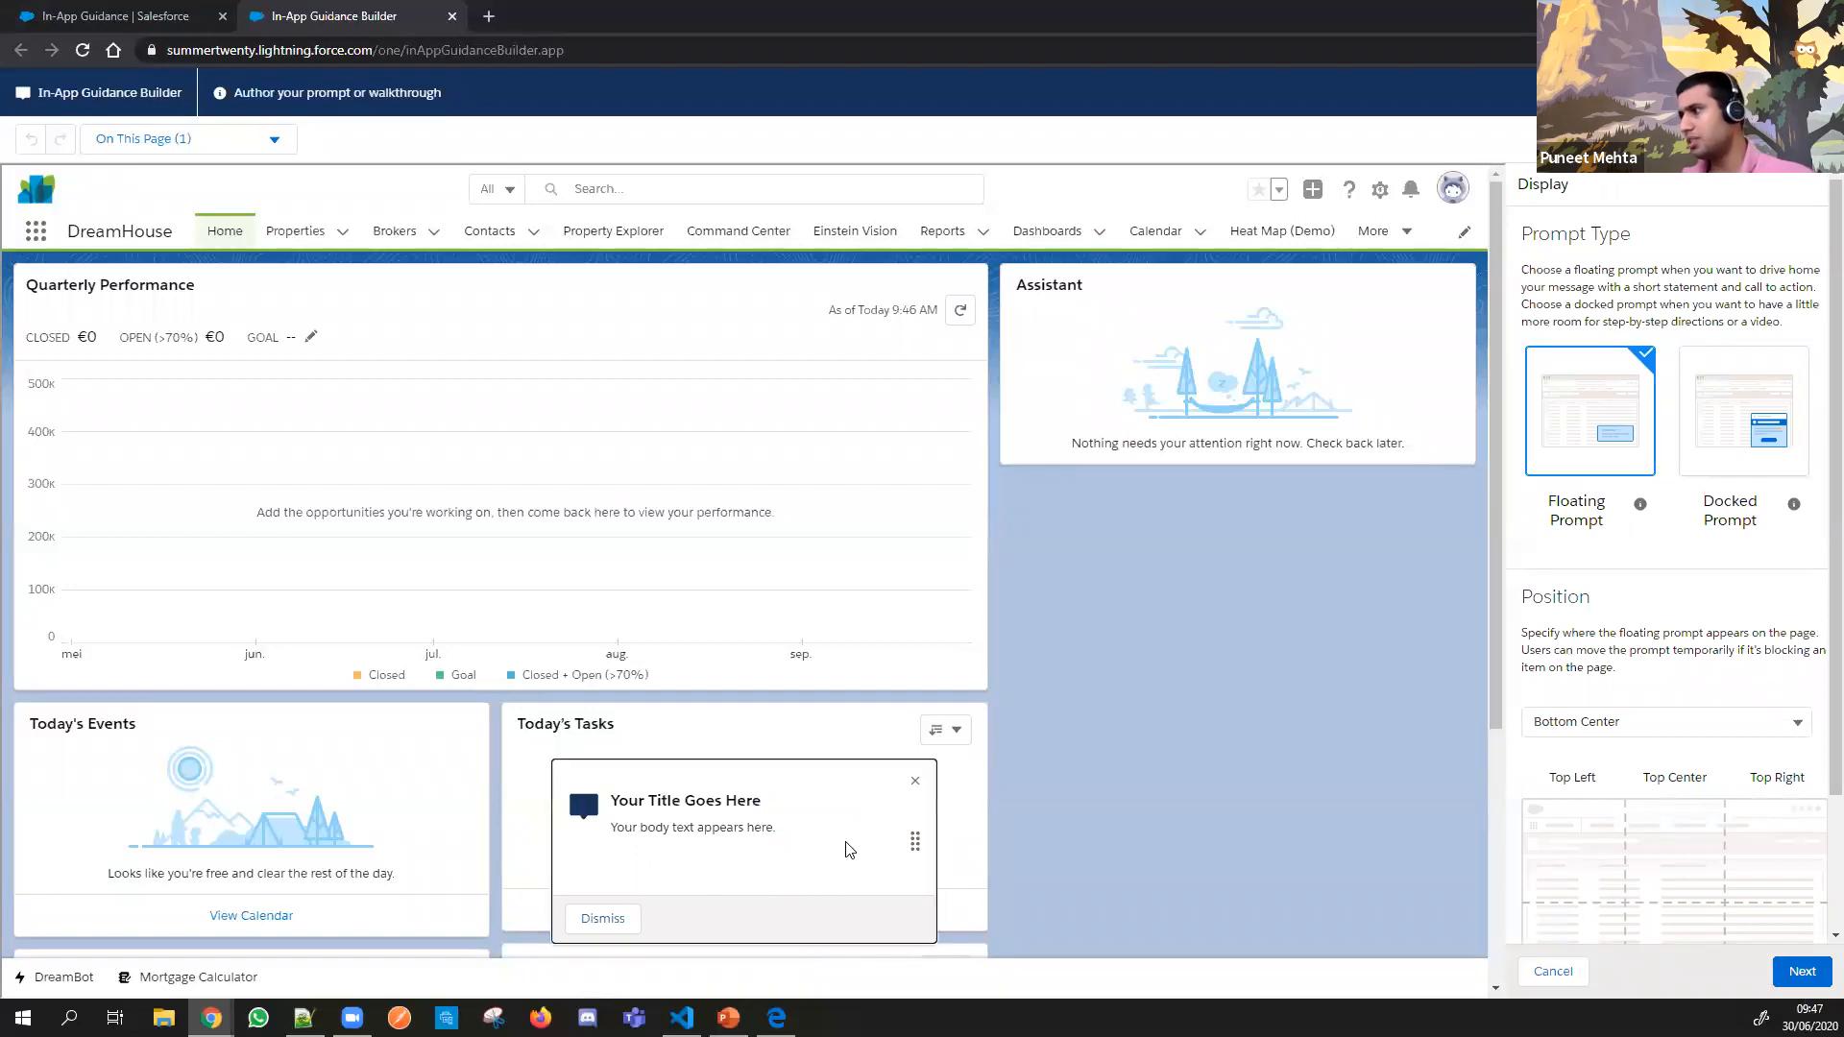
Step: Try the Top Left and Top Right positions for the floating prompt, and proceed with Bottom Center
scroll(1554, 804, down, 2)
click(1561, 555)
click(1565, 594)
click(1595, 554)
click(1691, 663)
click(1657, 552)
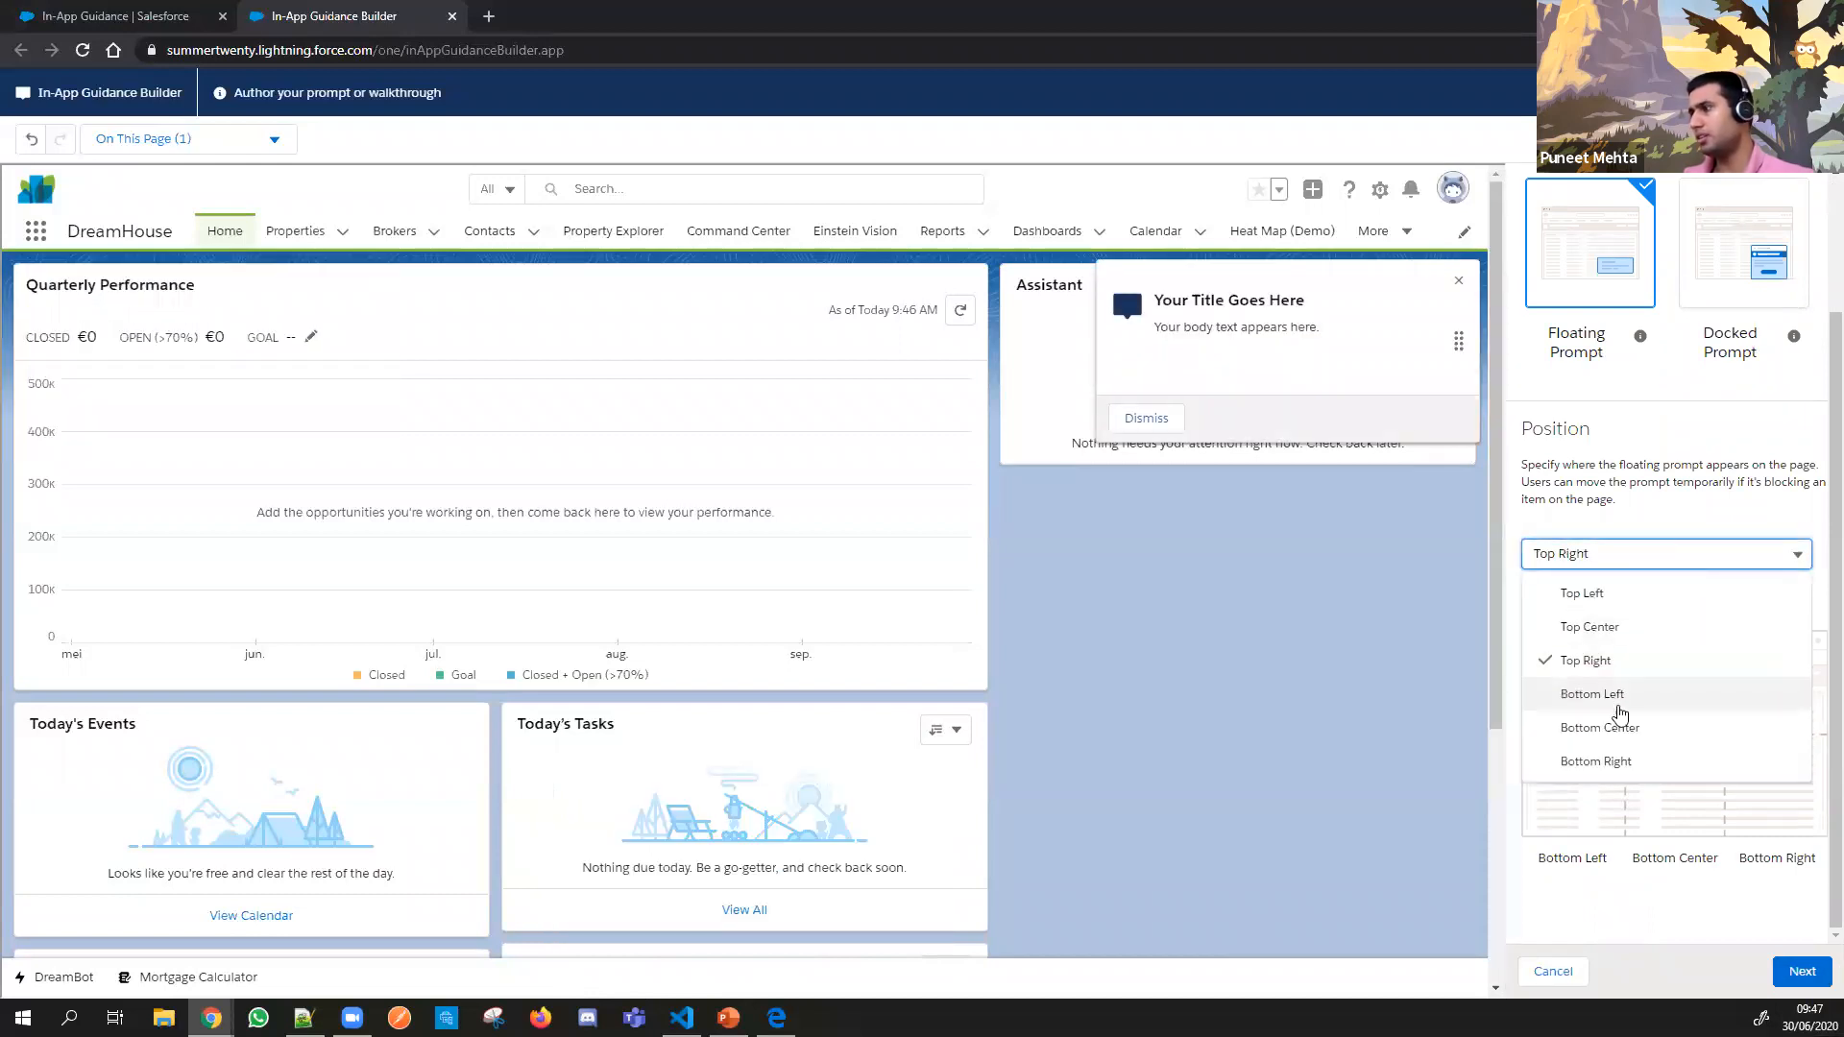
click(1613, 726)
click(1788, 973)
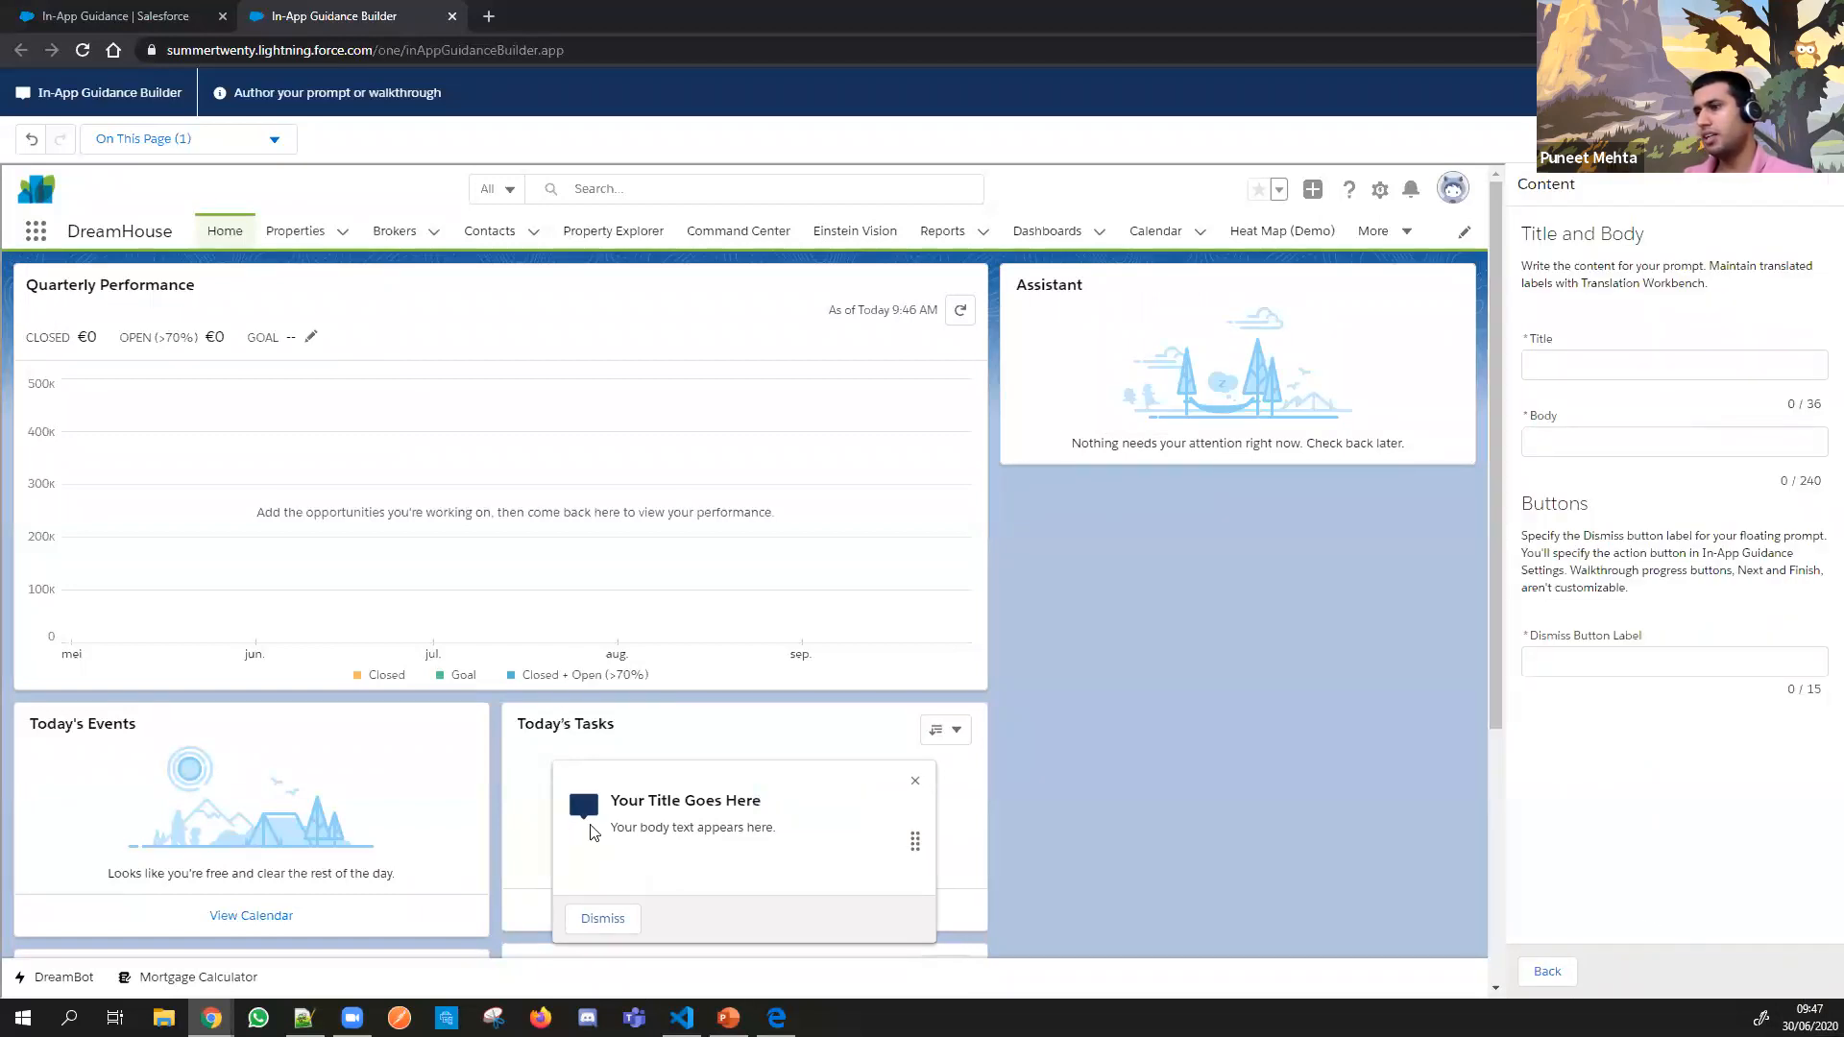
Step: Fill in the prompt with the title Training, the body Content and the dismiss button label OK
click(1539, 365)
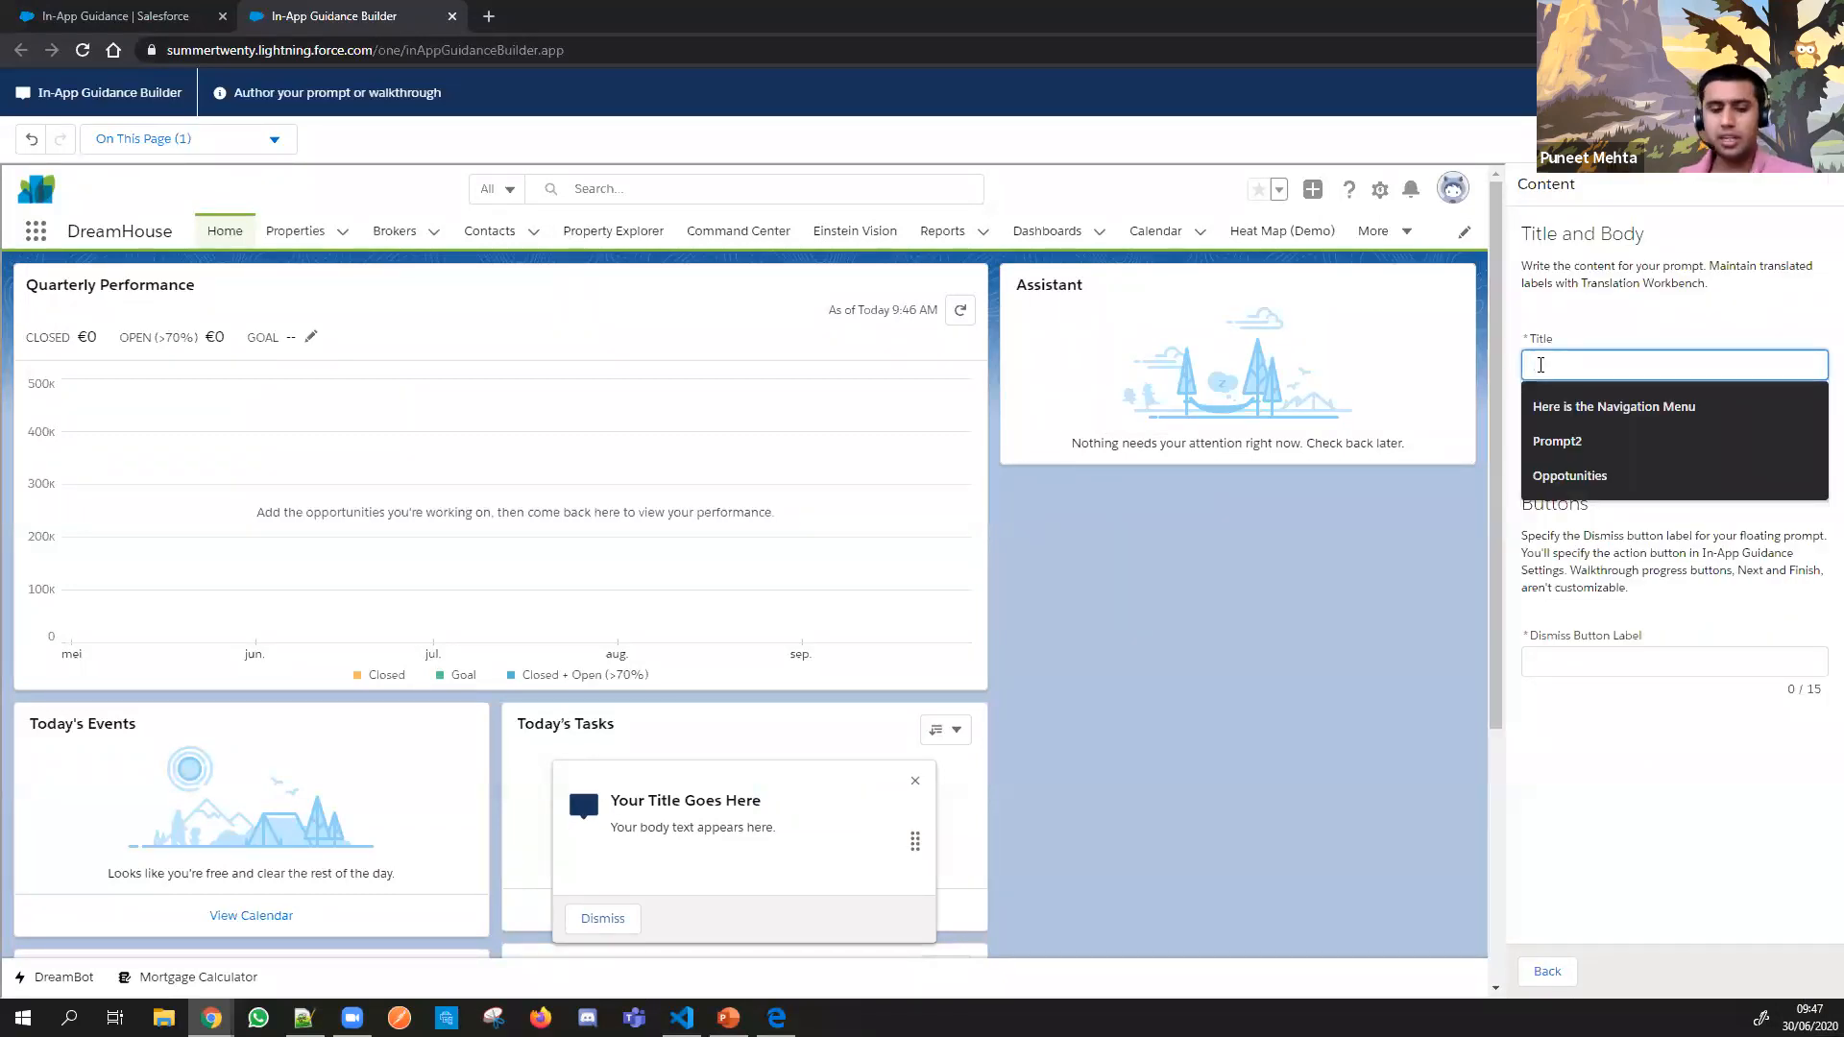
text(Training)
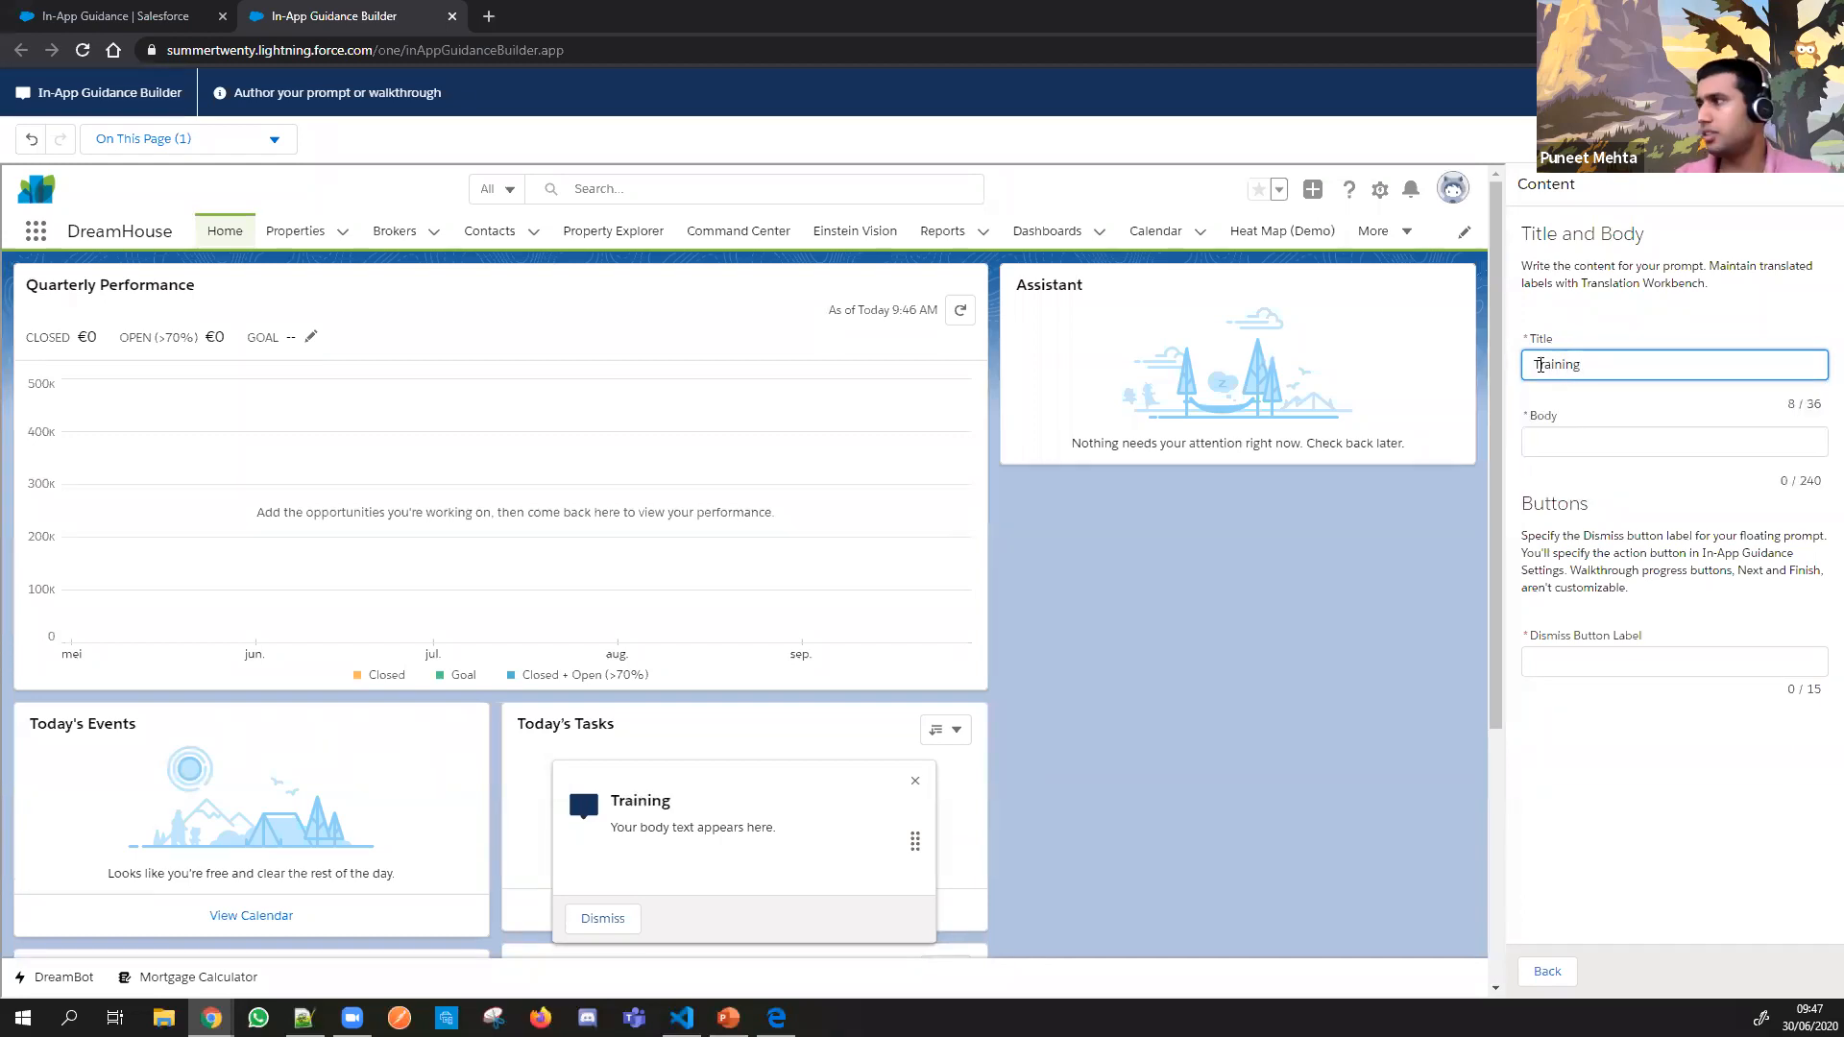
click(1580, 444)
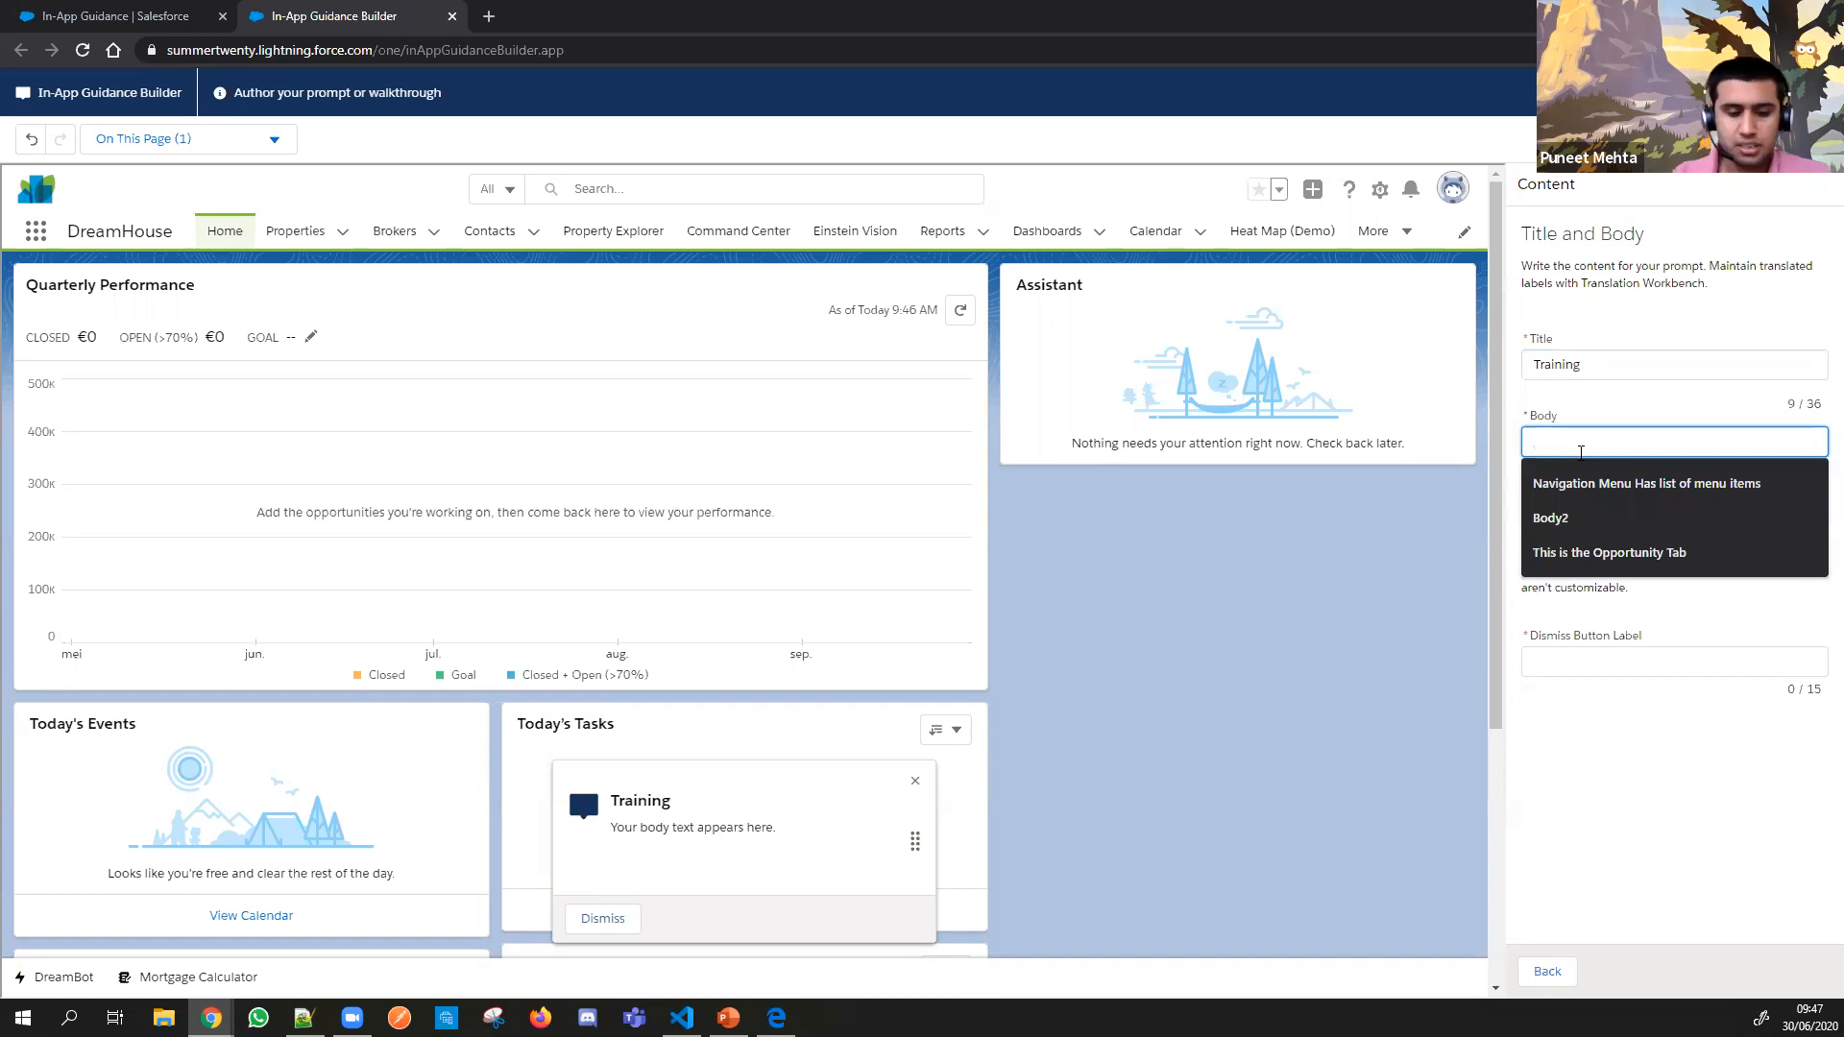
text(Content)
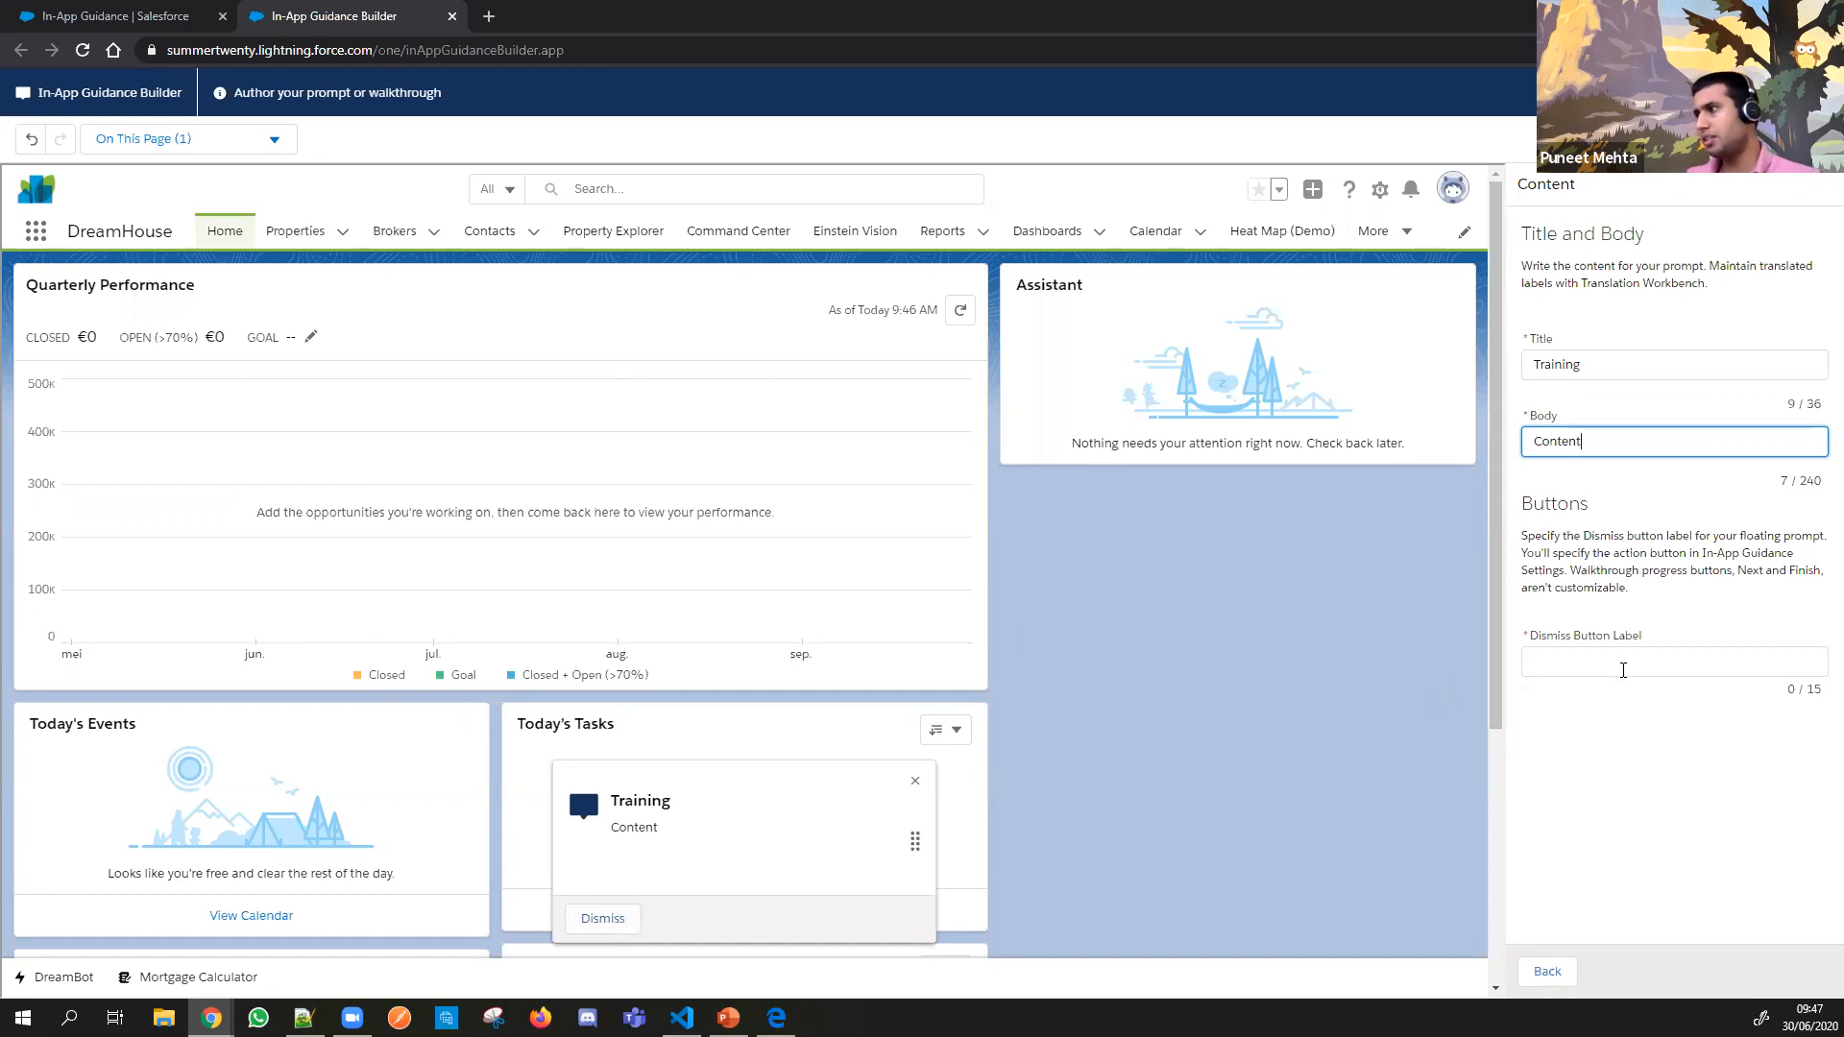
click(1616, 662)
click(1602, 699)
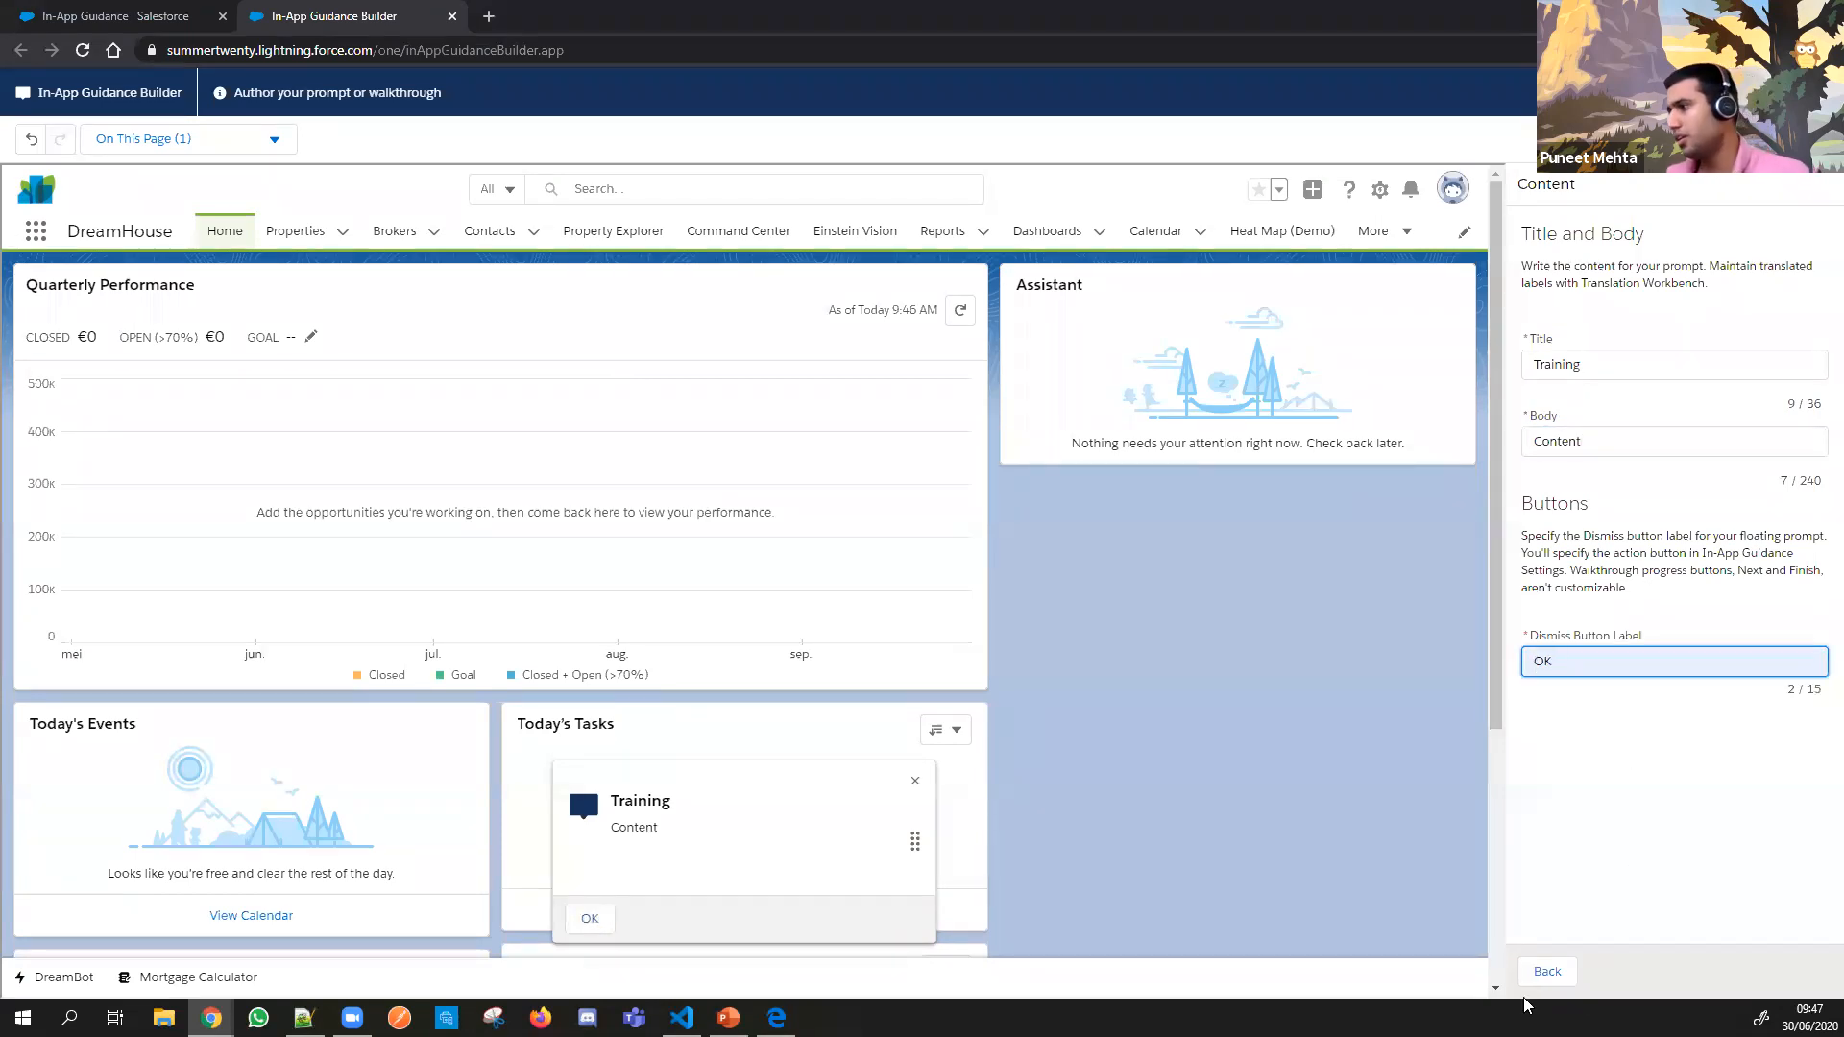
click(1734, 854)
Step: Leave the prompt's content page and discard the unsaved changes
click(1805, 94)
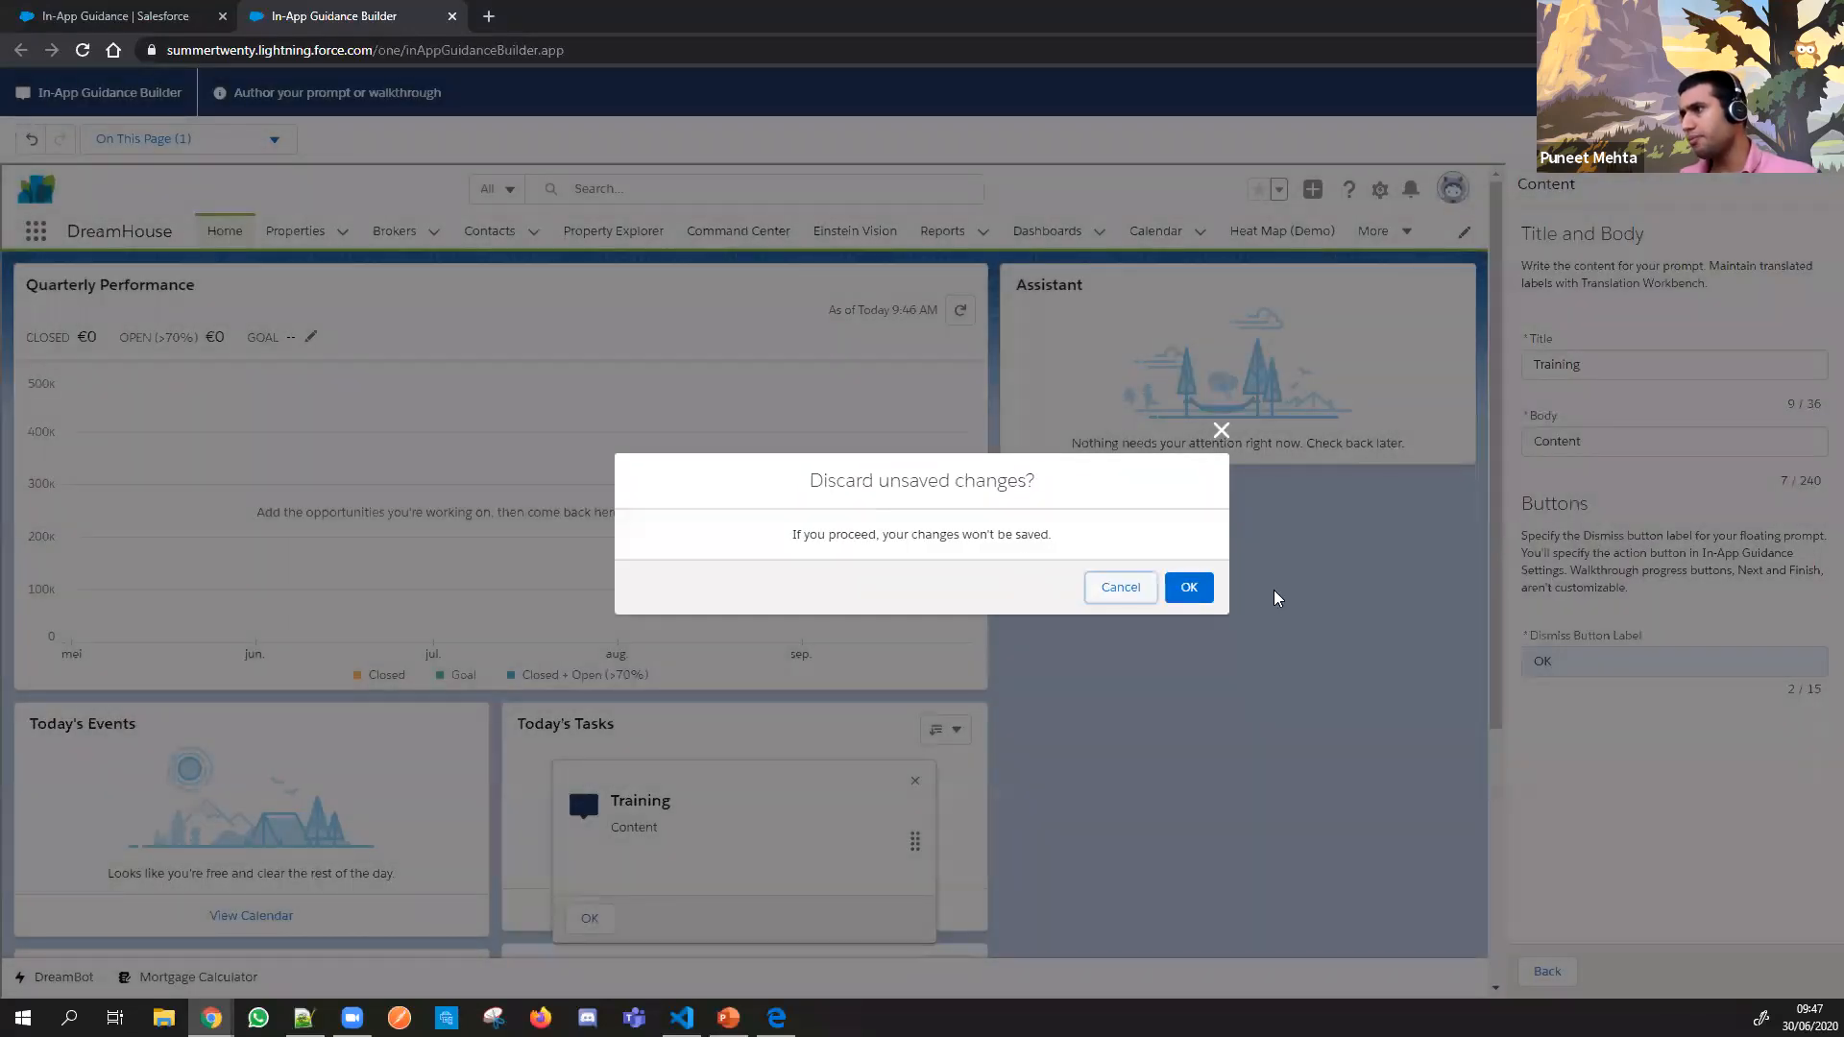
click(1189, 589)
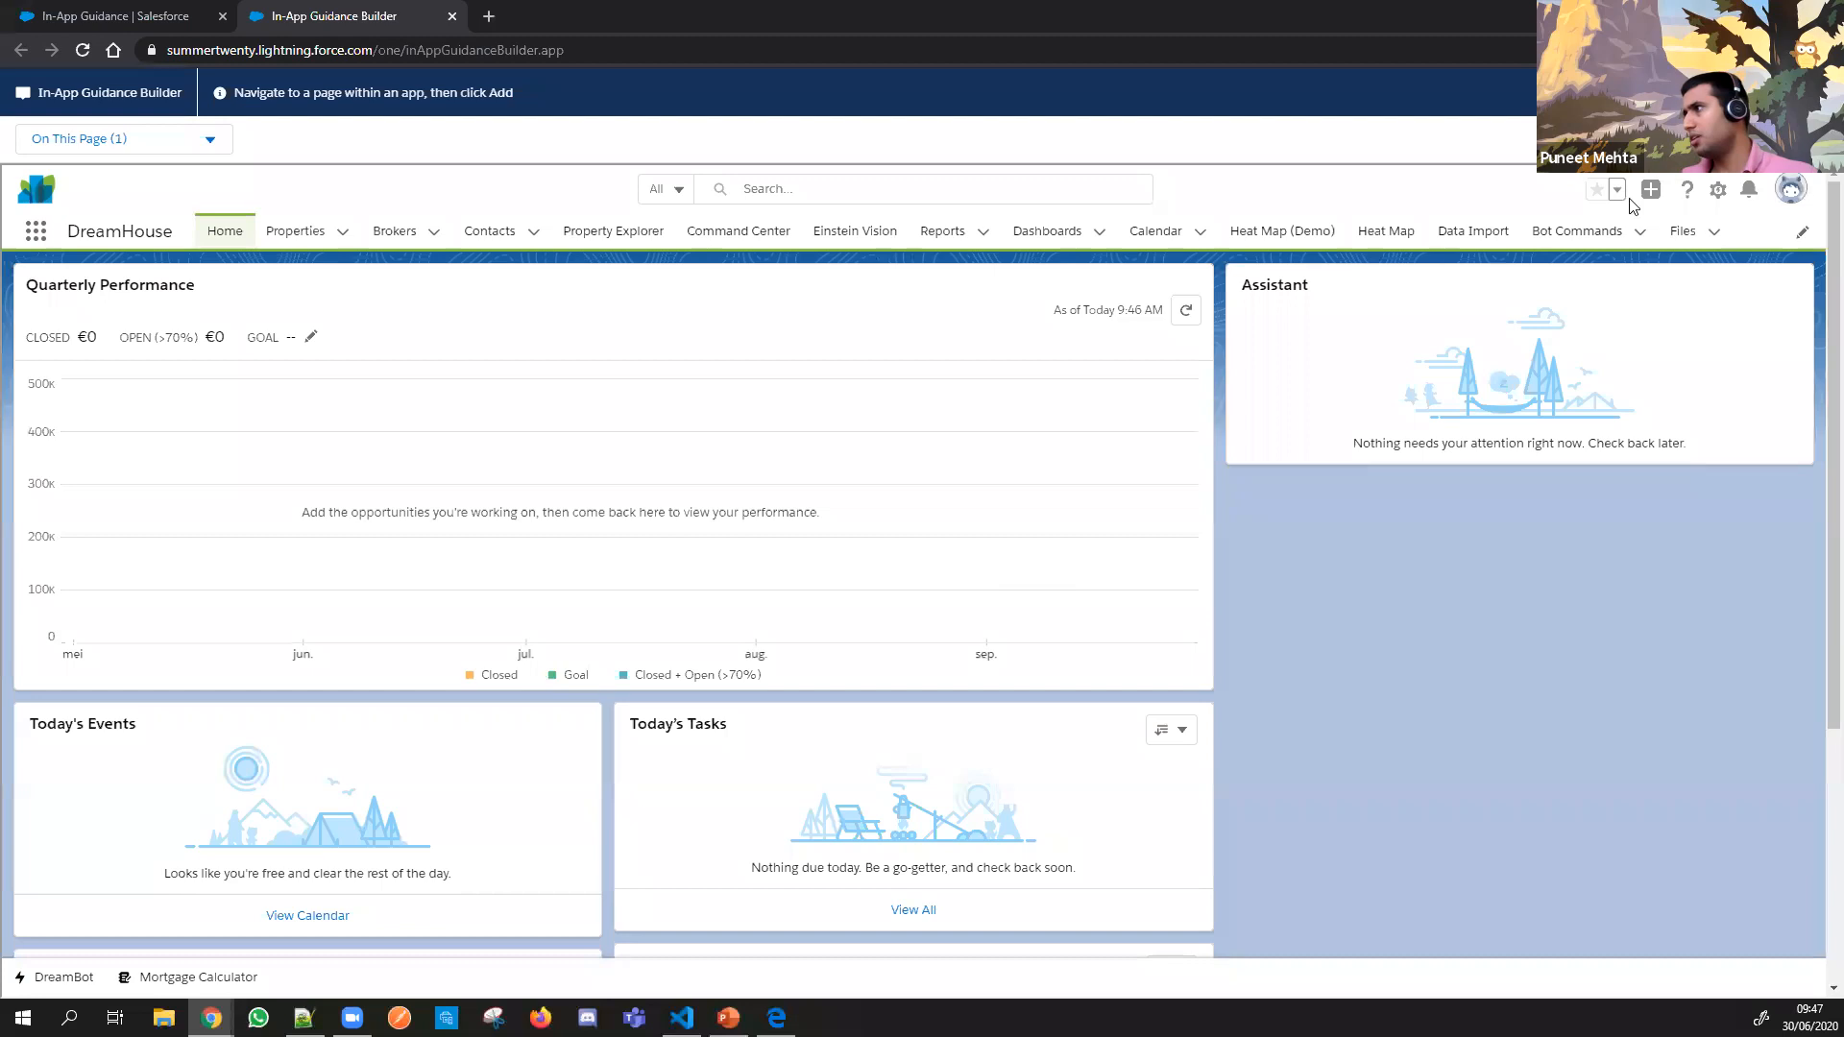
scroll(1220, 556, down, 4)
scroll(1342, 541, up, 4)
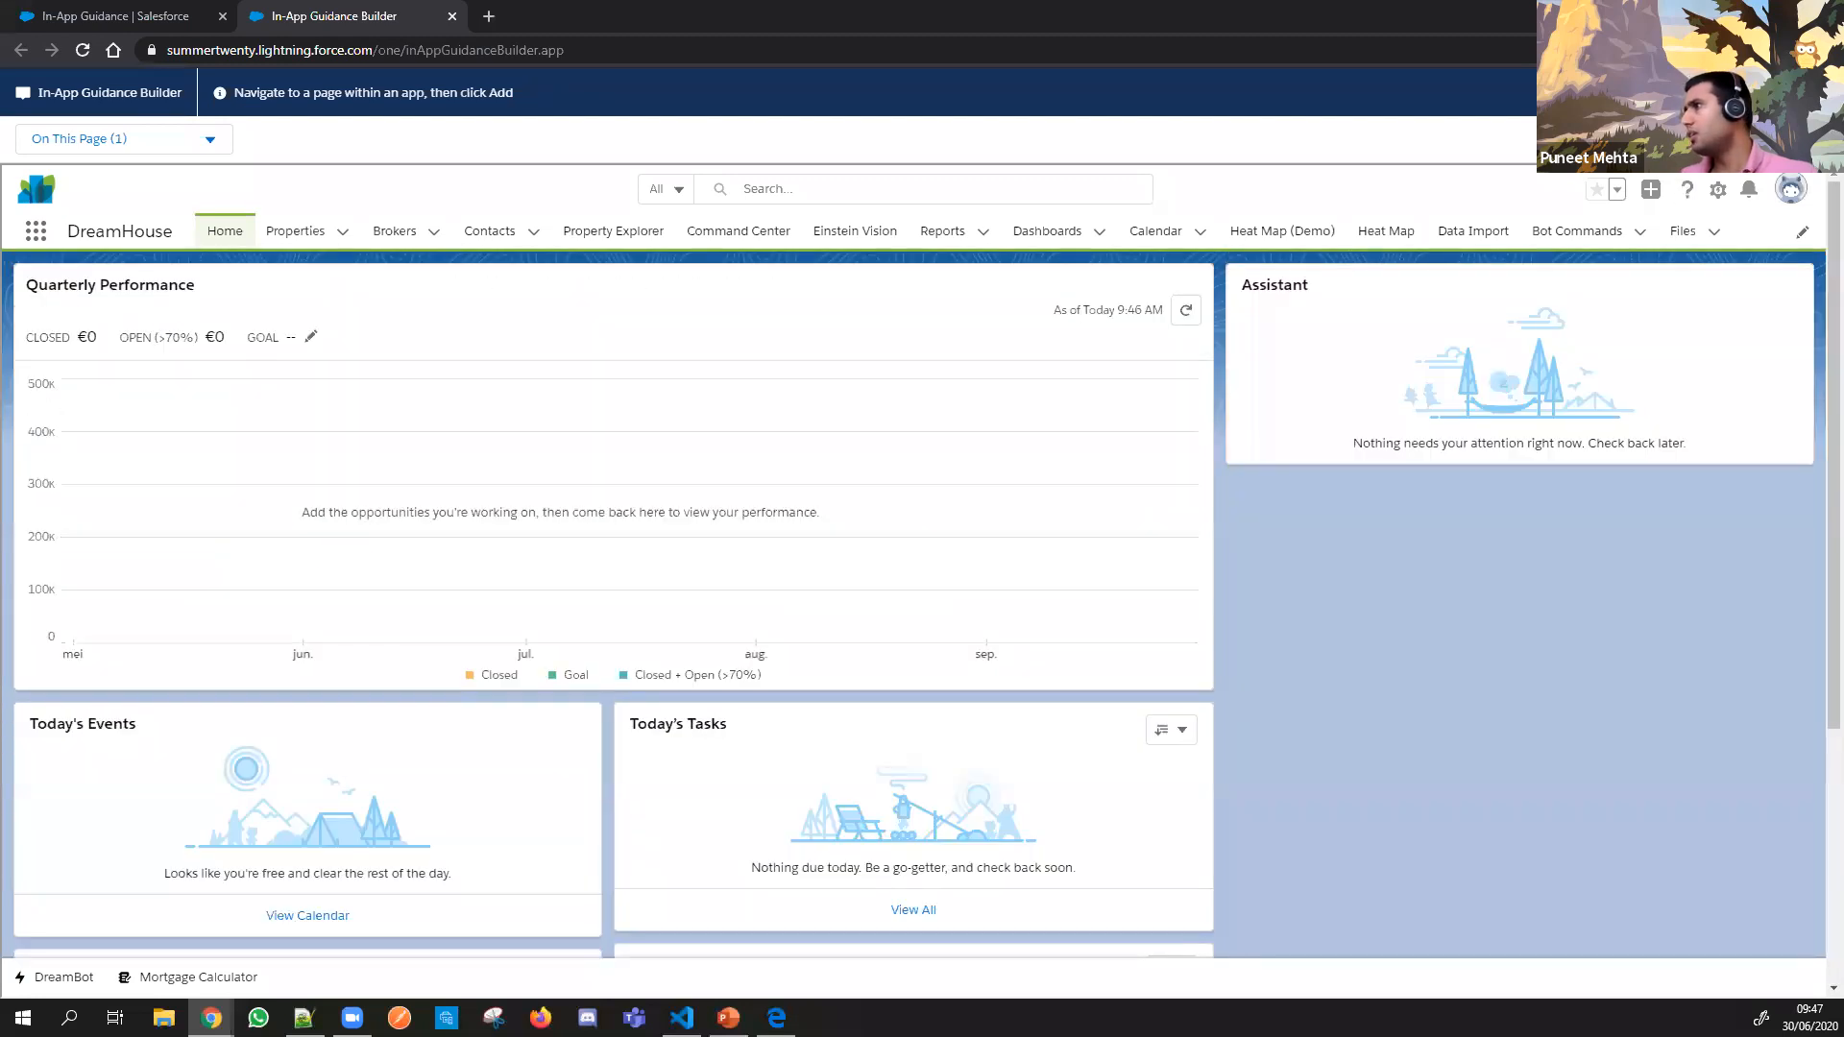
Step: Add a new Single Prompt on the DreamHouse home page as a Floating Prompt at Bottom Center
click(1801, 139)
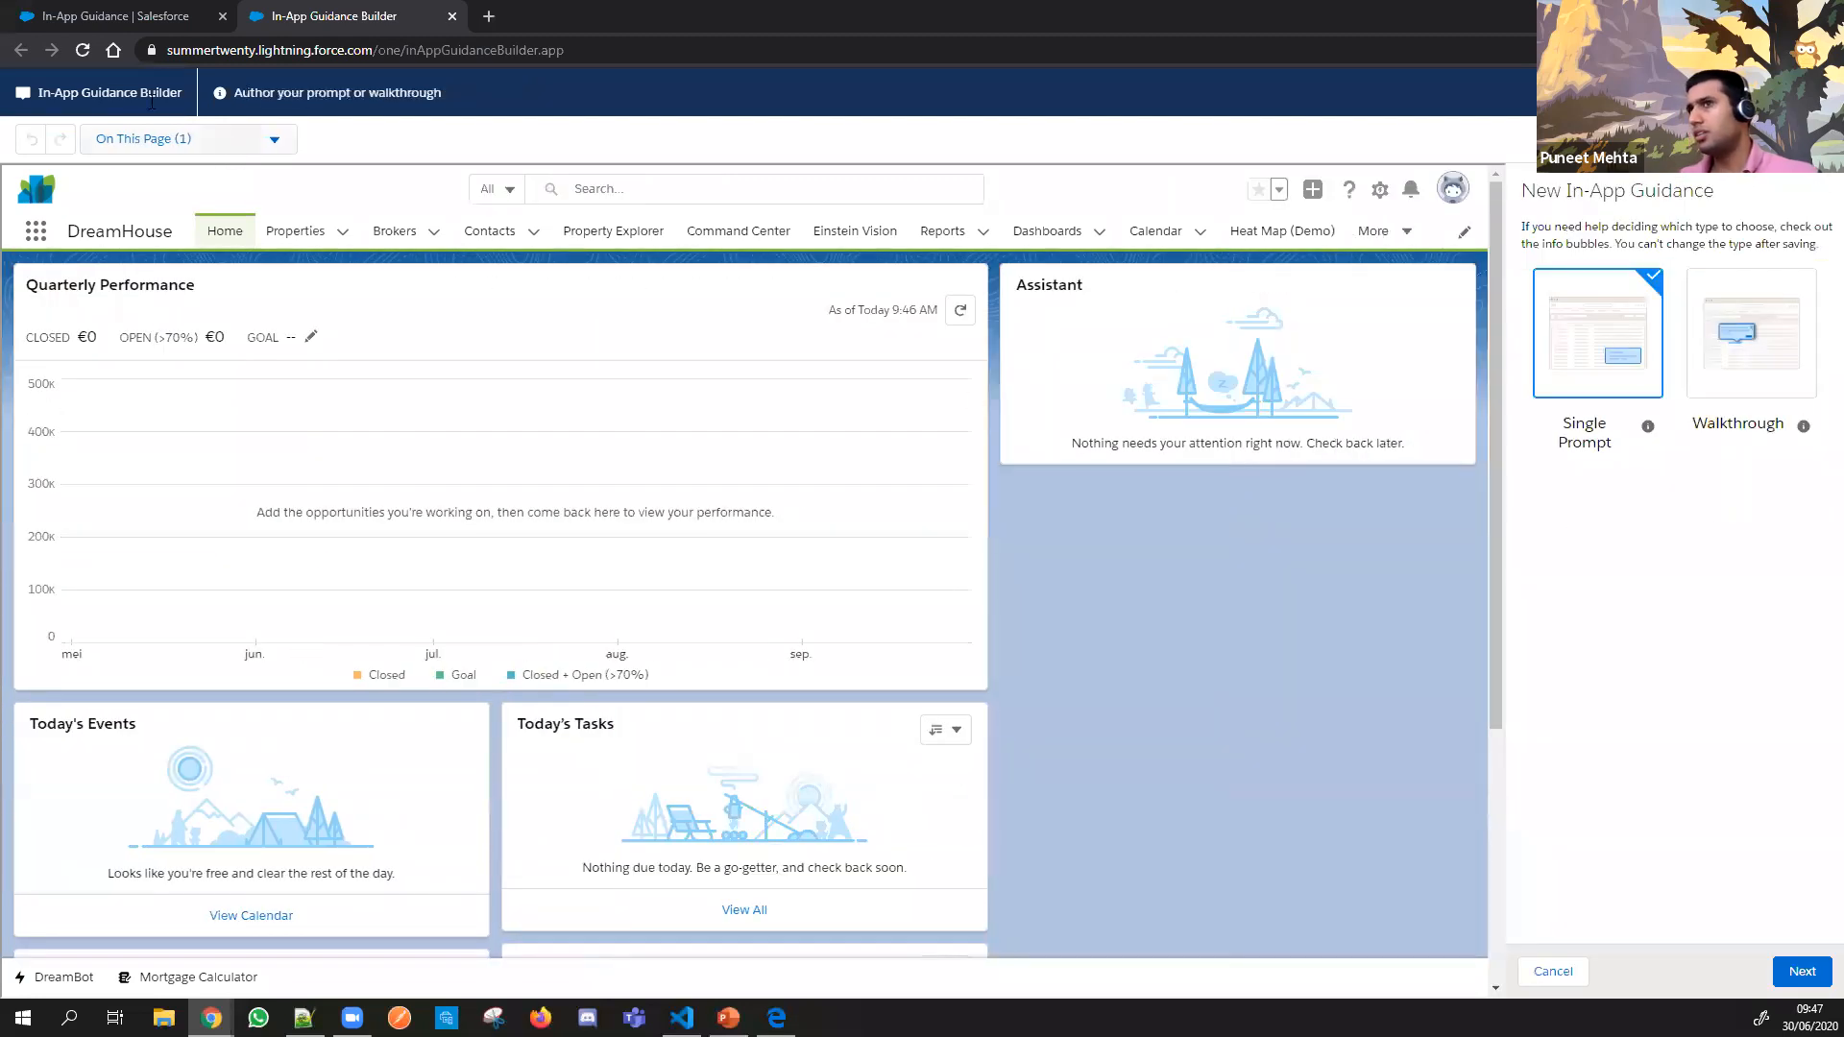
click(1814, 962)
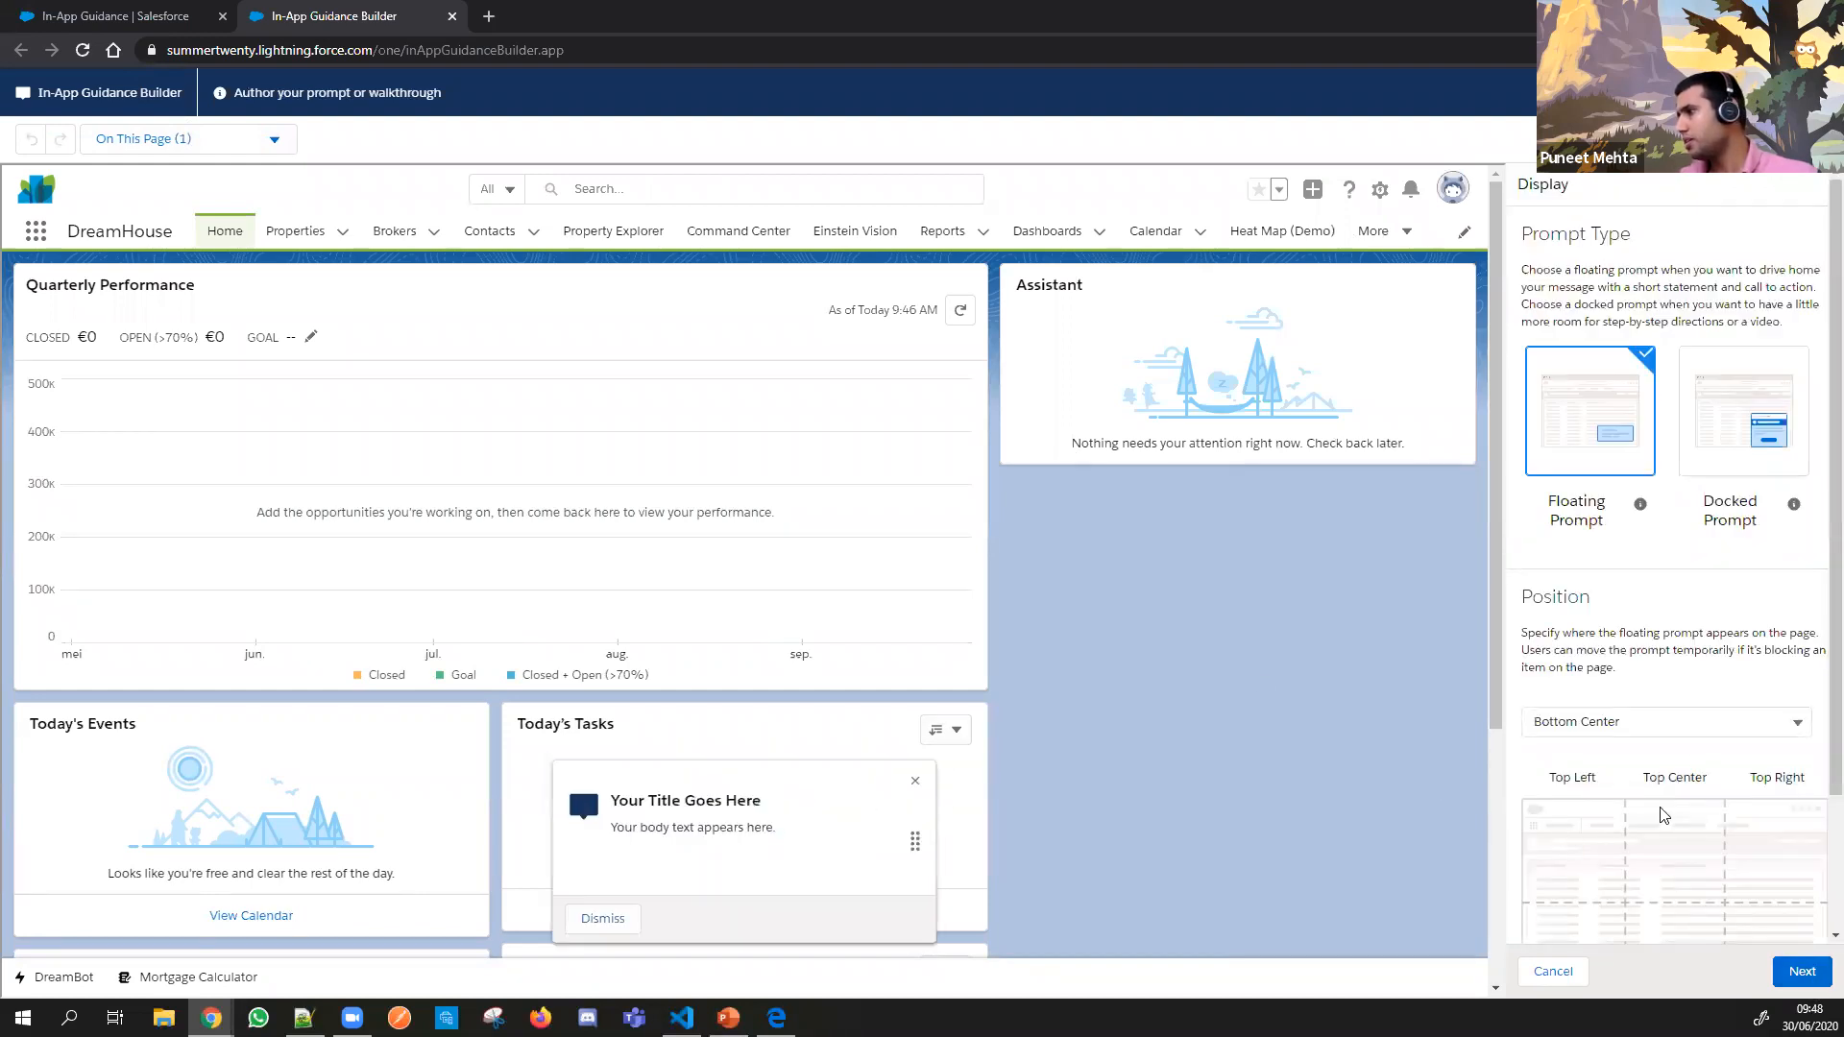
click(1794, 971)
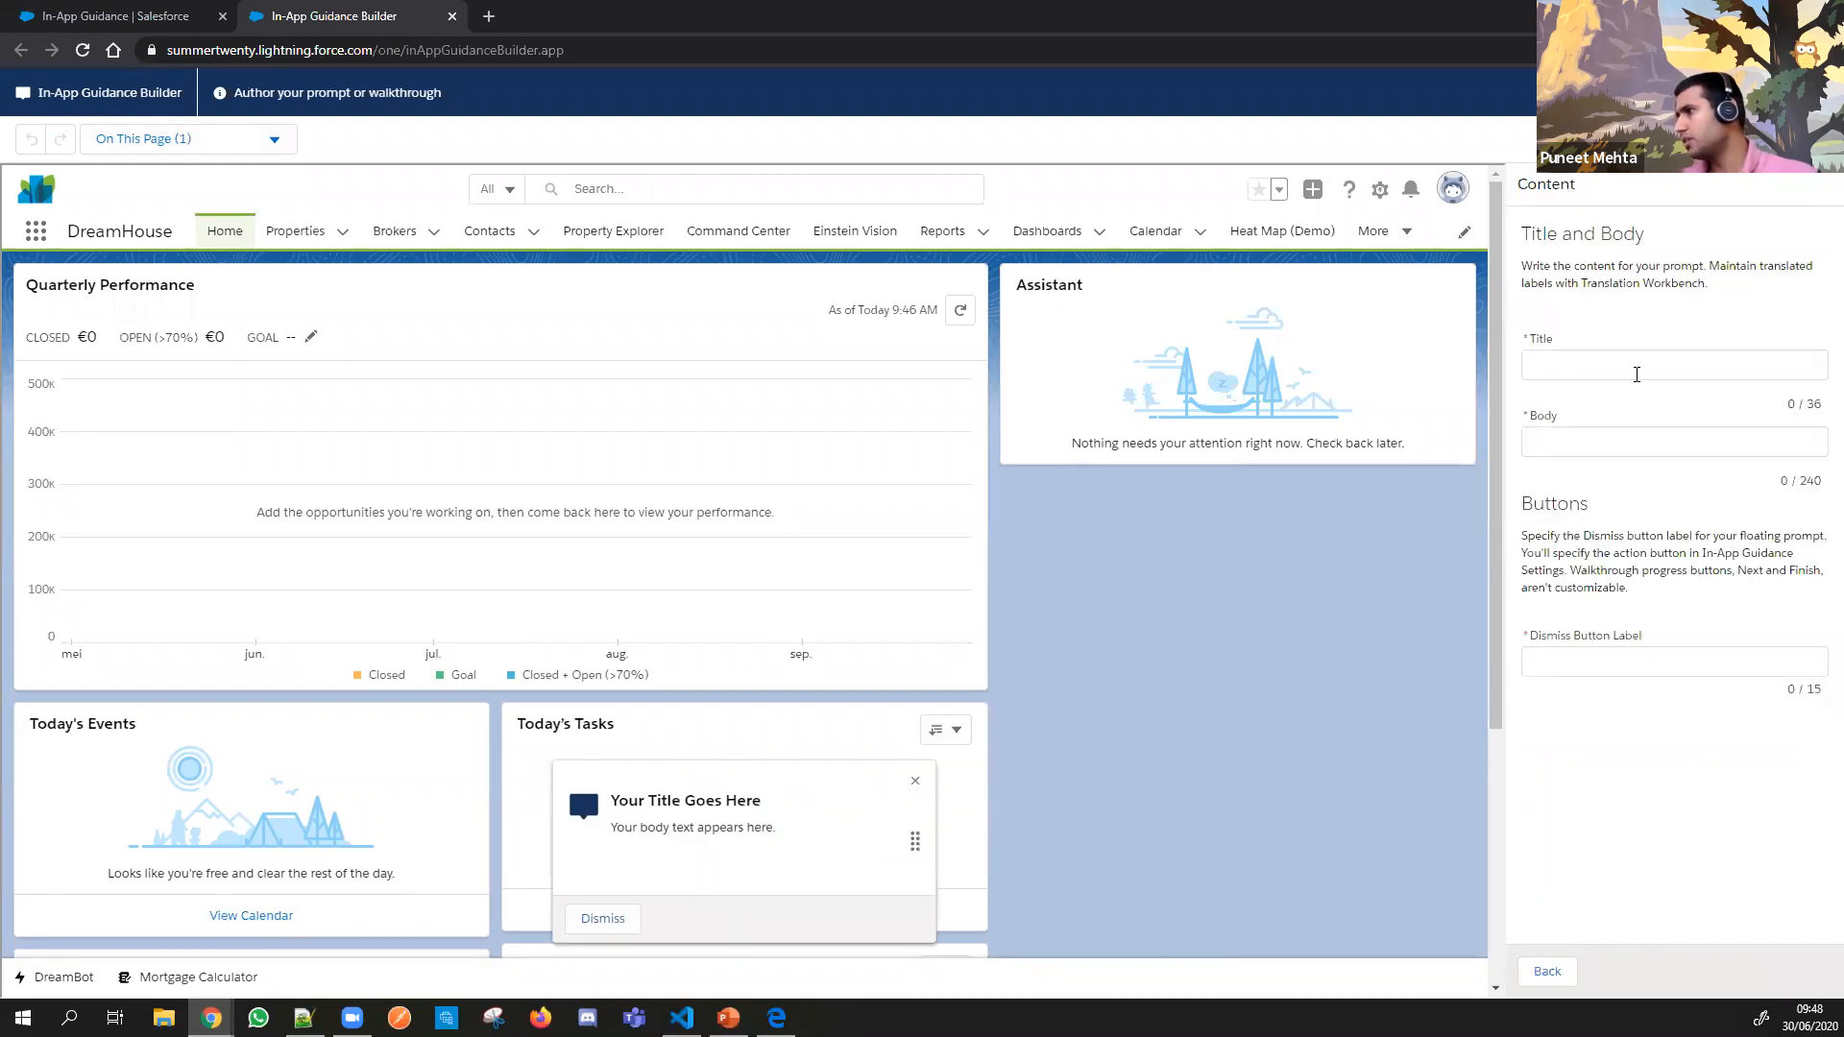
Step: Fill in the prompt with the title Here is the Navigation Menu, the body Navigation Menu Has list of menu items and the dismiss label OK
click(1636, 374)
click(1633, 404)
click(1633, 442)
click(1611, 493)
click(1537, 661)
click(1556, 704)
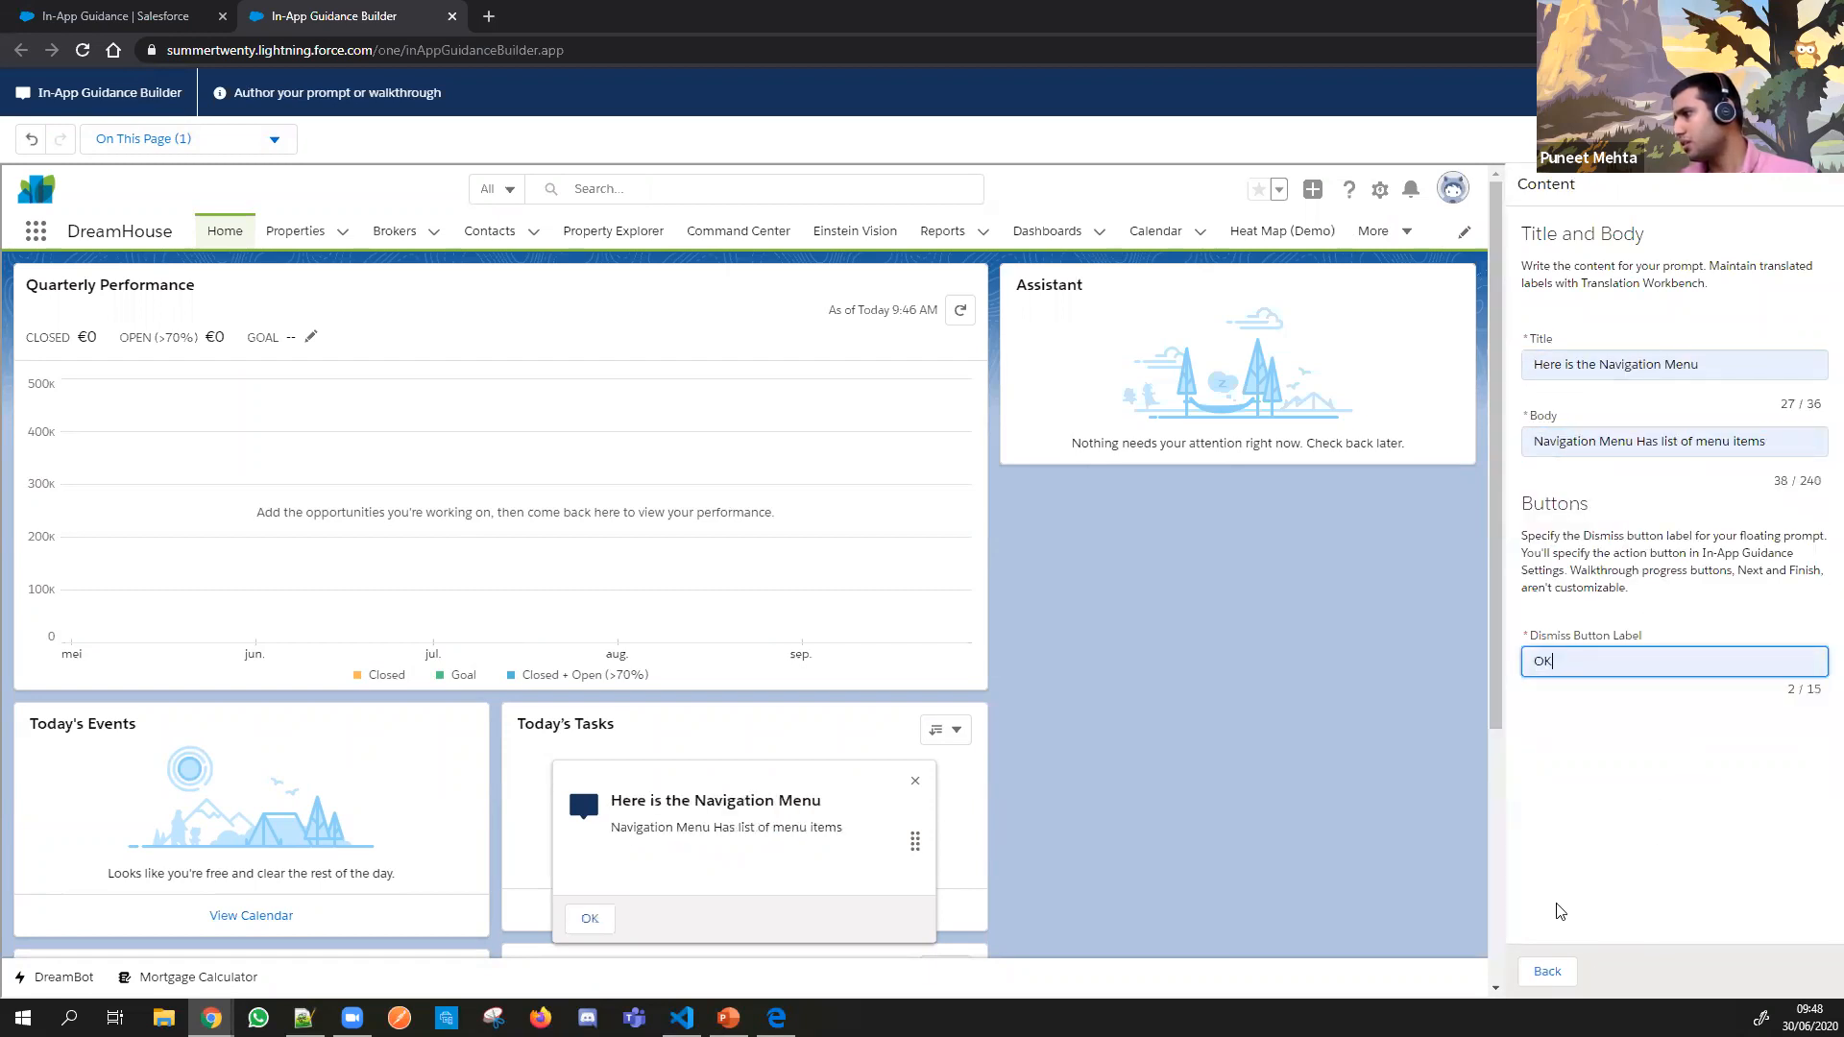
Step: Leave the navigation menu prompt and discard its unsaved changes
click(1806, 93)
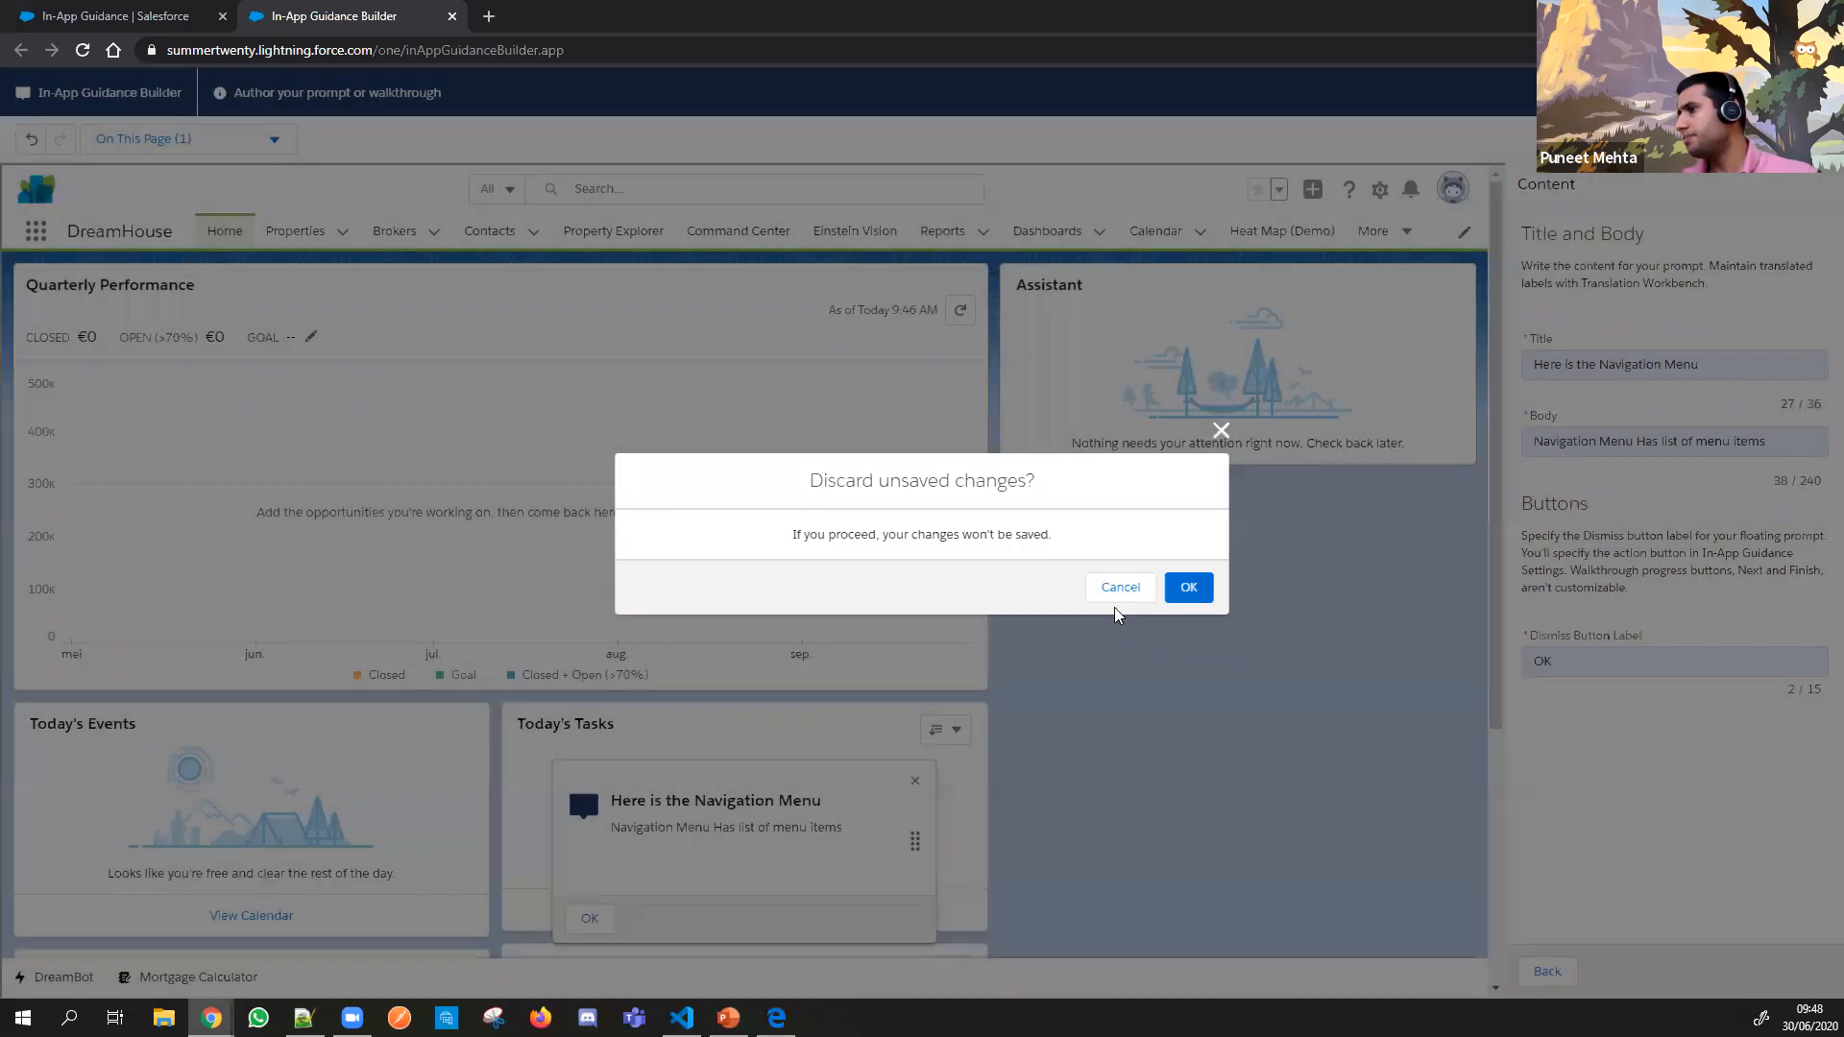
click(1189, 590)
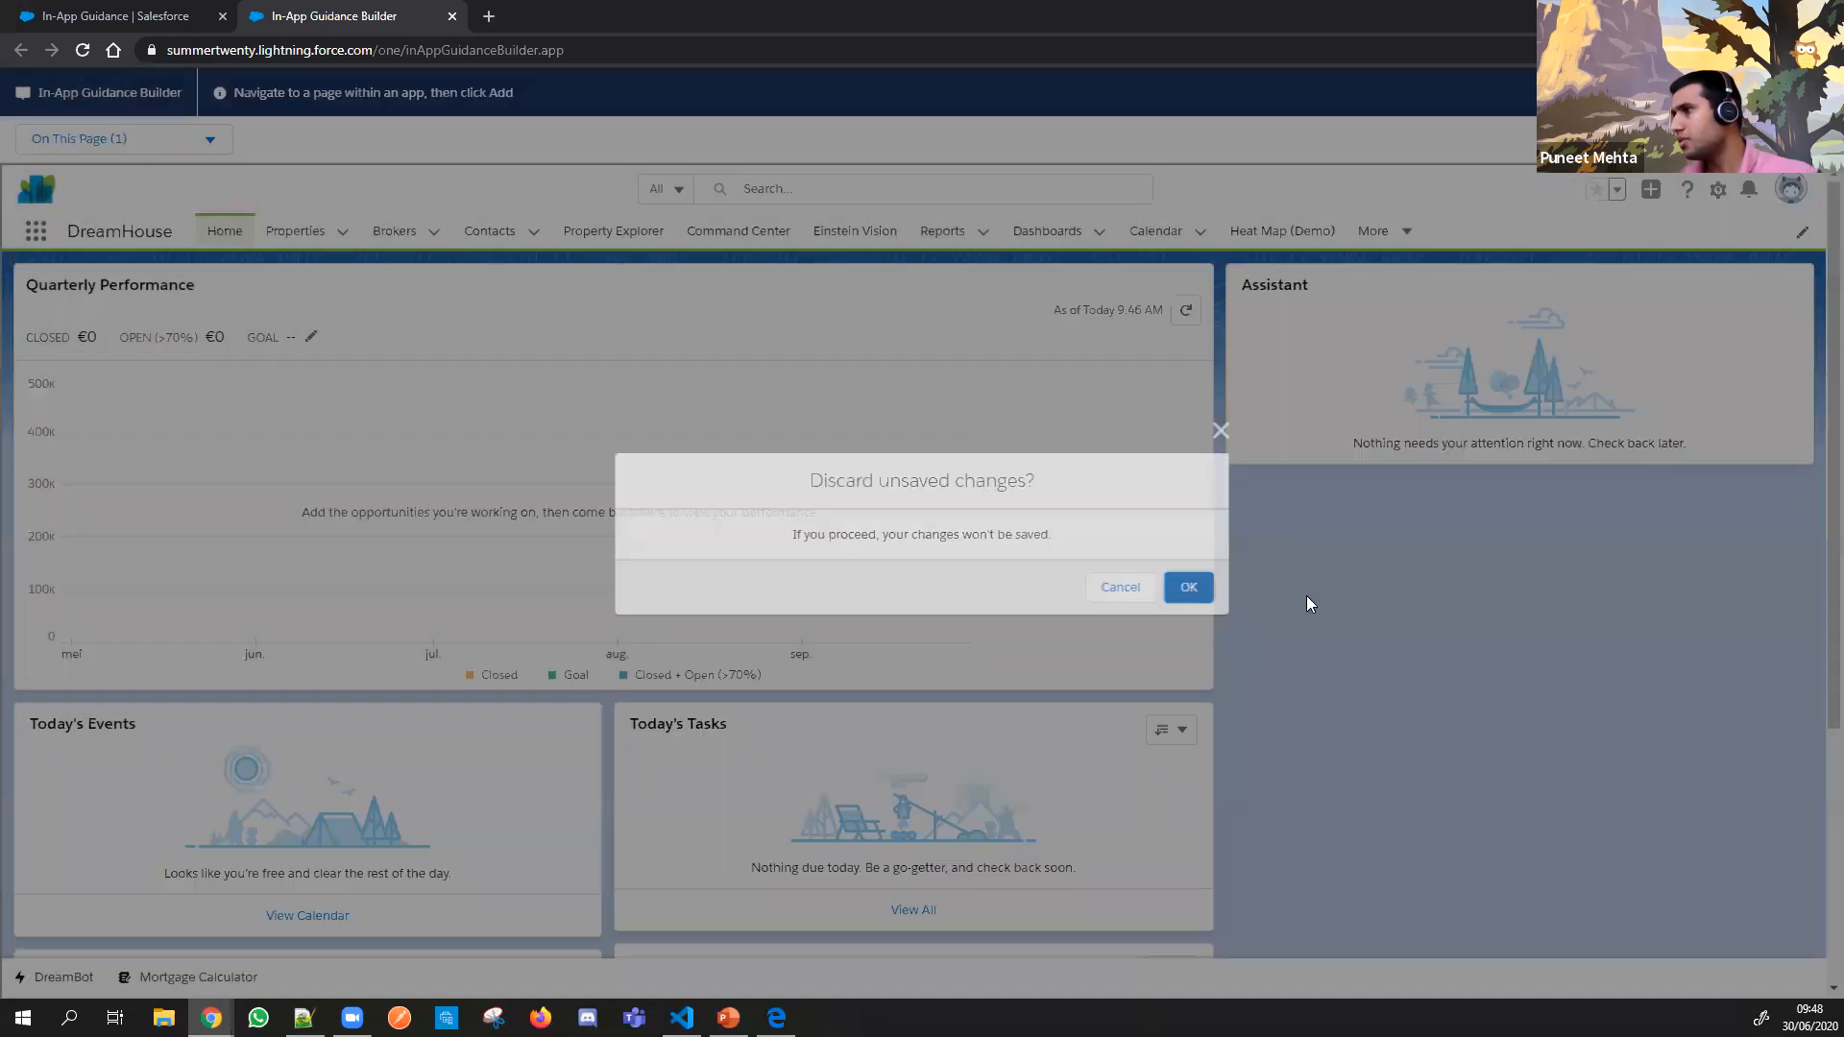
scroll(627, 451, down, 4)
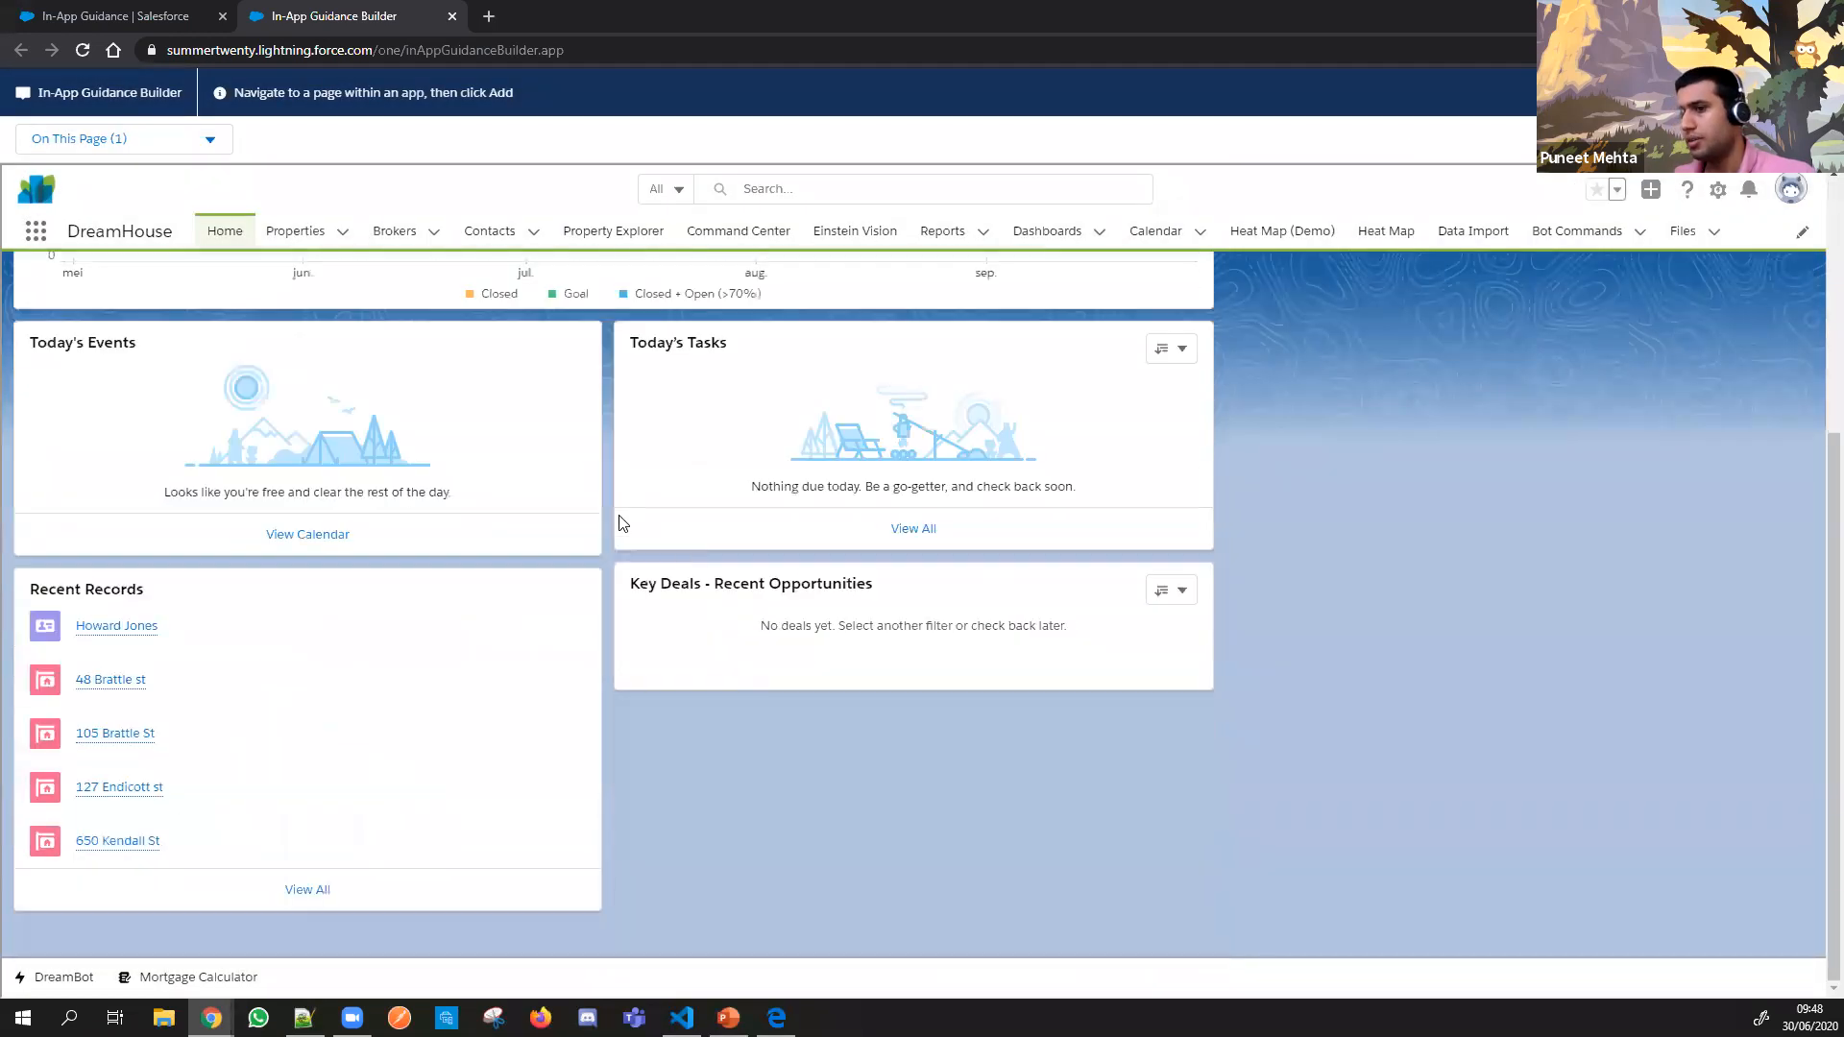
scroll(892, 576, up, 4)
Step: Reload the In-App Guidance setup page and open the Sales app
click(192, 17)
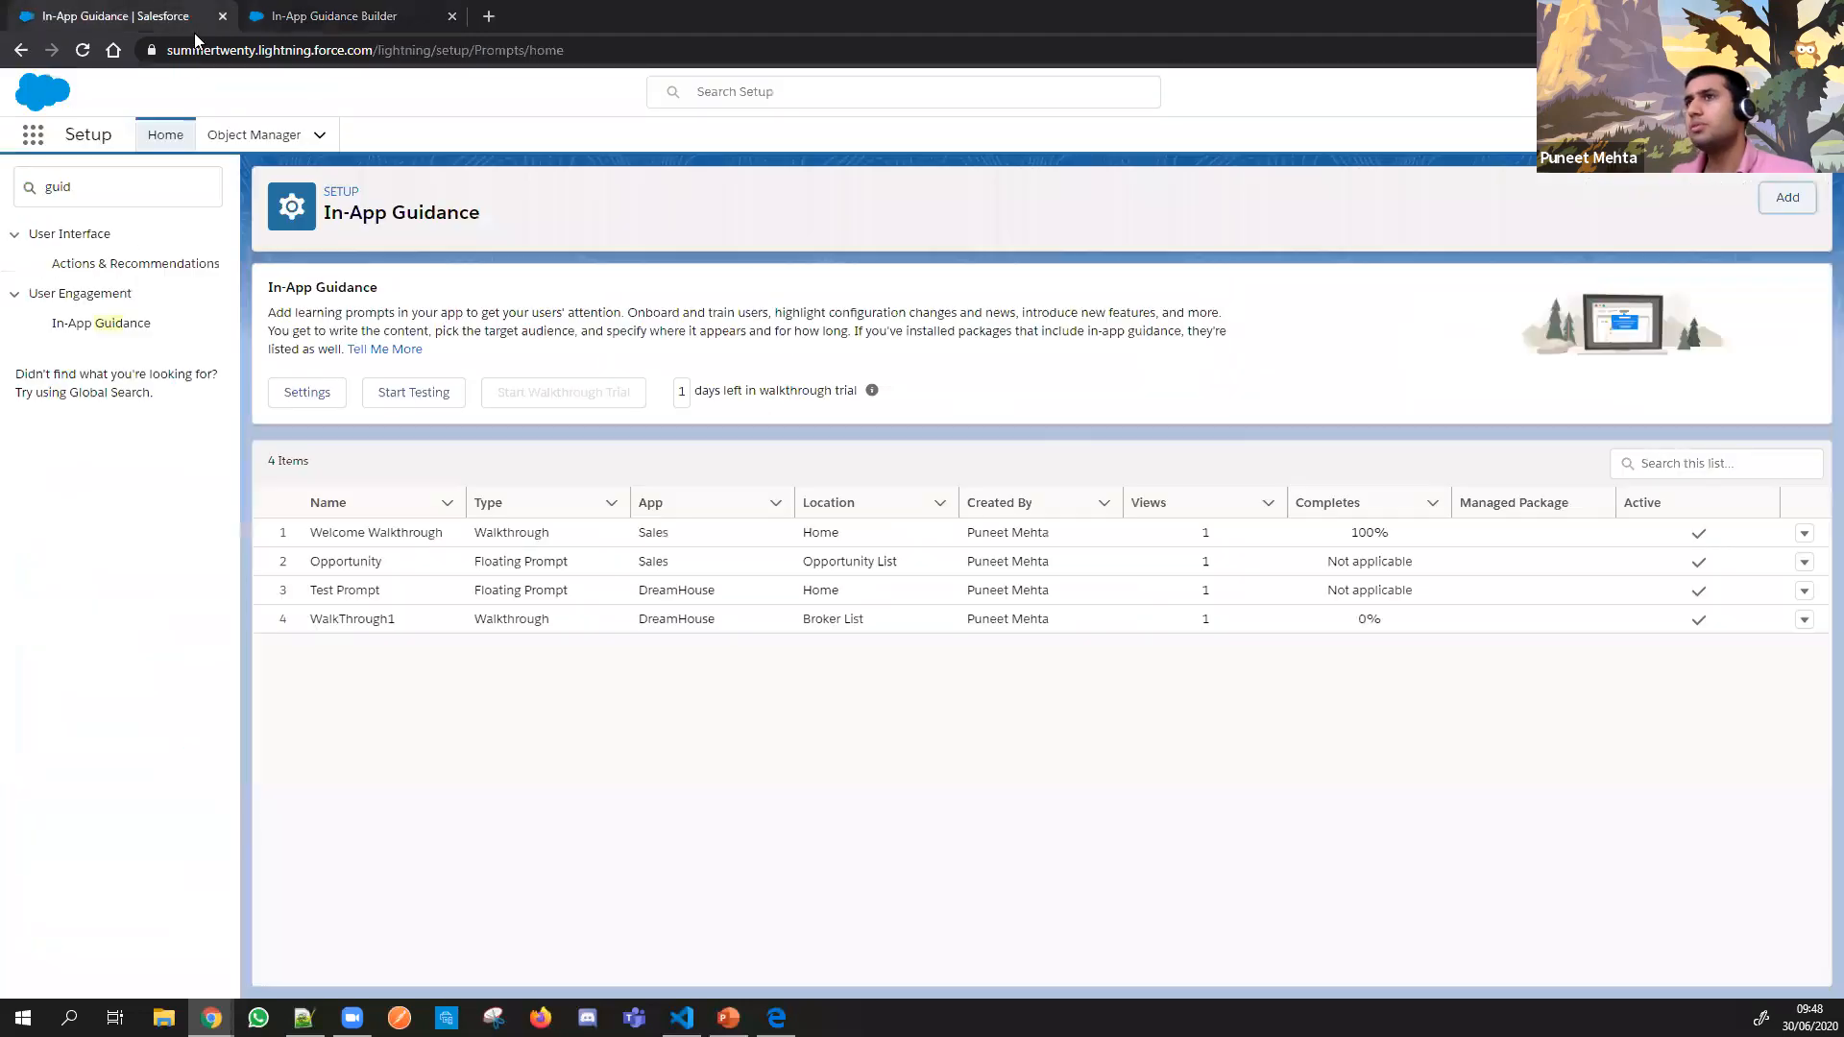
click(83, 50)
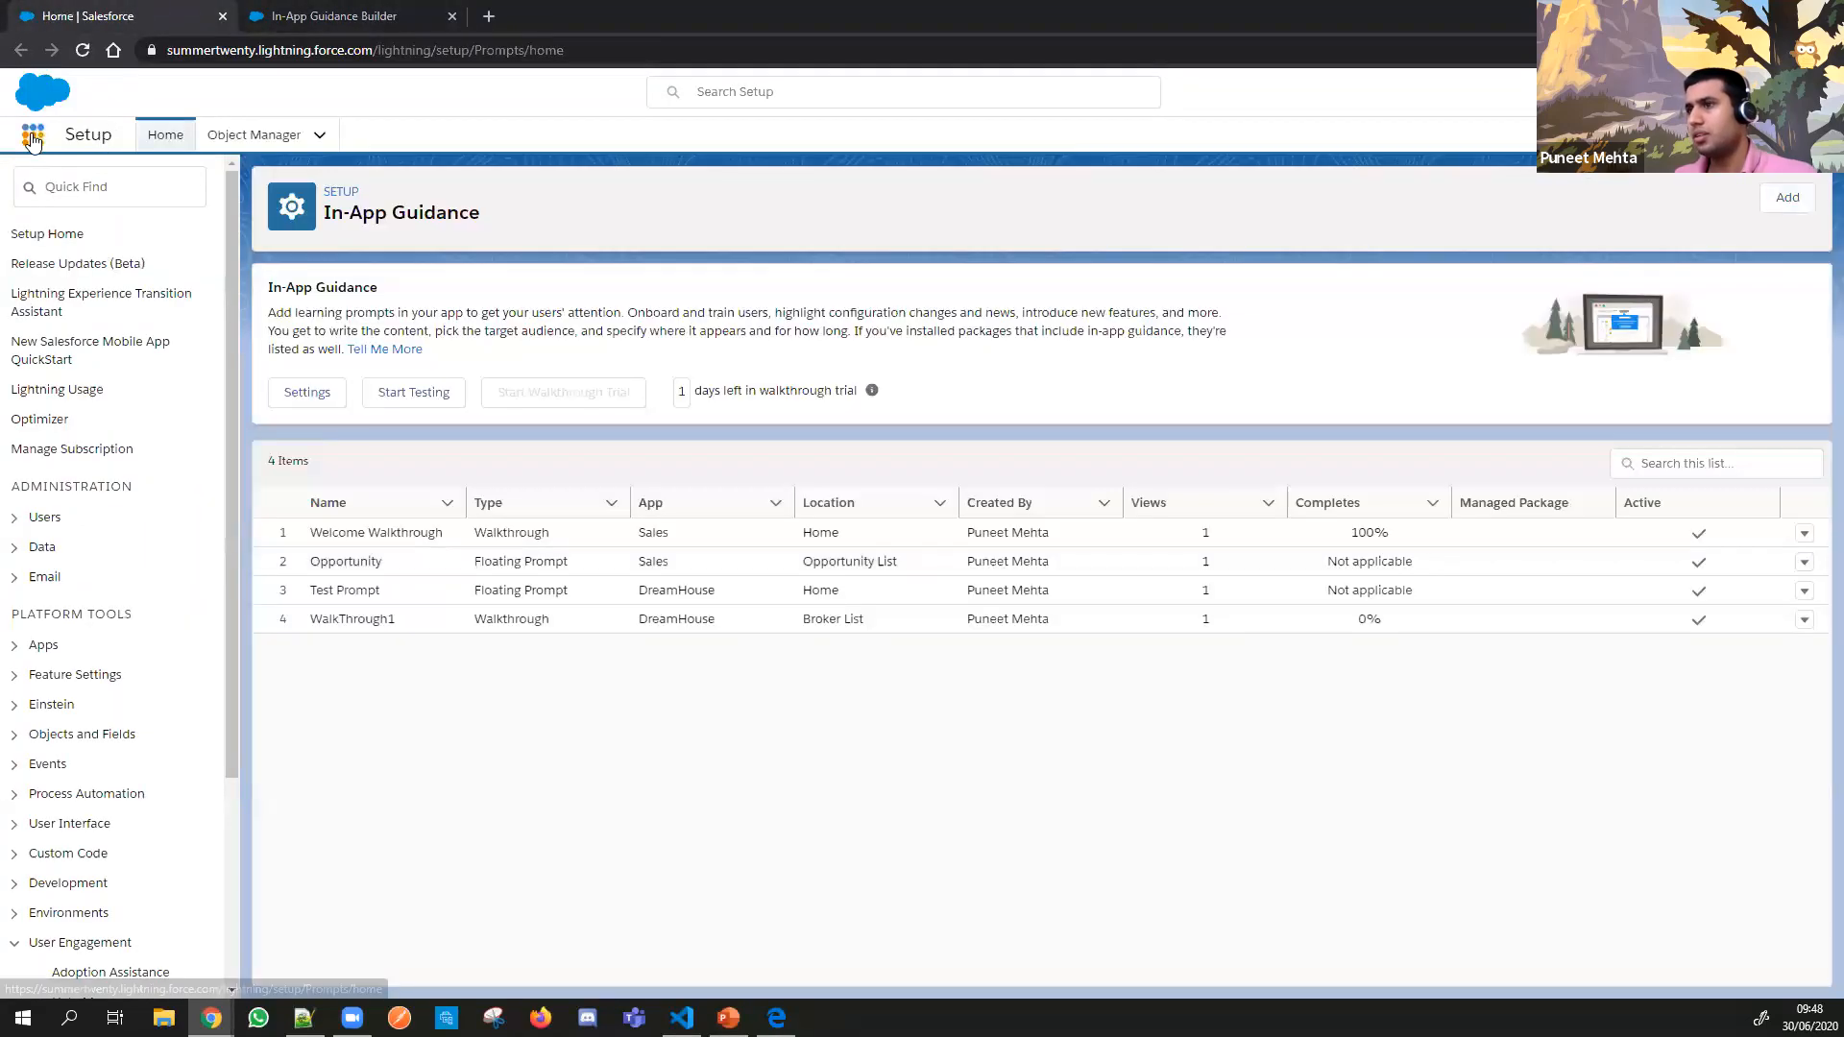
click(32, 134)
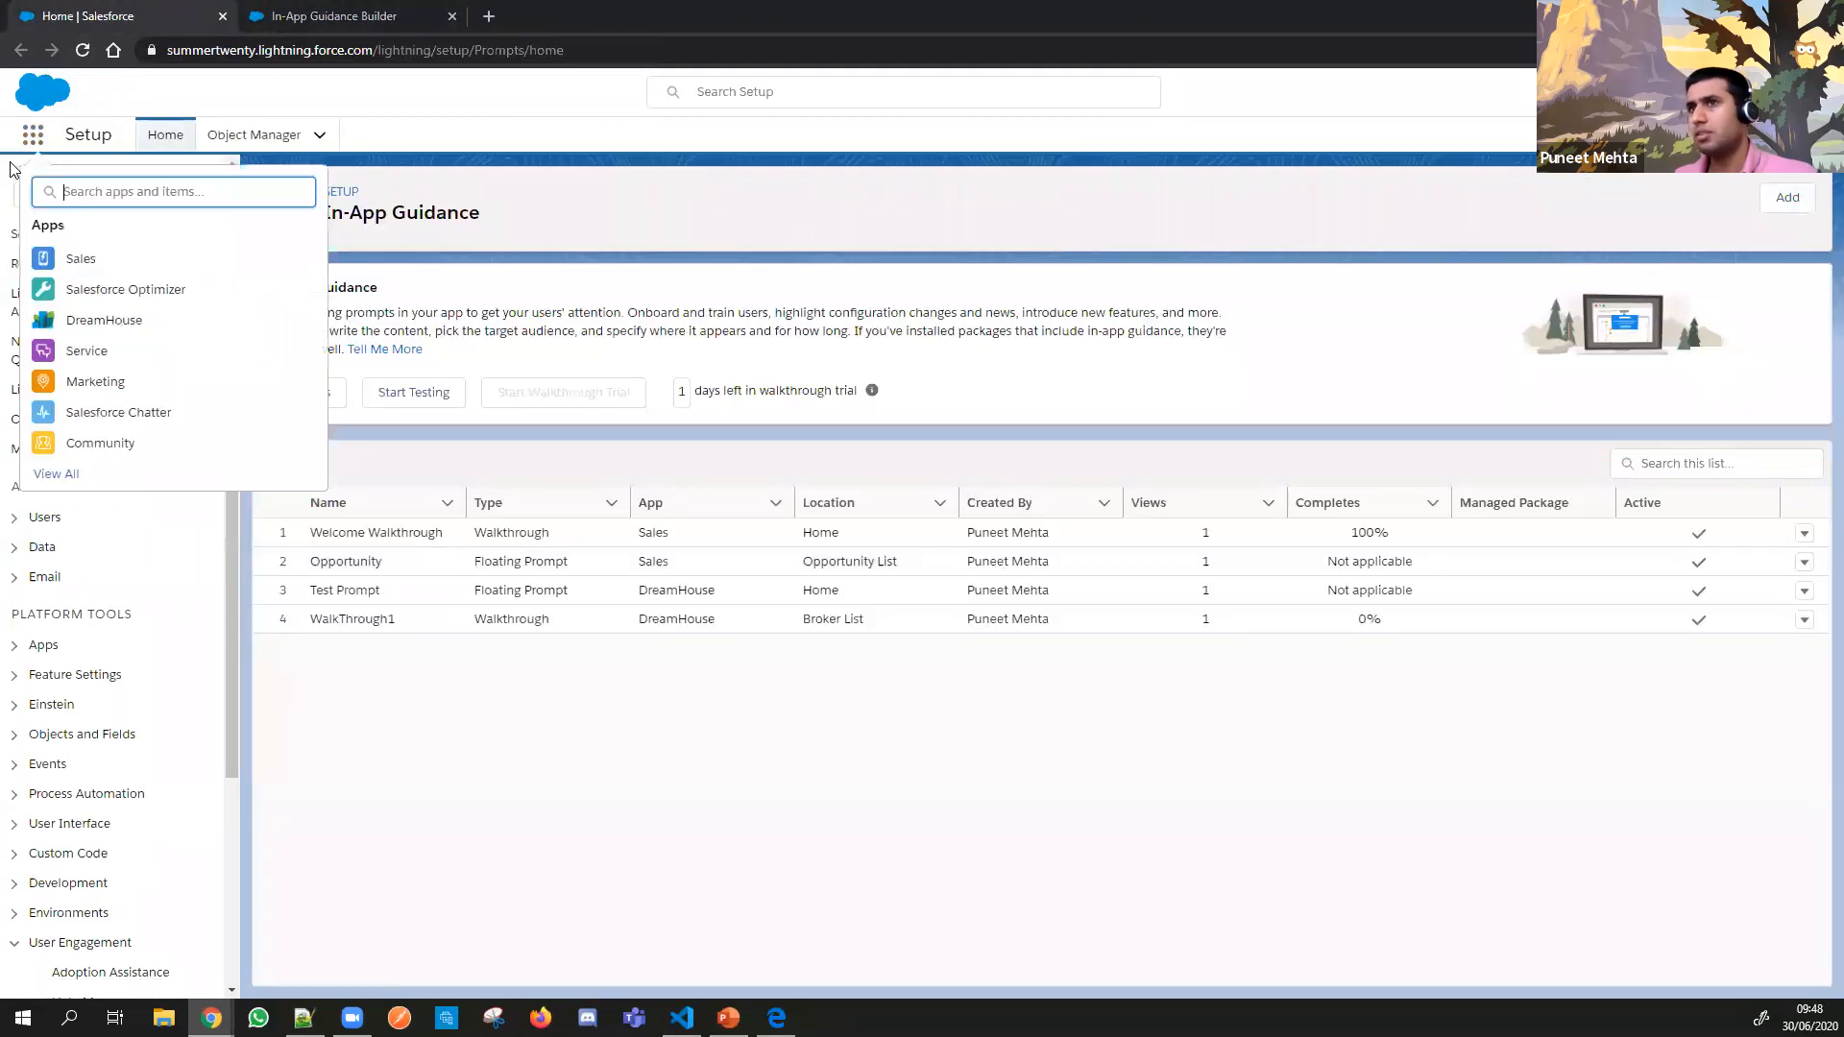
click(177, 270)
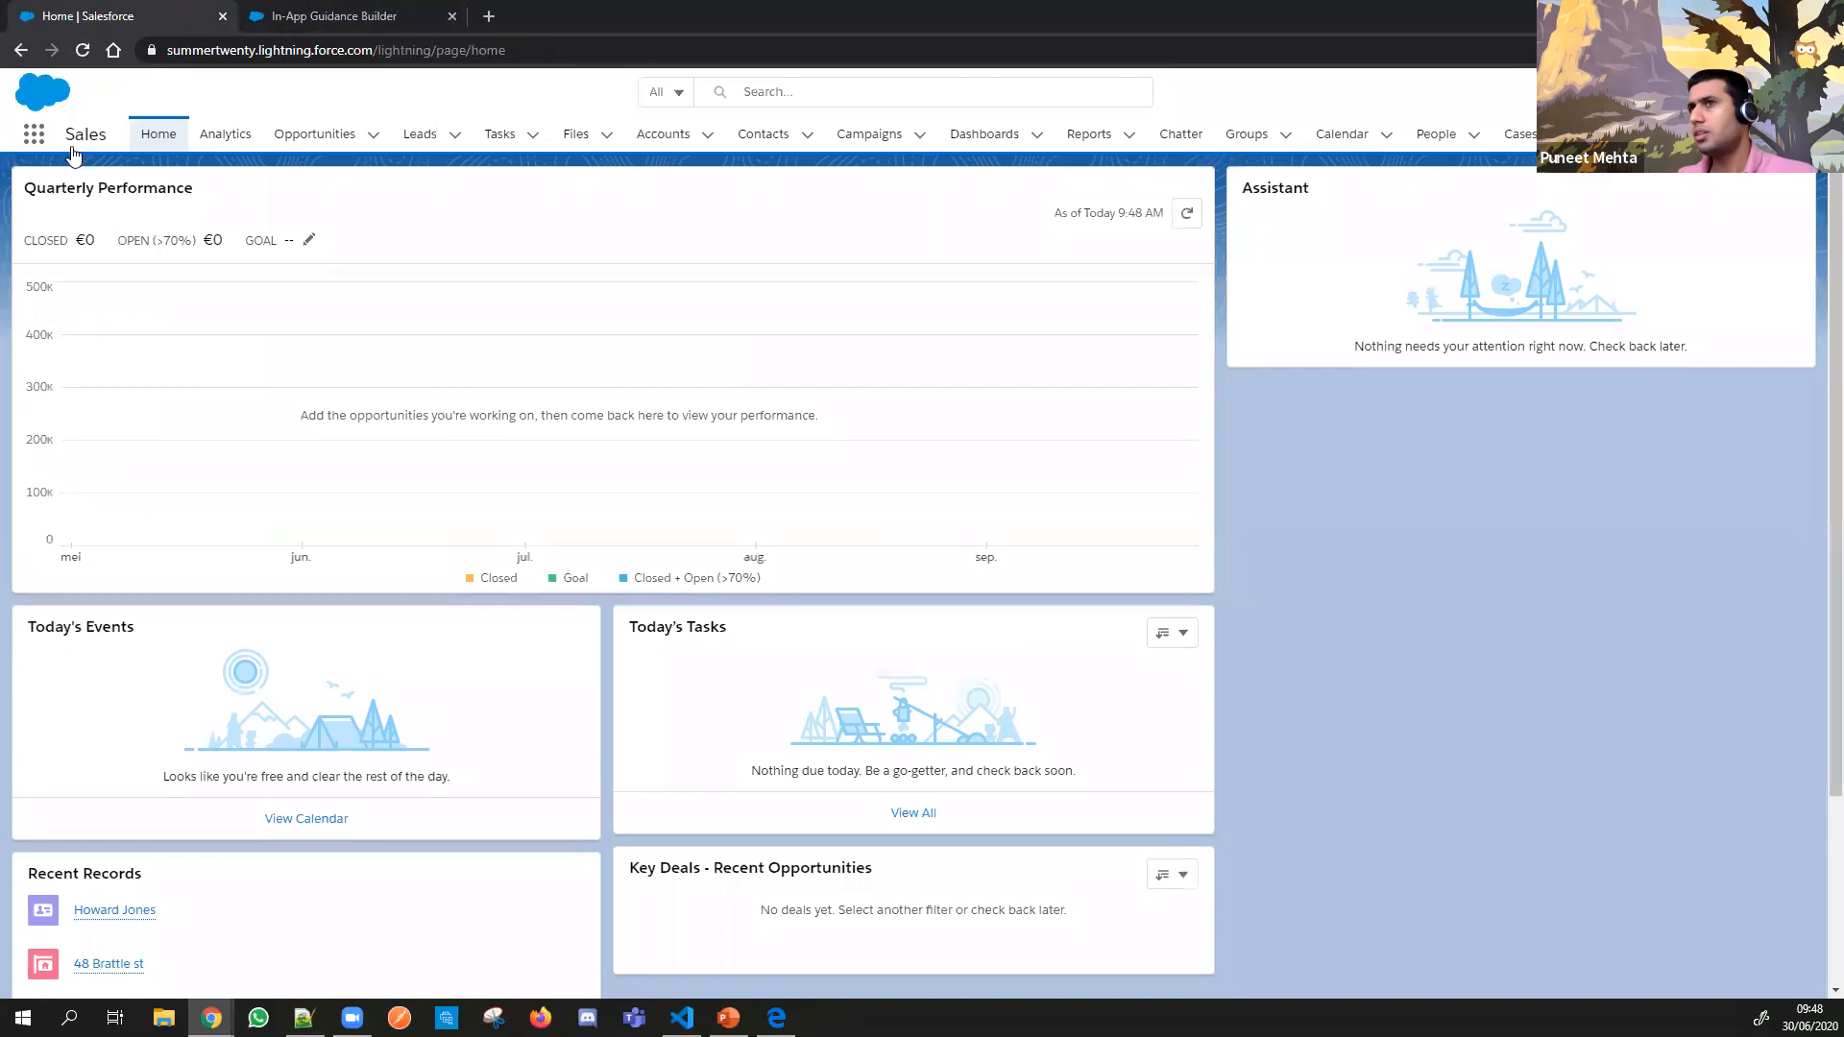
Step: Open the Opportunities list from the Sales home page and examine its floating prompt
click(309, 138)
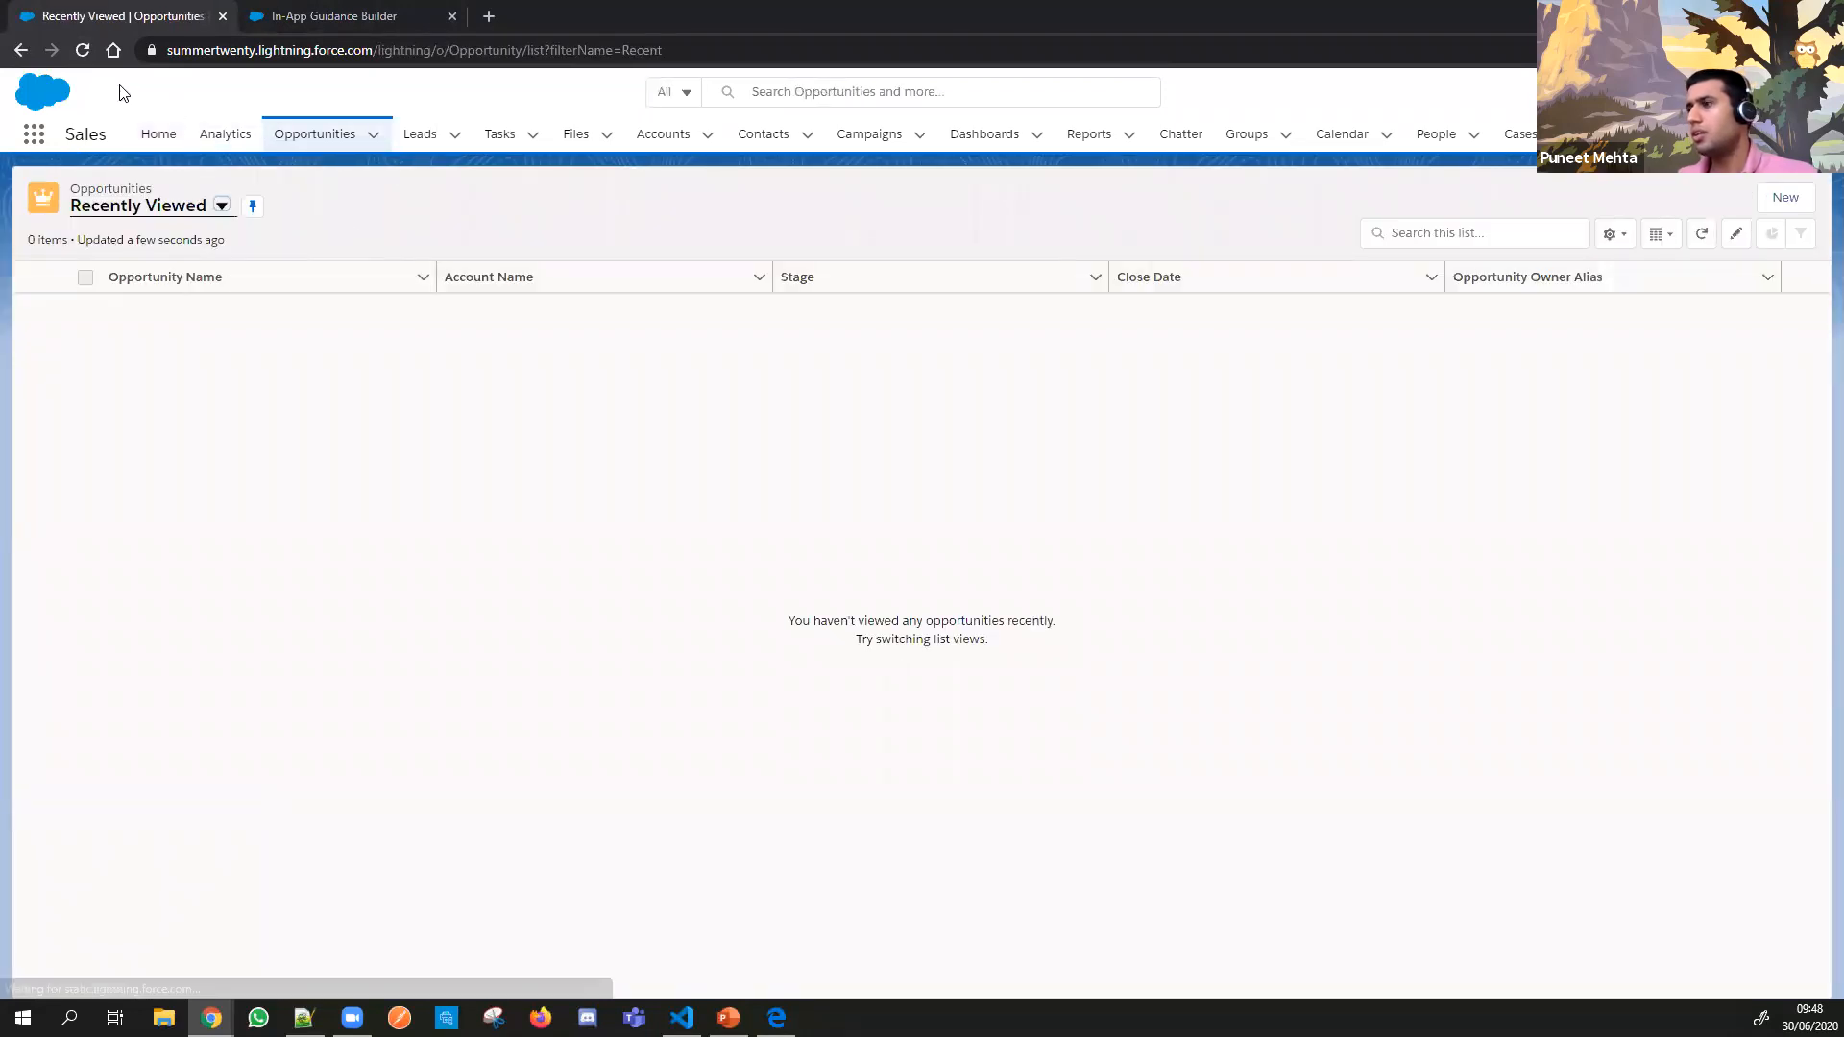
click(157, 135)
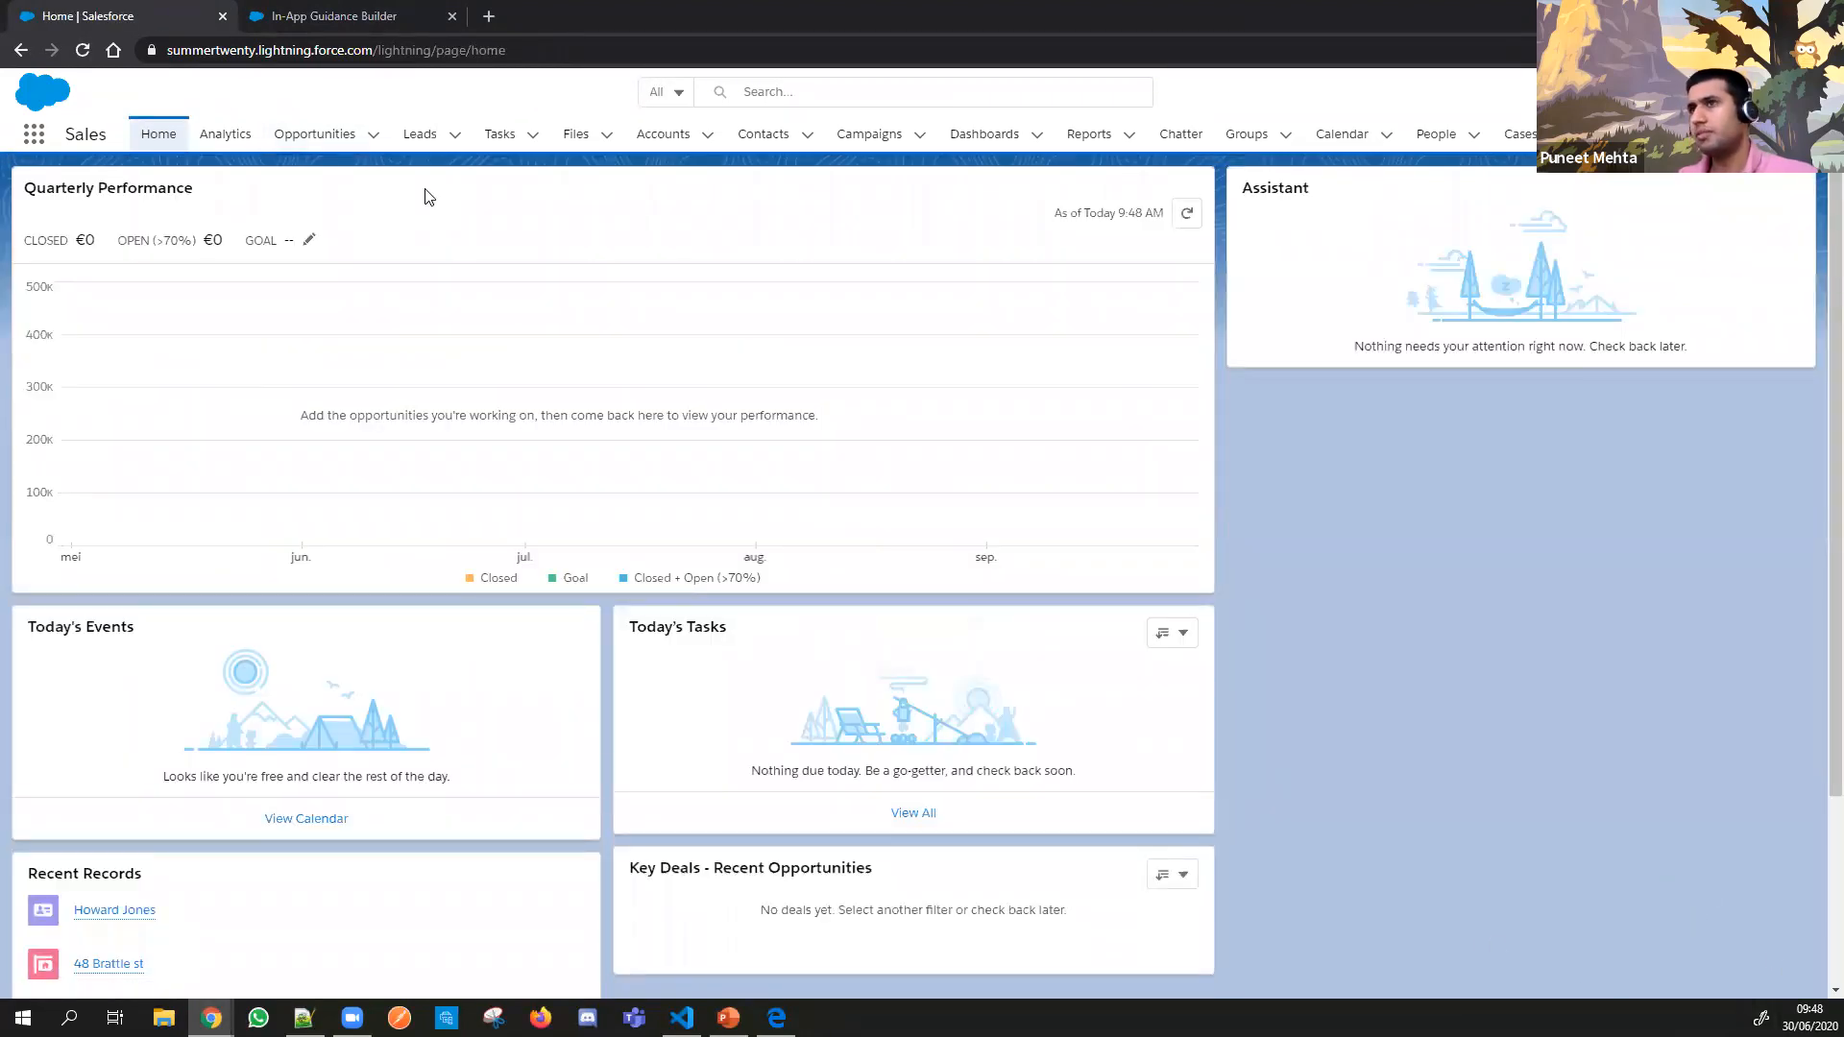
click(315, 134)
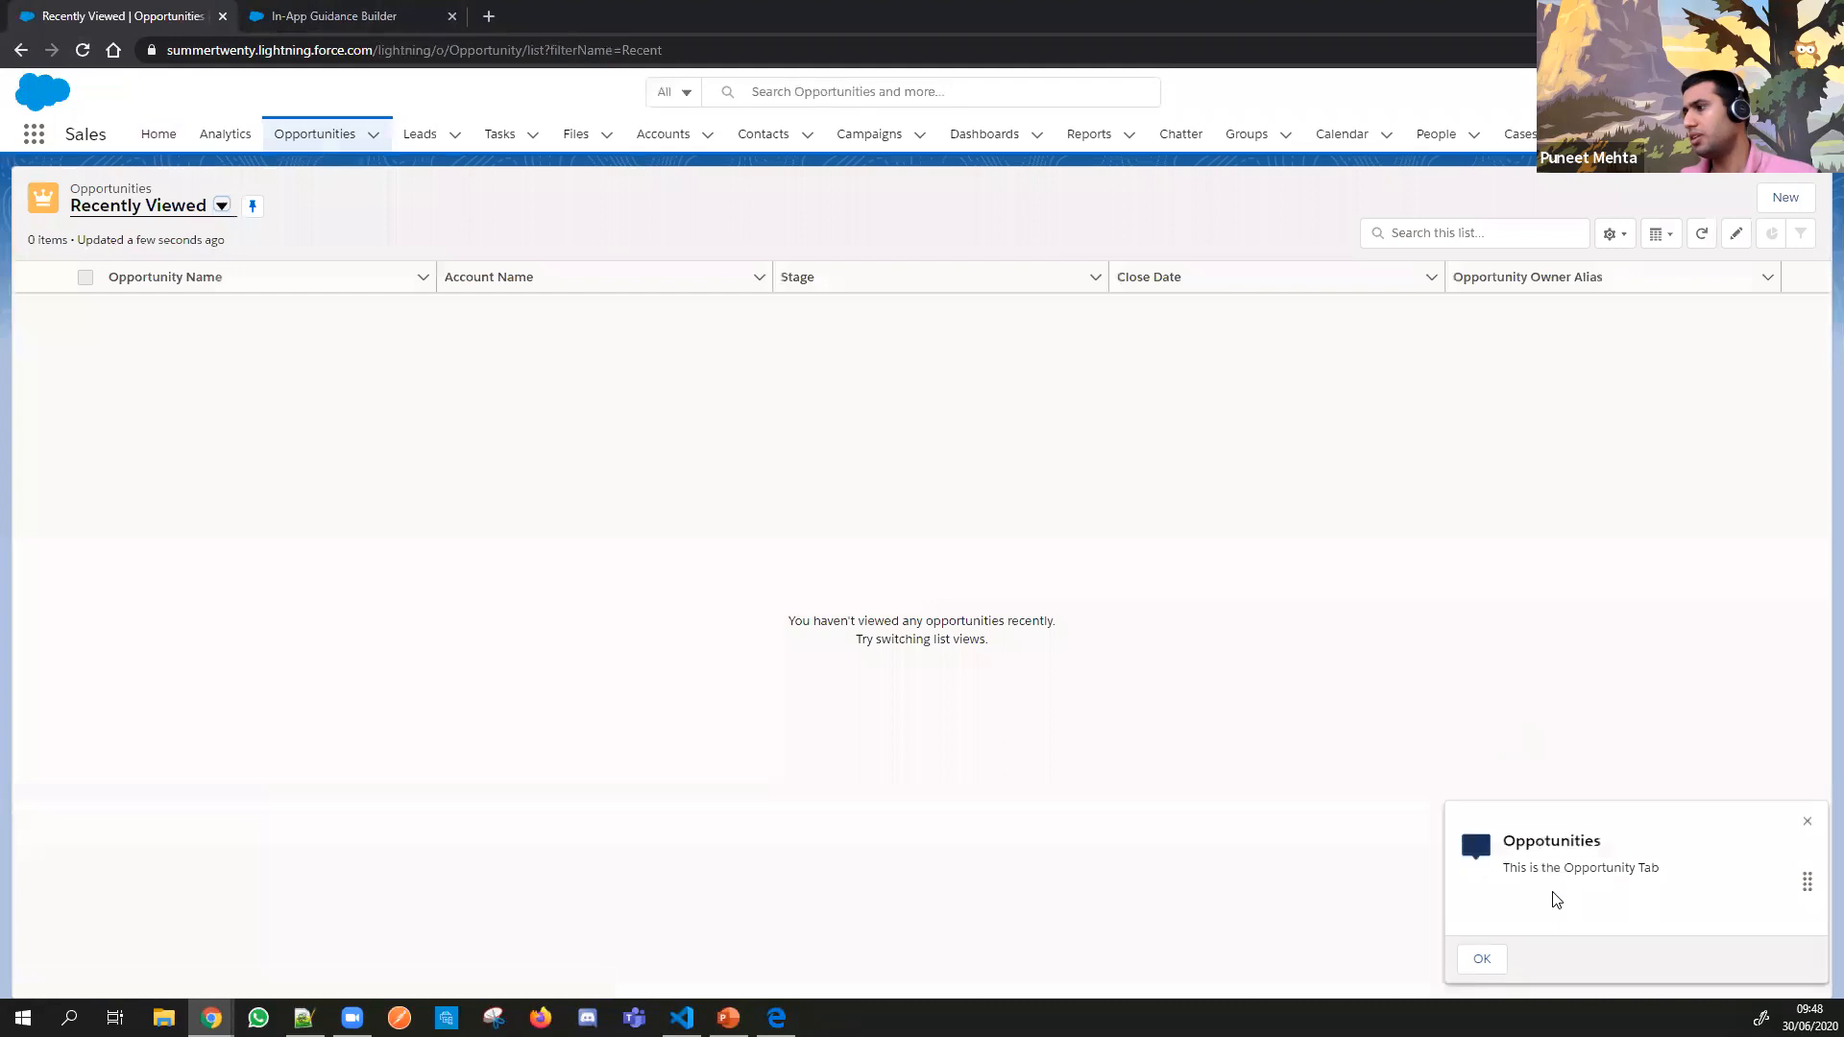
drag(1499, 874, 1712, 882)
click(1548, 938)
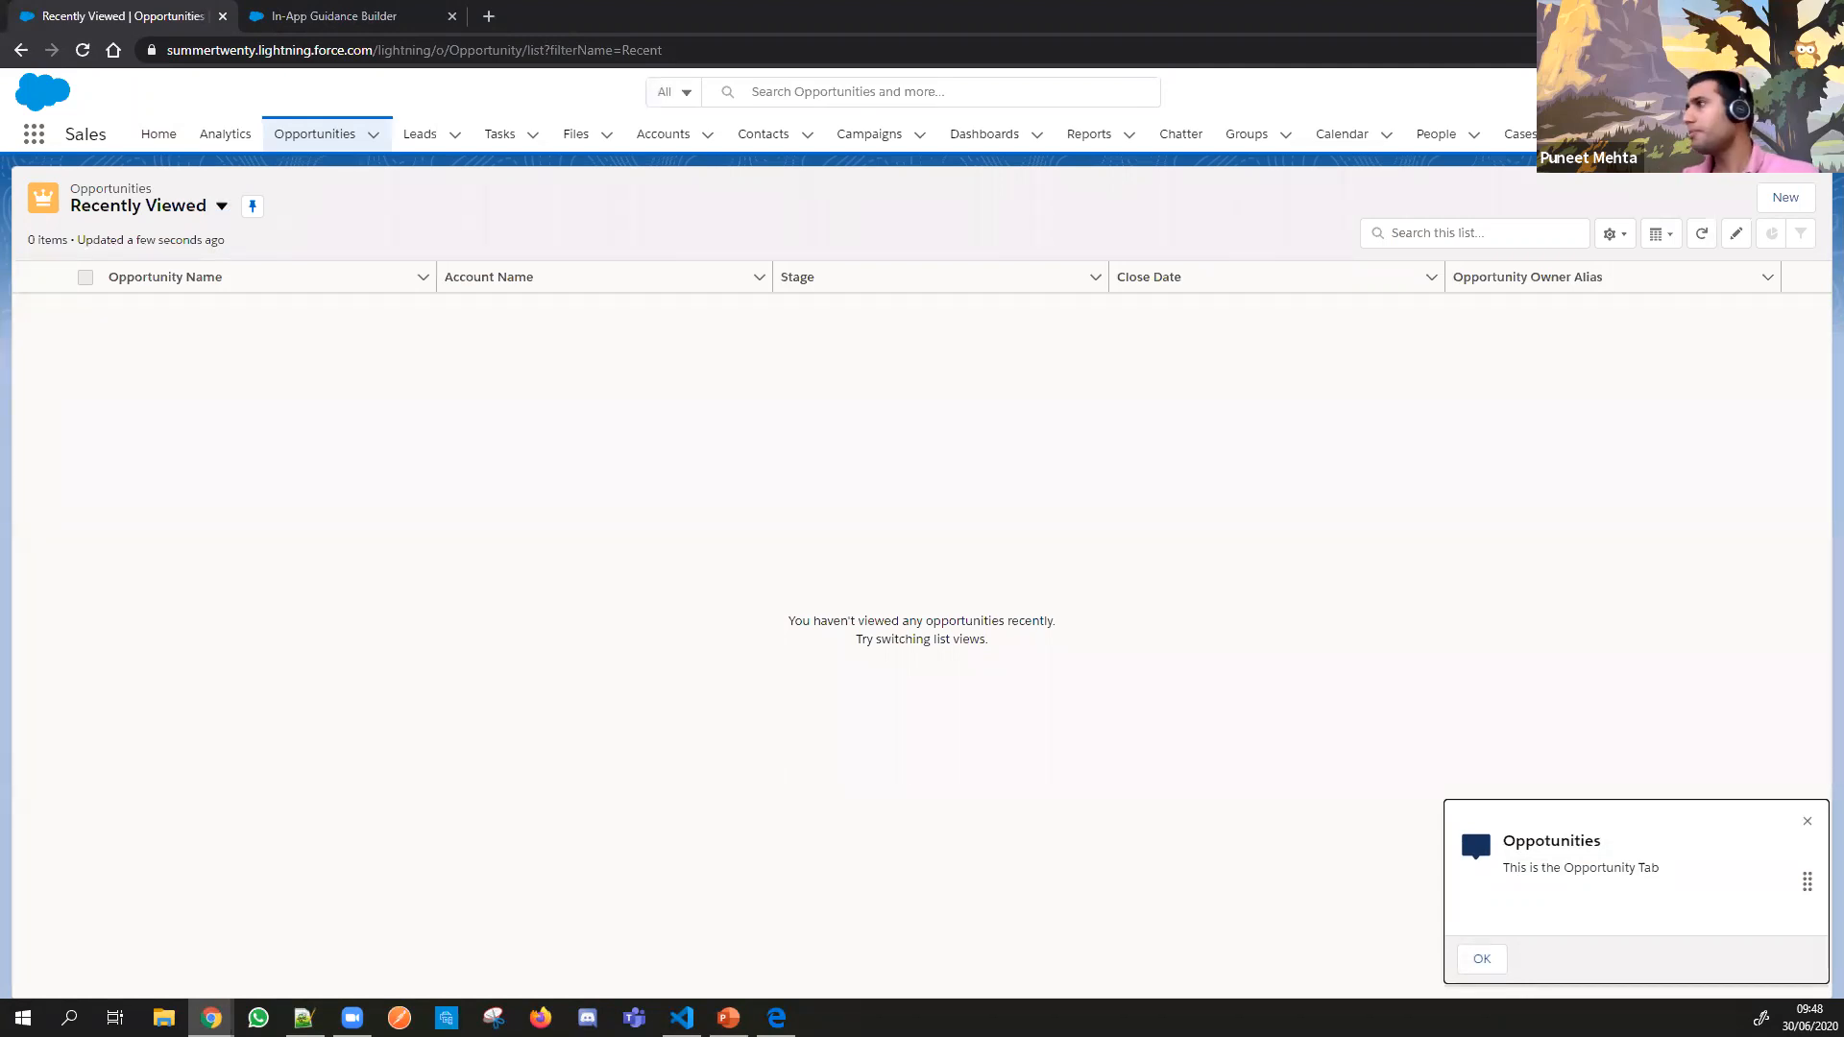
Step: Switch to PowerPoint and start the Huisstijl-cloudteam slide show from the first slide
key(super+d)
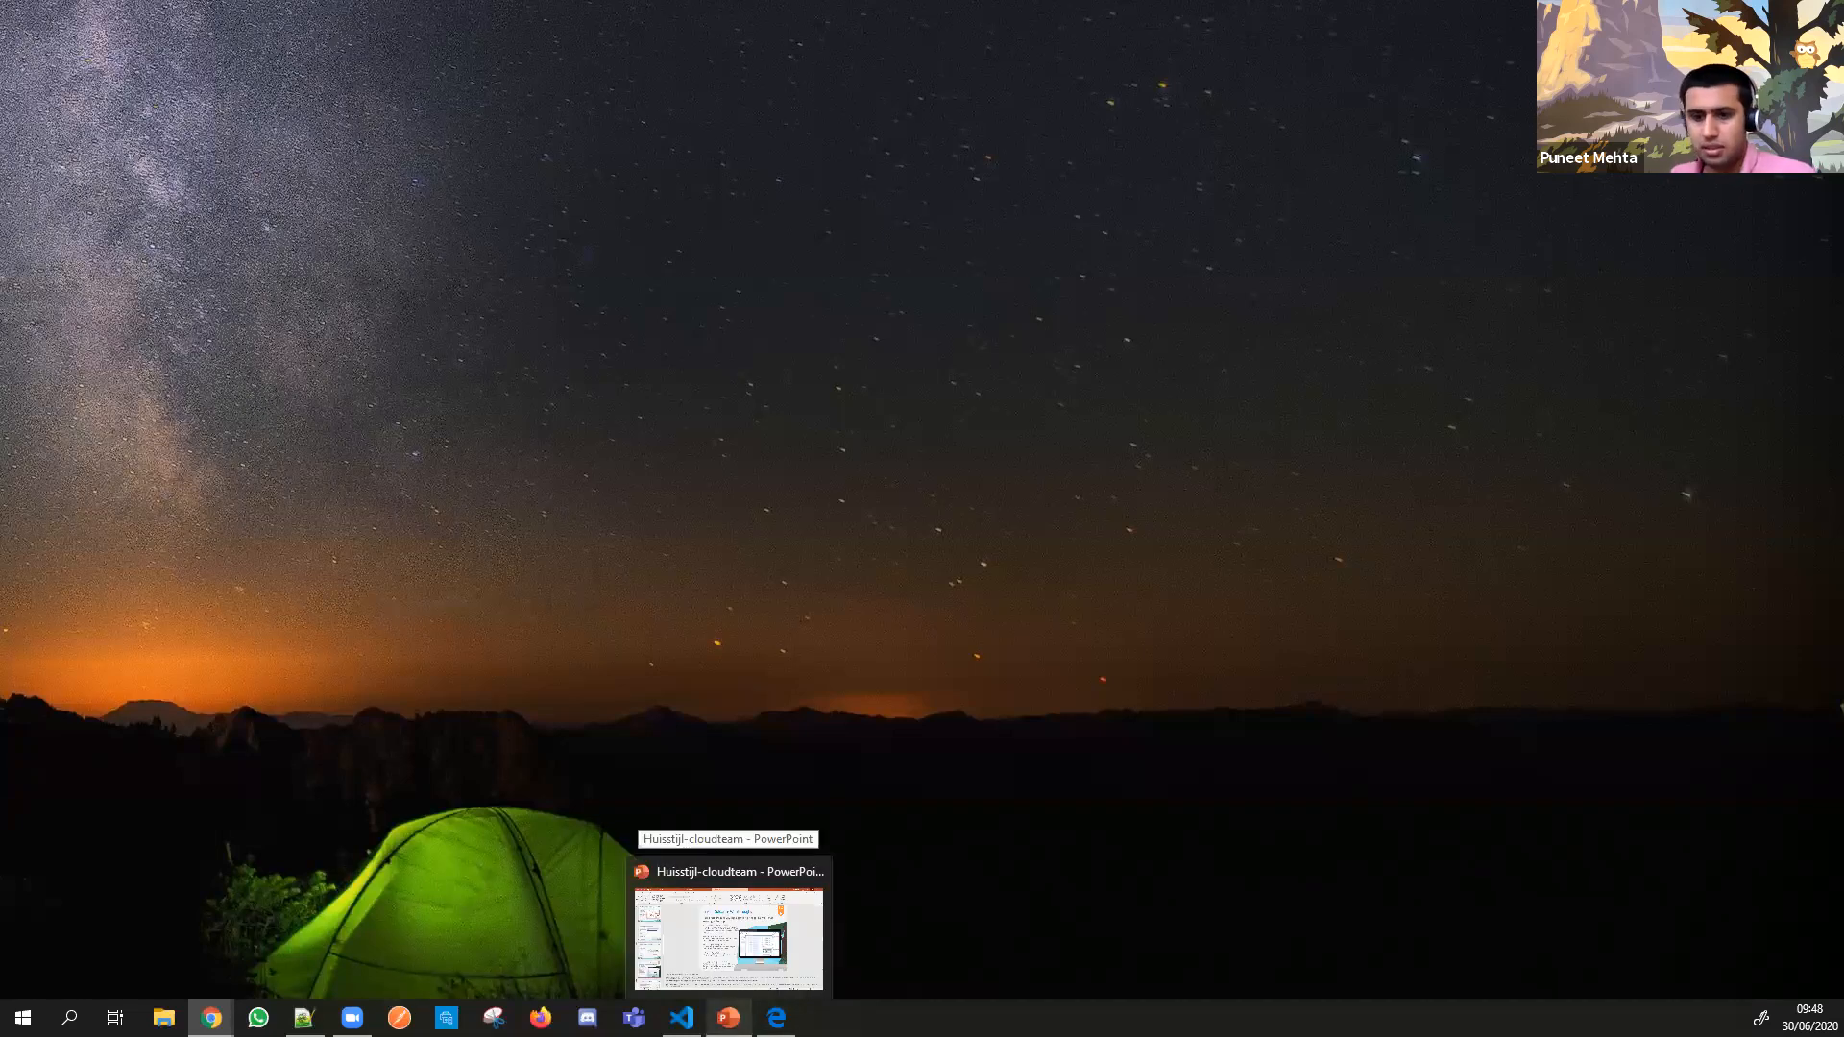
click(729, 1018)
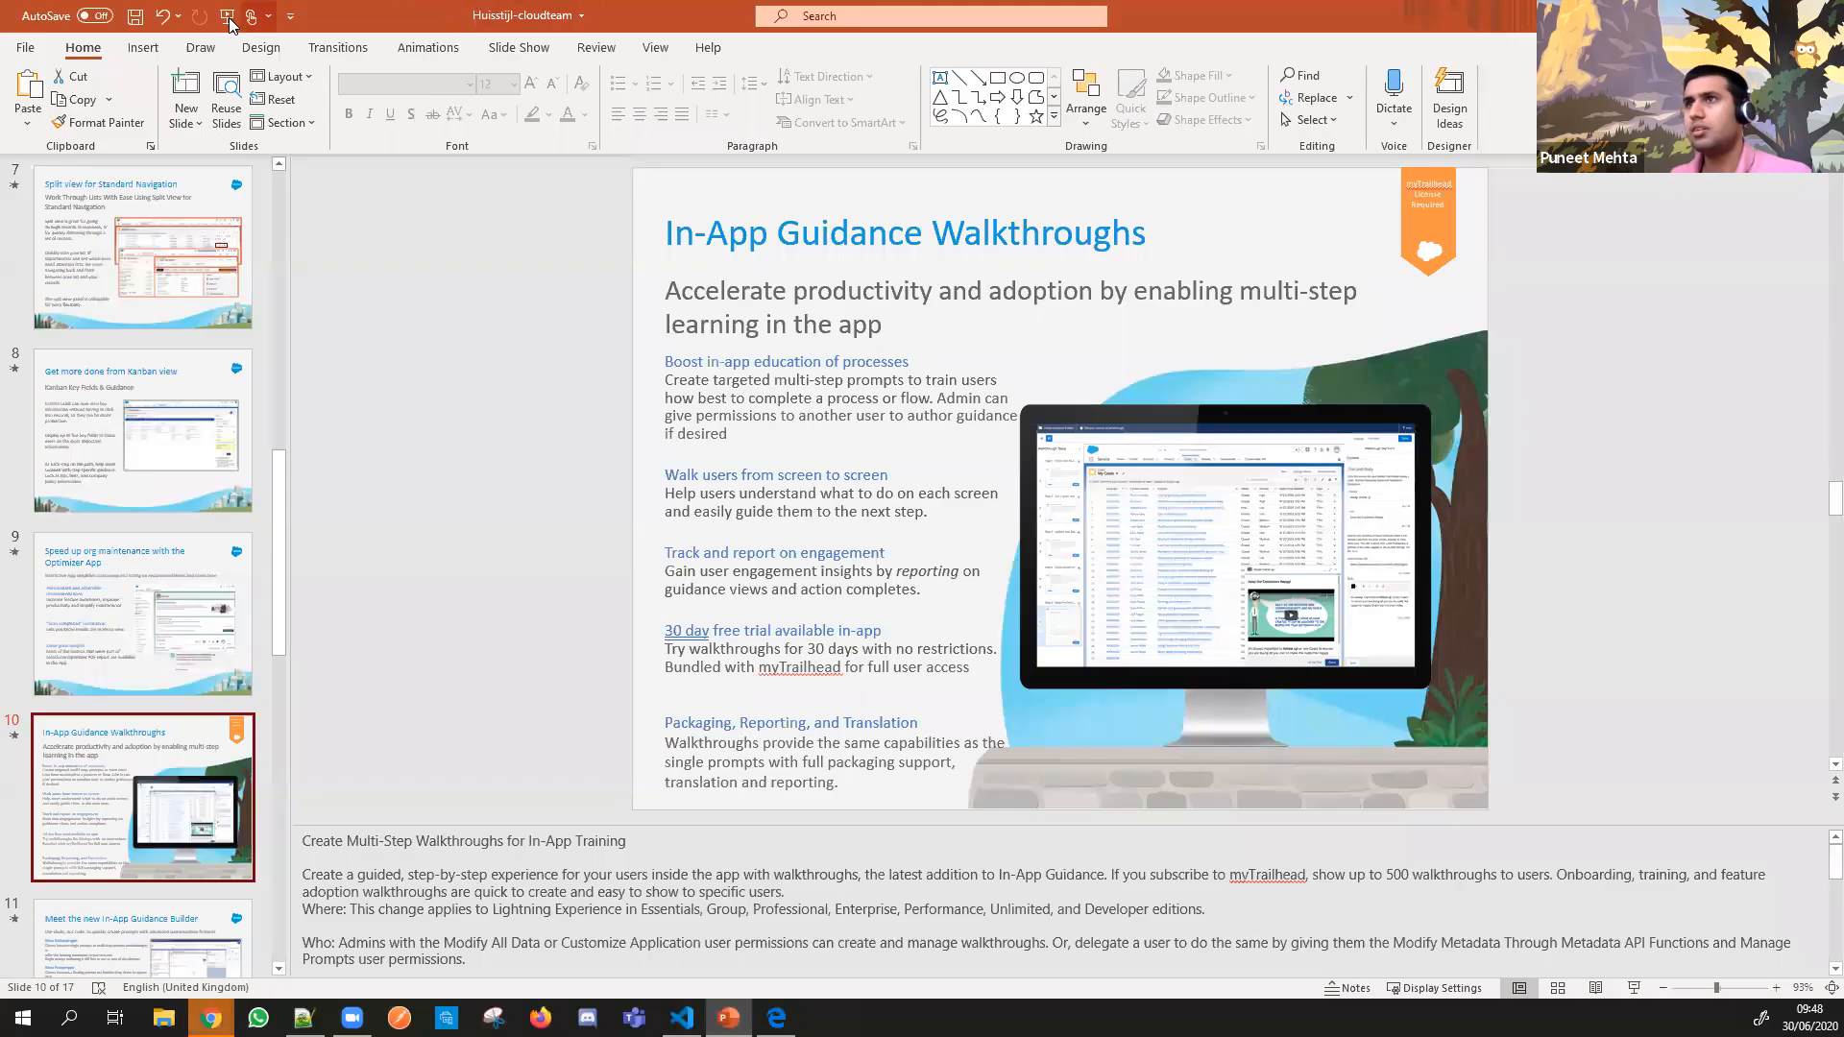
key(F5)
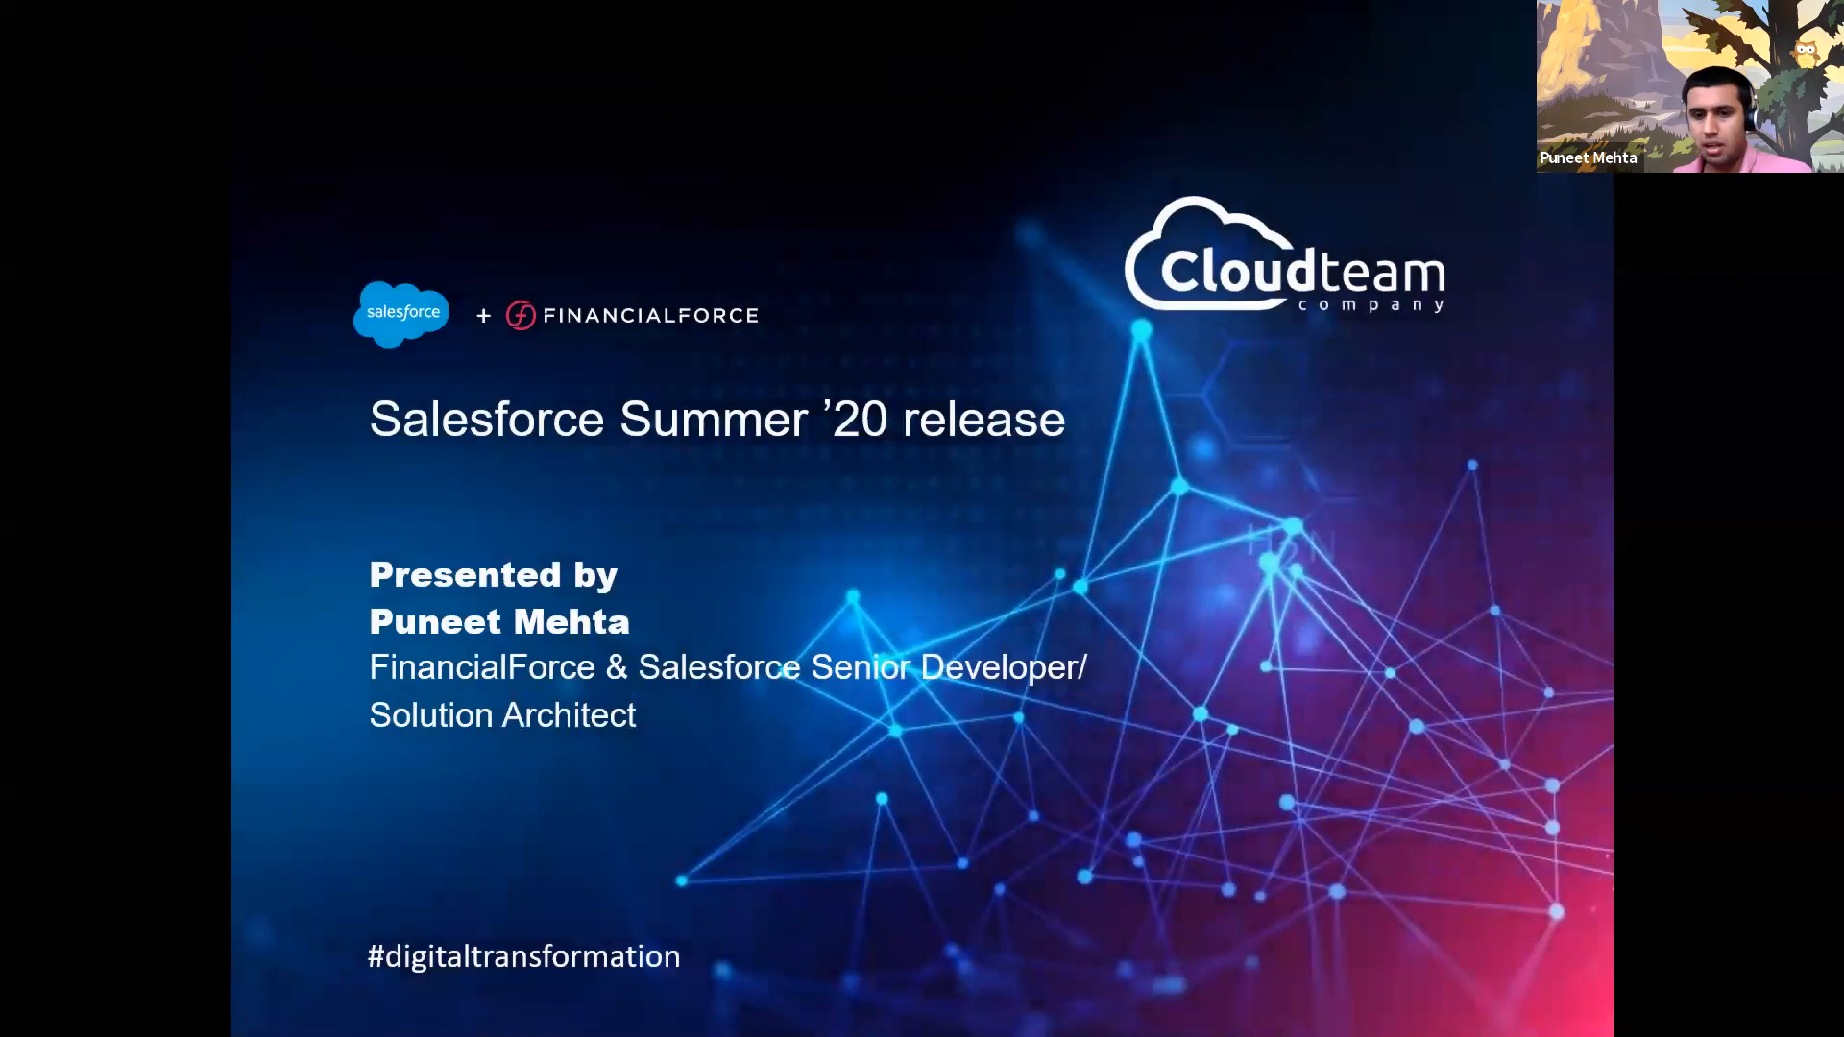
Step: Advance the slide show to the Report Subscription Attachment (Beta) slide
key(Right)
key(Right)
key(Right)
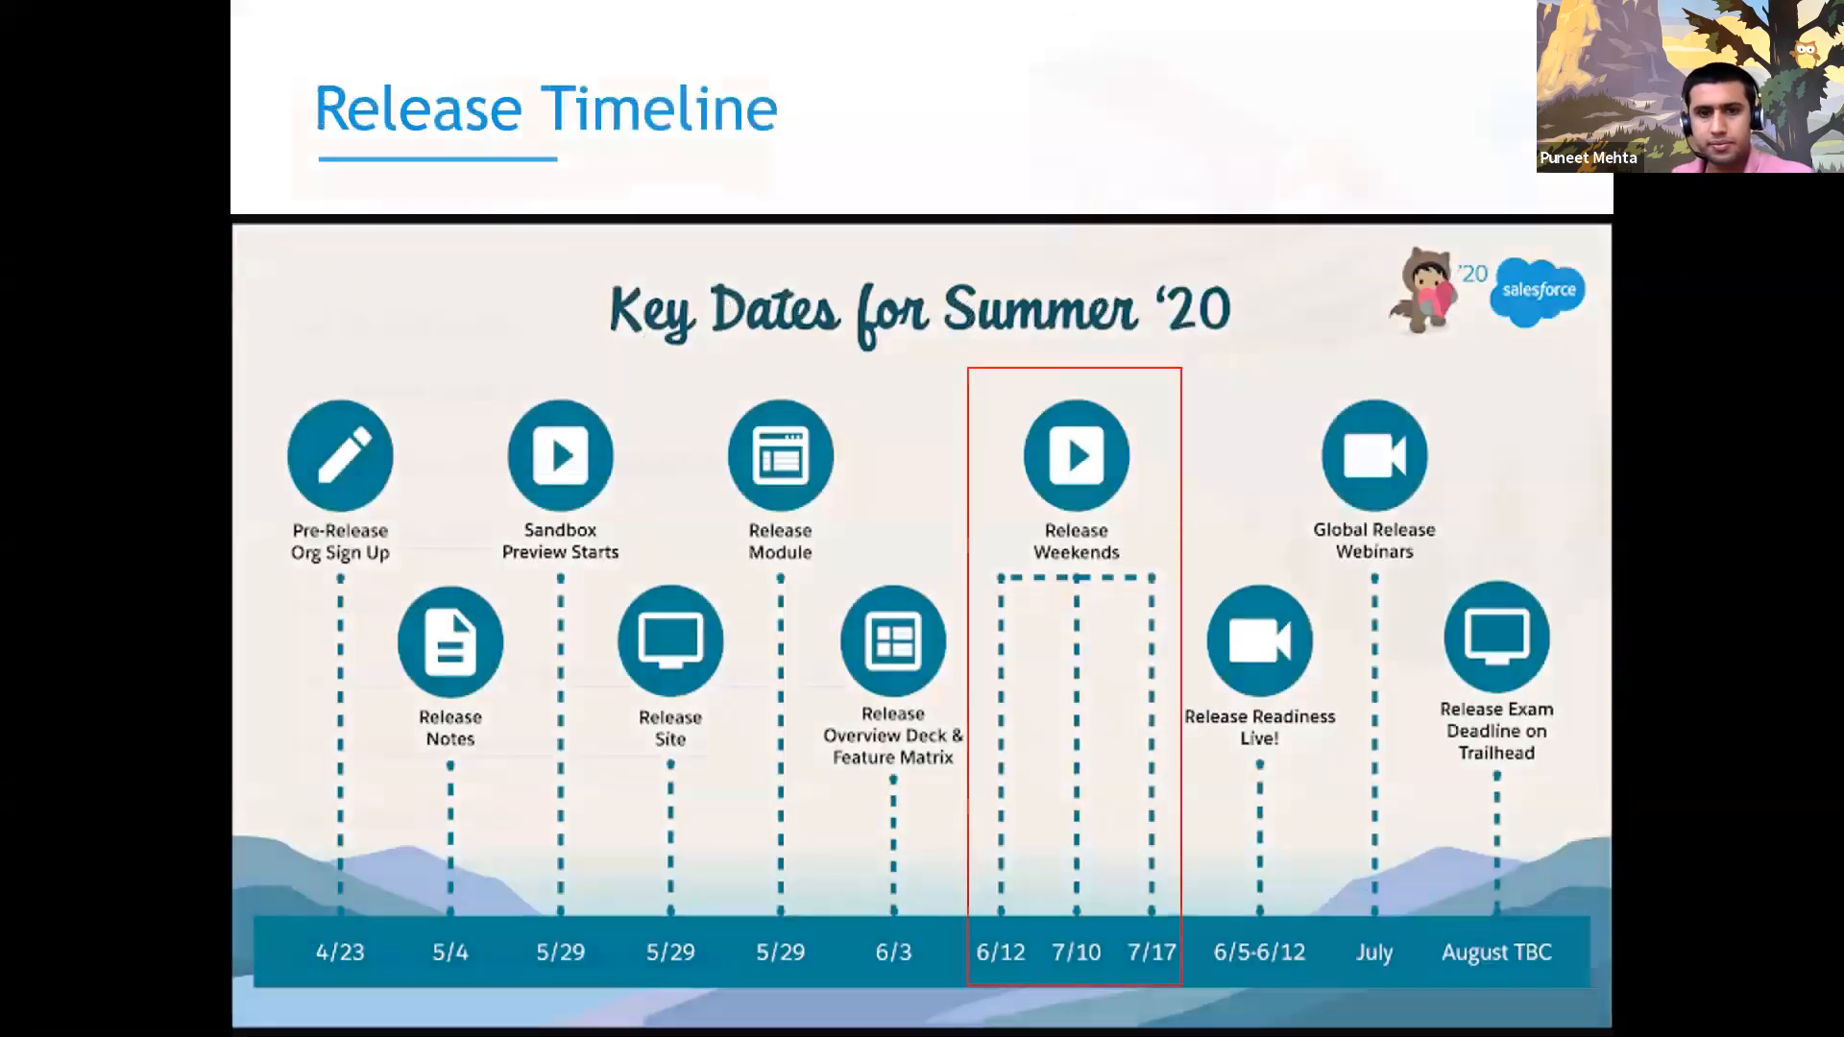
key(Right)
key(Right)
key(Right)
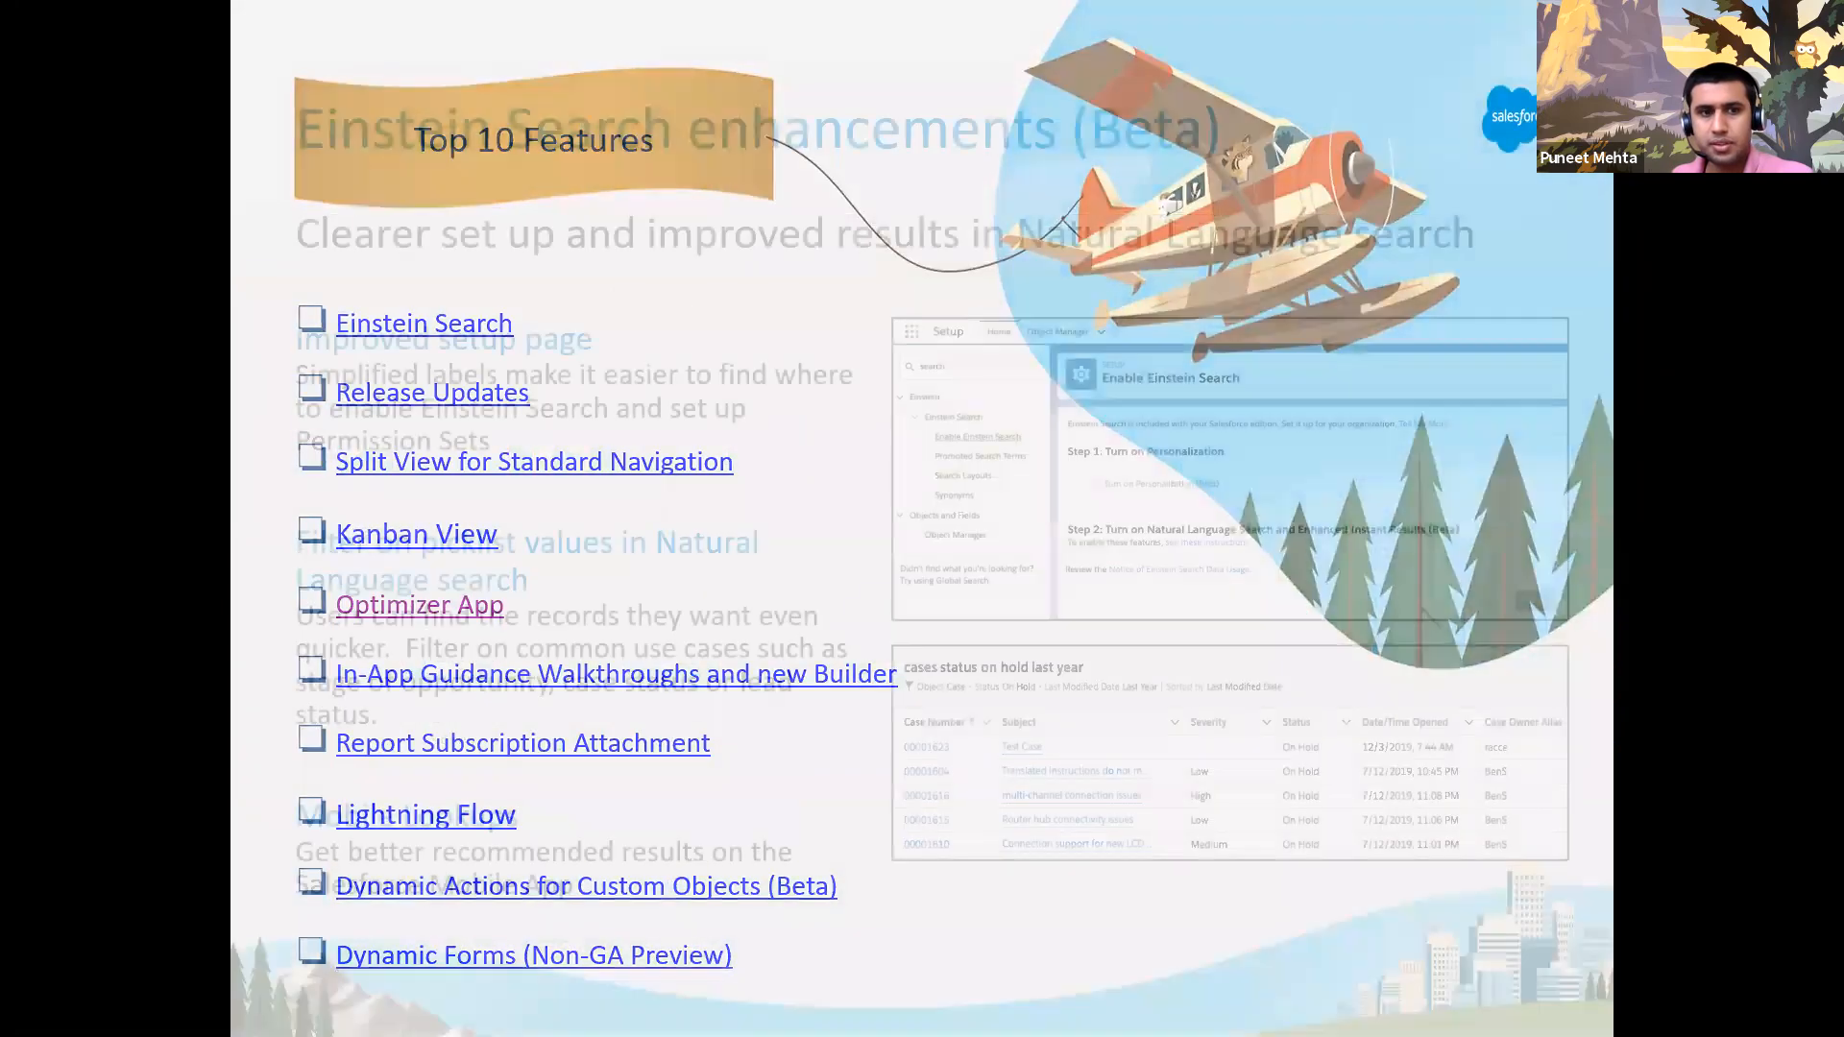
key(Right)
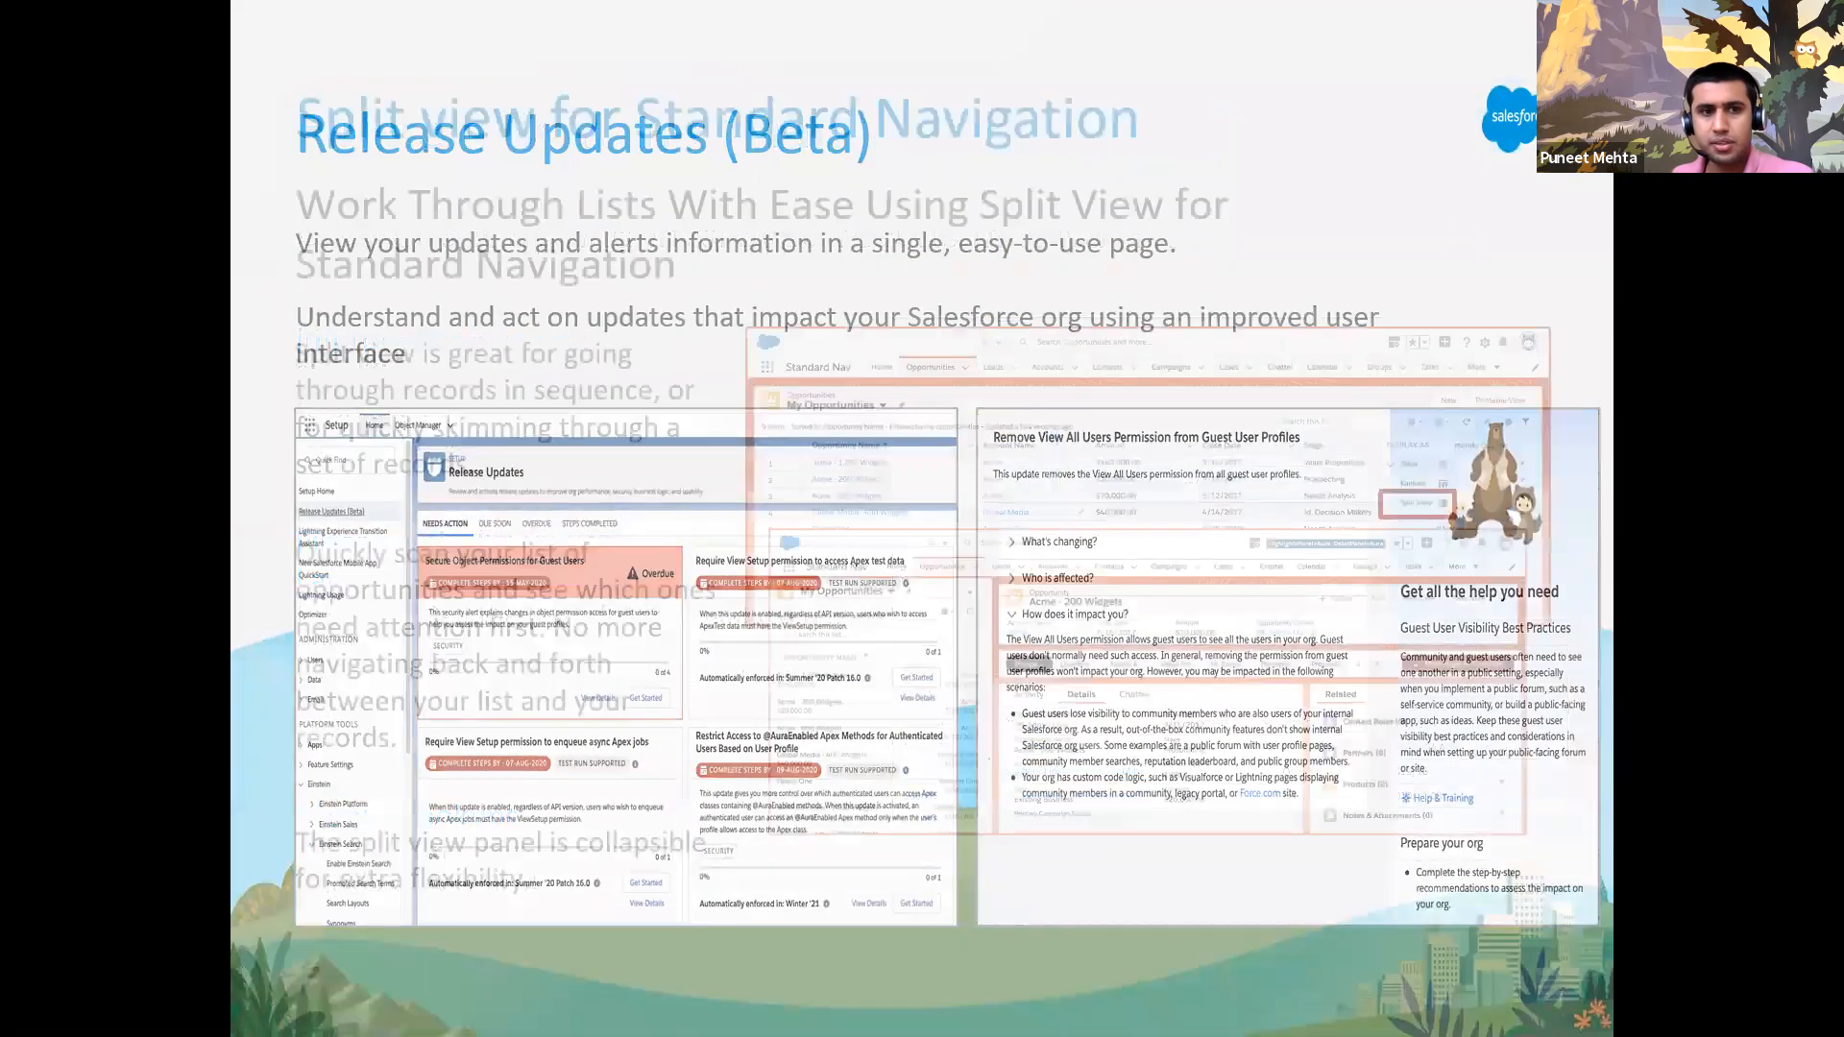
key(Right)
key(Right)
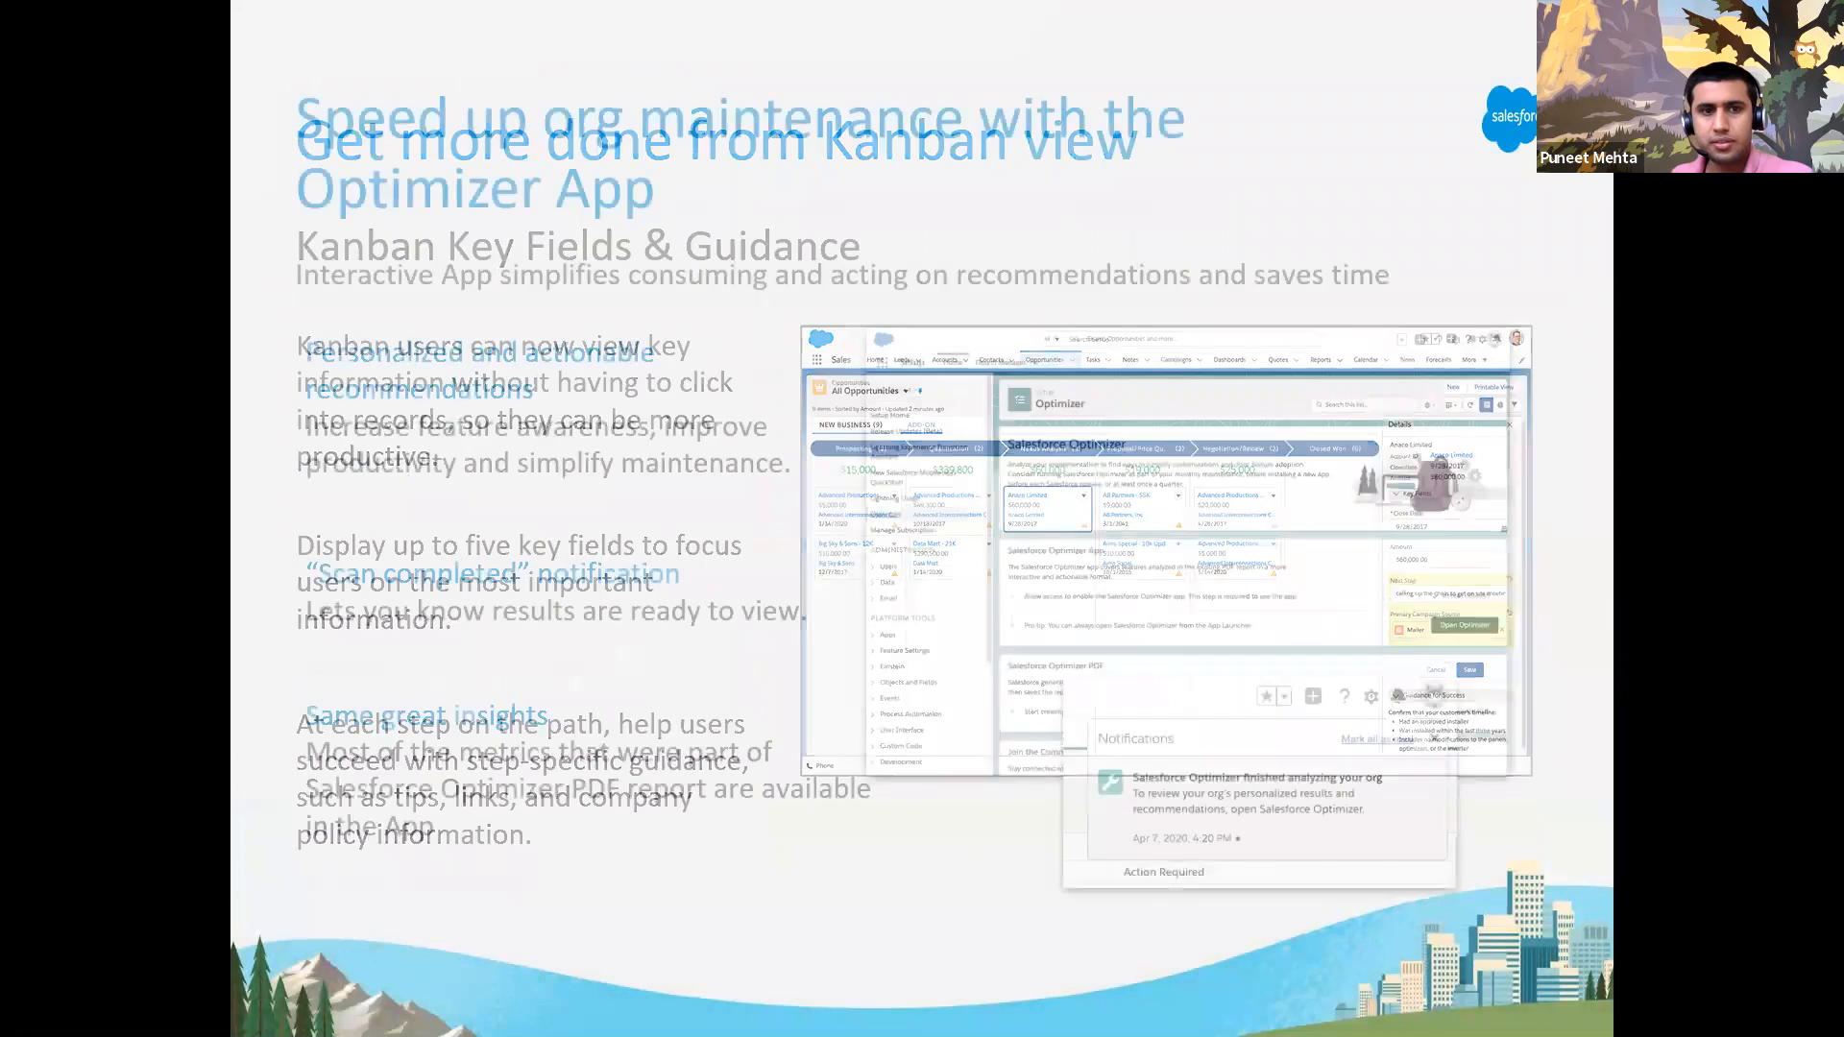
key(Right)
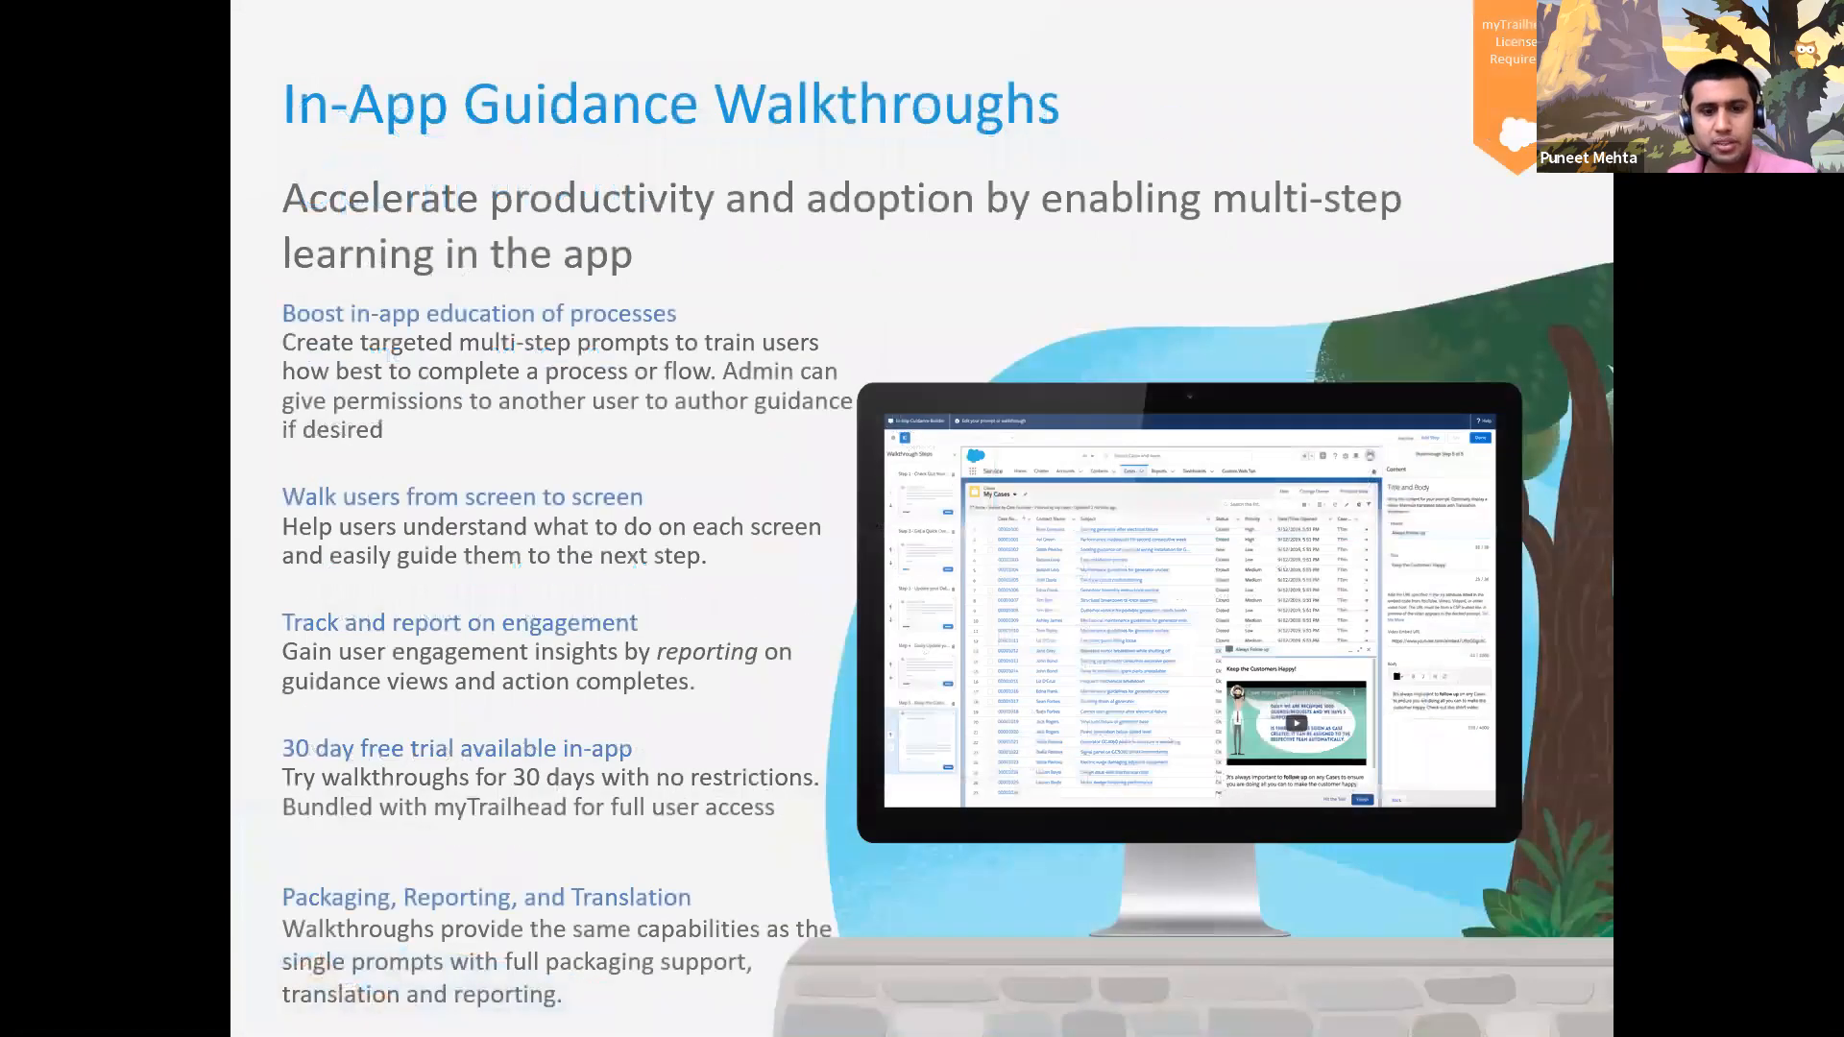
key(Right)
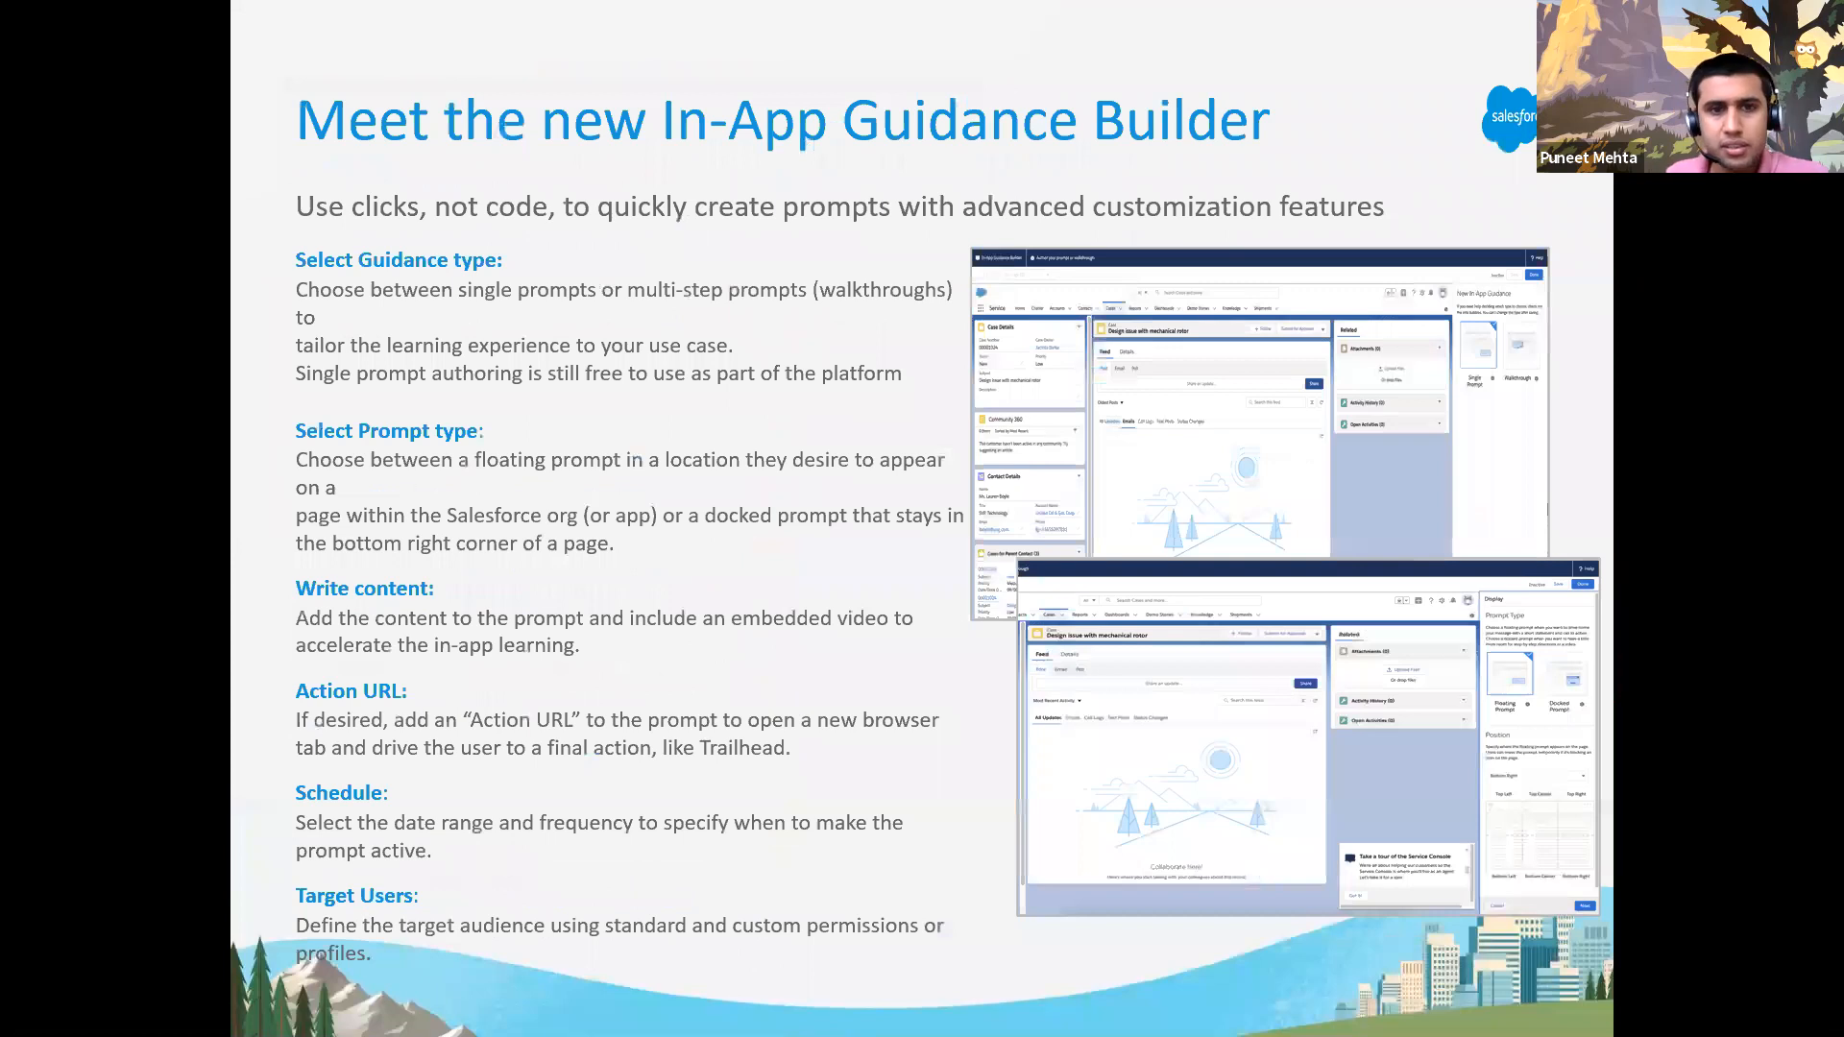
key(Right)
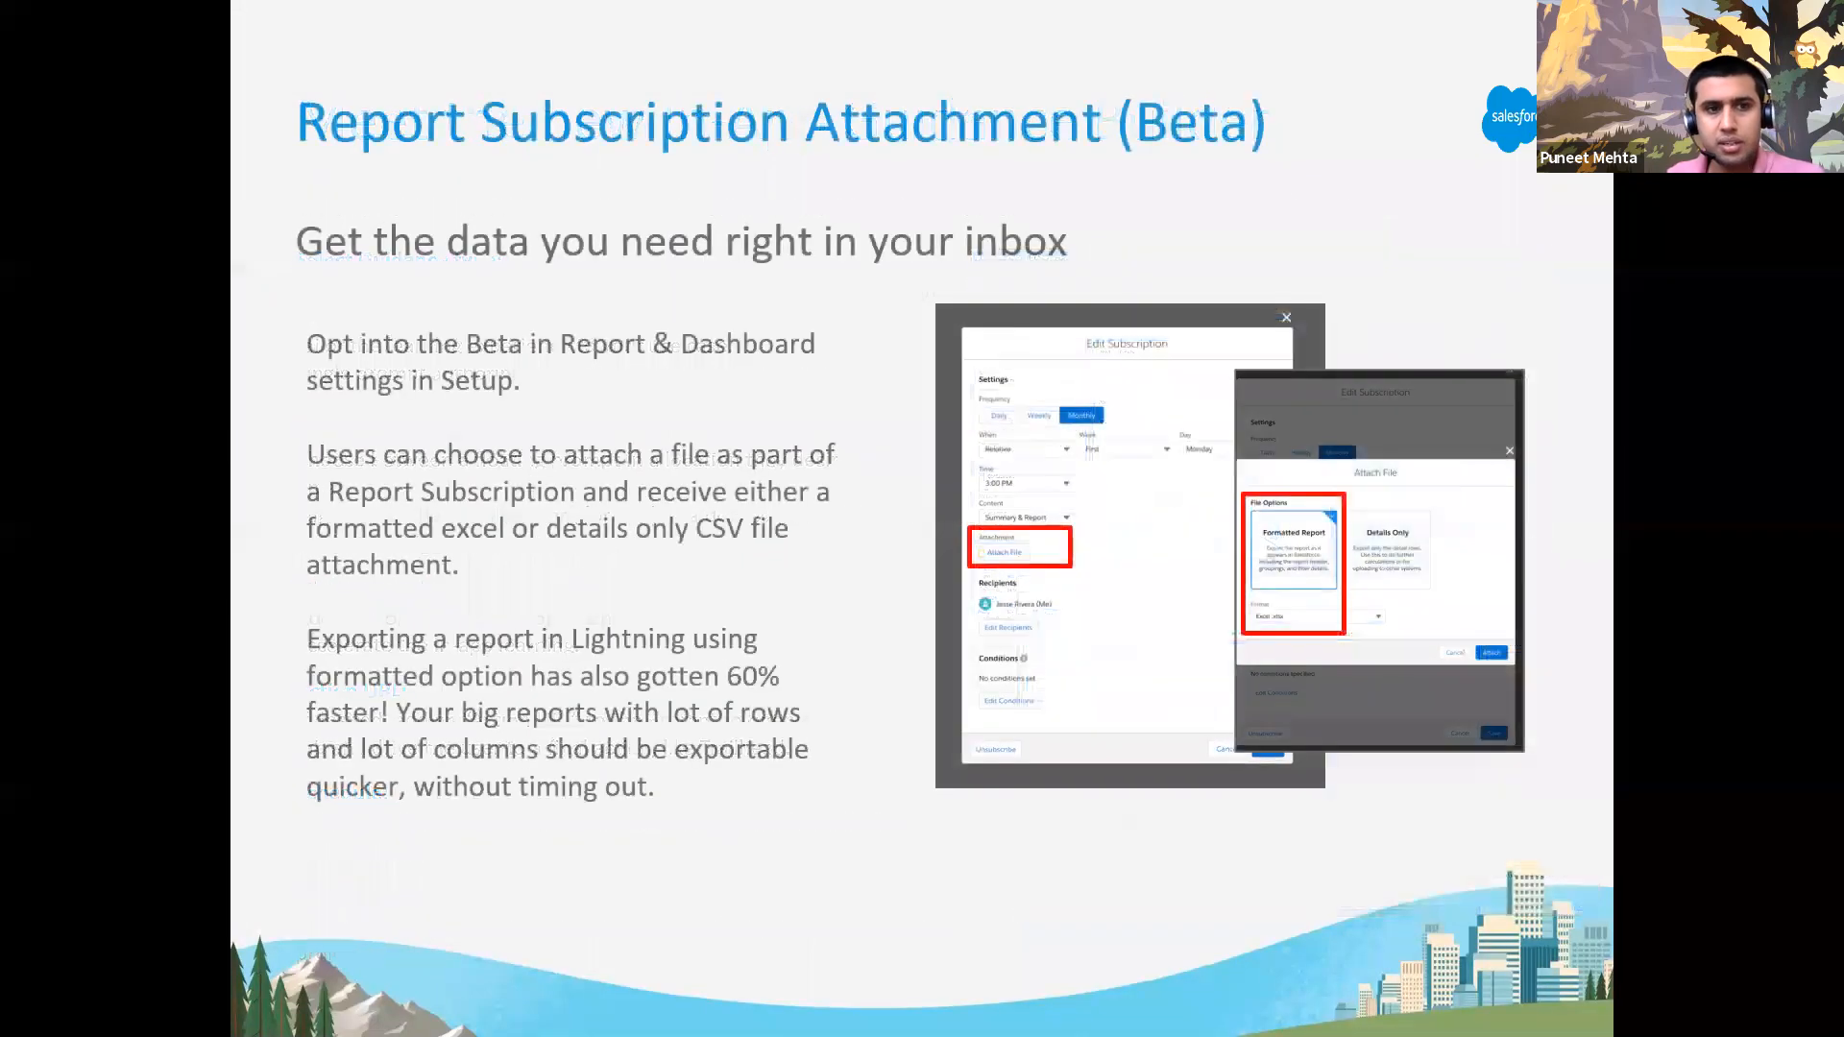
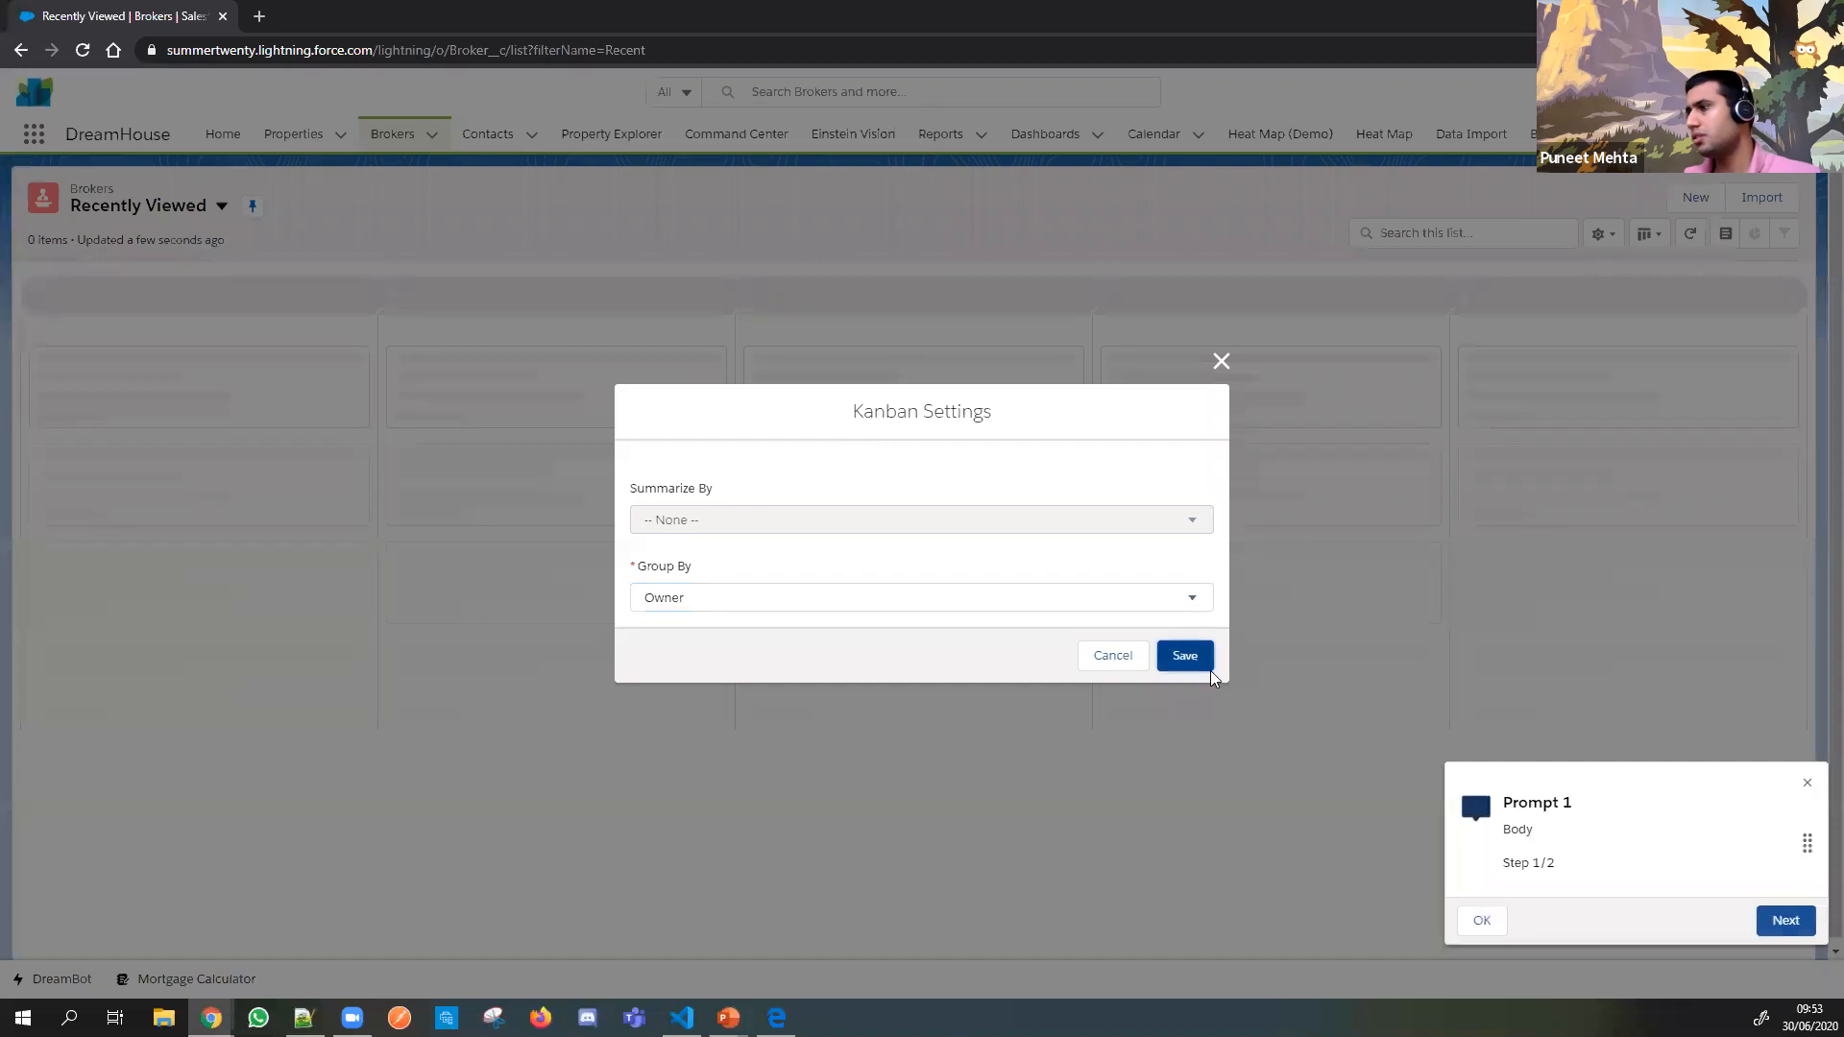
Step: Cancel the Kanban Settings, open a broker record in DreamHouse and edit its page in Lightning App Builder
click(1103, 657)
click(93, 329)
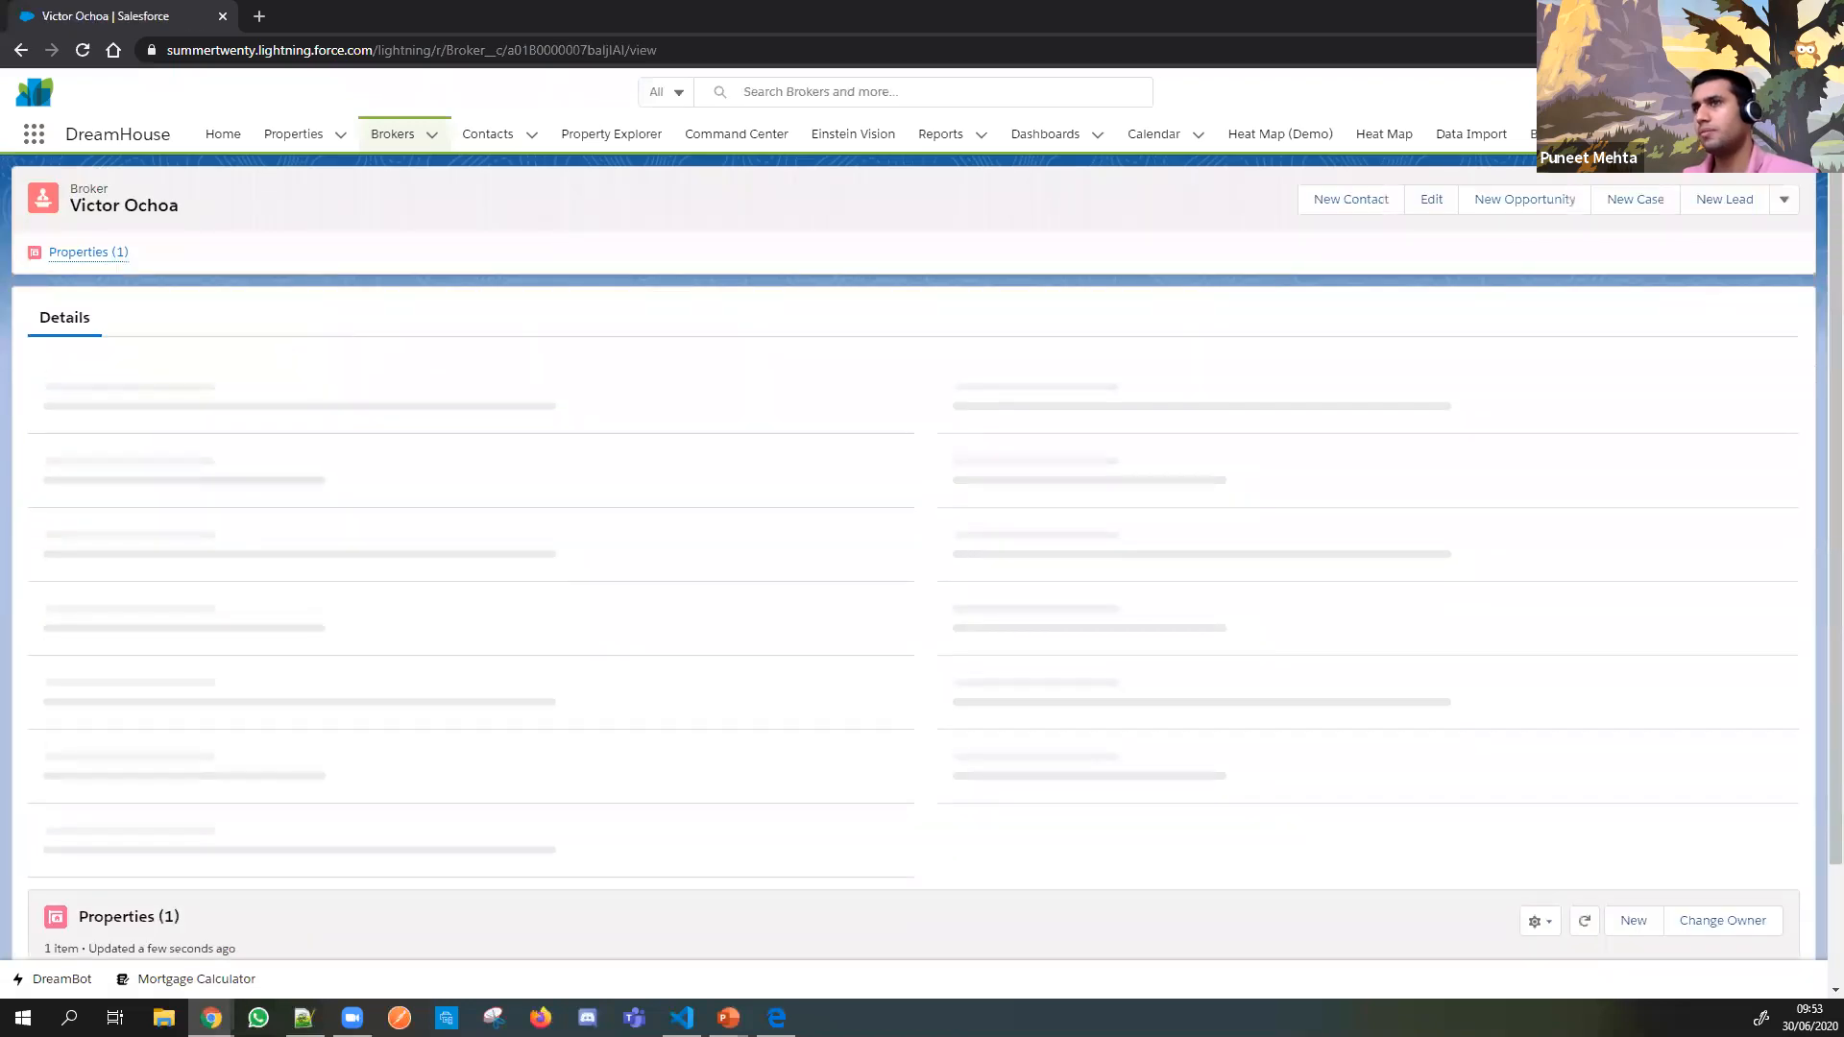
click(1729, 93)
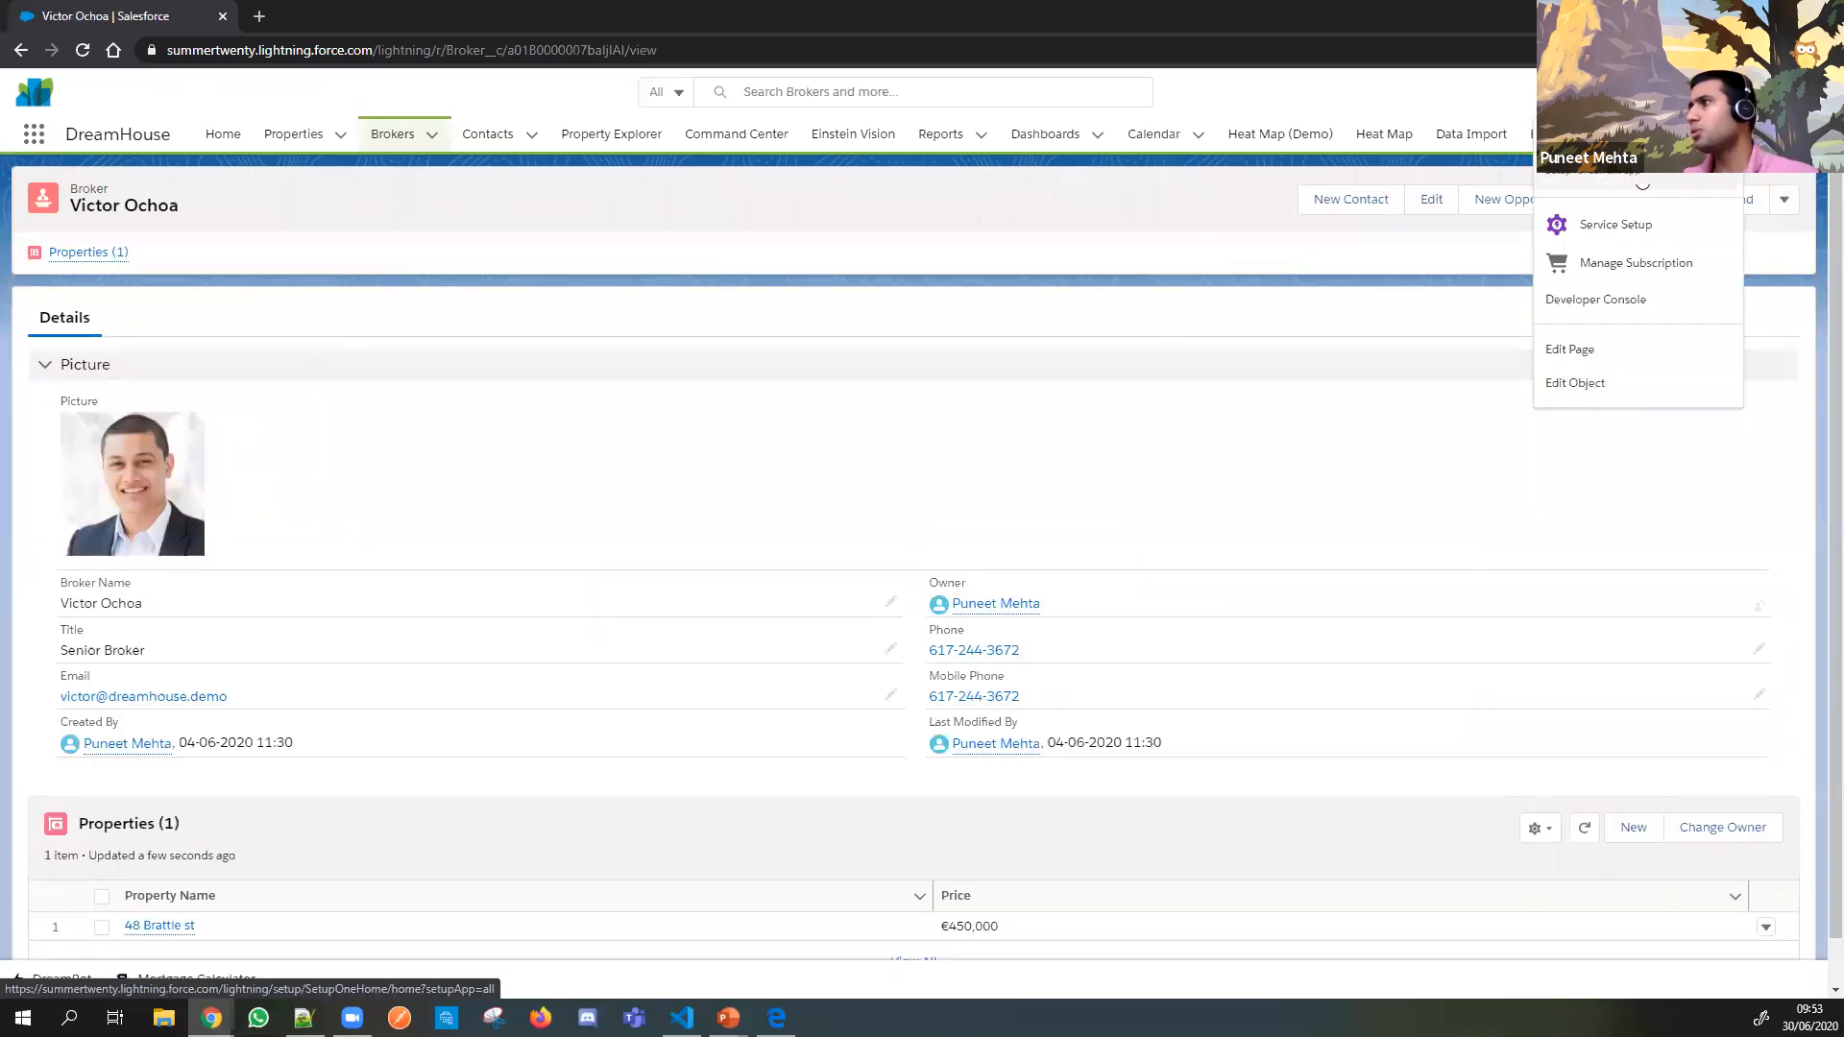
click(1657, 362)
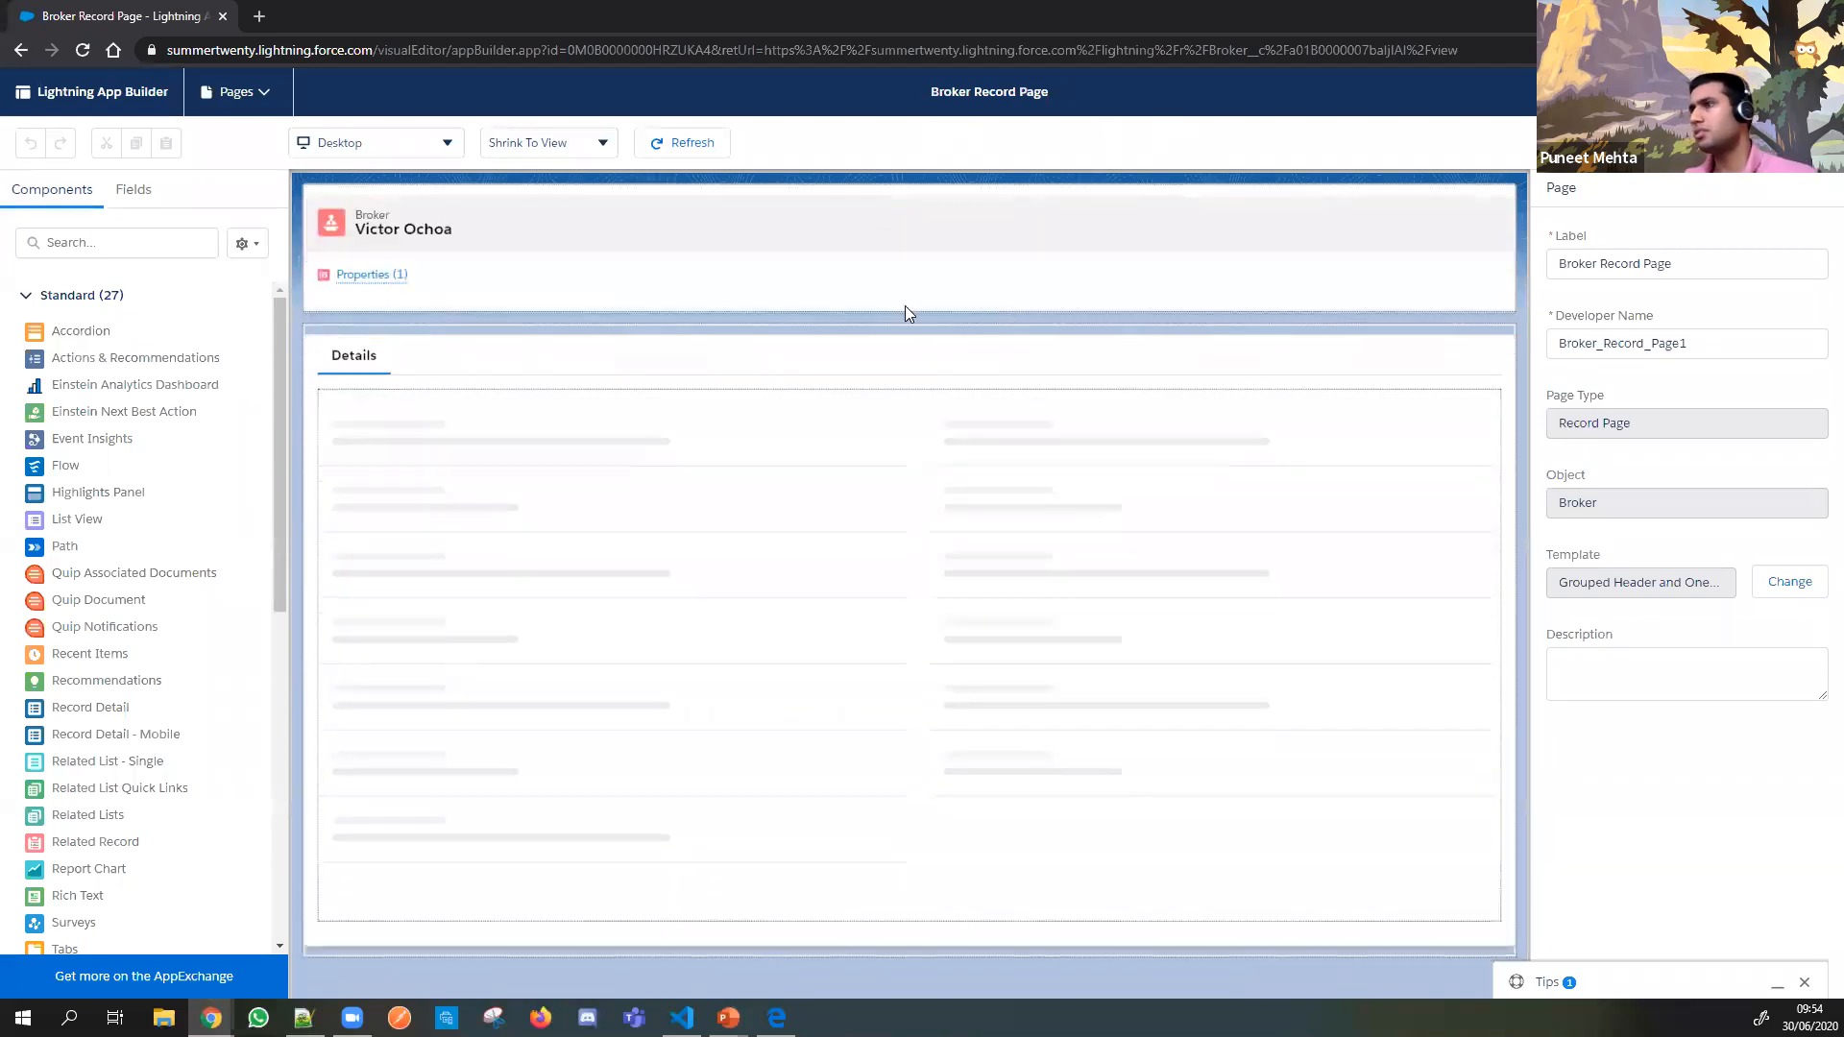
Step: Enable Dynamic Actions (Beta, desktop only) for the Highlights Panel of the Broker Record Page
click(1194, 288)
click(1212, 209)
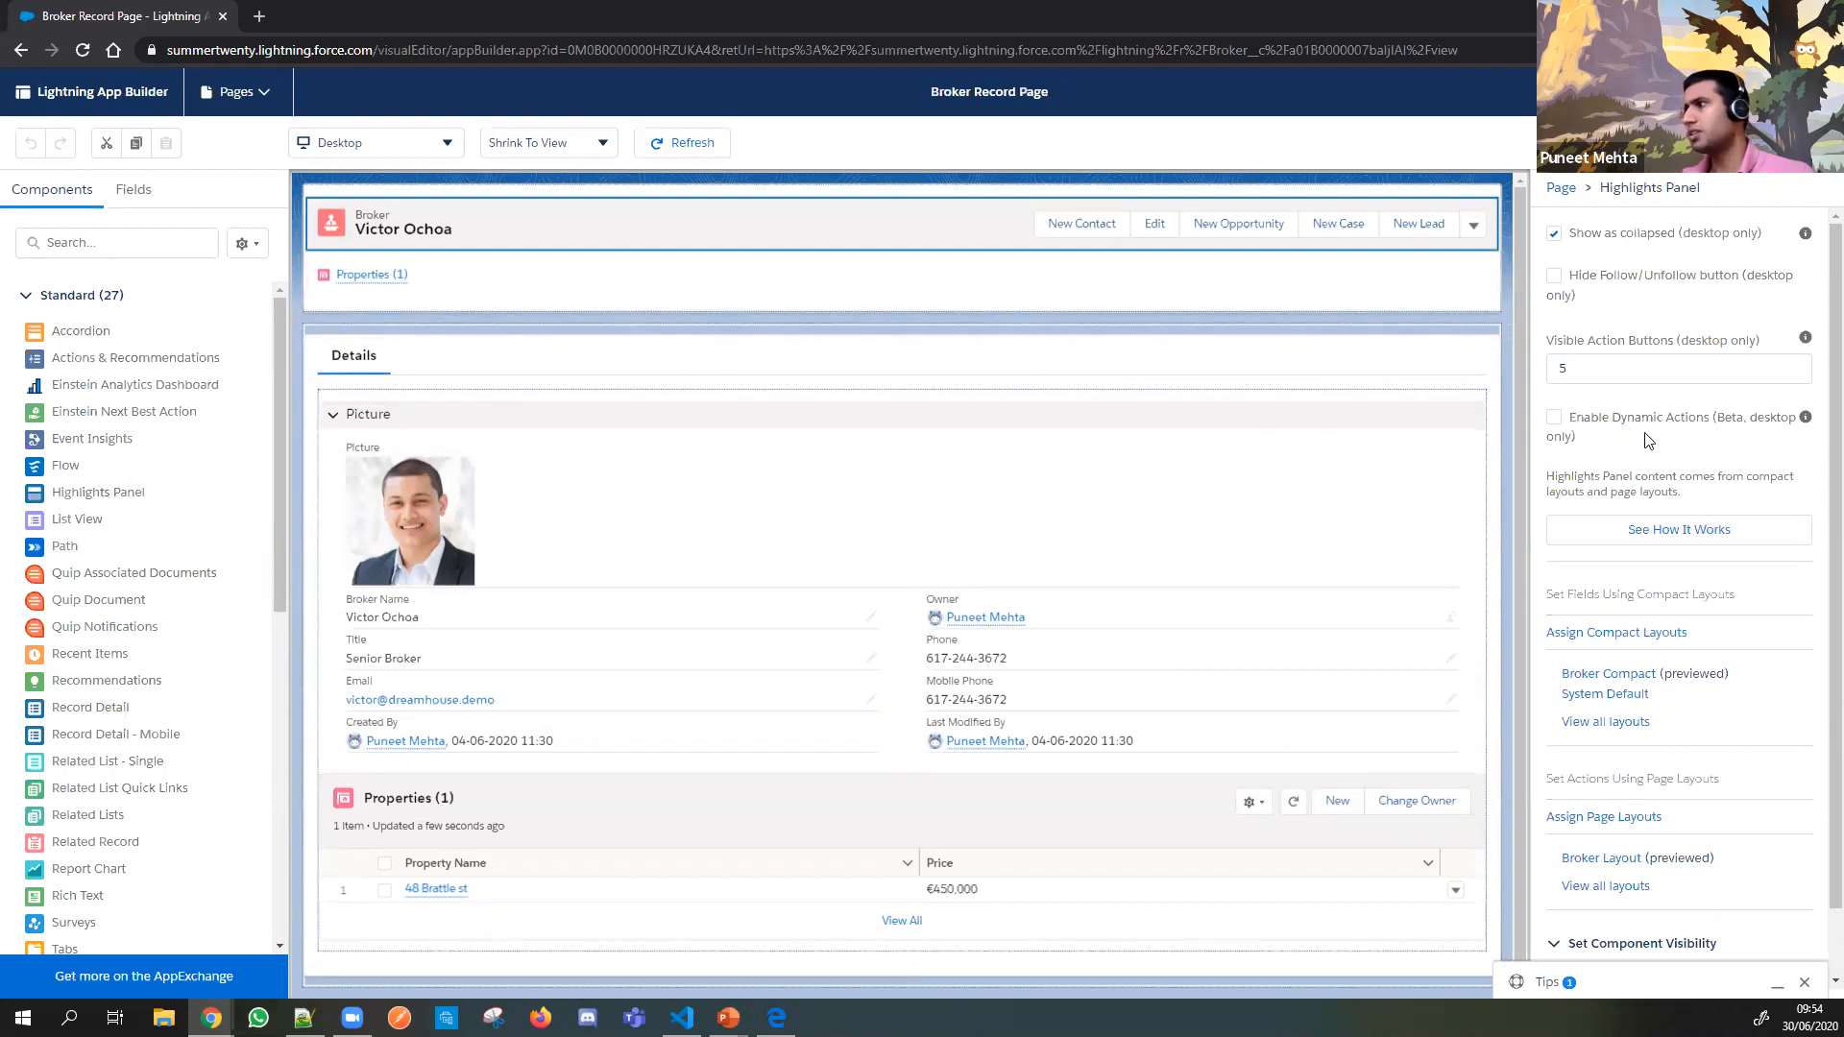
click(1556, 421)
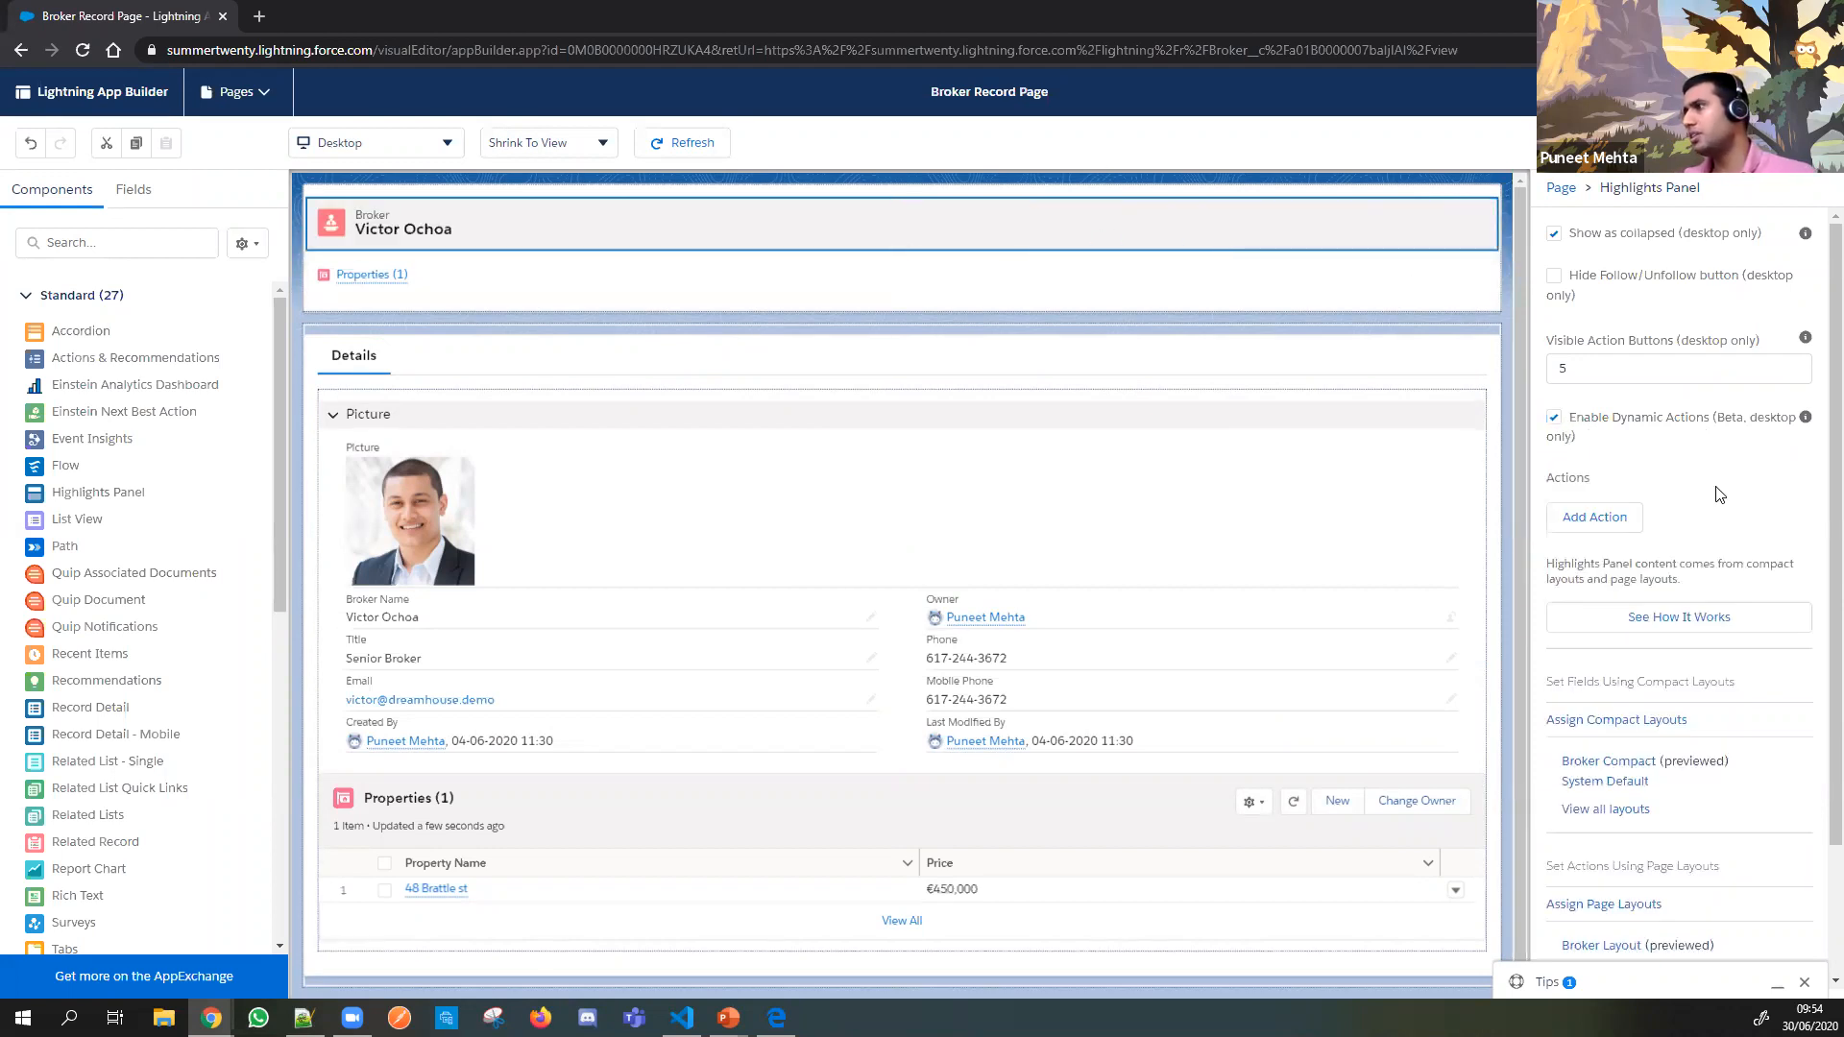
Step: Add the standard Edit action to the Highlights Panel's dynamic actions
click(1580, 520)
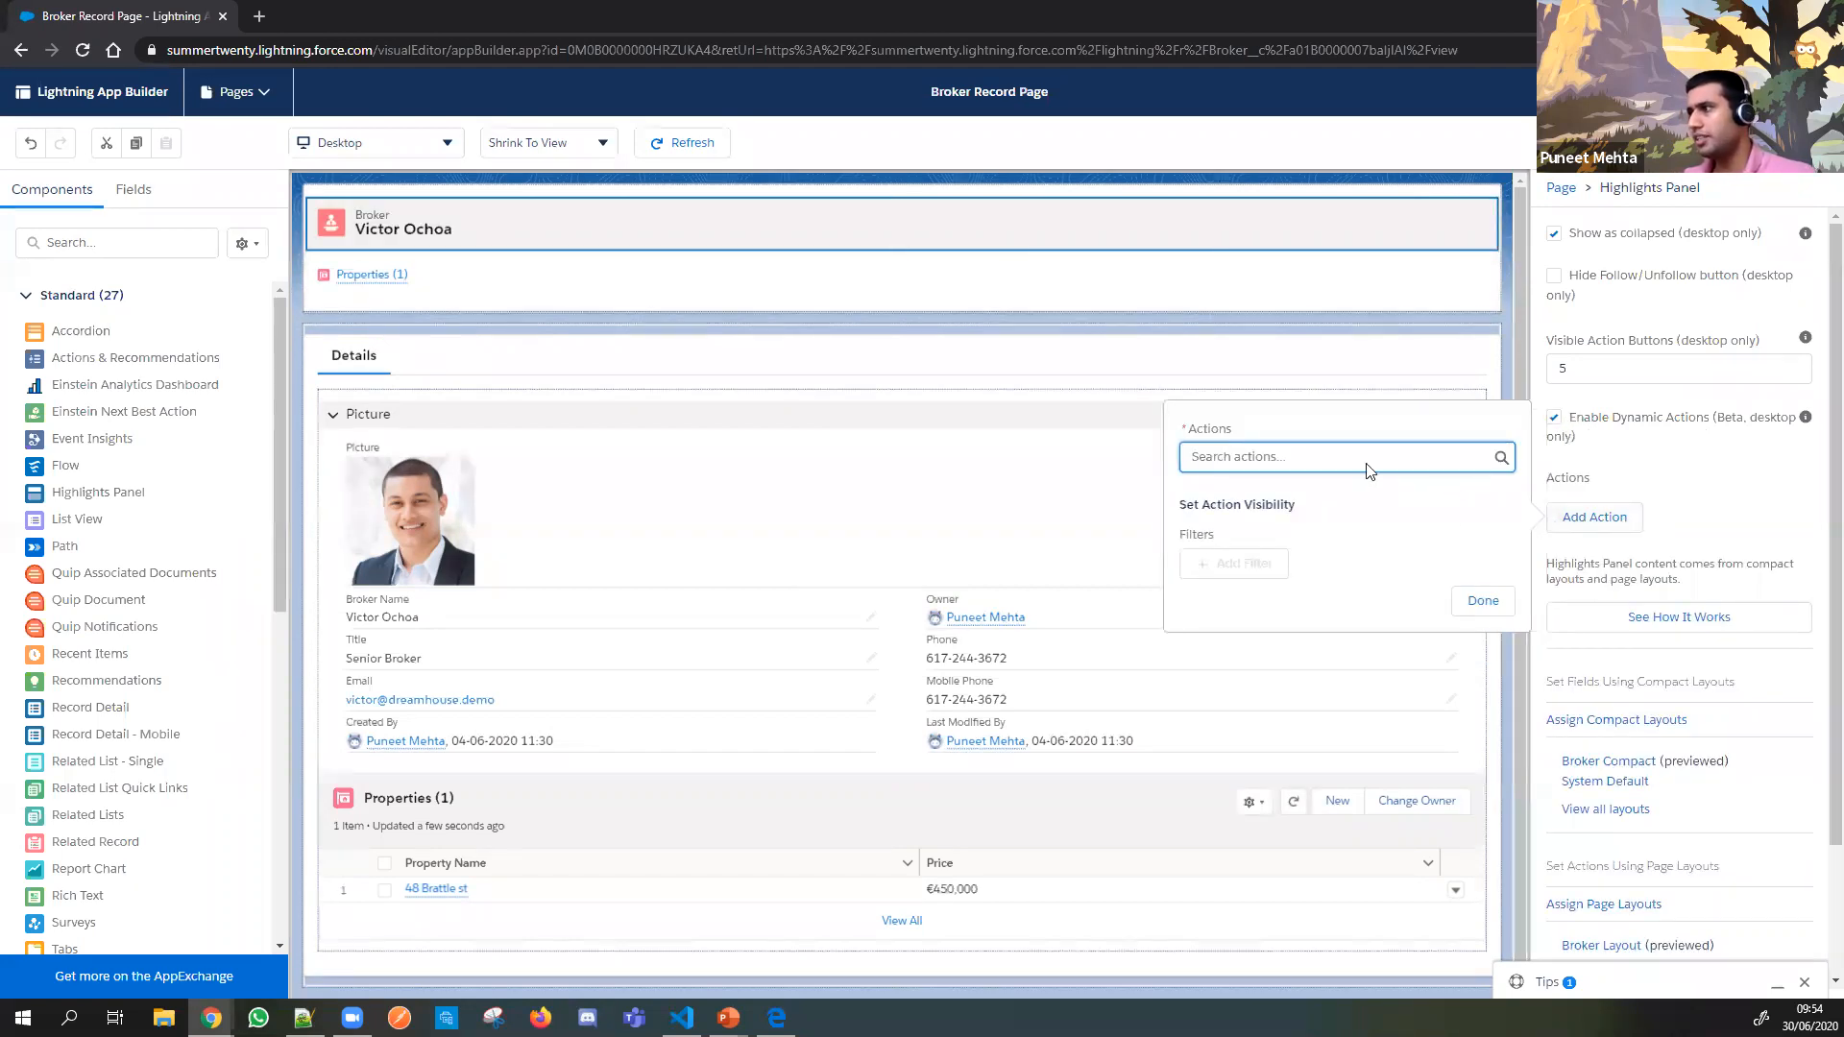
text(fo)
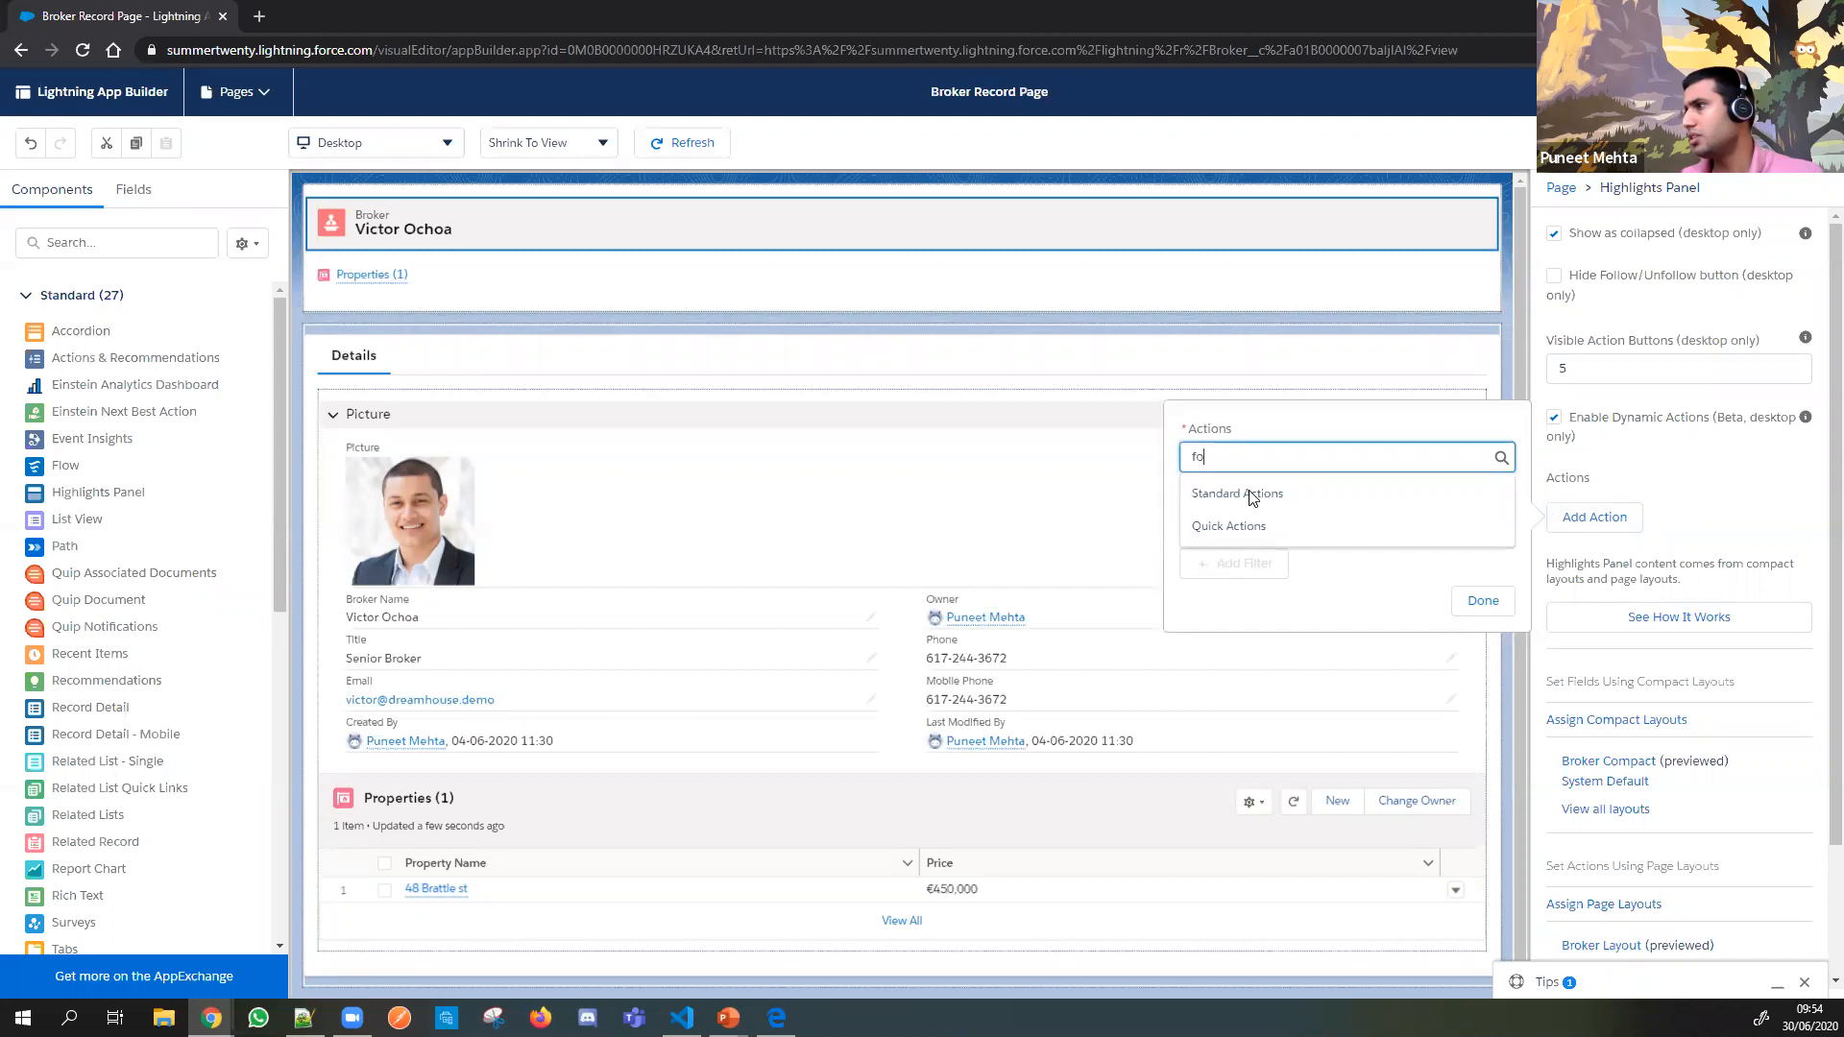
key(BackSpace)
key(BackSpace)
text(ed)
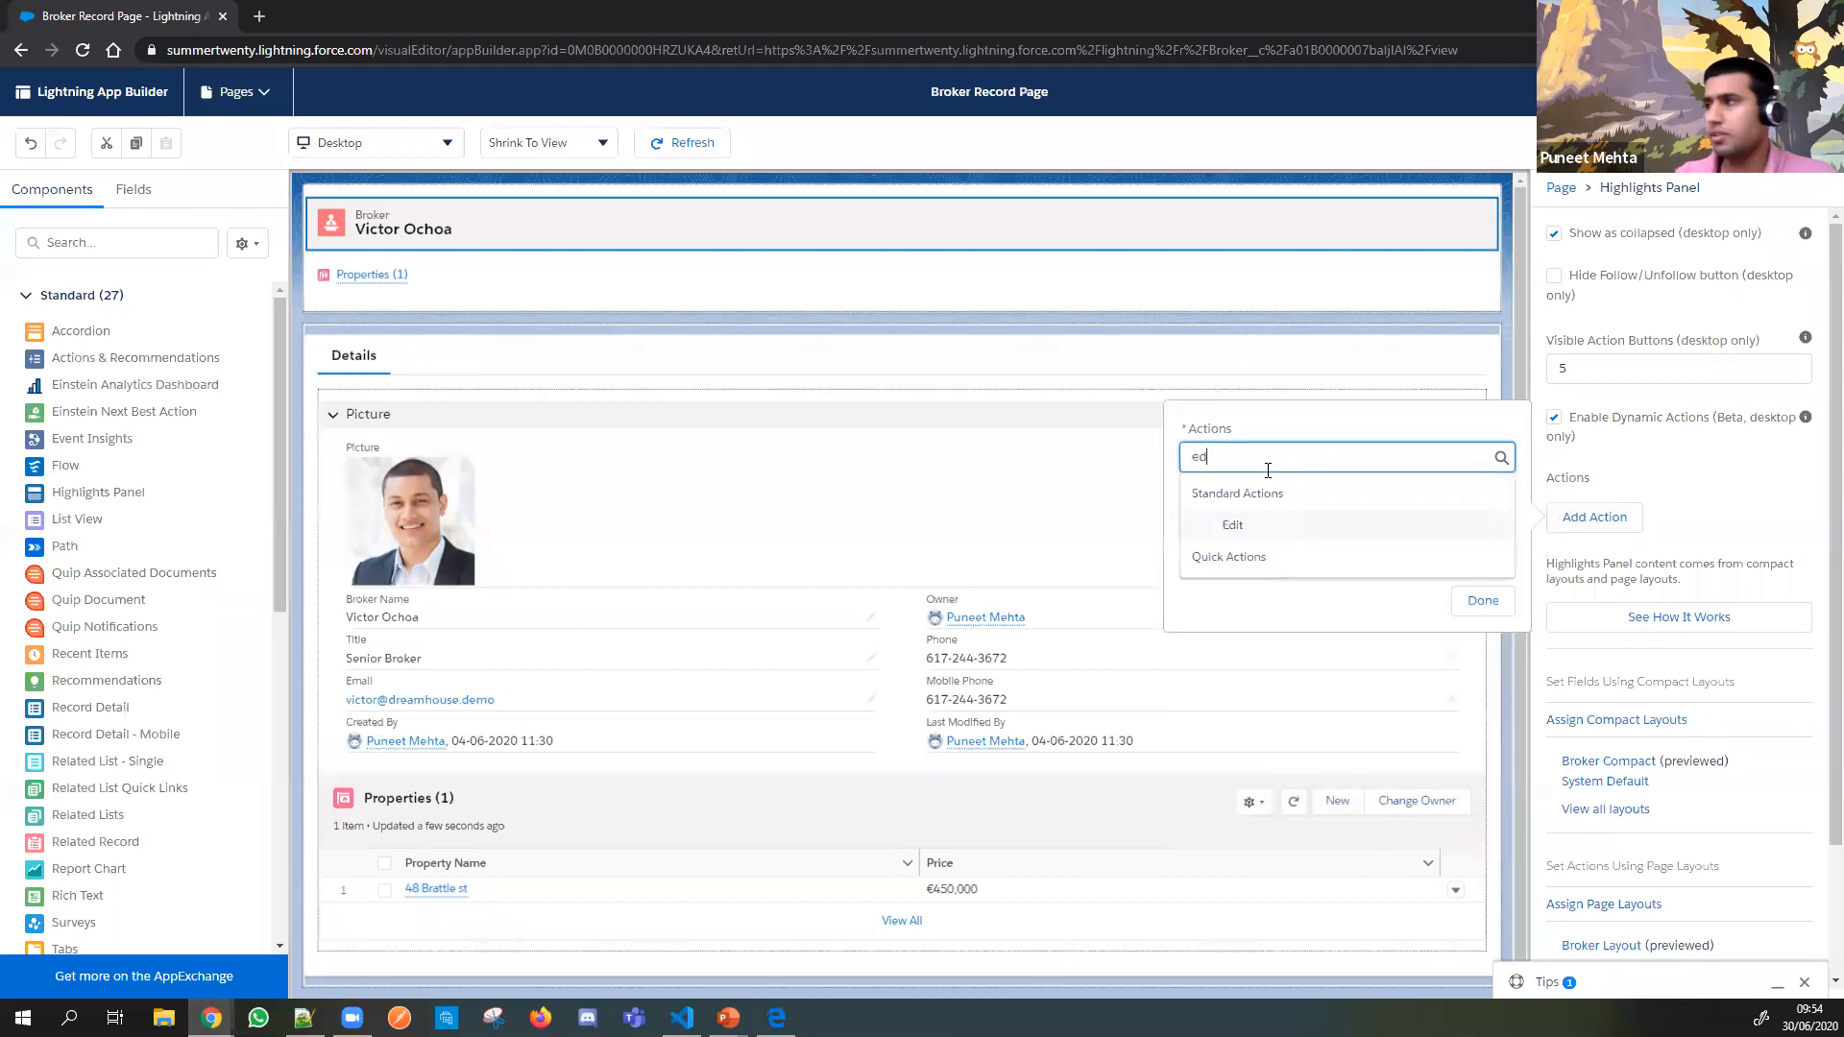
click(1284, 529)
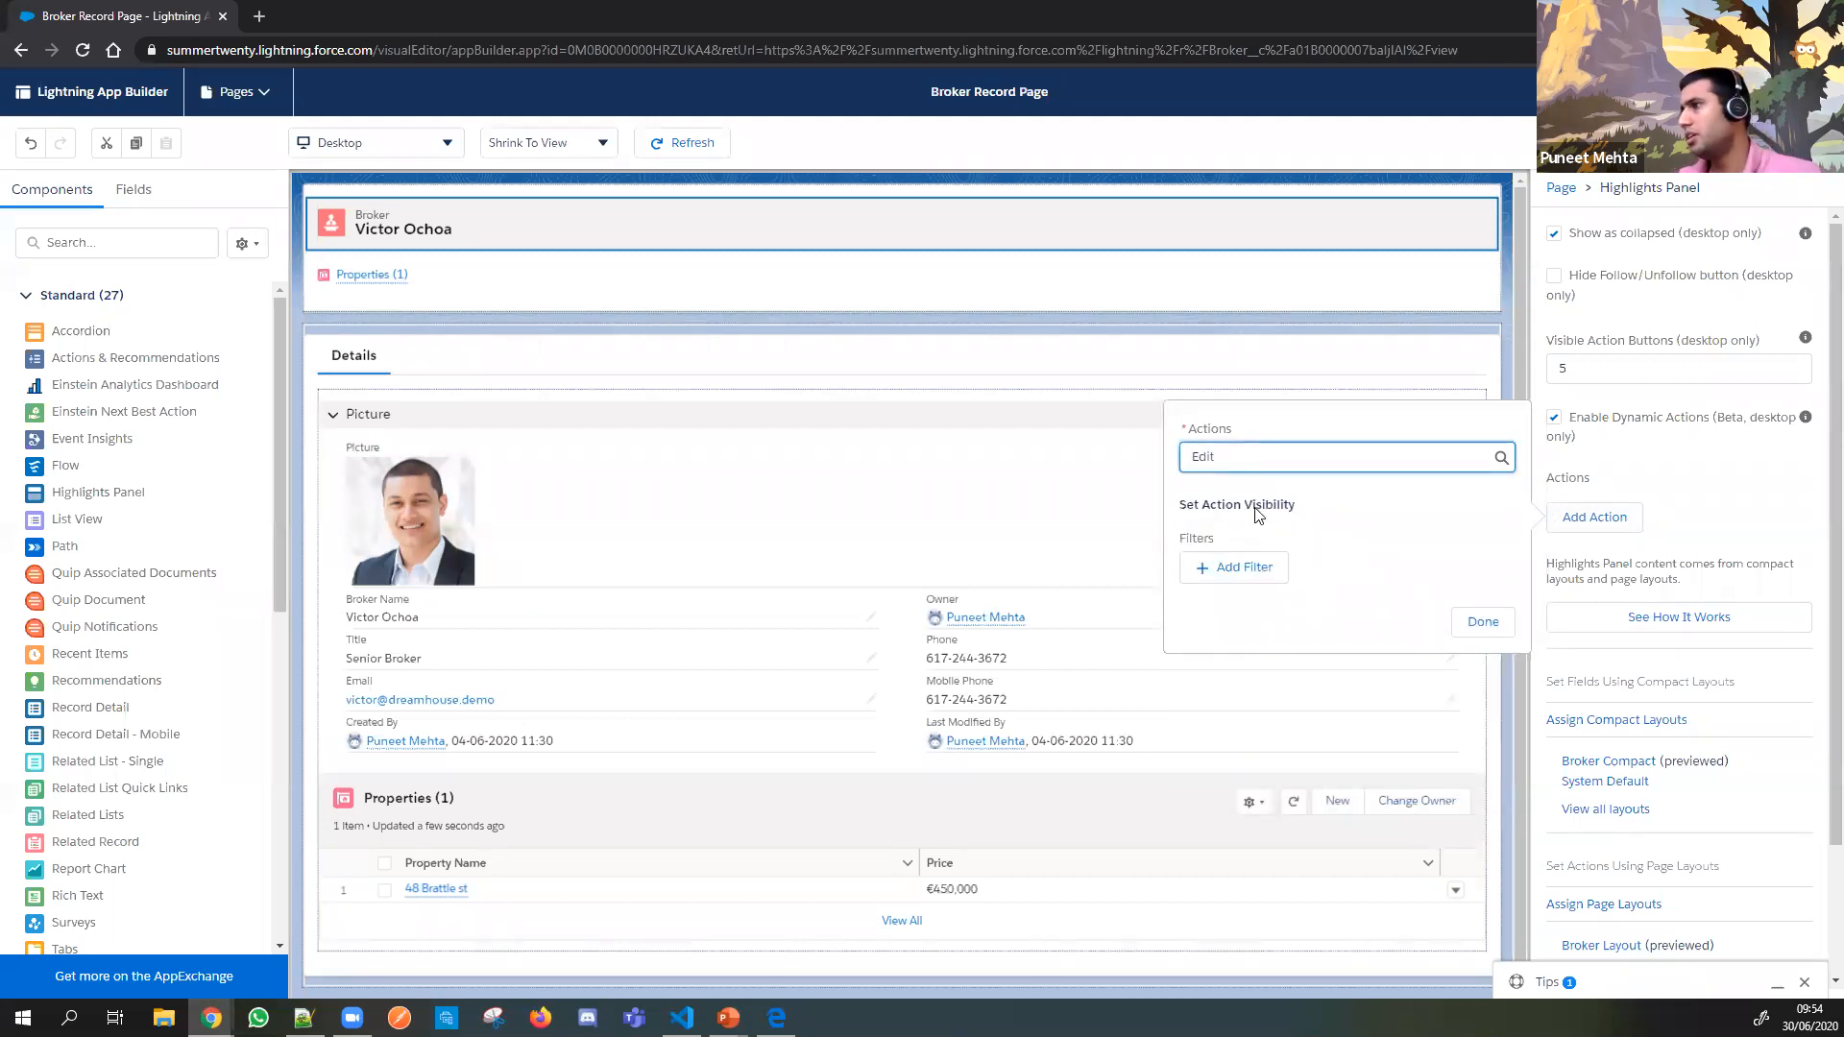
Step: Add a visibility filter to the Edit action so it appears when the record's Title contains "Dr"
click(1234, 572)
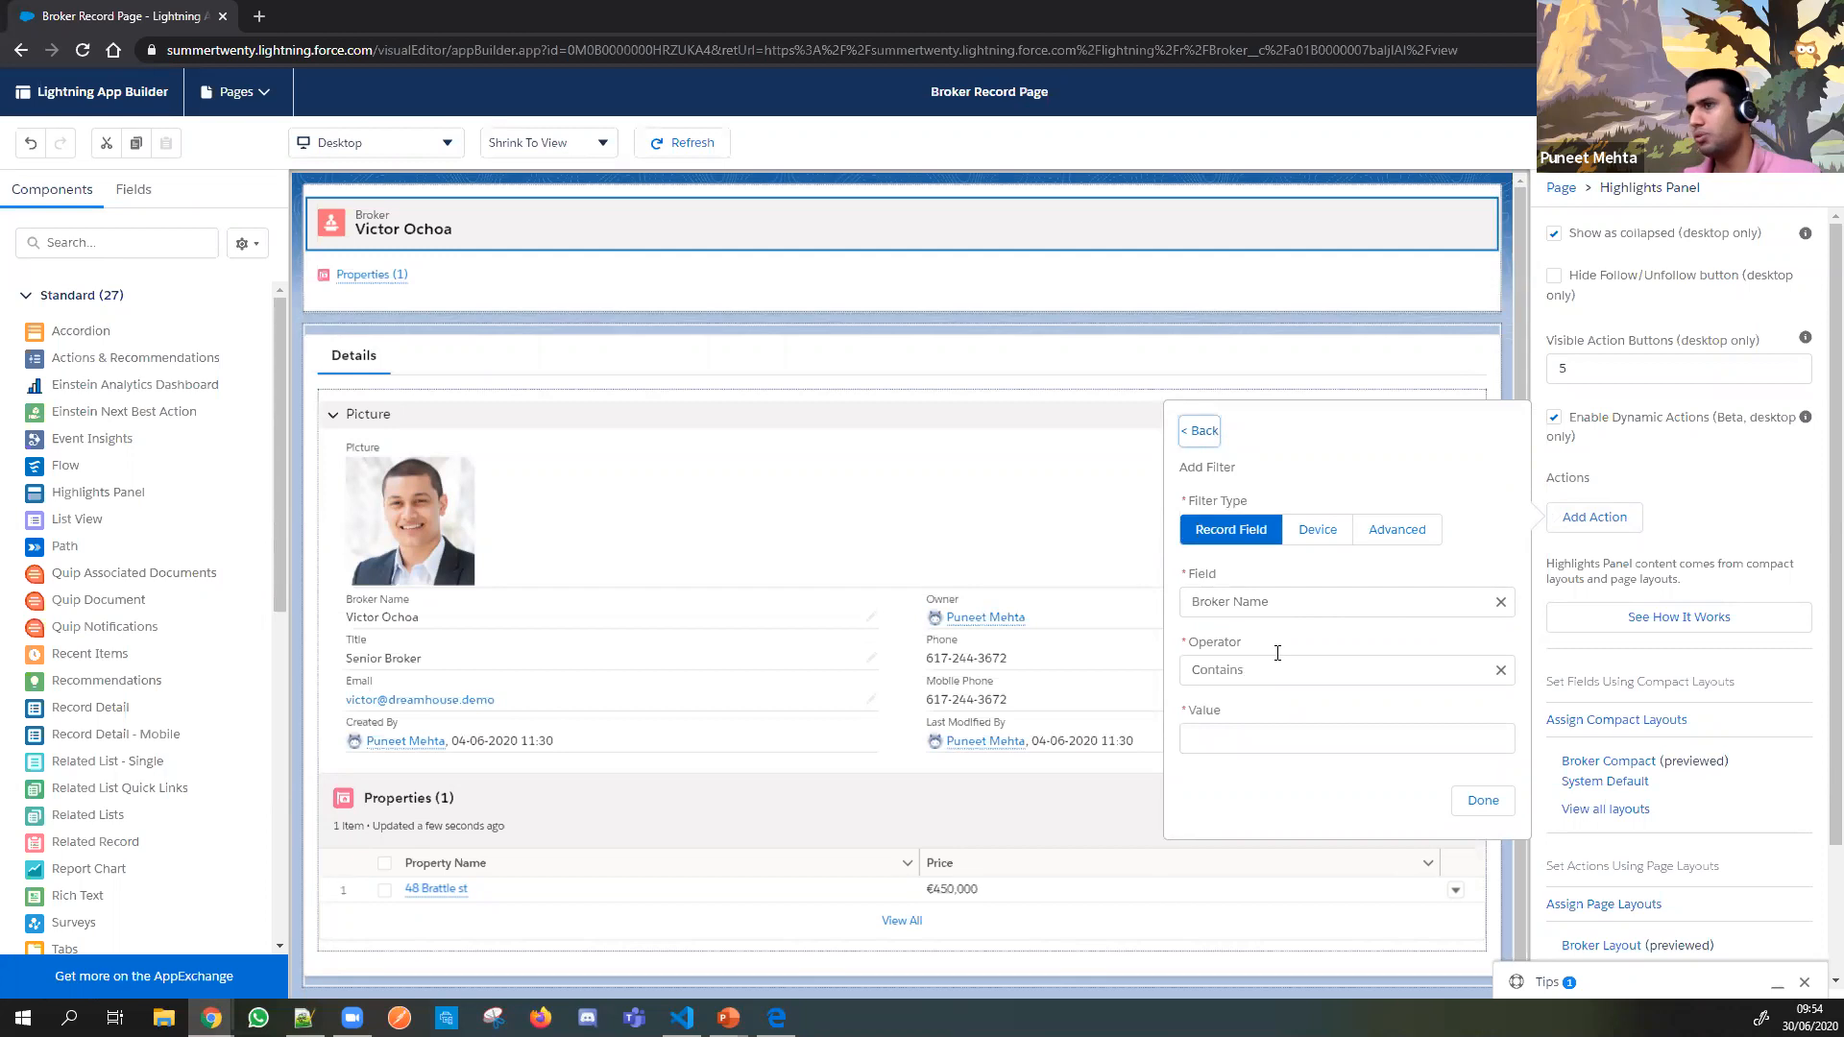
click(1249, 733)
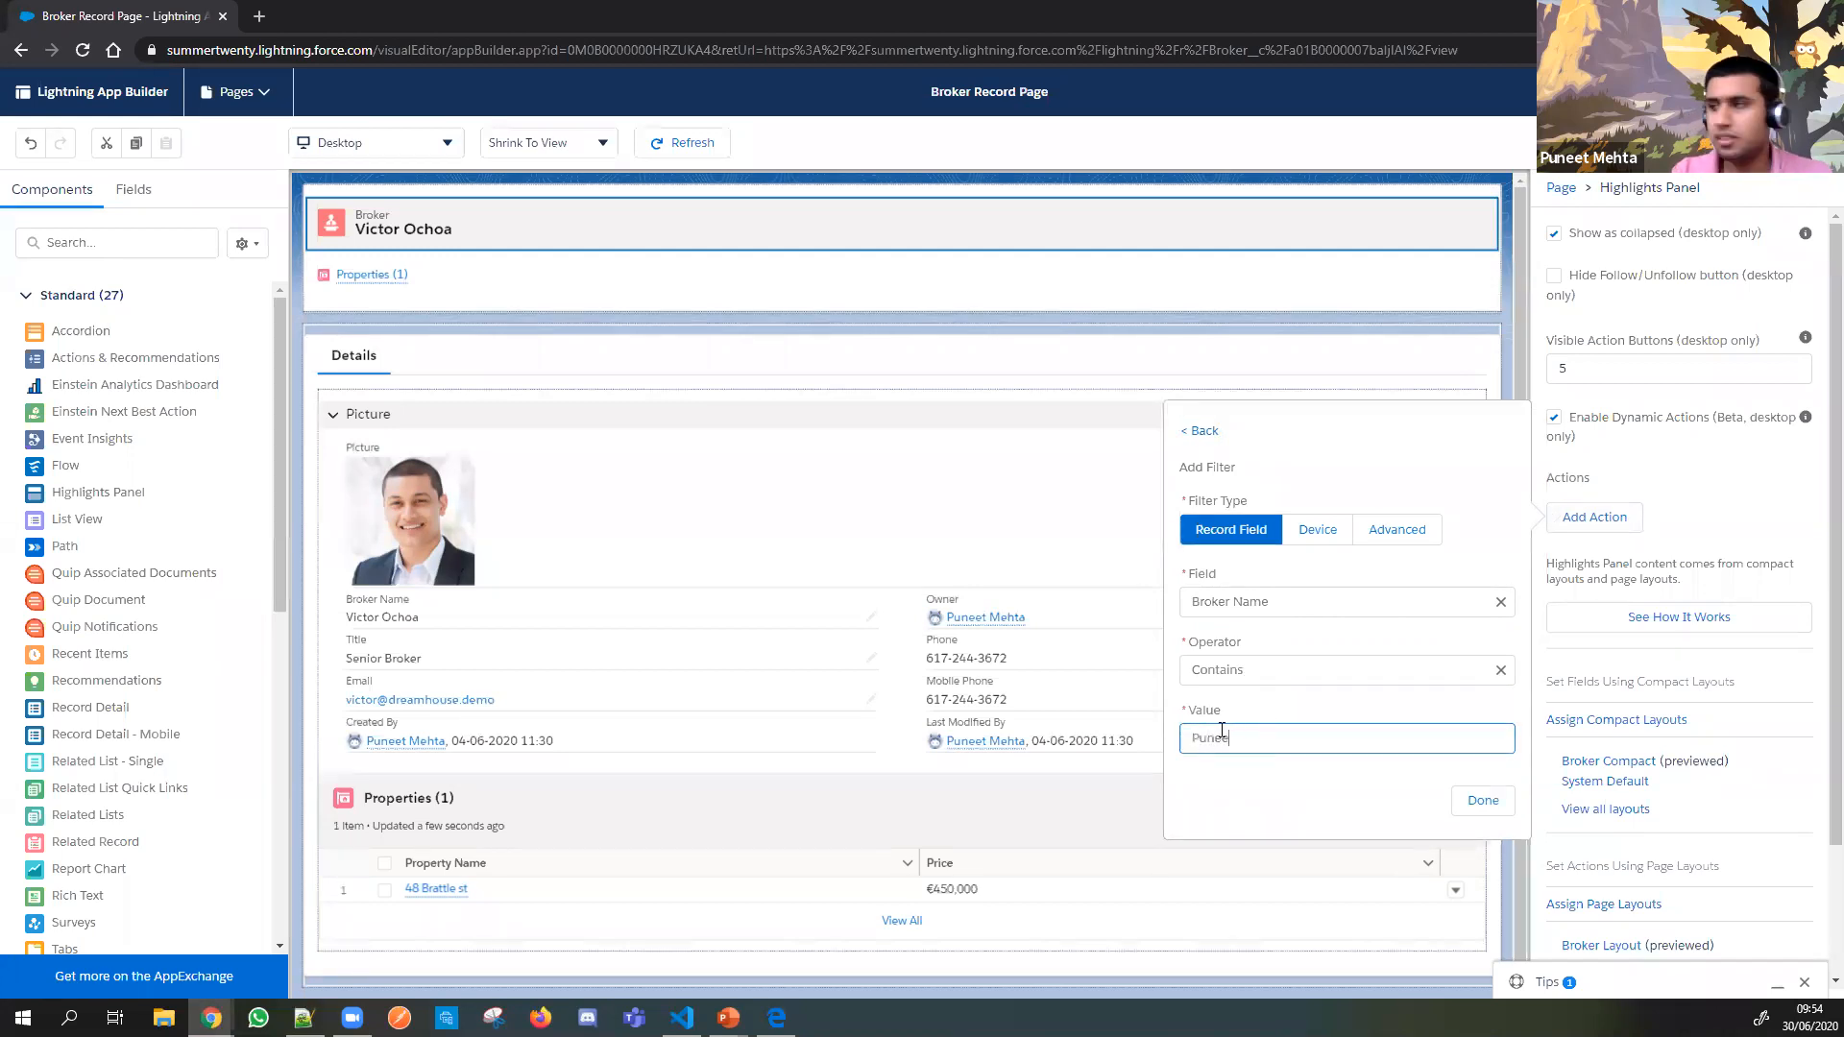
click(1279, 597)
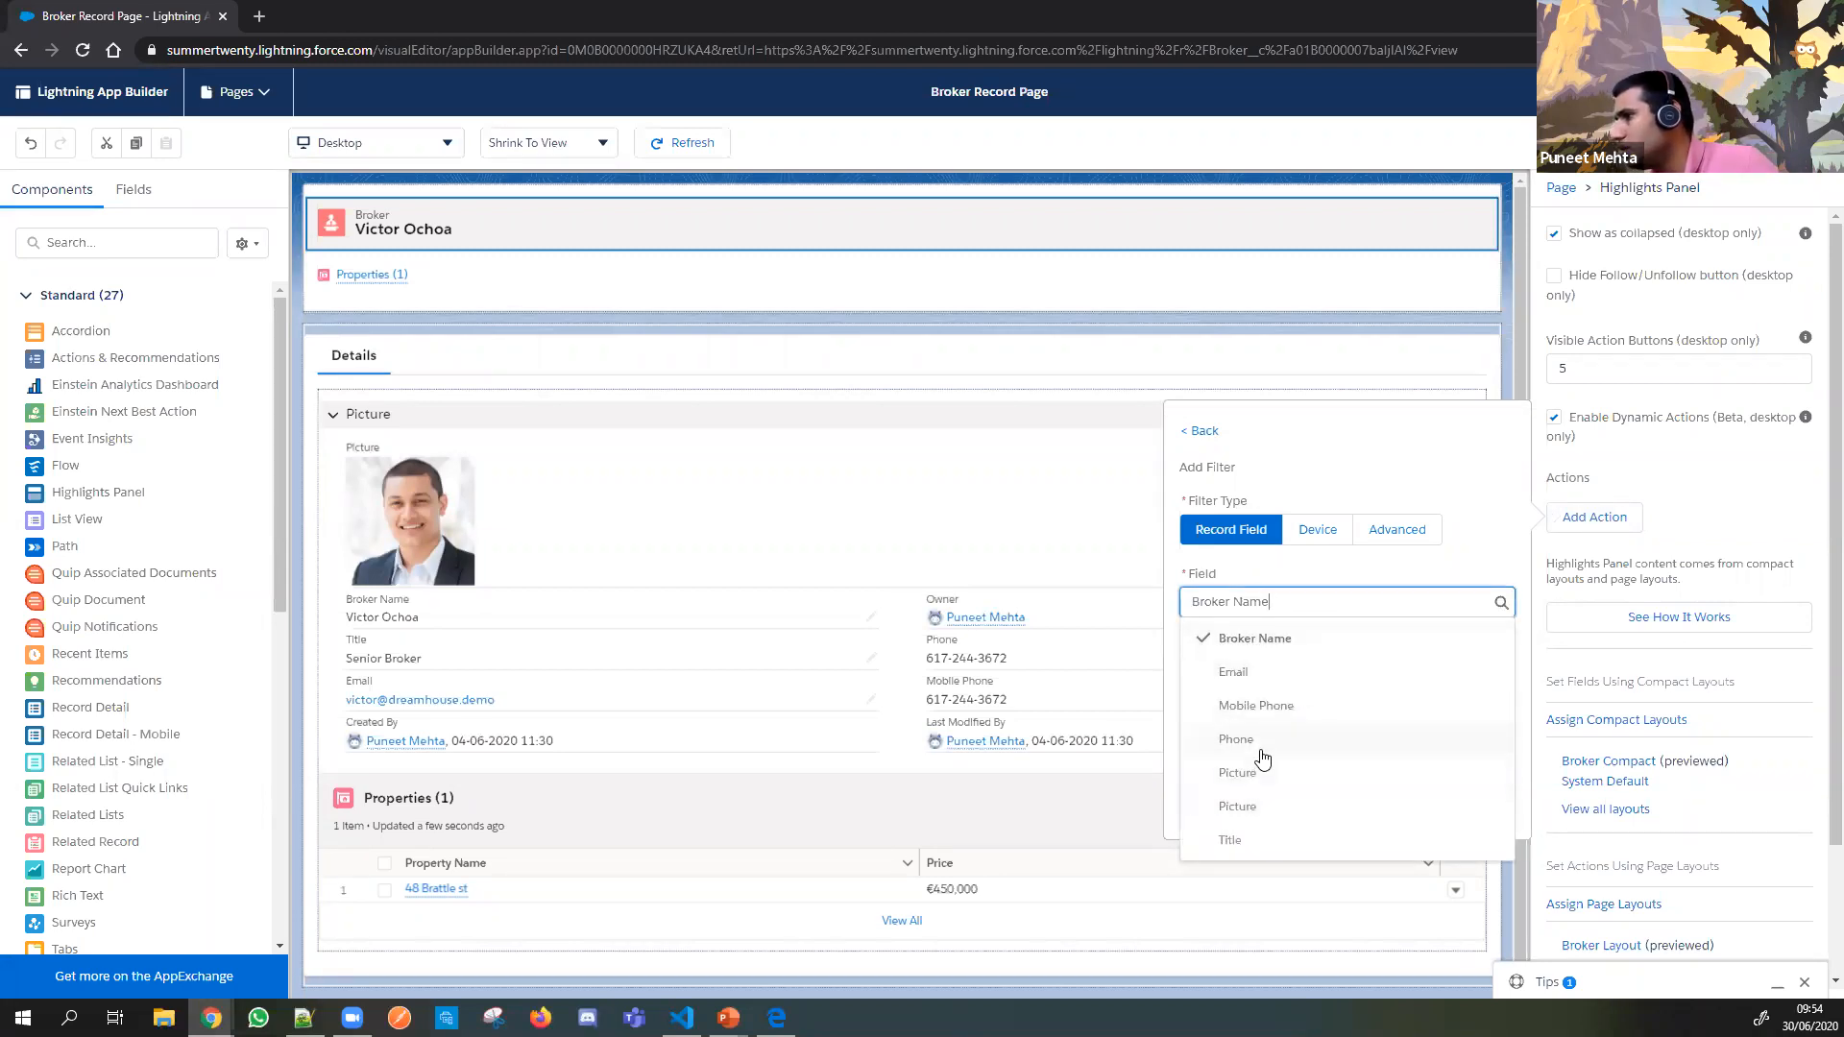
scroll(1268, 764, down, 2)
click(1264, 575)
click(1256, 486)
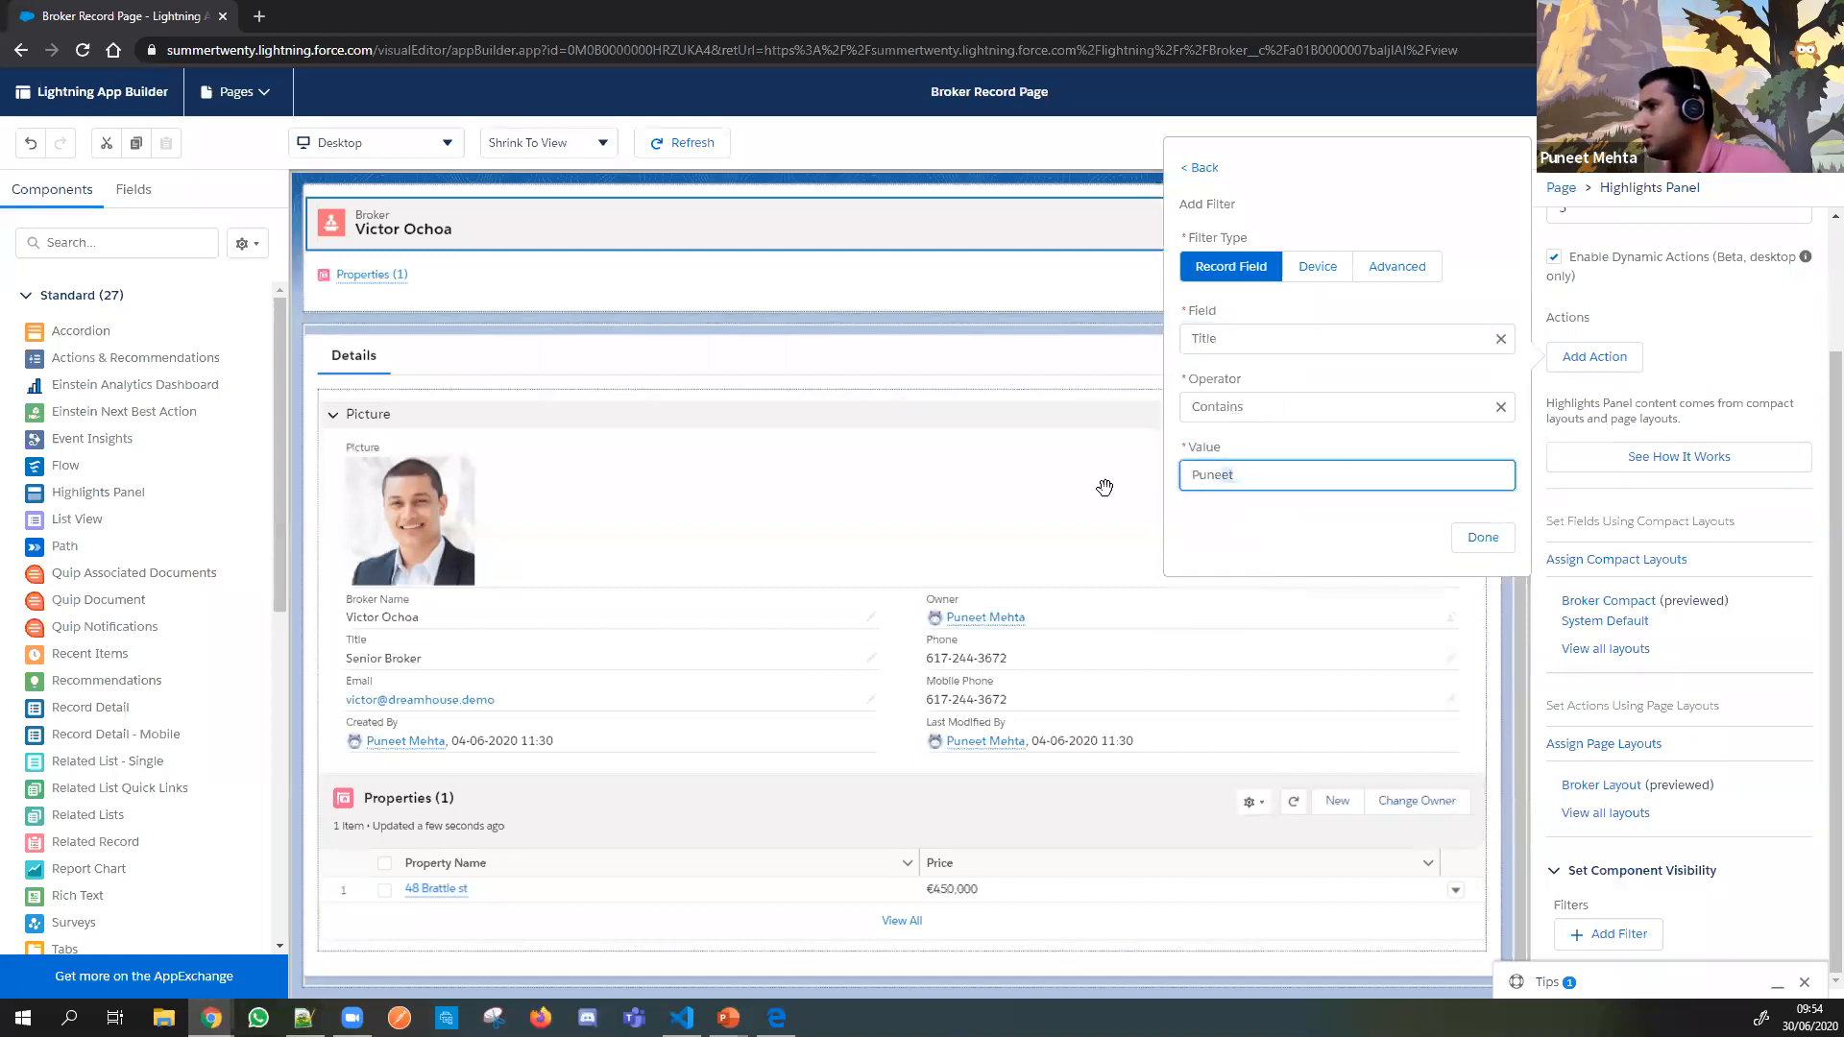
text(Dr)
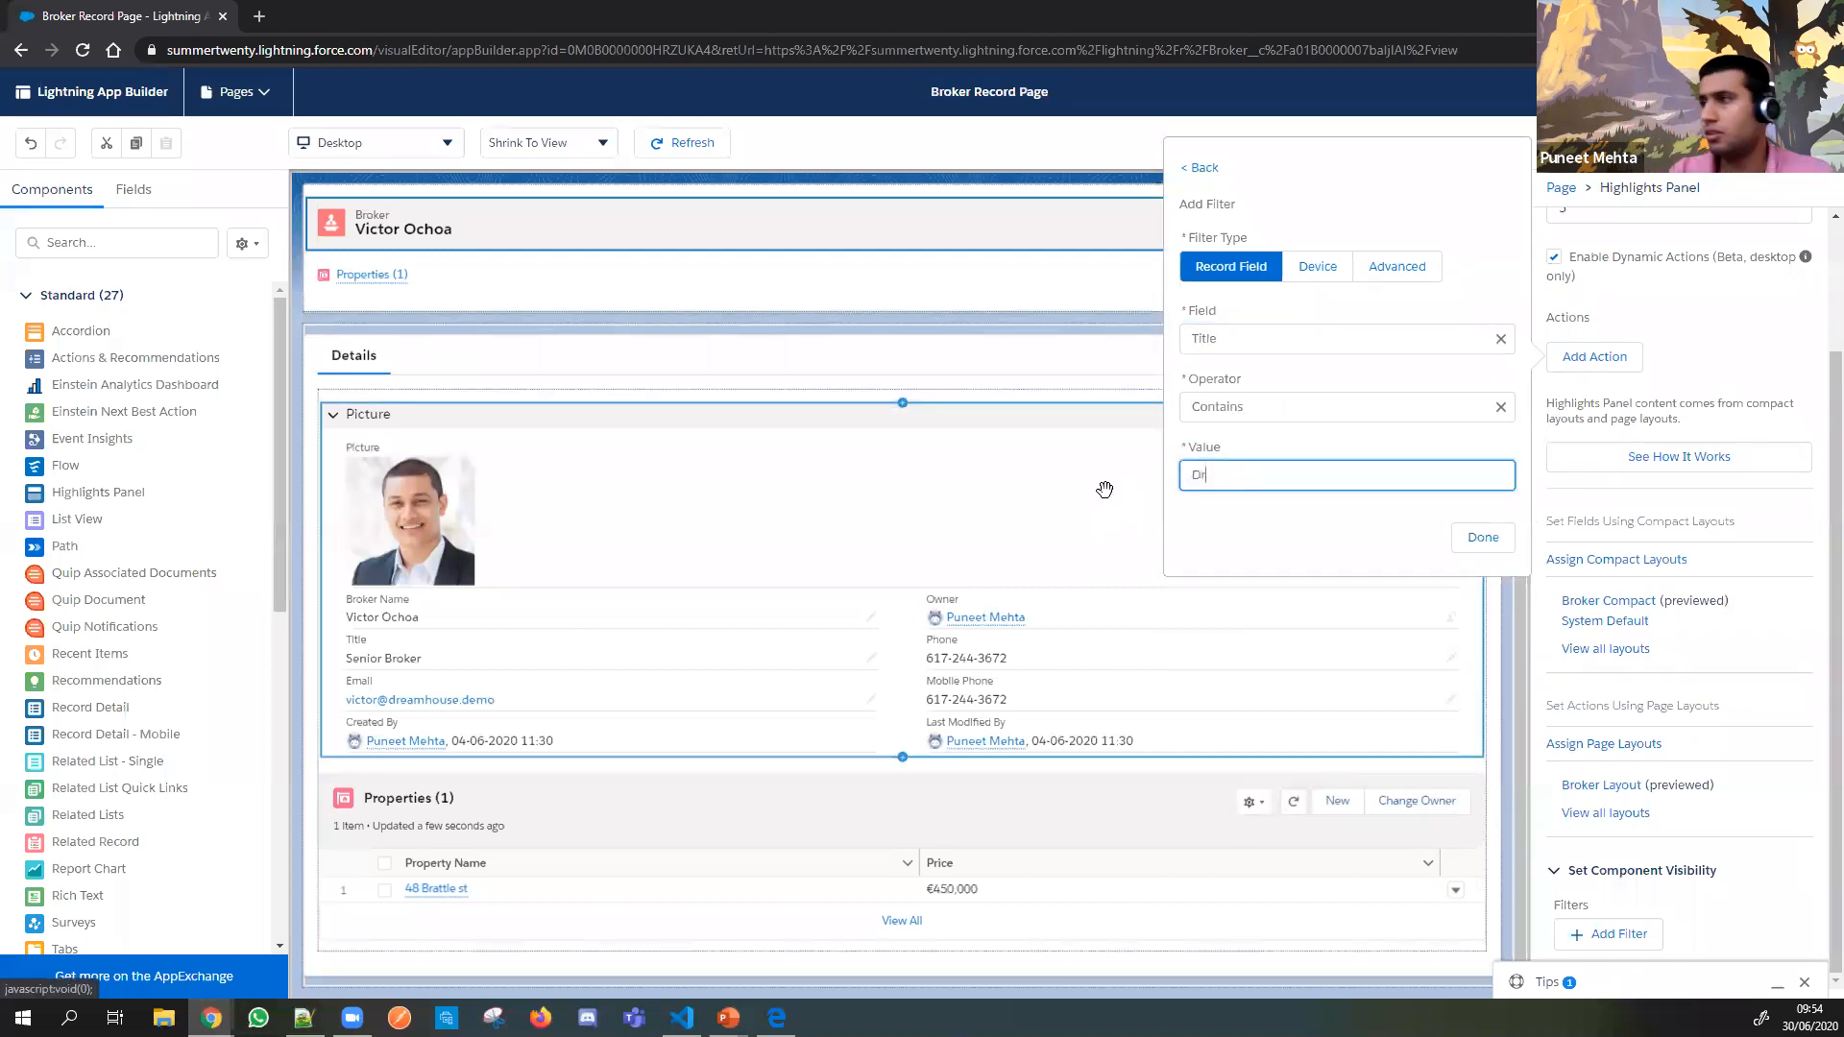
click(1482, 537)
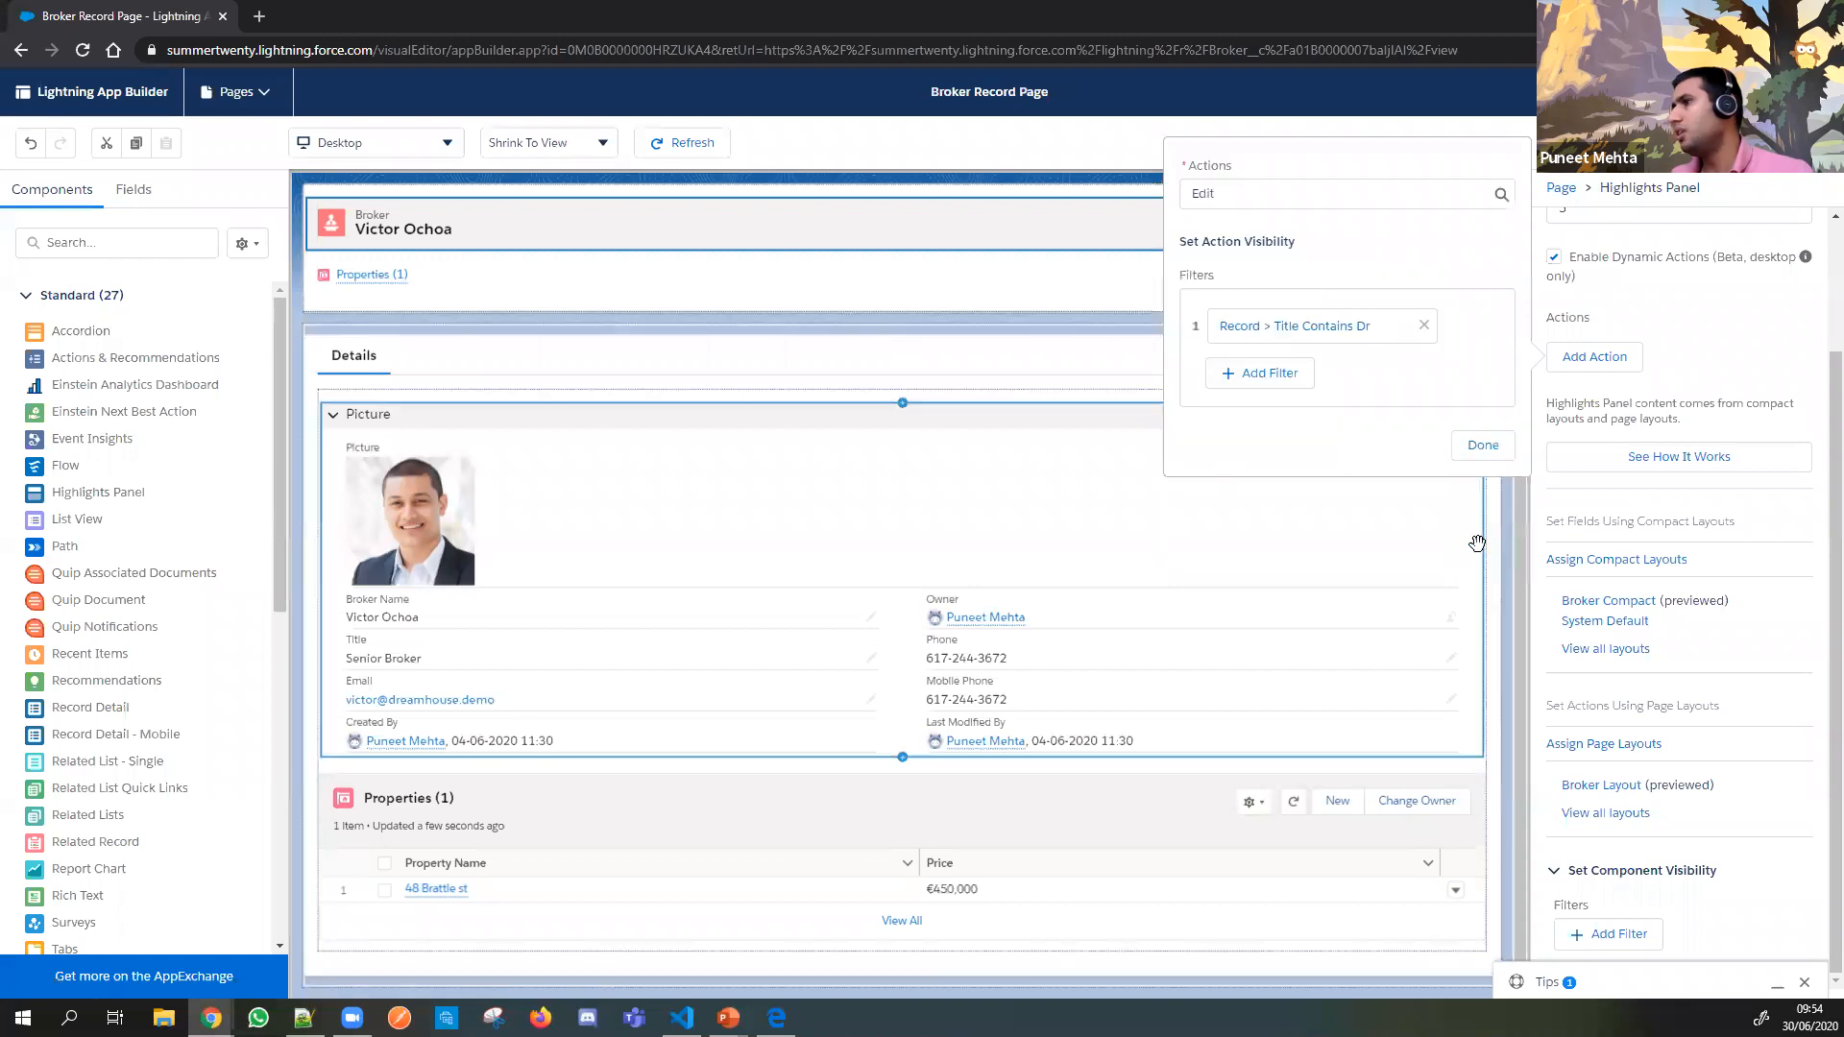
click(1480, 448)
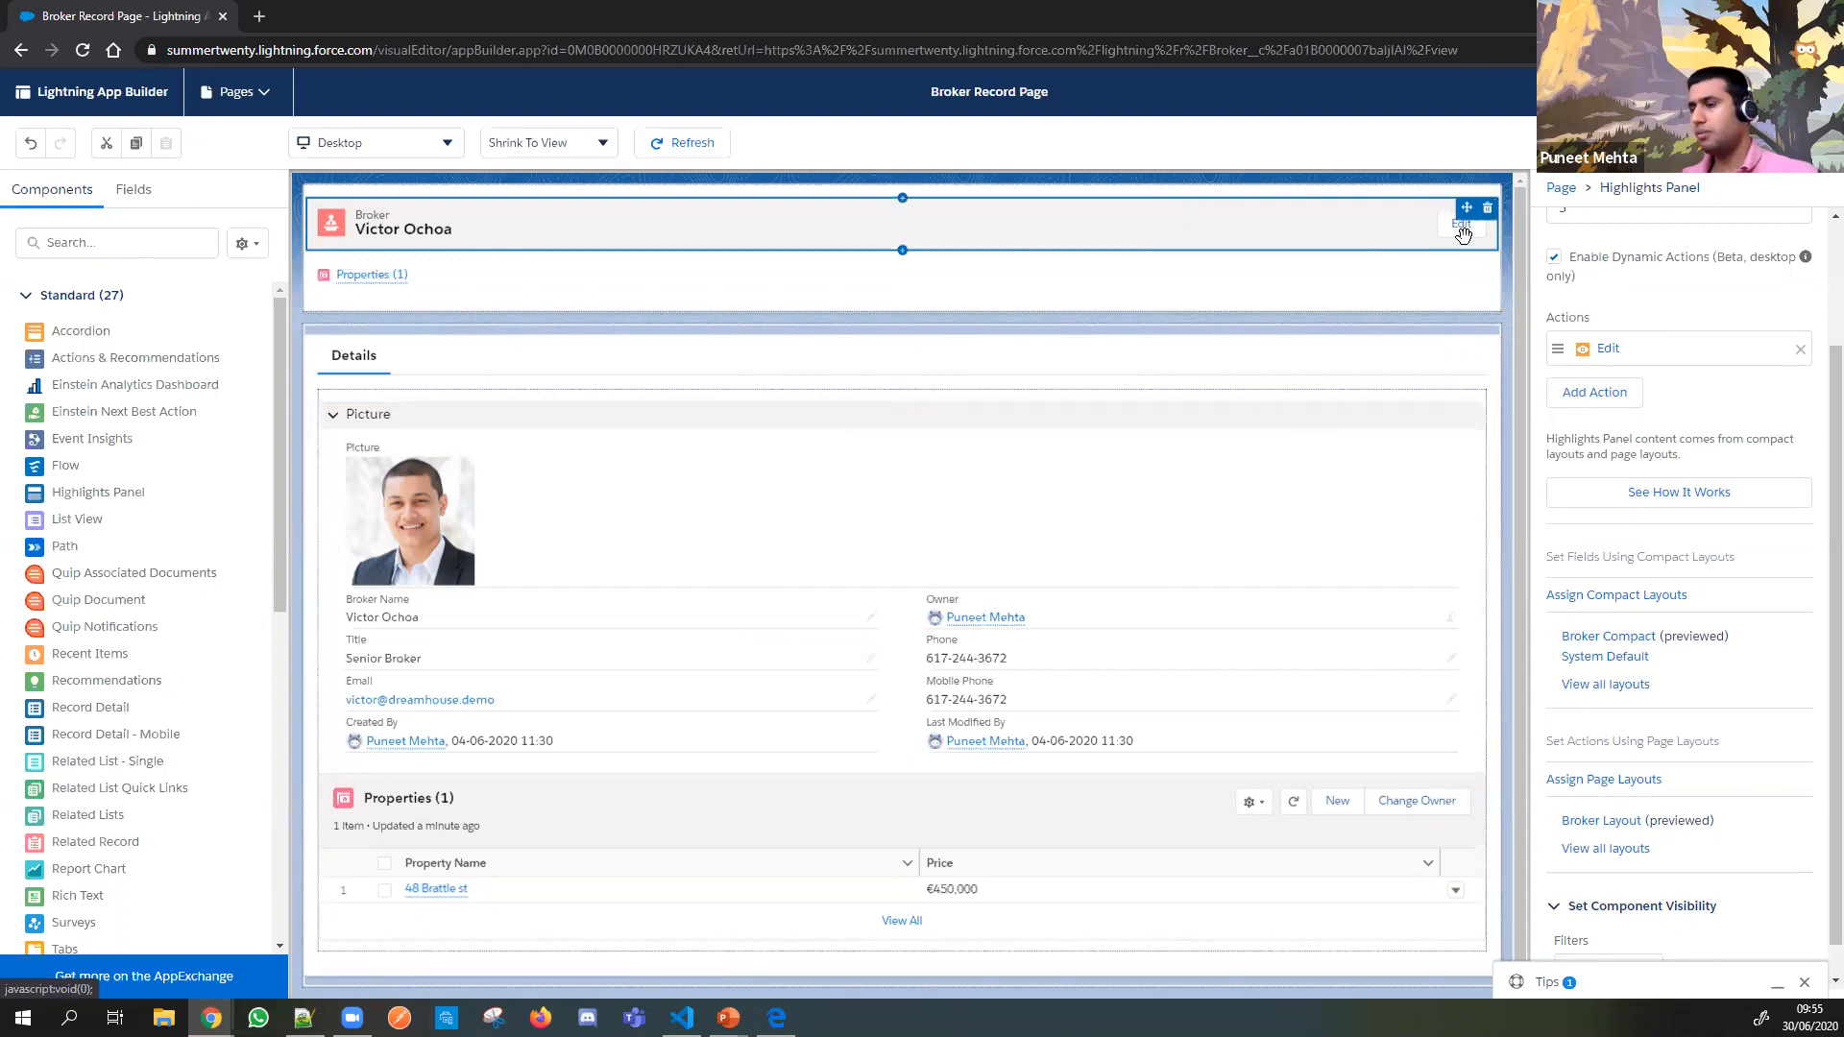
Step: Change the Edit action's visibility filter to Broker Name contains the current broker's first name
click(1641, 363)
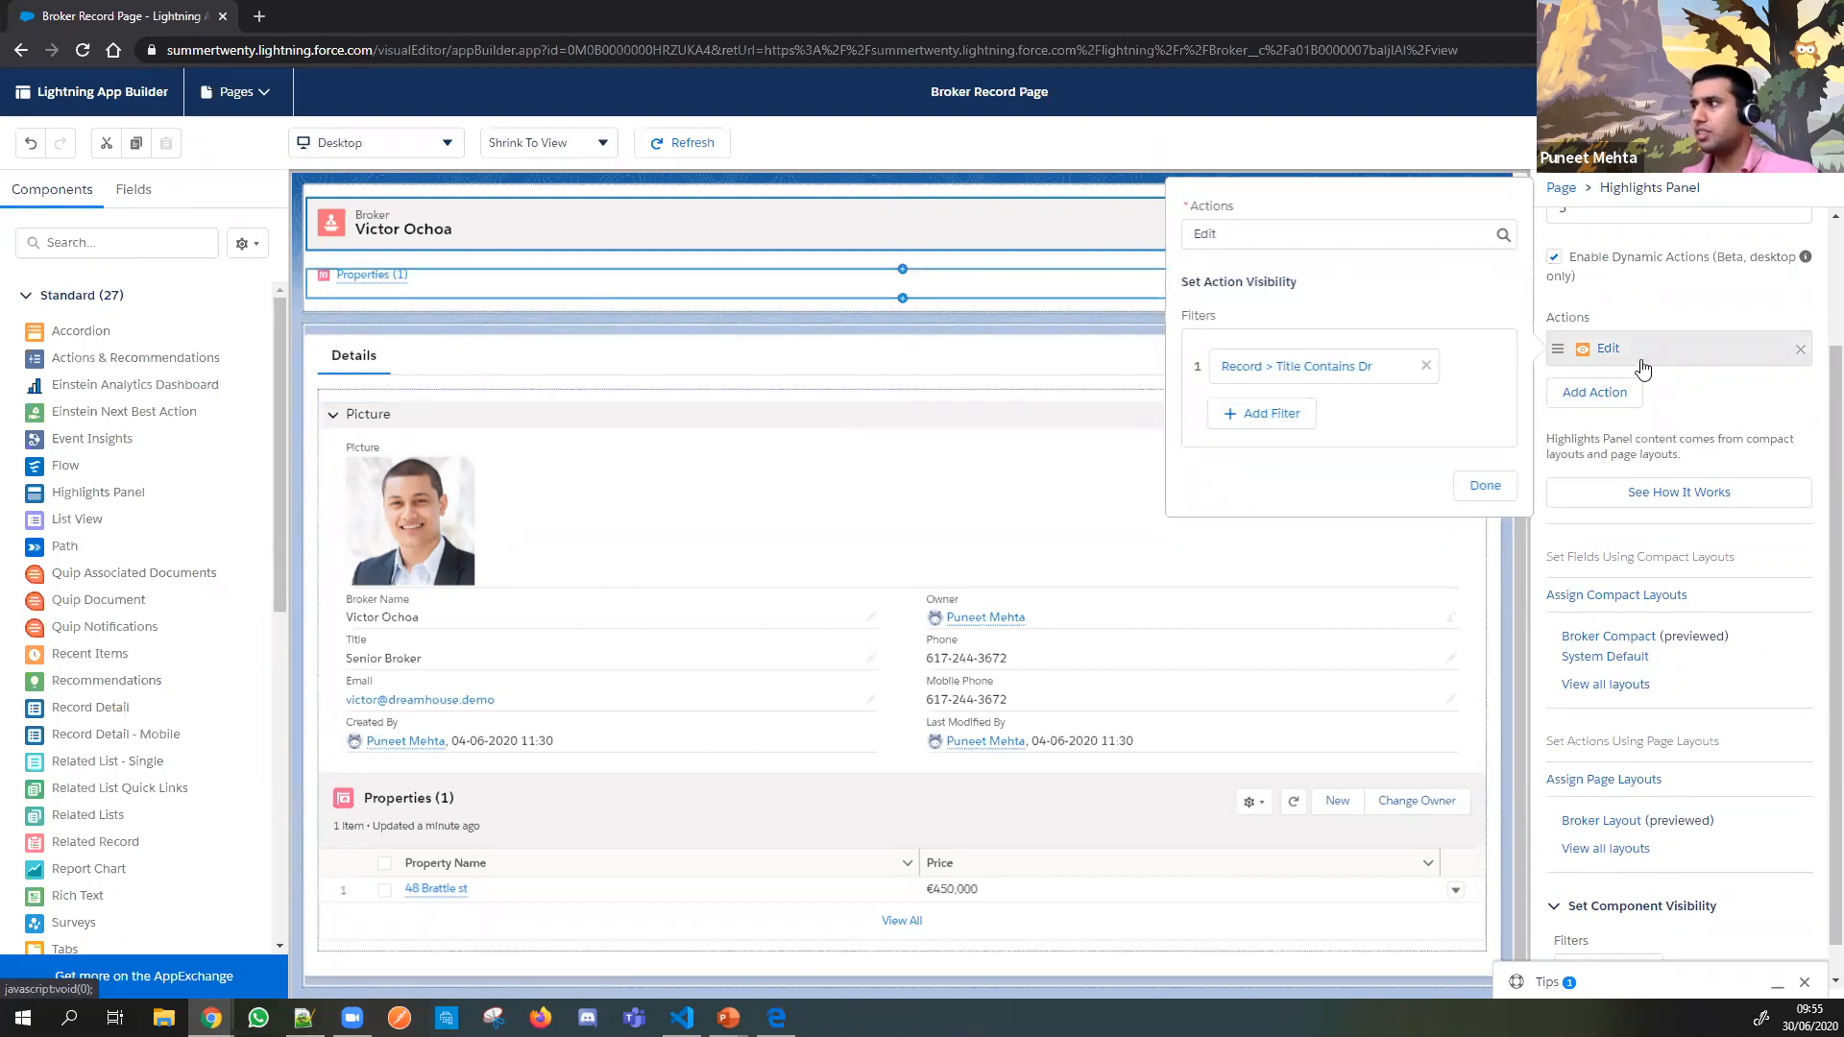
click(1338, 369)
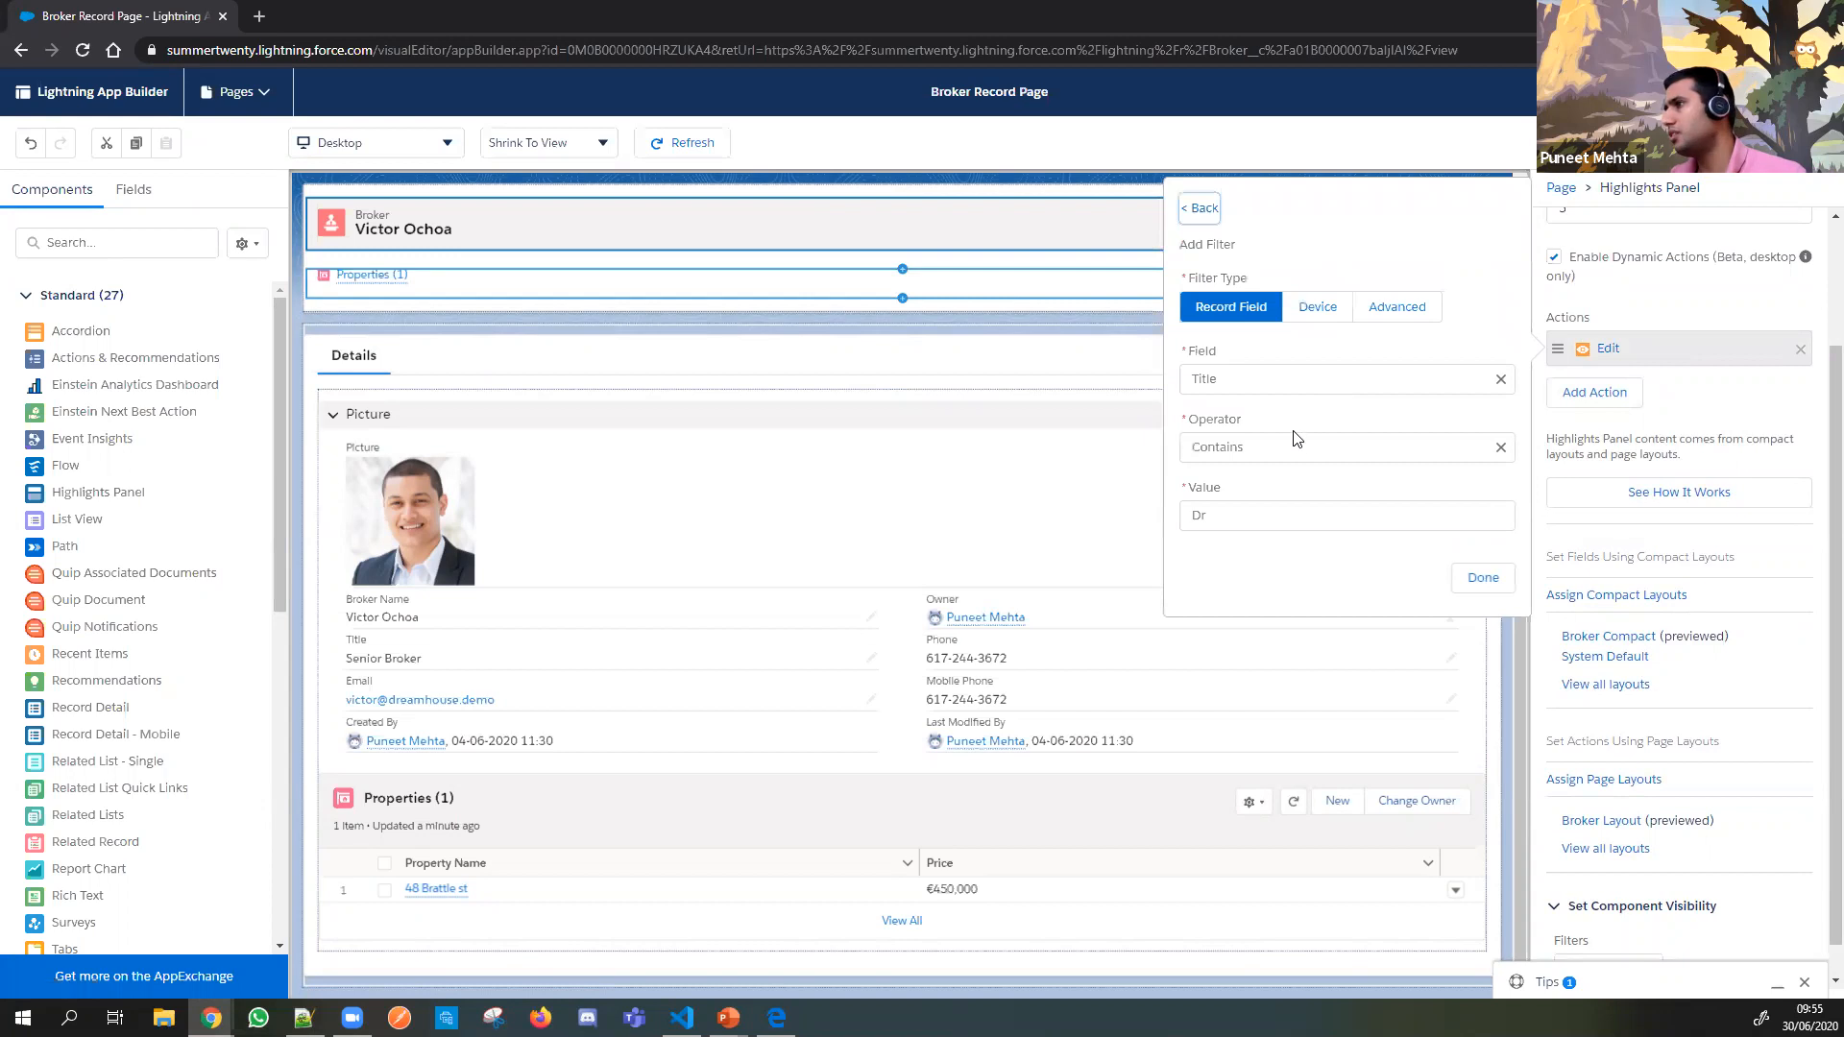
click(1259, 384)
click(1264, 450)
key(Tab)
key(Tab)
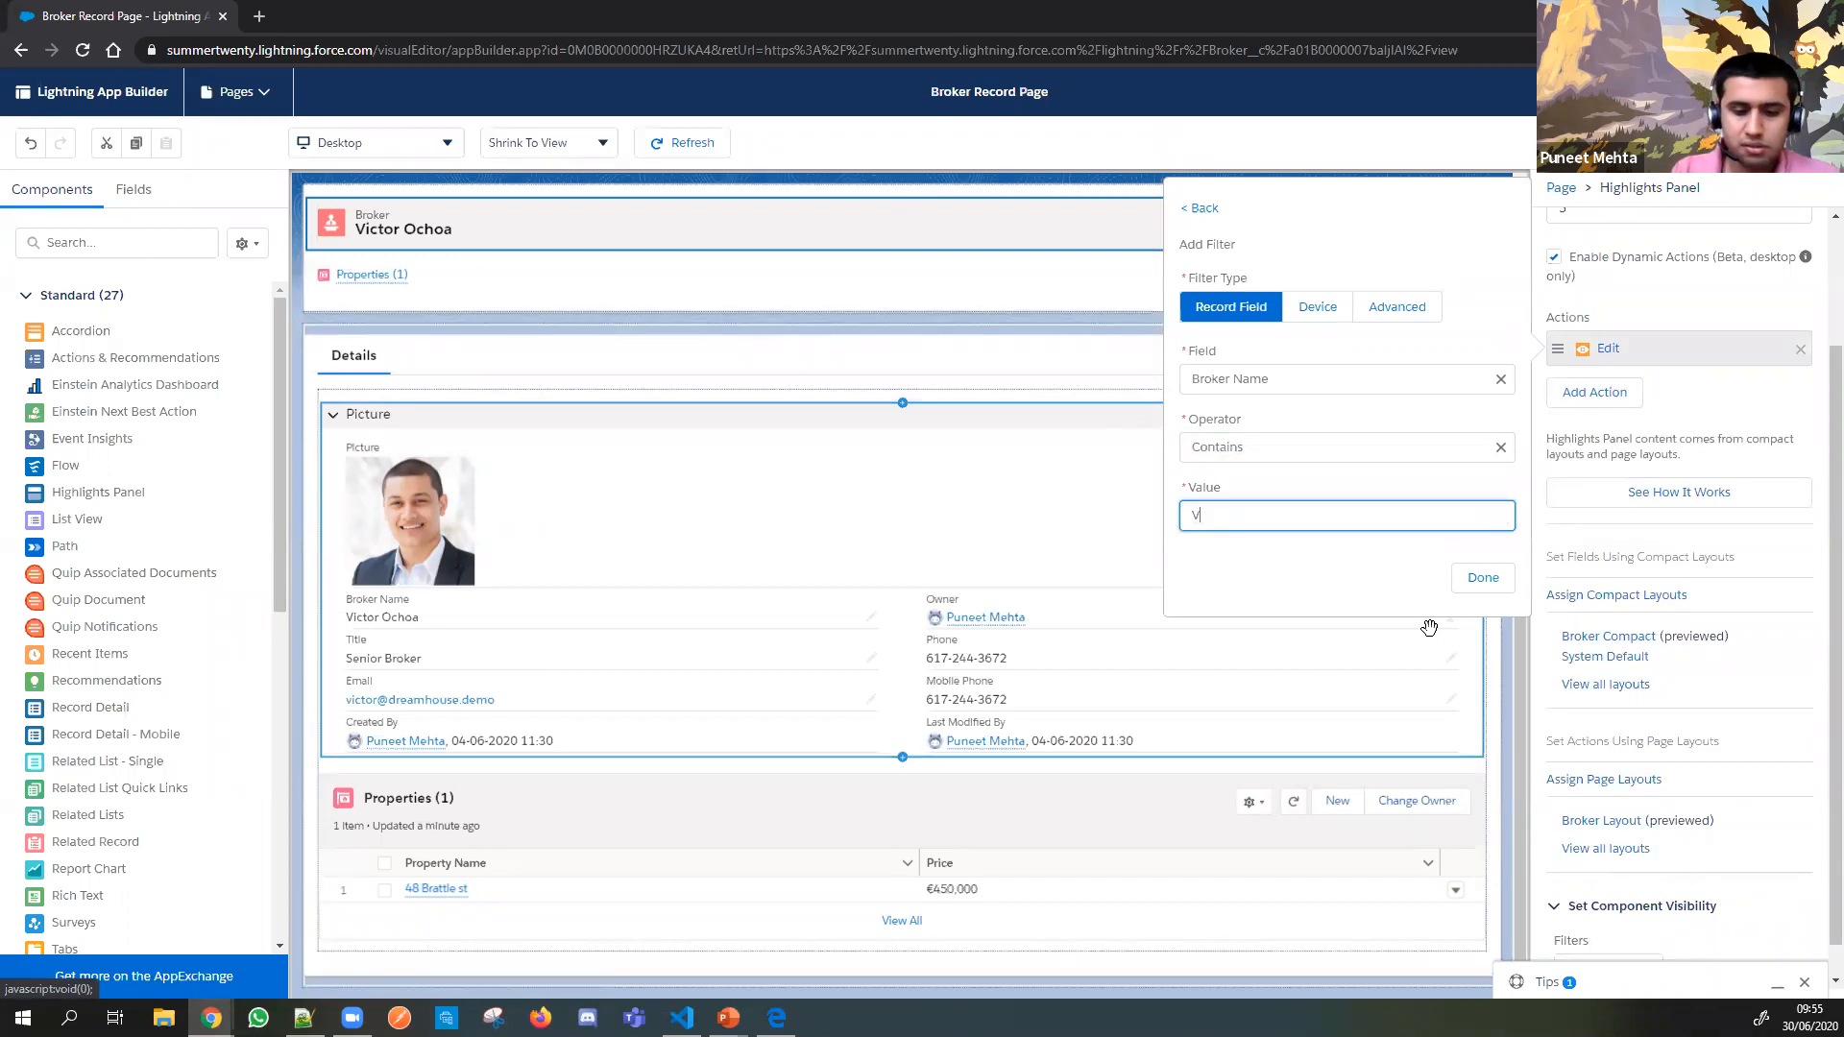
click(1483, 577)
click(1509, 506)
click(1494, 506)
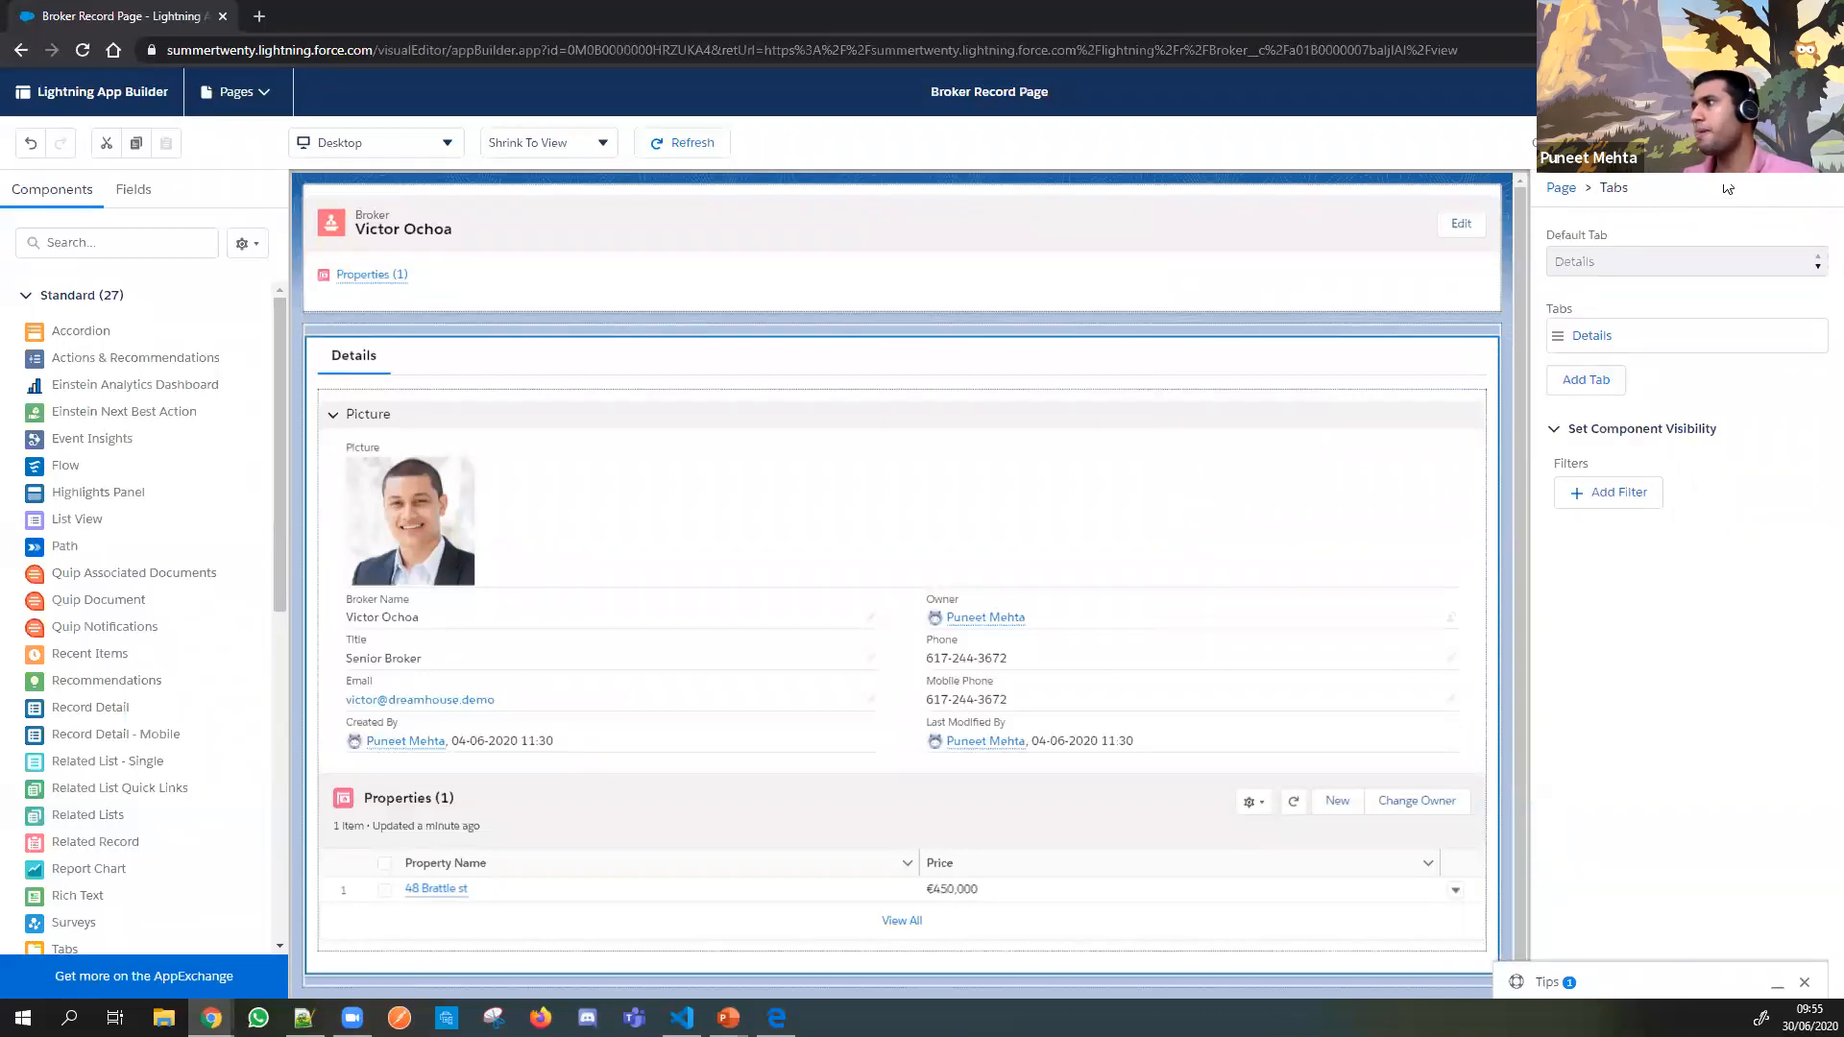
Step: Open a different broker's record in DreamHouse and edit its page in Lightning App Builder
click(1727, 92)
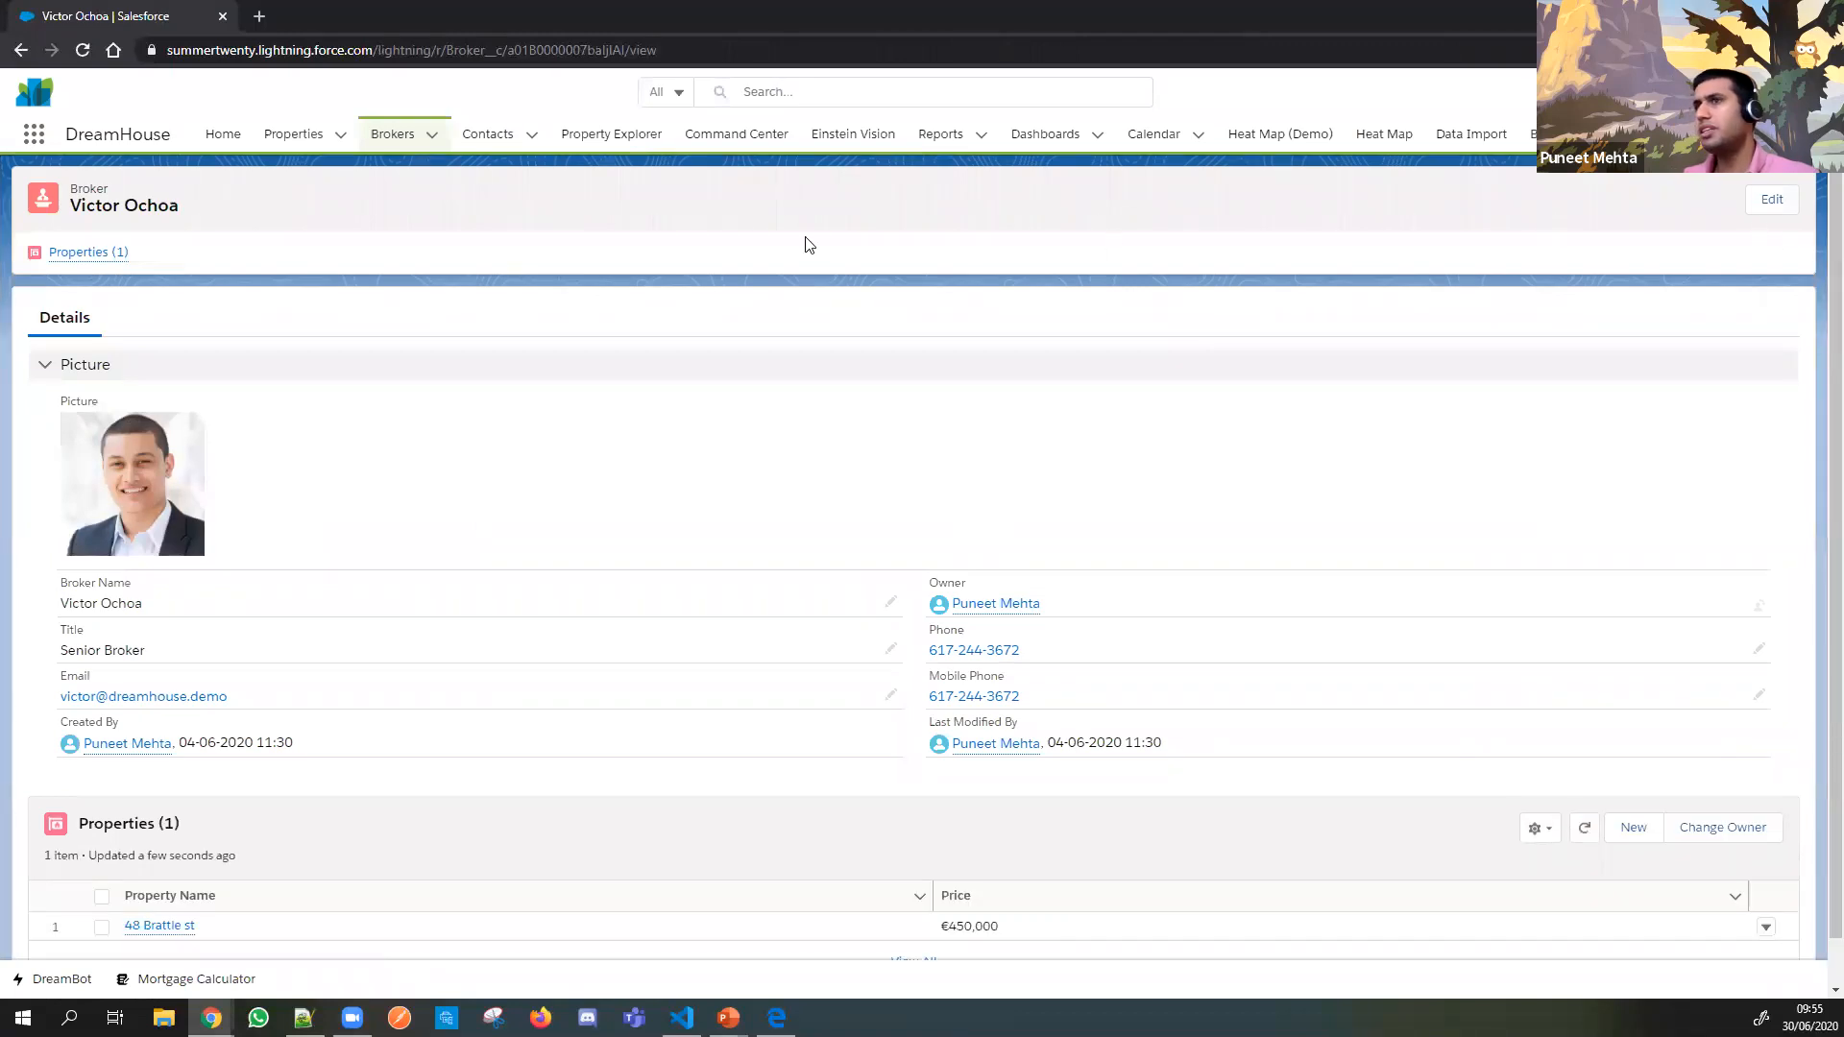
click(400, 142)
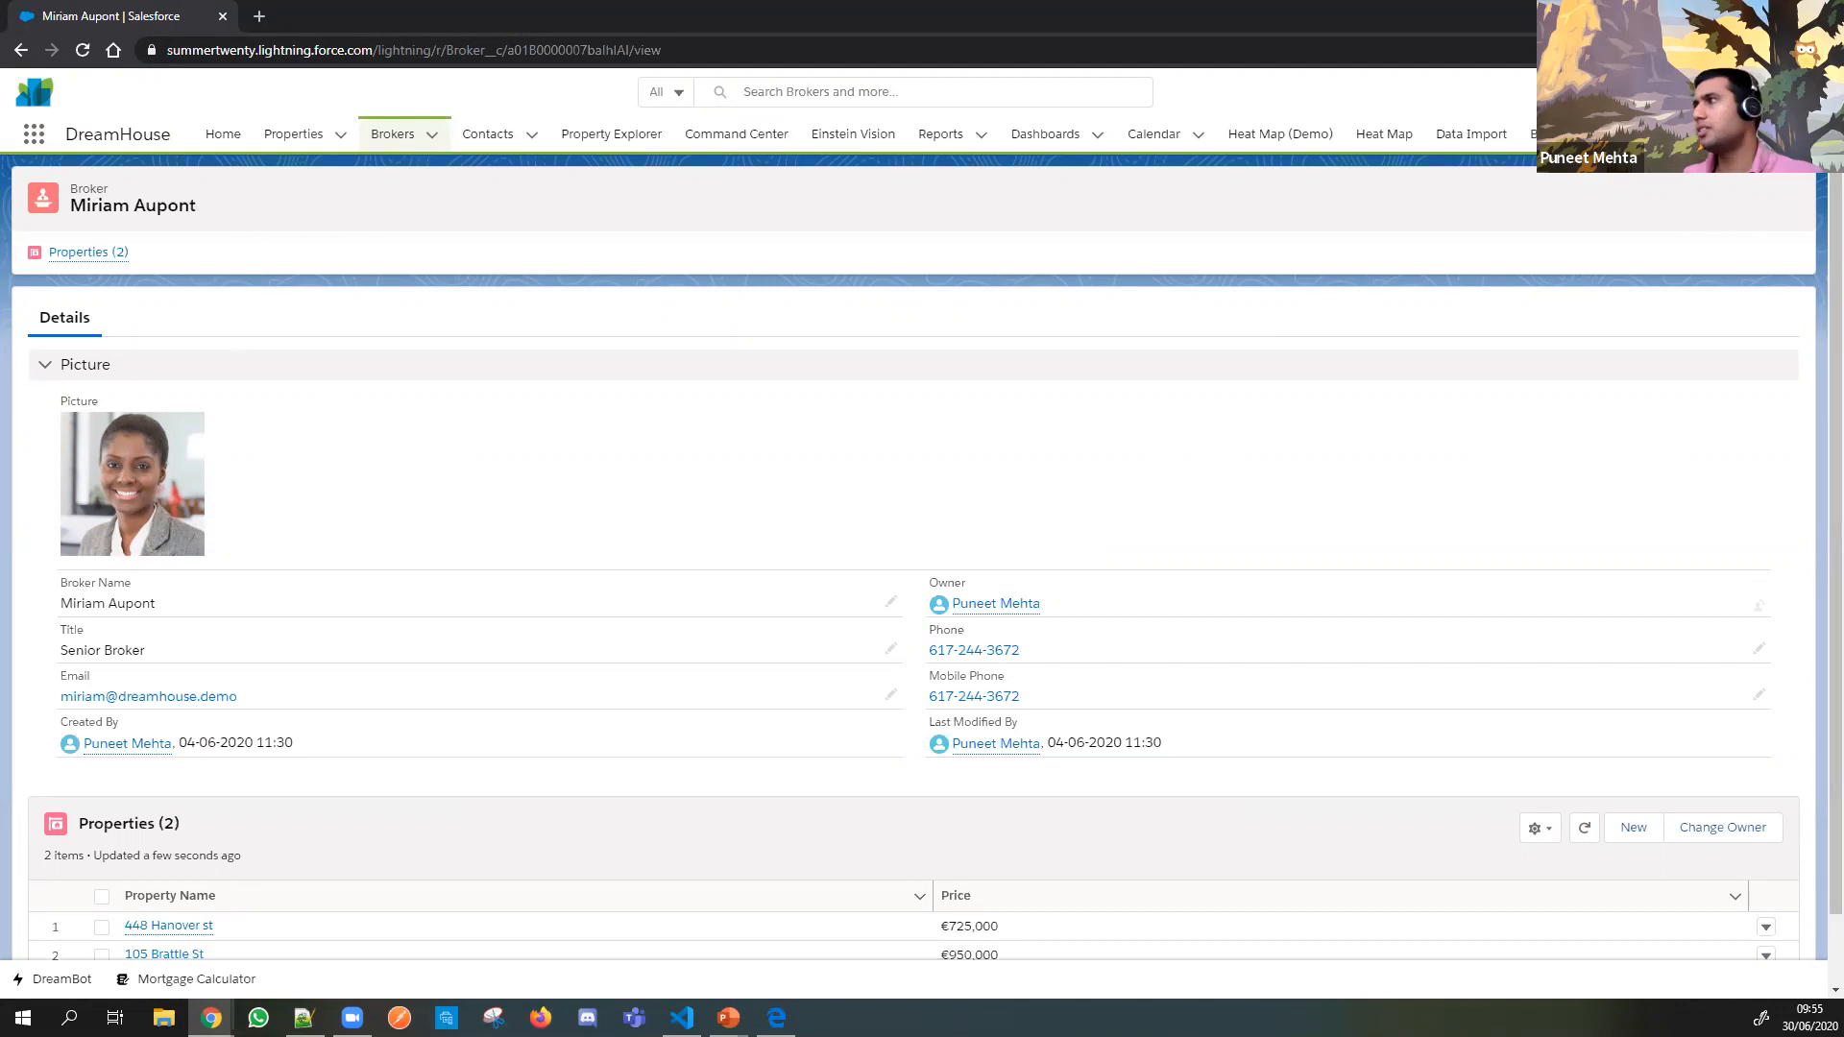
click(1729, 91)
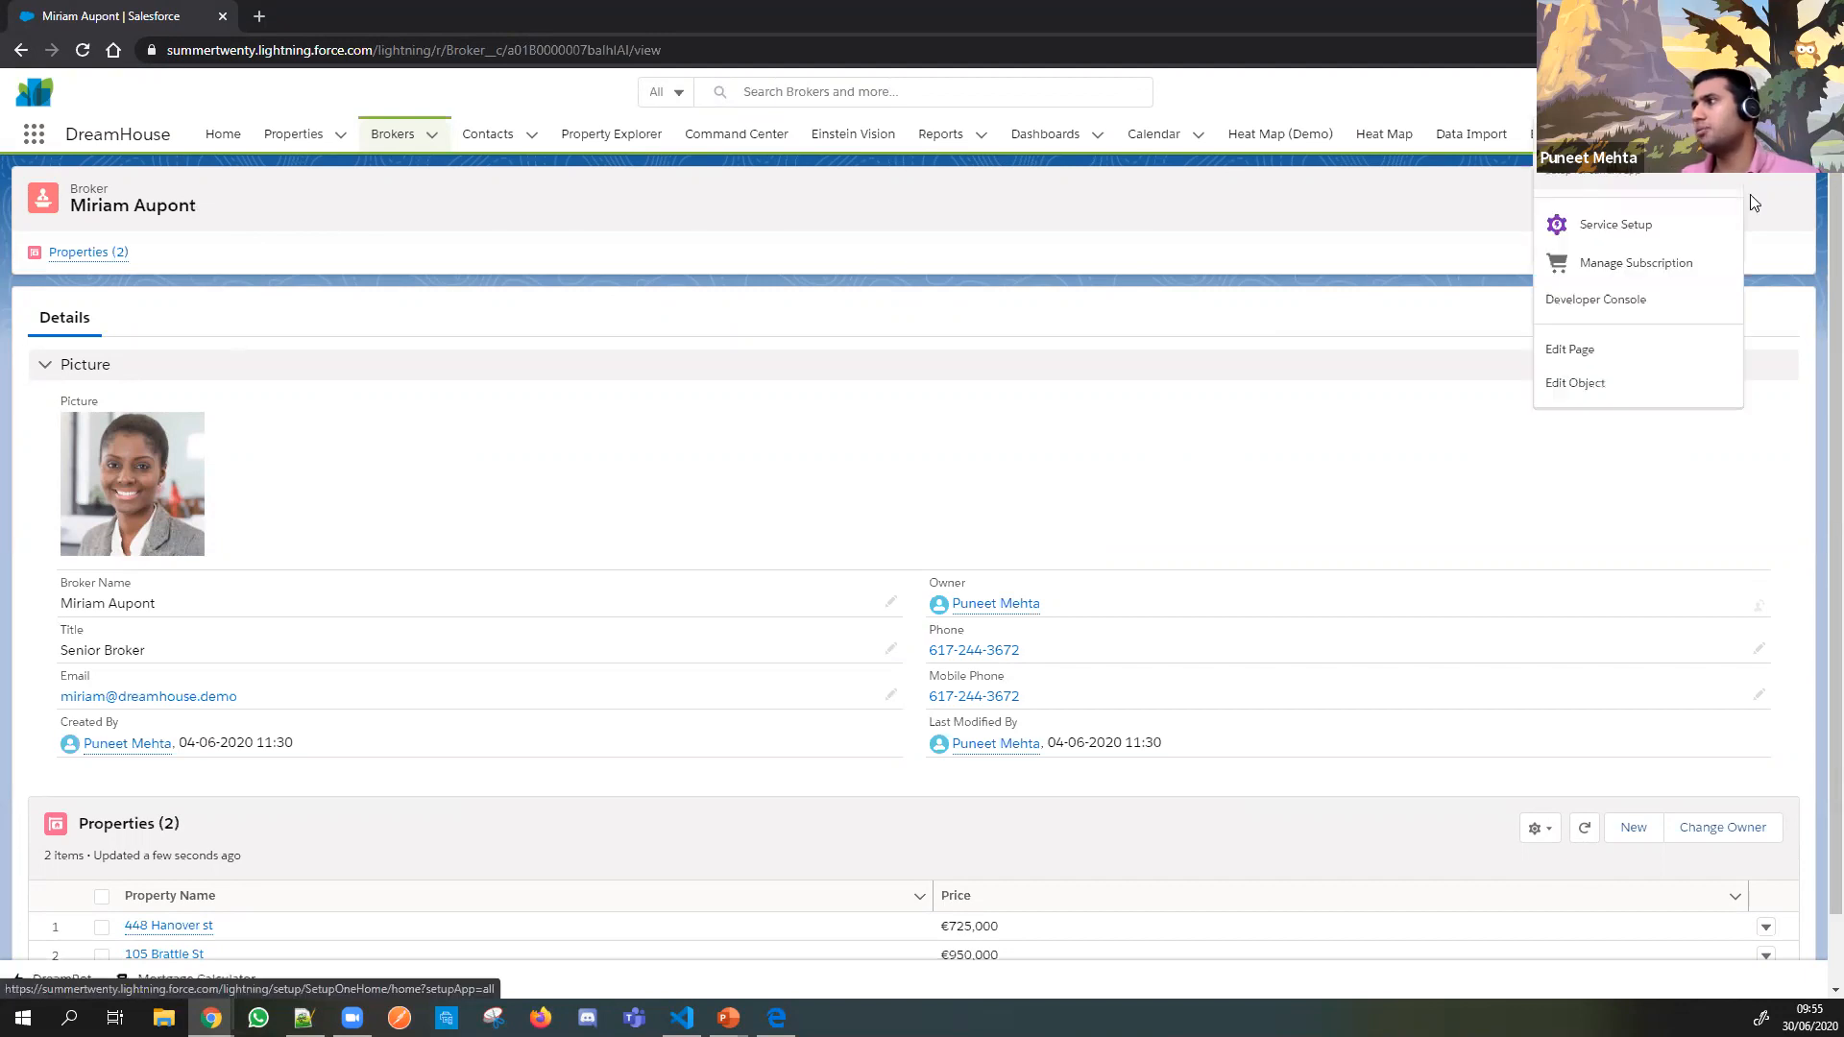
click(1612, 357)
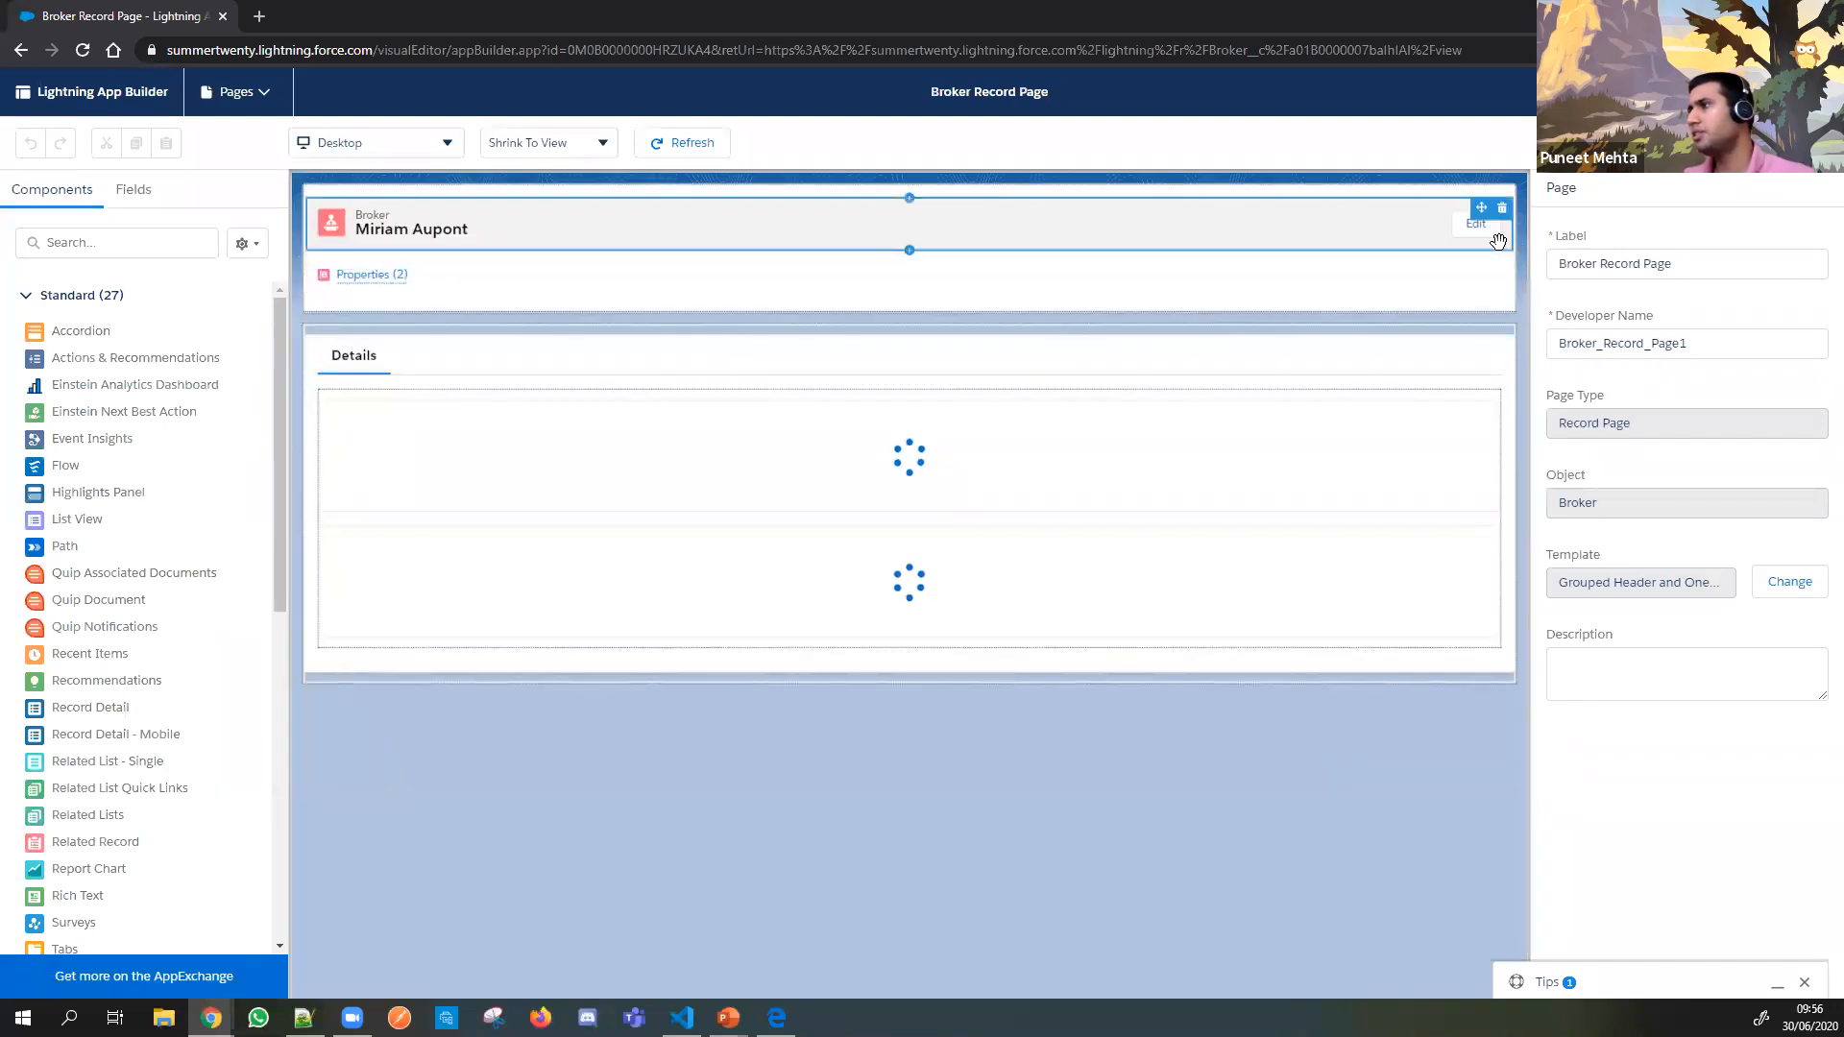
Step: Remove the Broker Name filter from the Highlights Panel's Edit action and start a new filter
click(1445, 232)
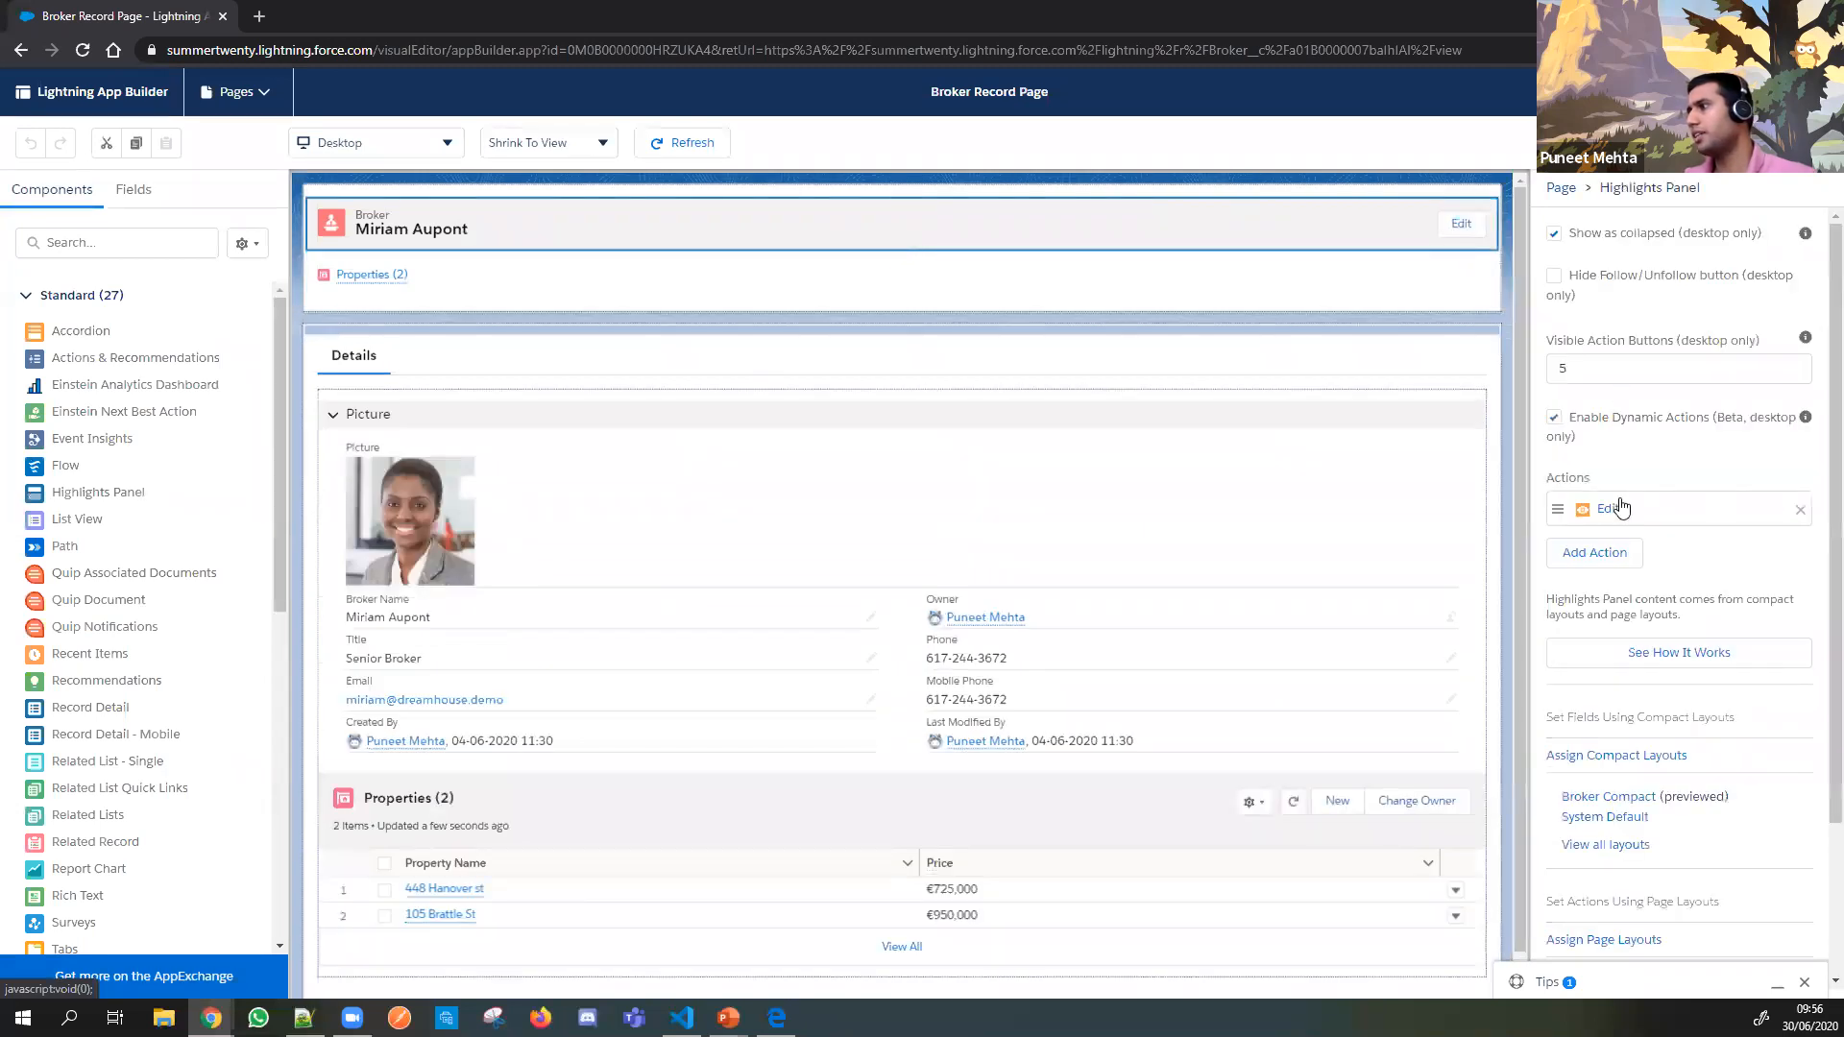
click(1621, 516)
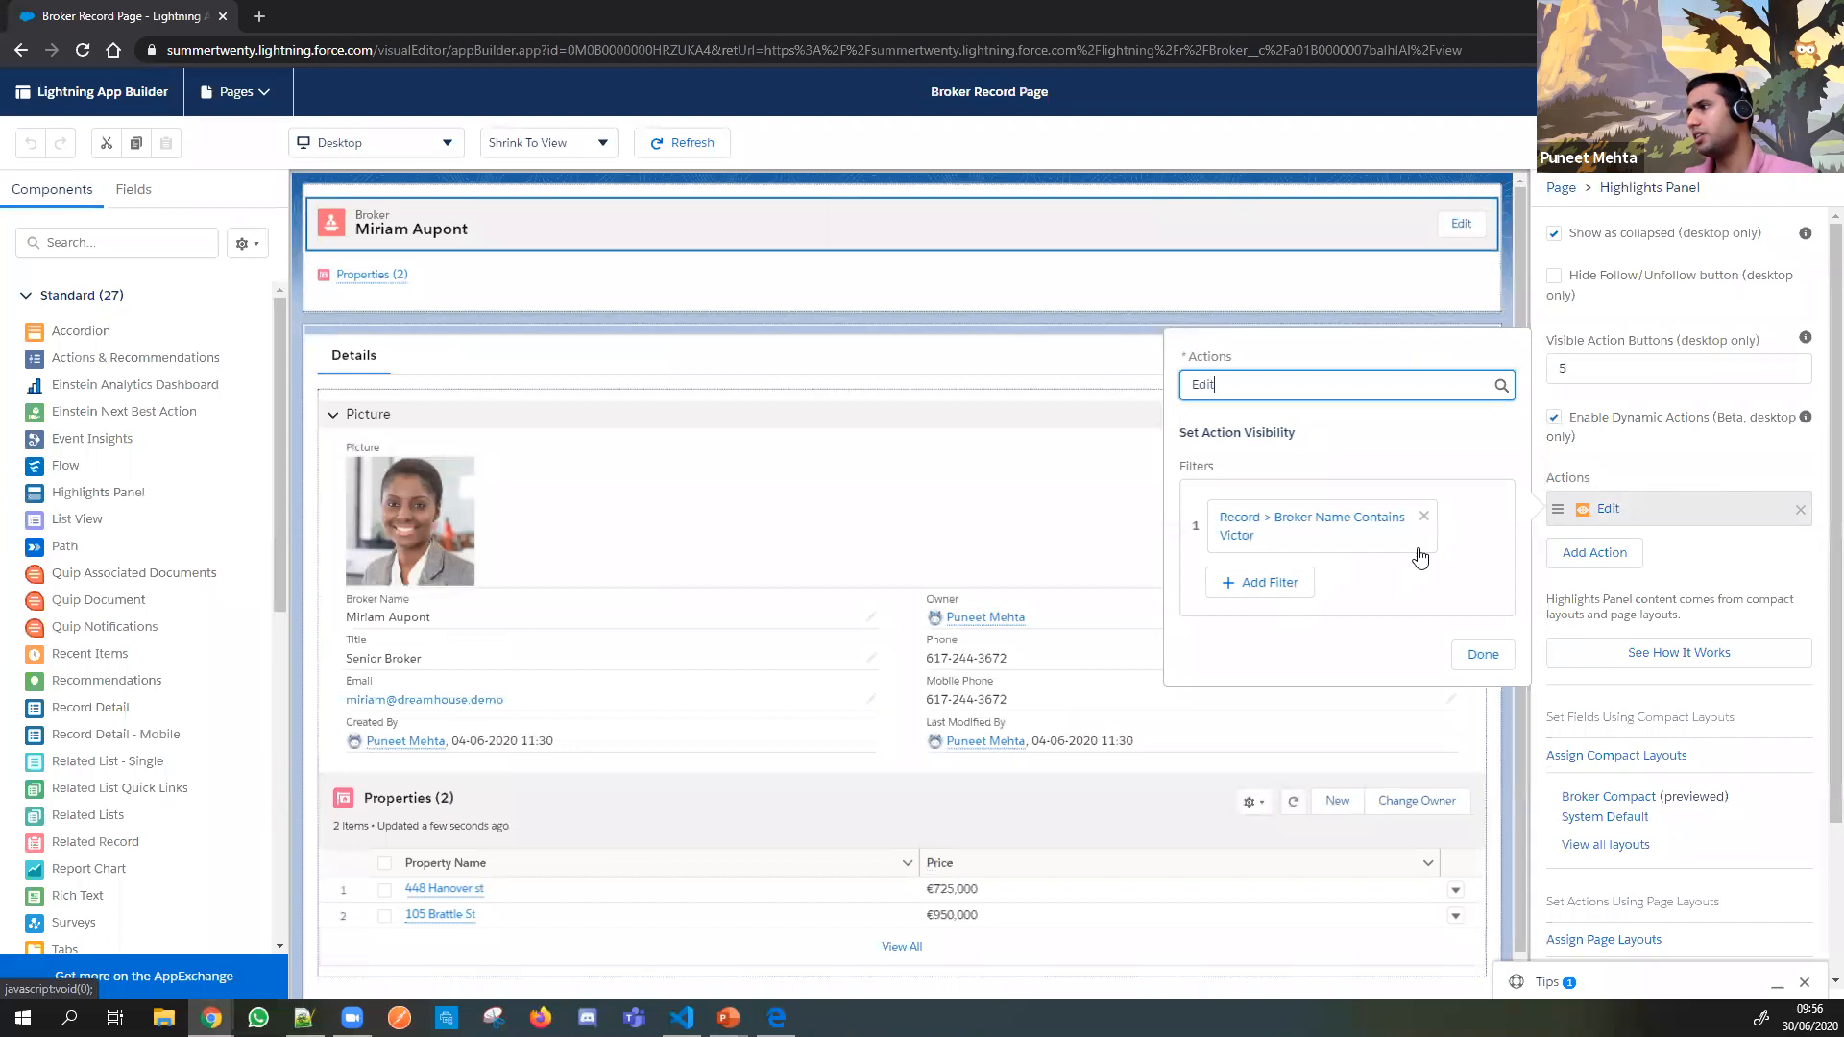
click(1425, 517)
click(1235, 494)
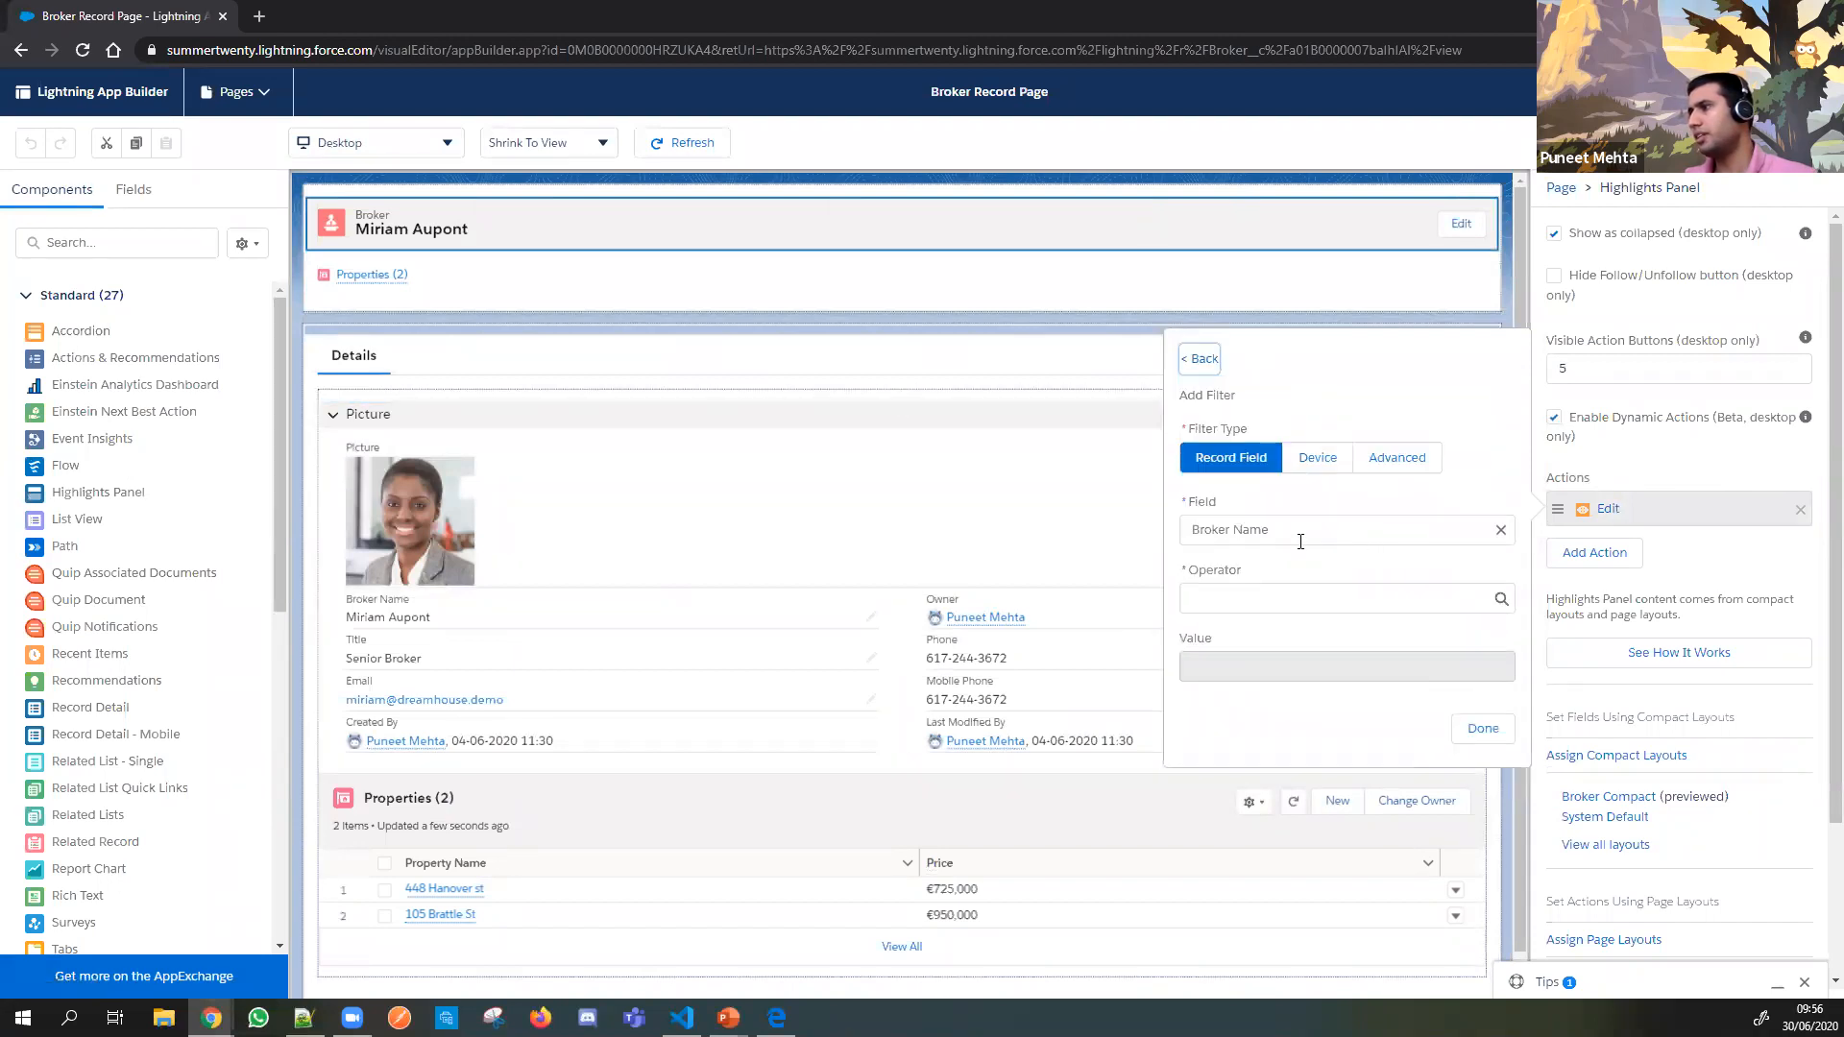
Step: Look through the Device, Advanced and Record Field filter types for the Edit action's new filter
click(1329, 469)
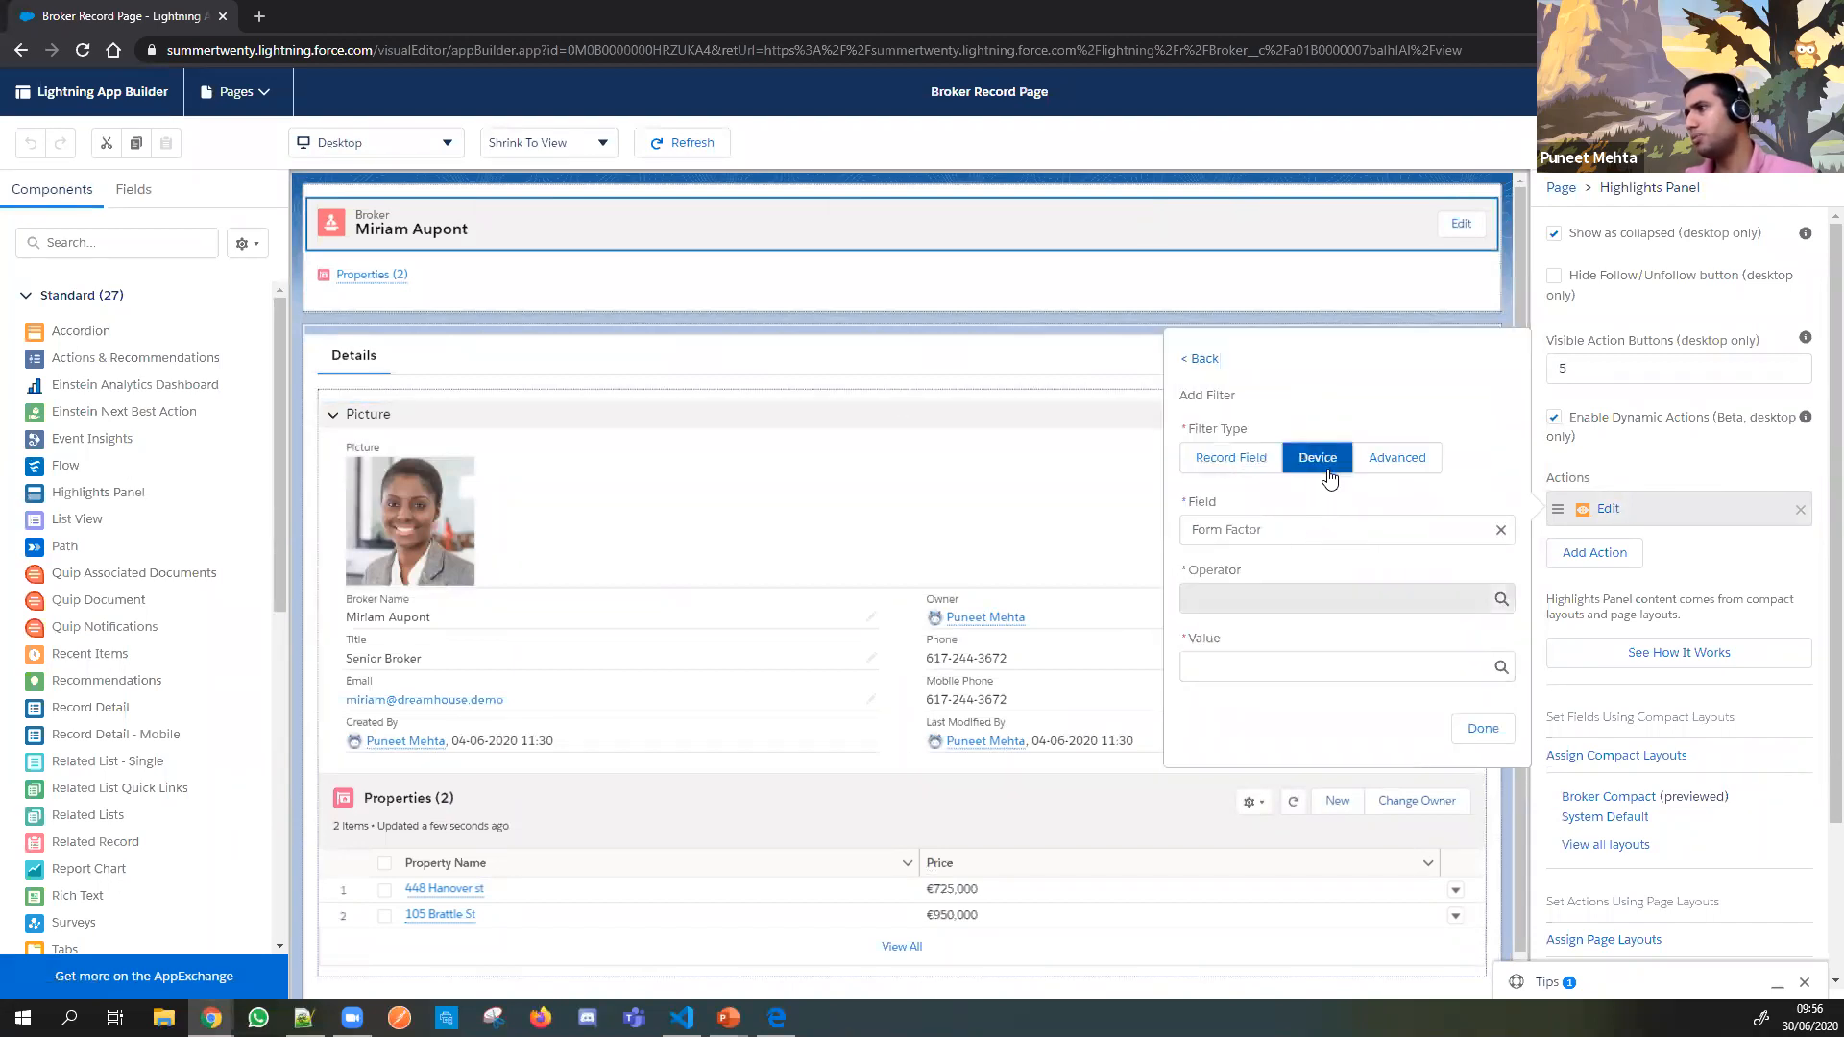
click(1377, 468)
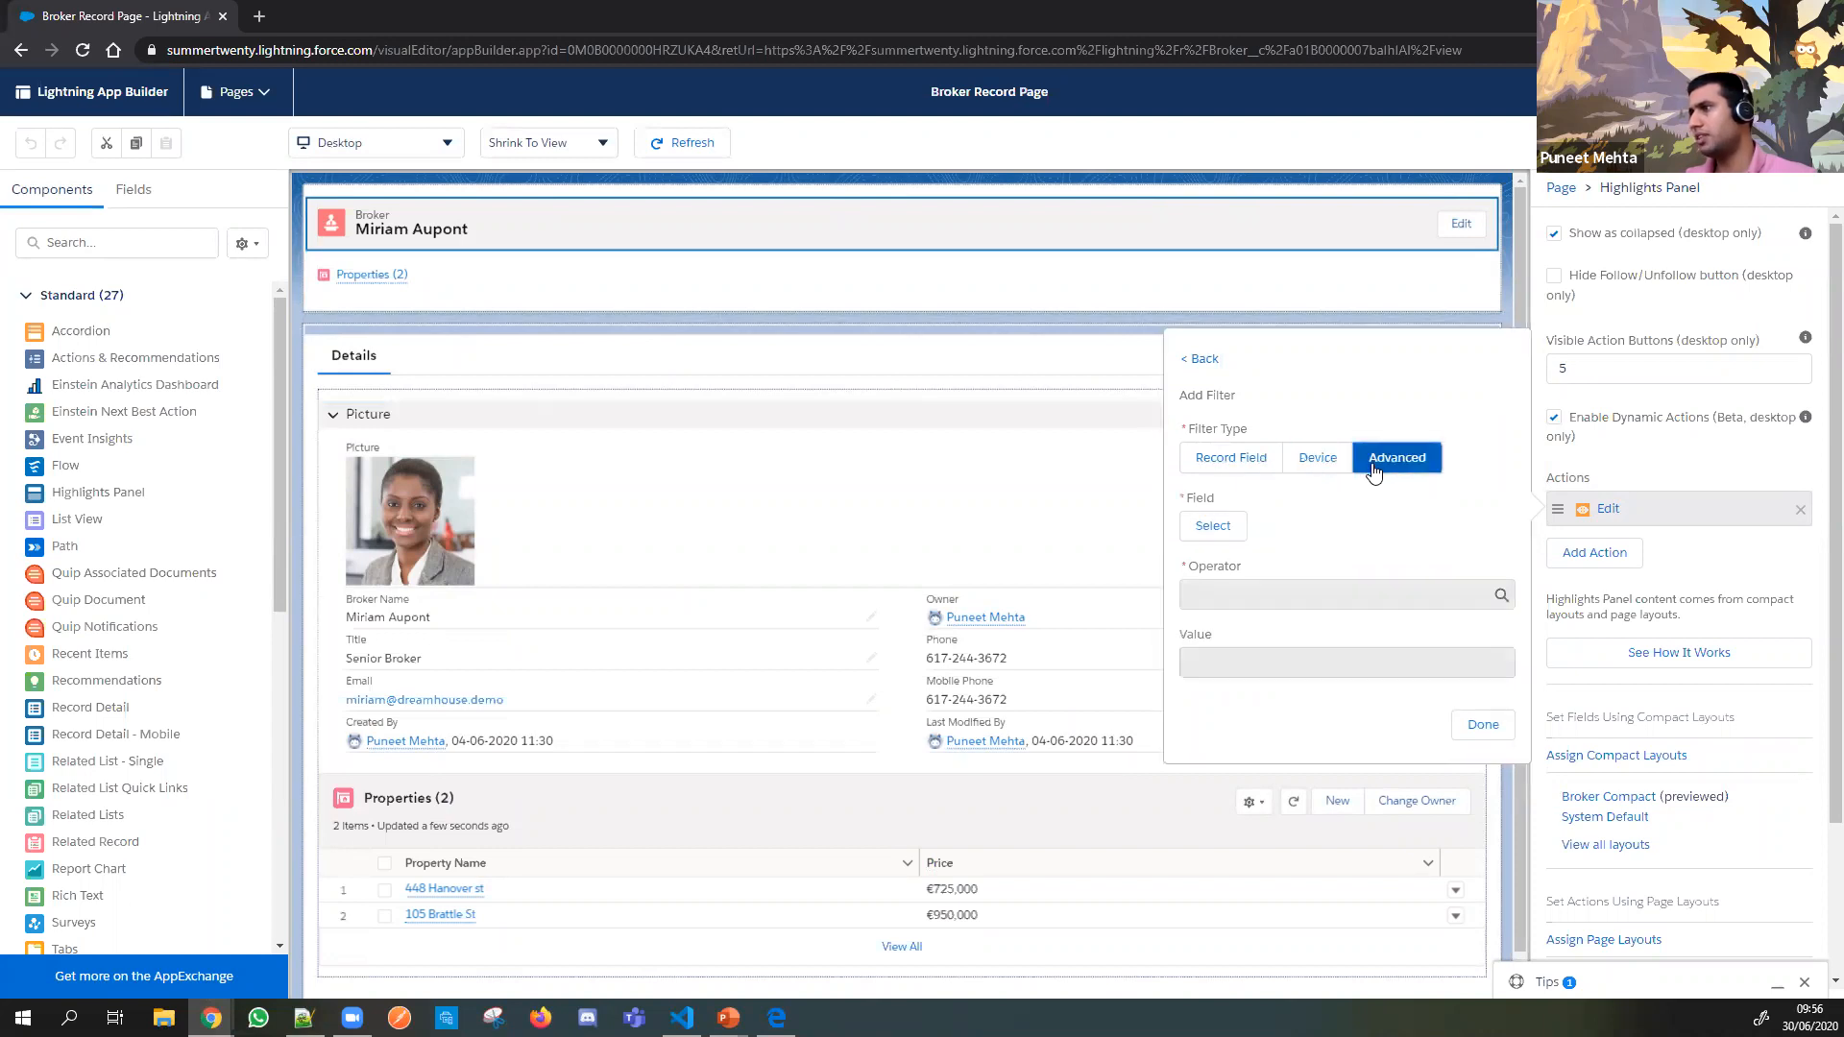
click(1207, 461)
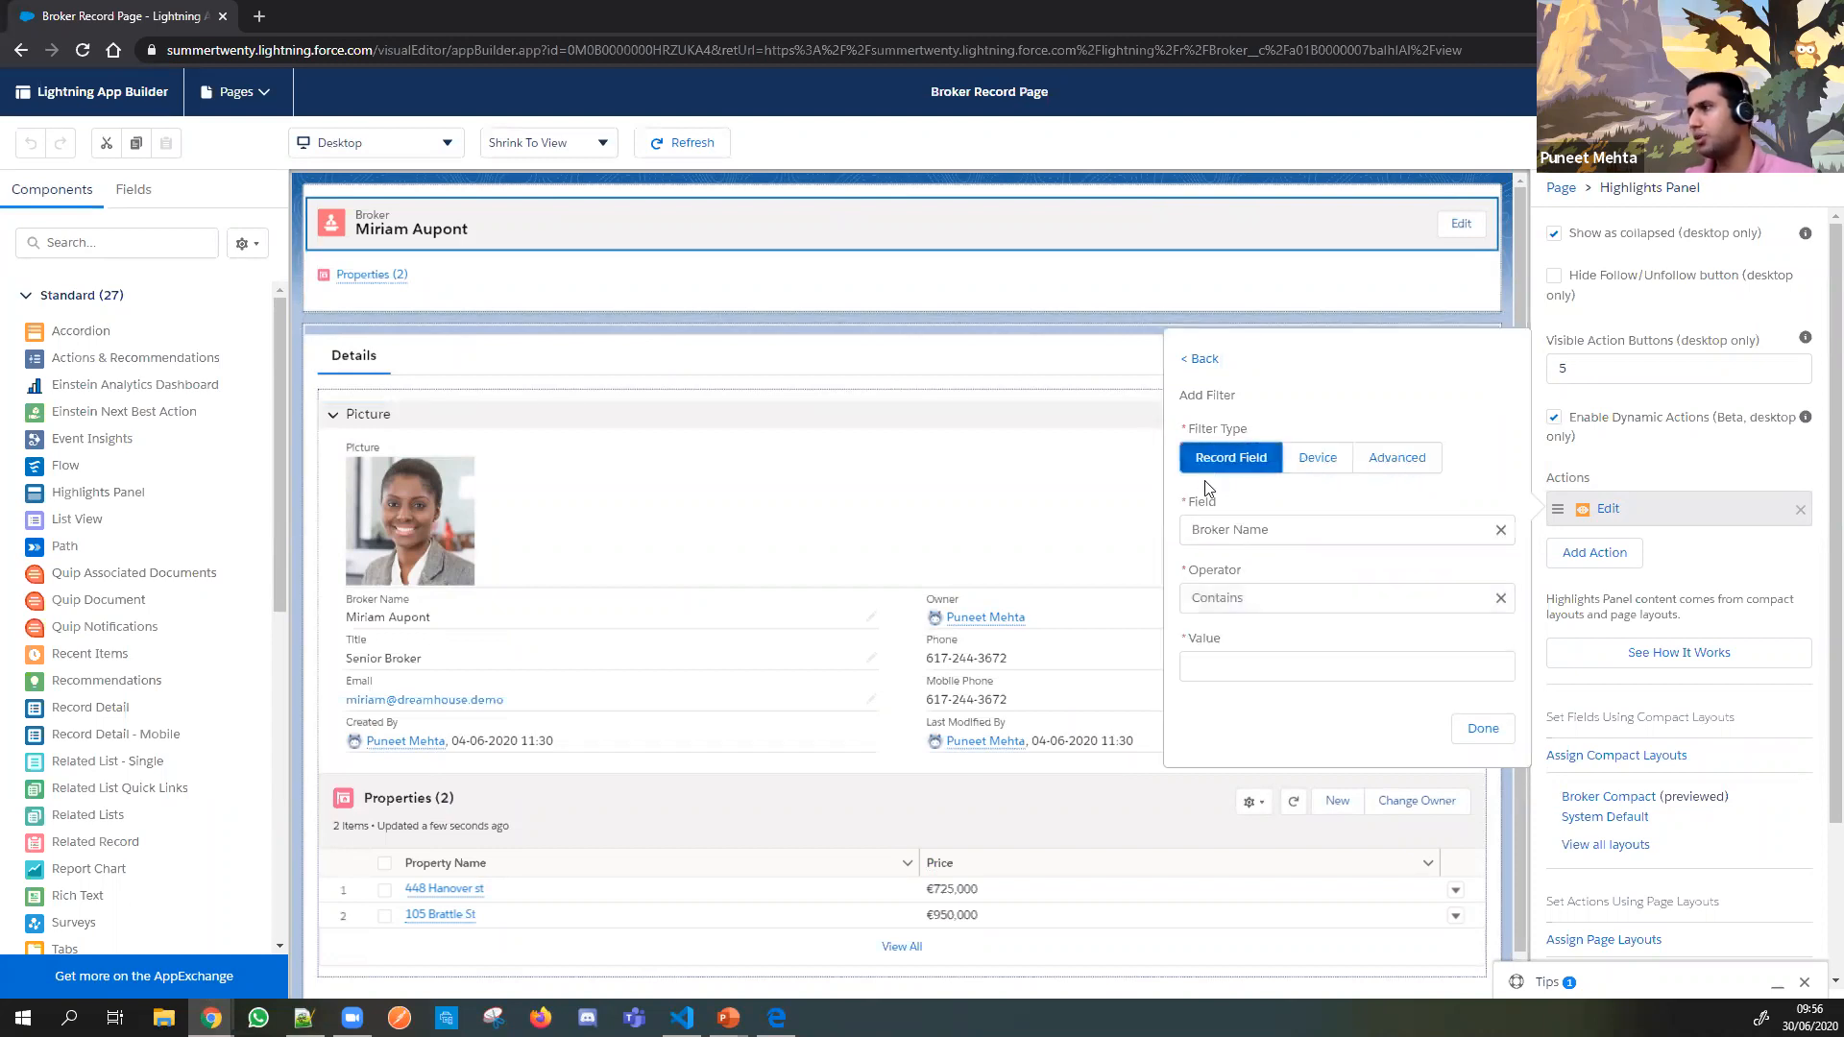
click(1236, 536)
Step: Try an Advanced filter on the User > Department field, dismissing the field selection and discarding the unsaved page changes
click(1375, 459)
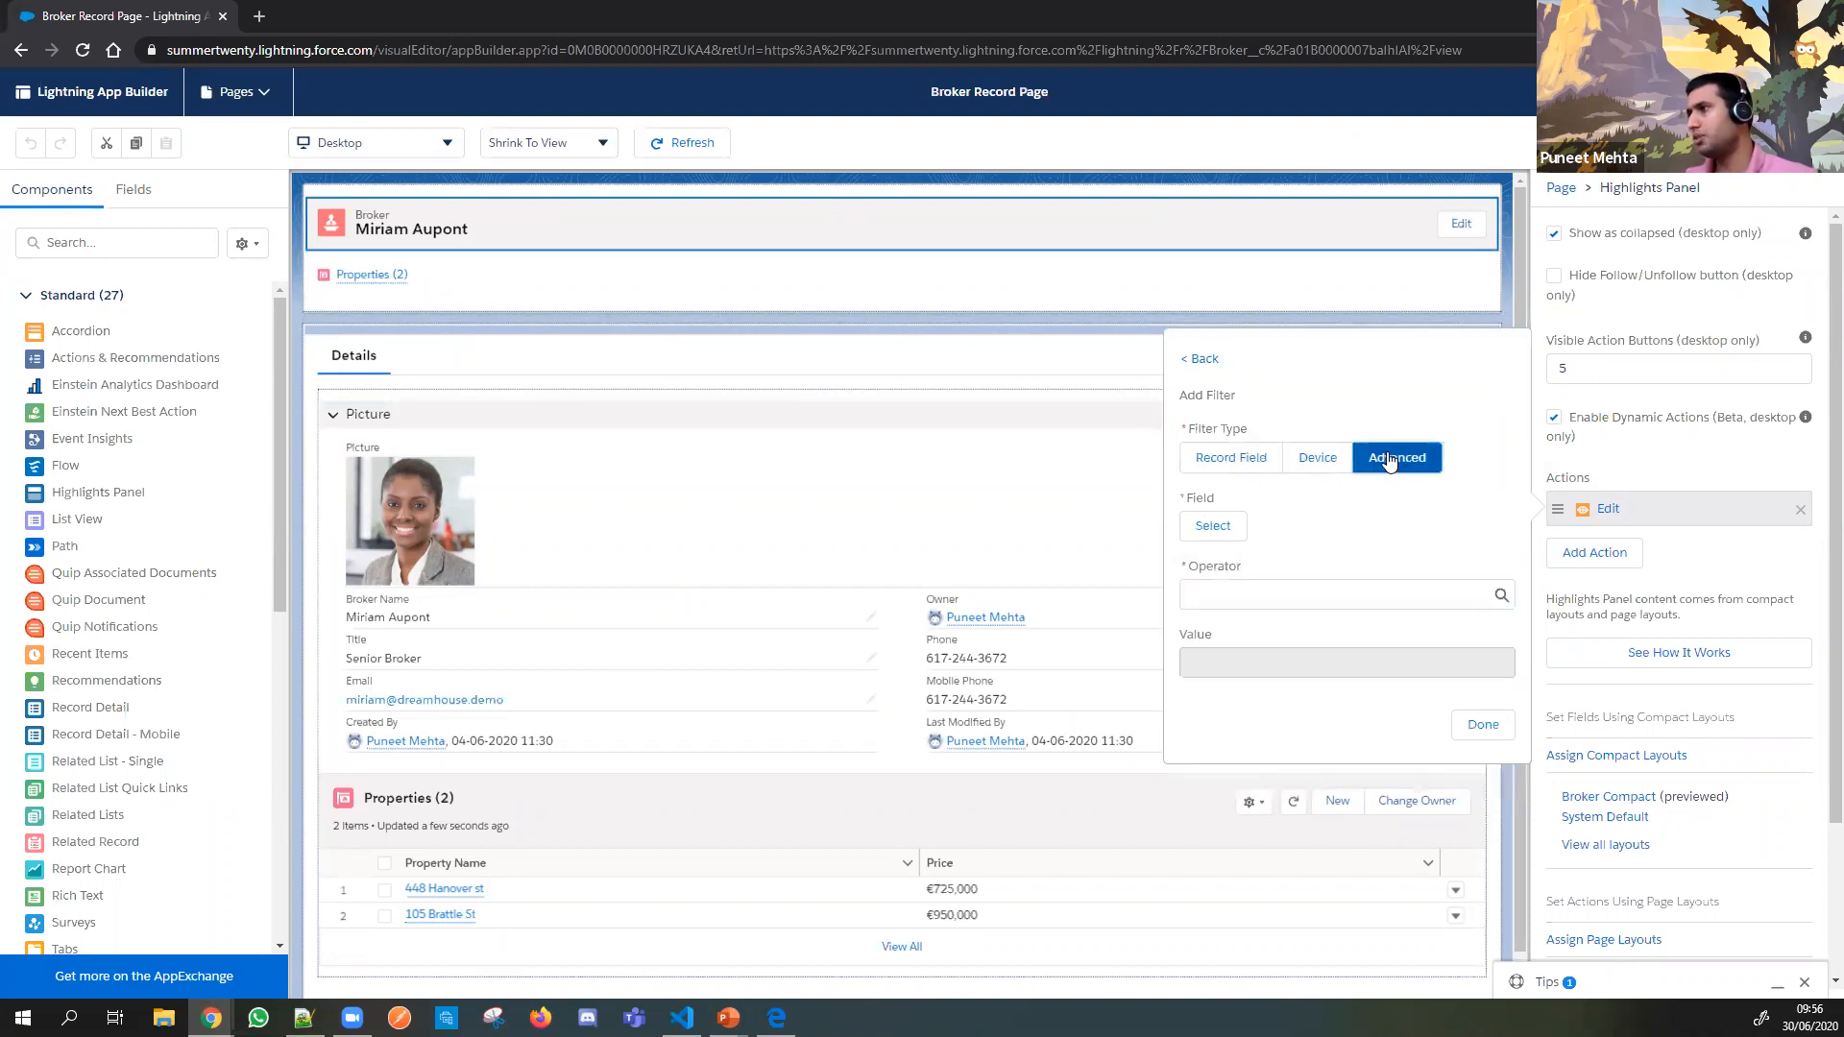
click(1215, 524)
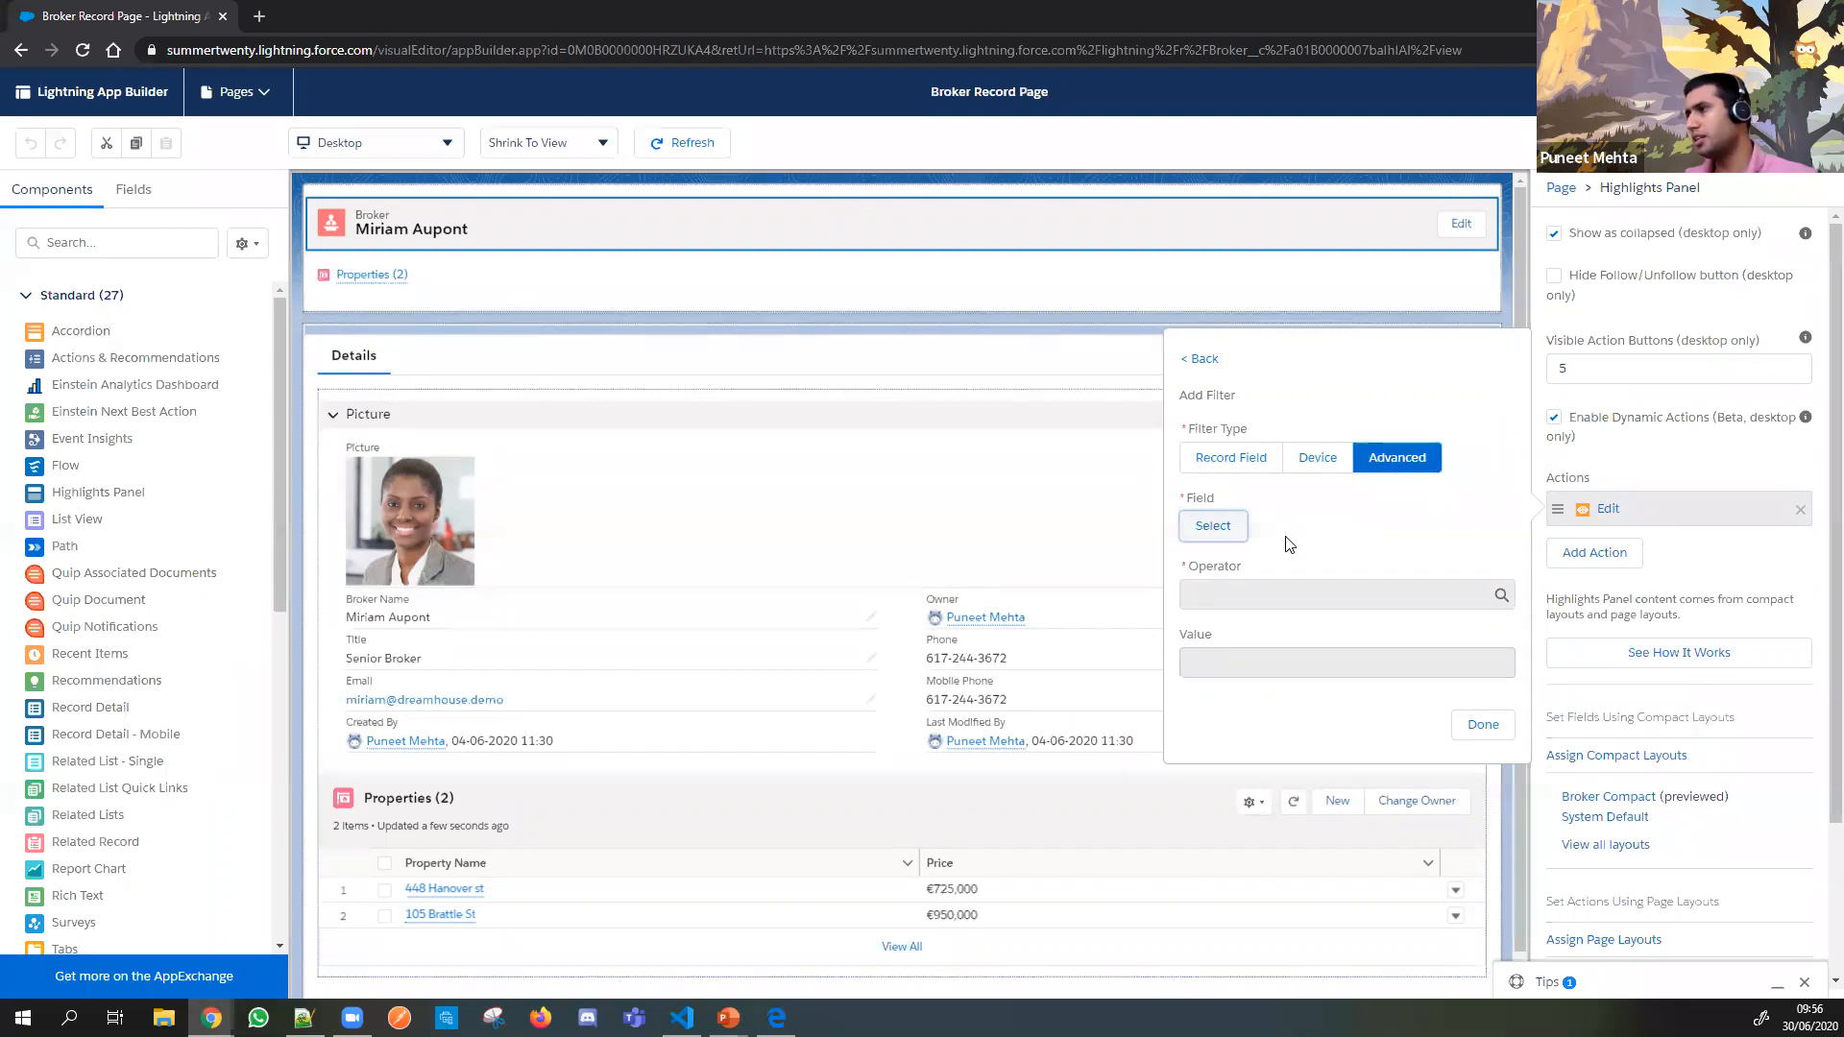
click(1235, 525)
text(us)
click(826, 480)
click(908, 444)
click(899, 438)
click(901, 440)
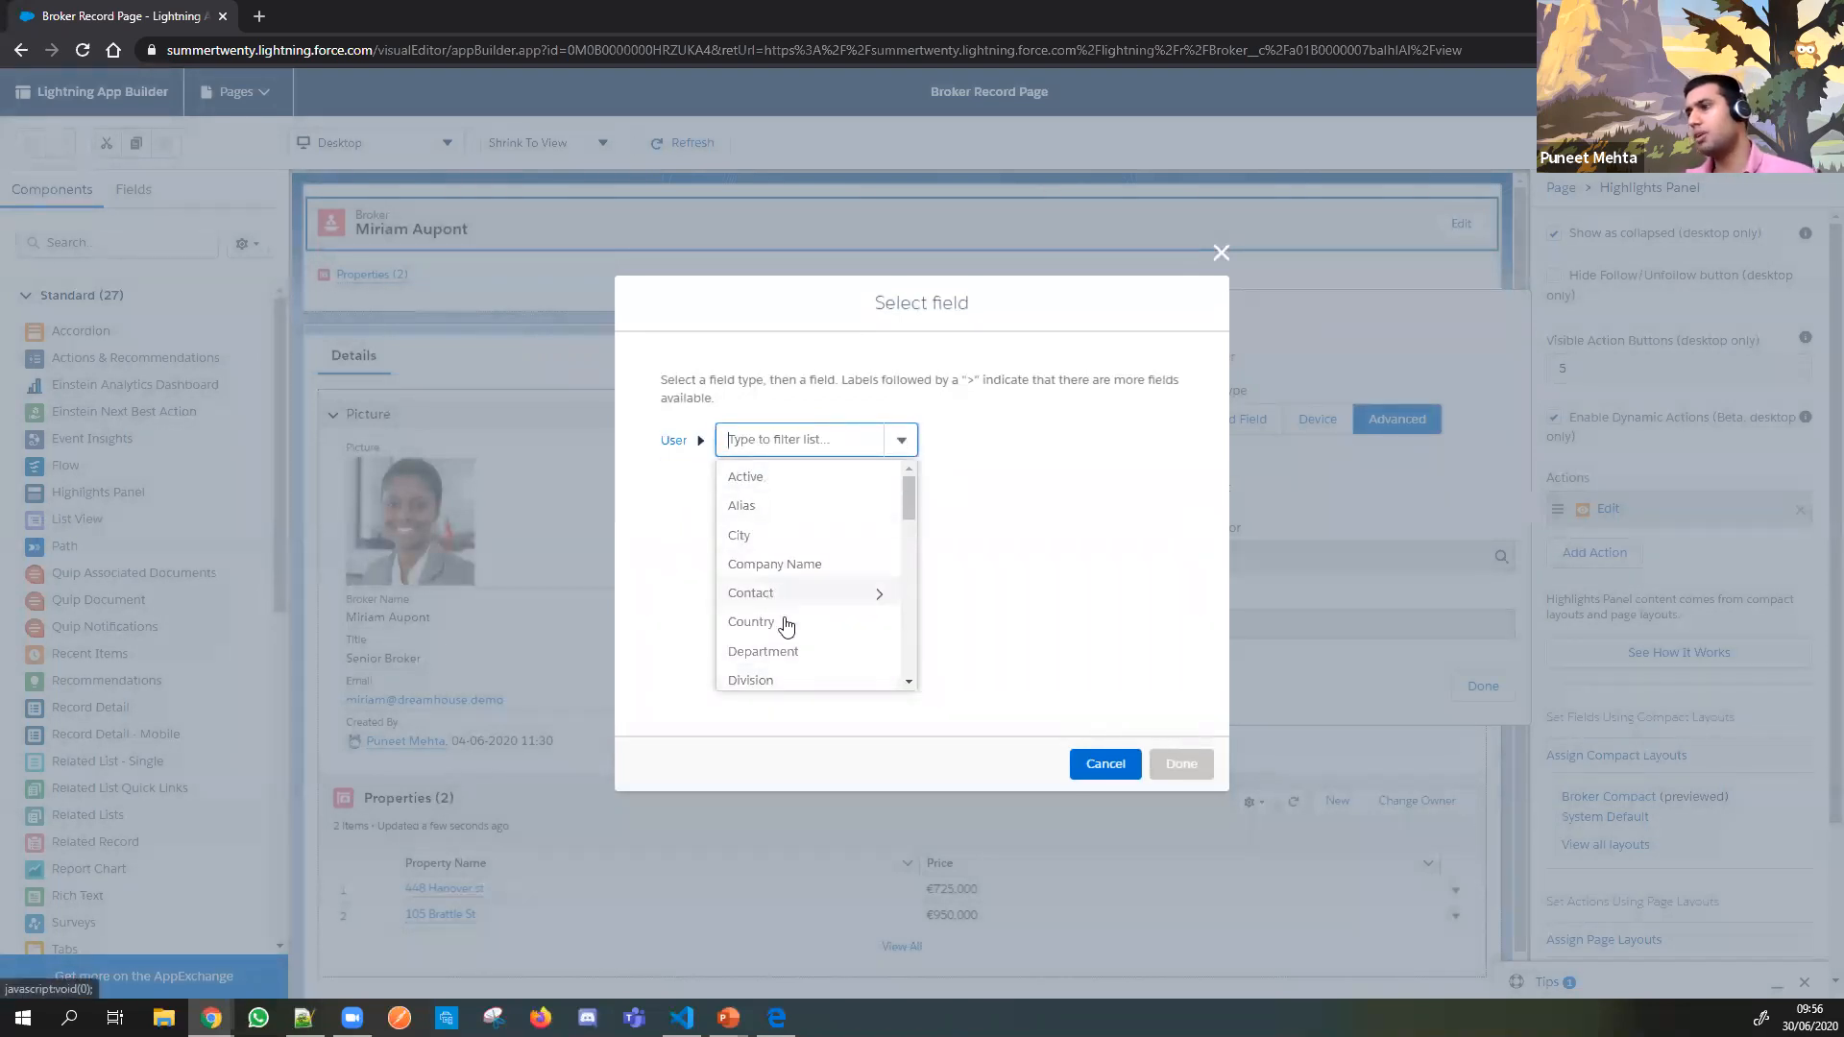
scroll(785, 634, down, 2)
scroll(787, 619, up, 1)
click(762, 557)
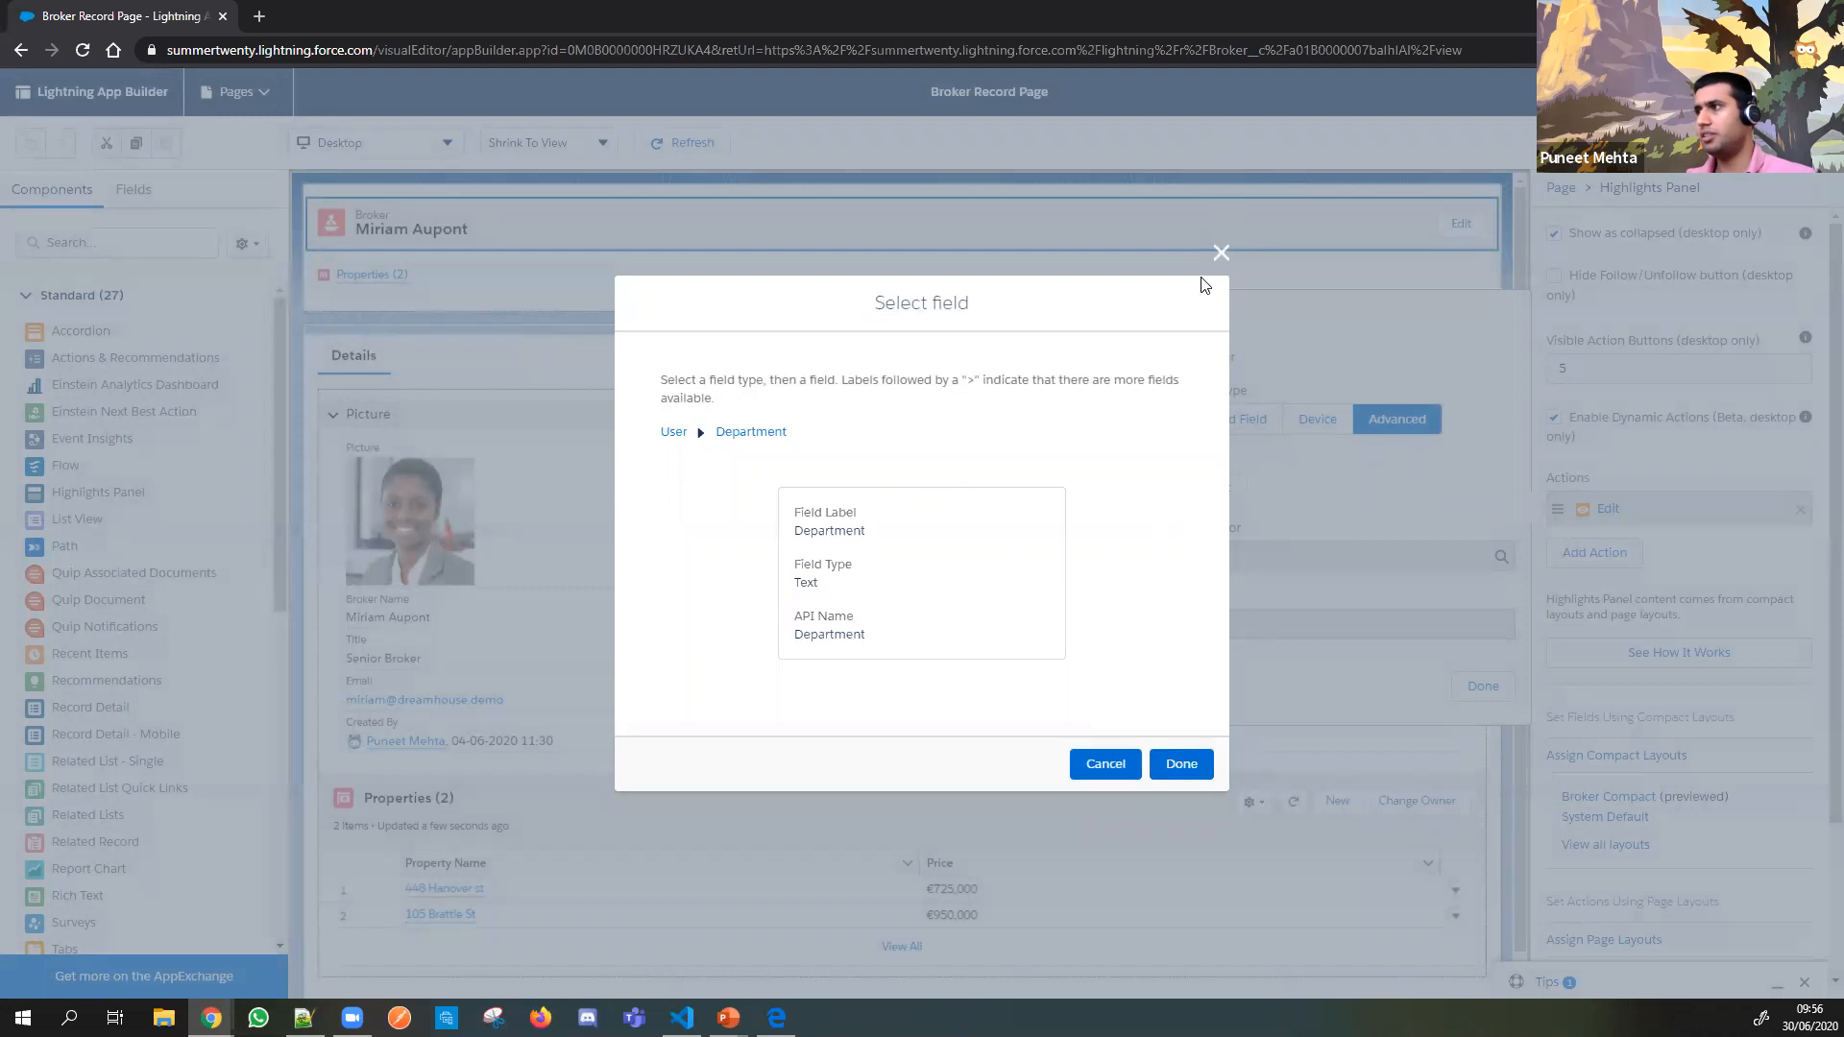
click(1223, 251)
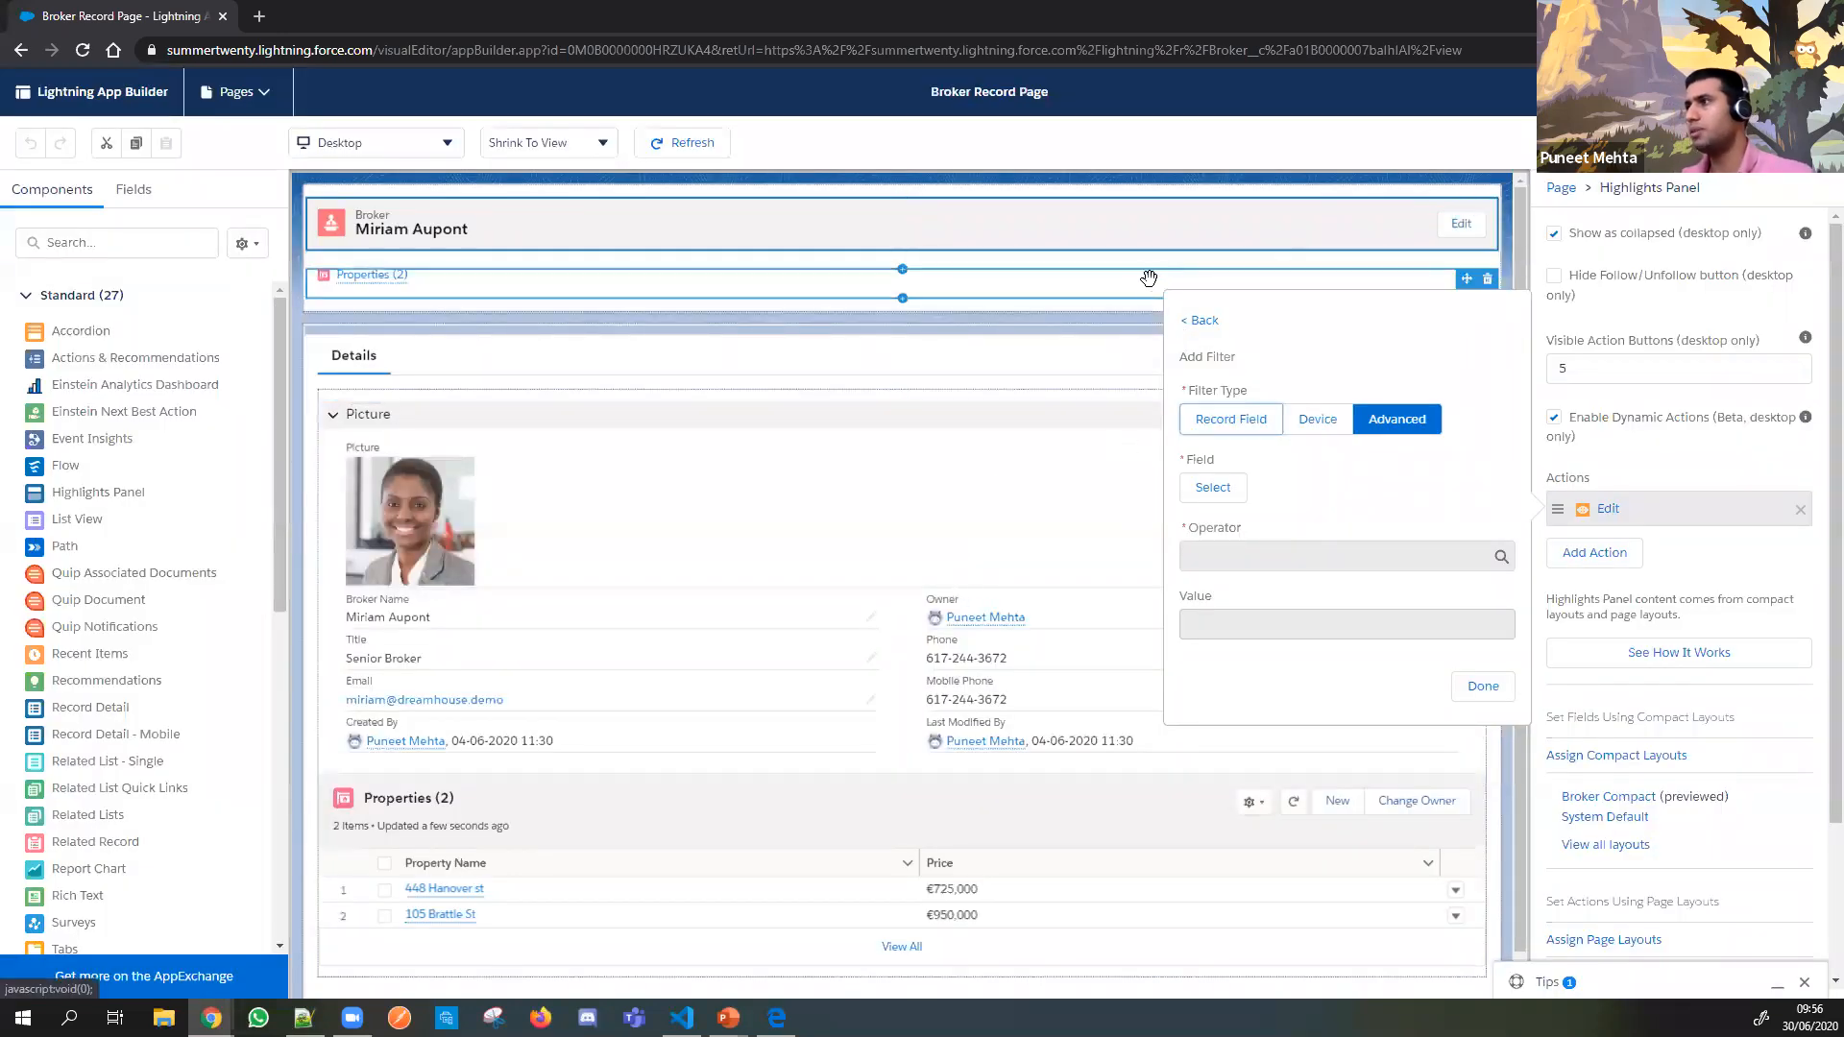
click(1323, 125)
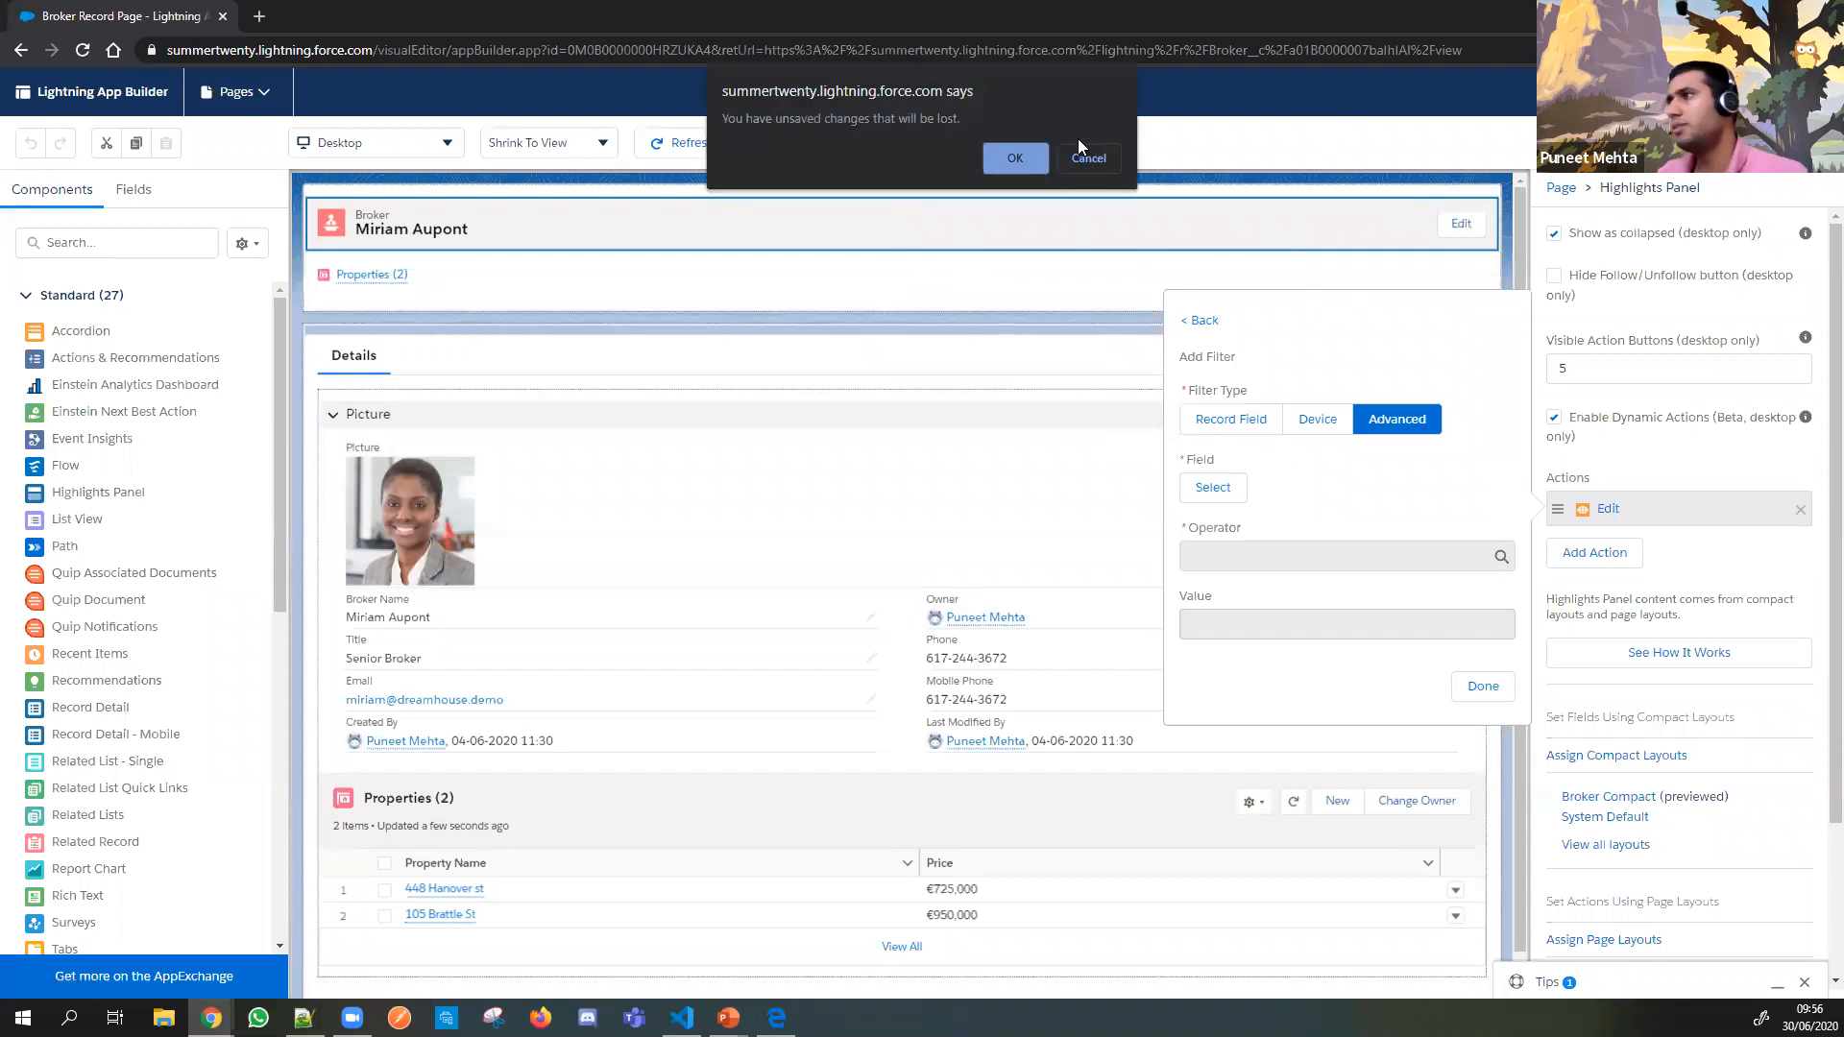
click(1015, 159)
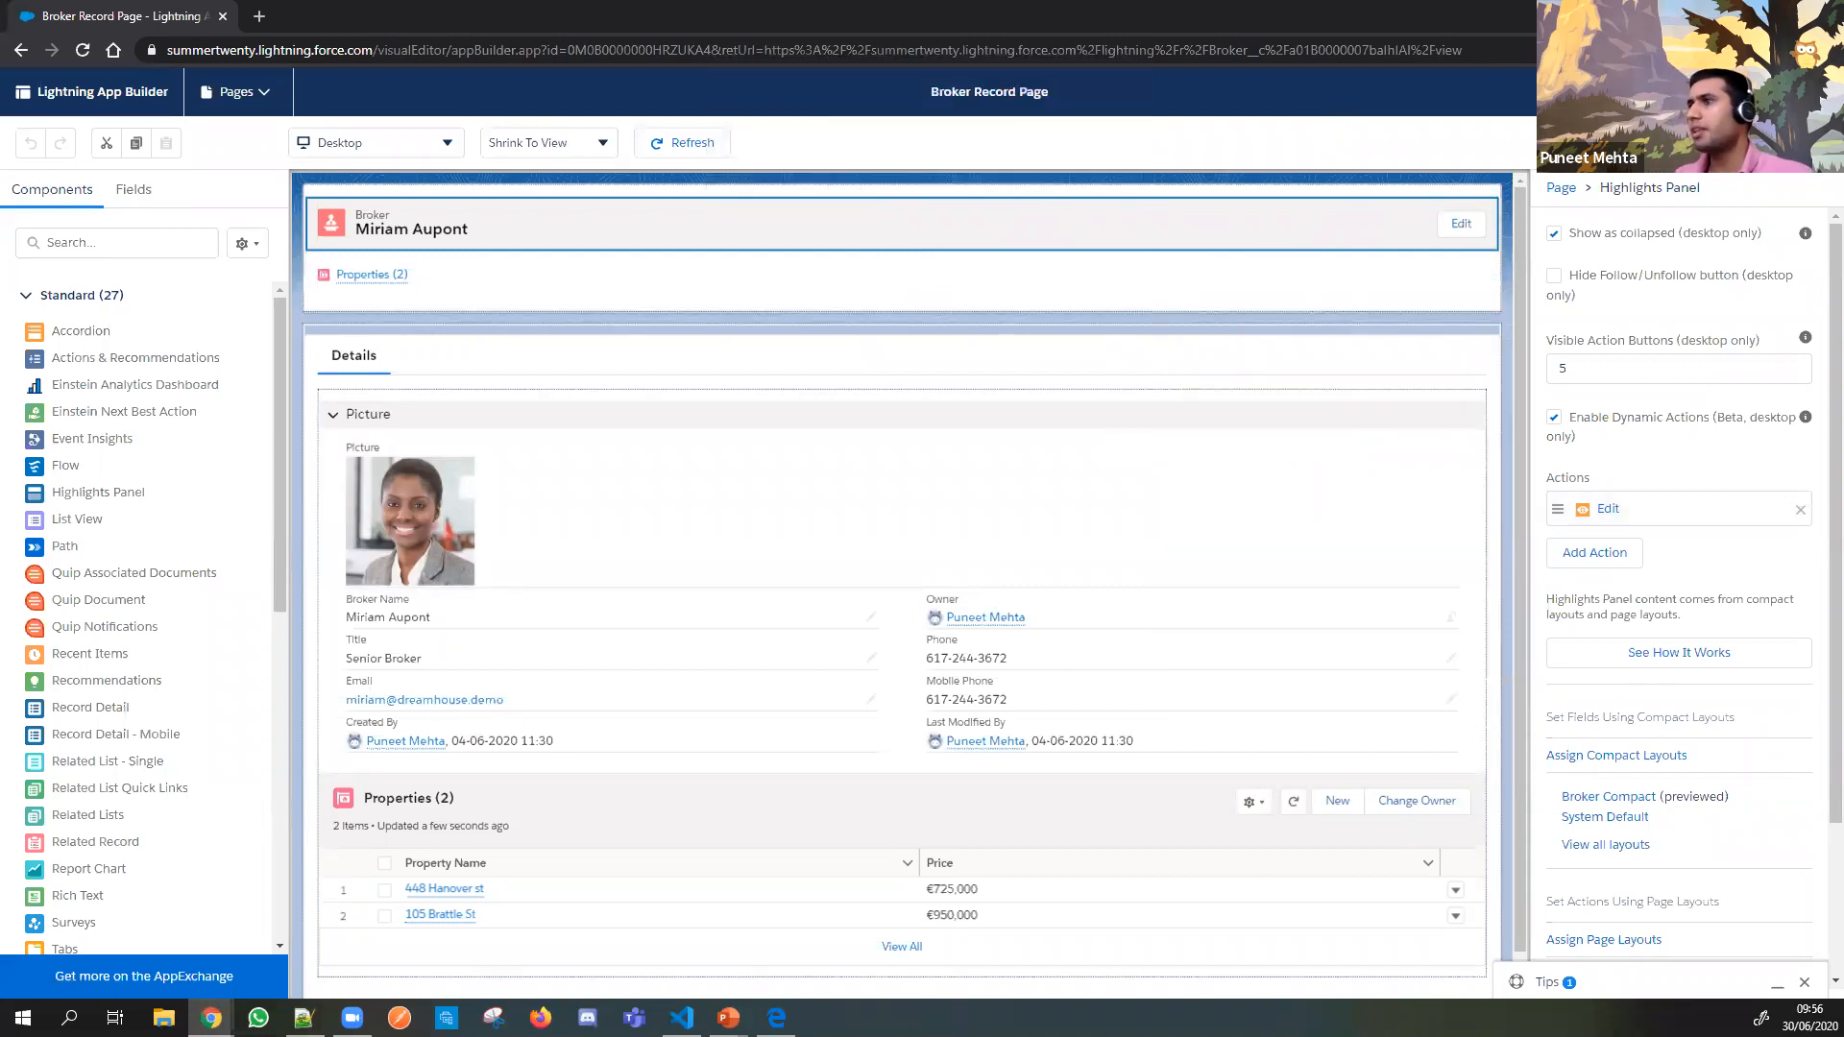
Step: Switch to the PowerPoint slide show and advance to the slide on breaking up record details with Dynamic Forms
click(1727, 11)
click(728, 1018)
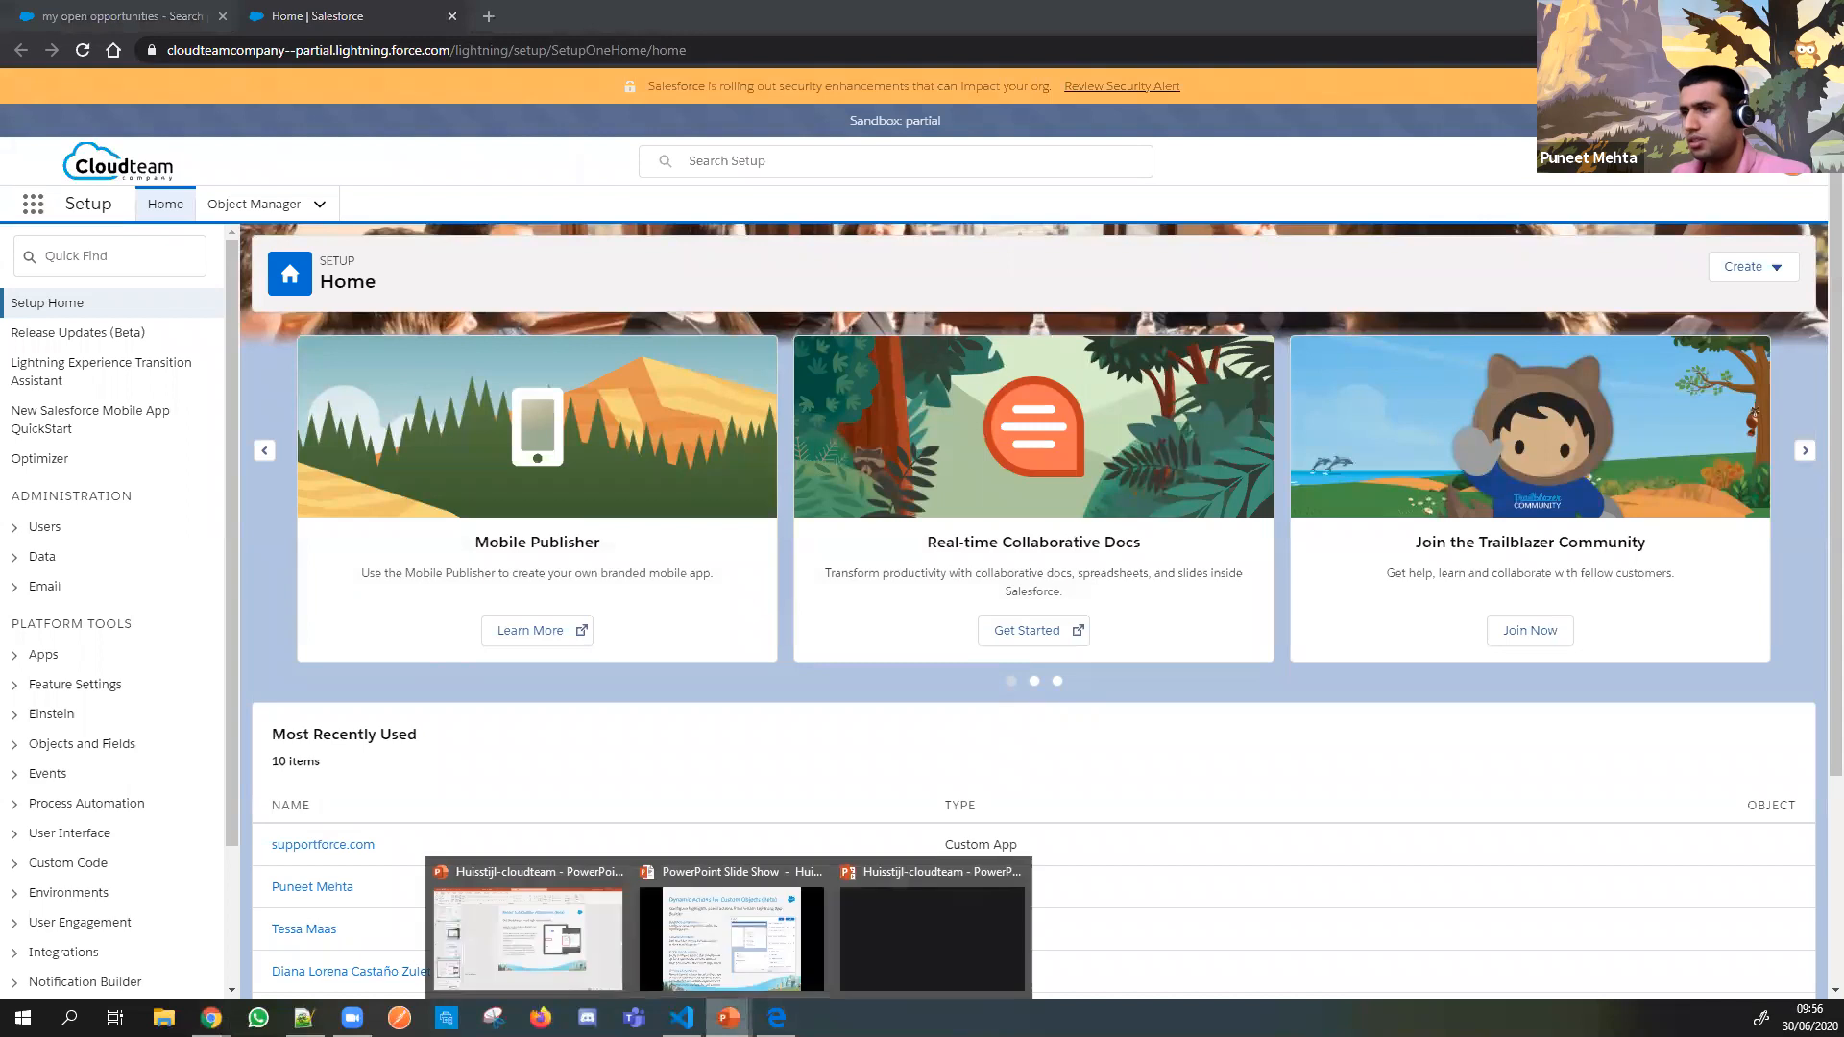
click(709, 974)
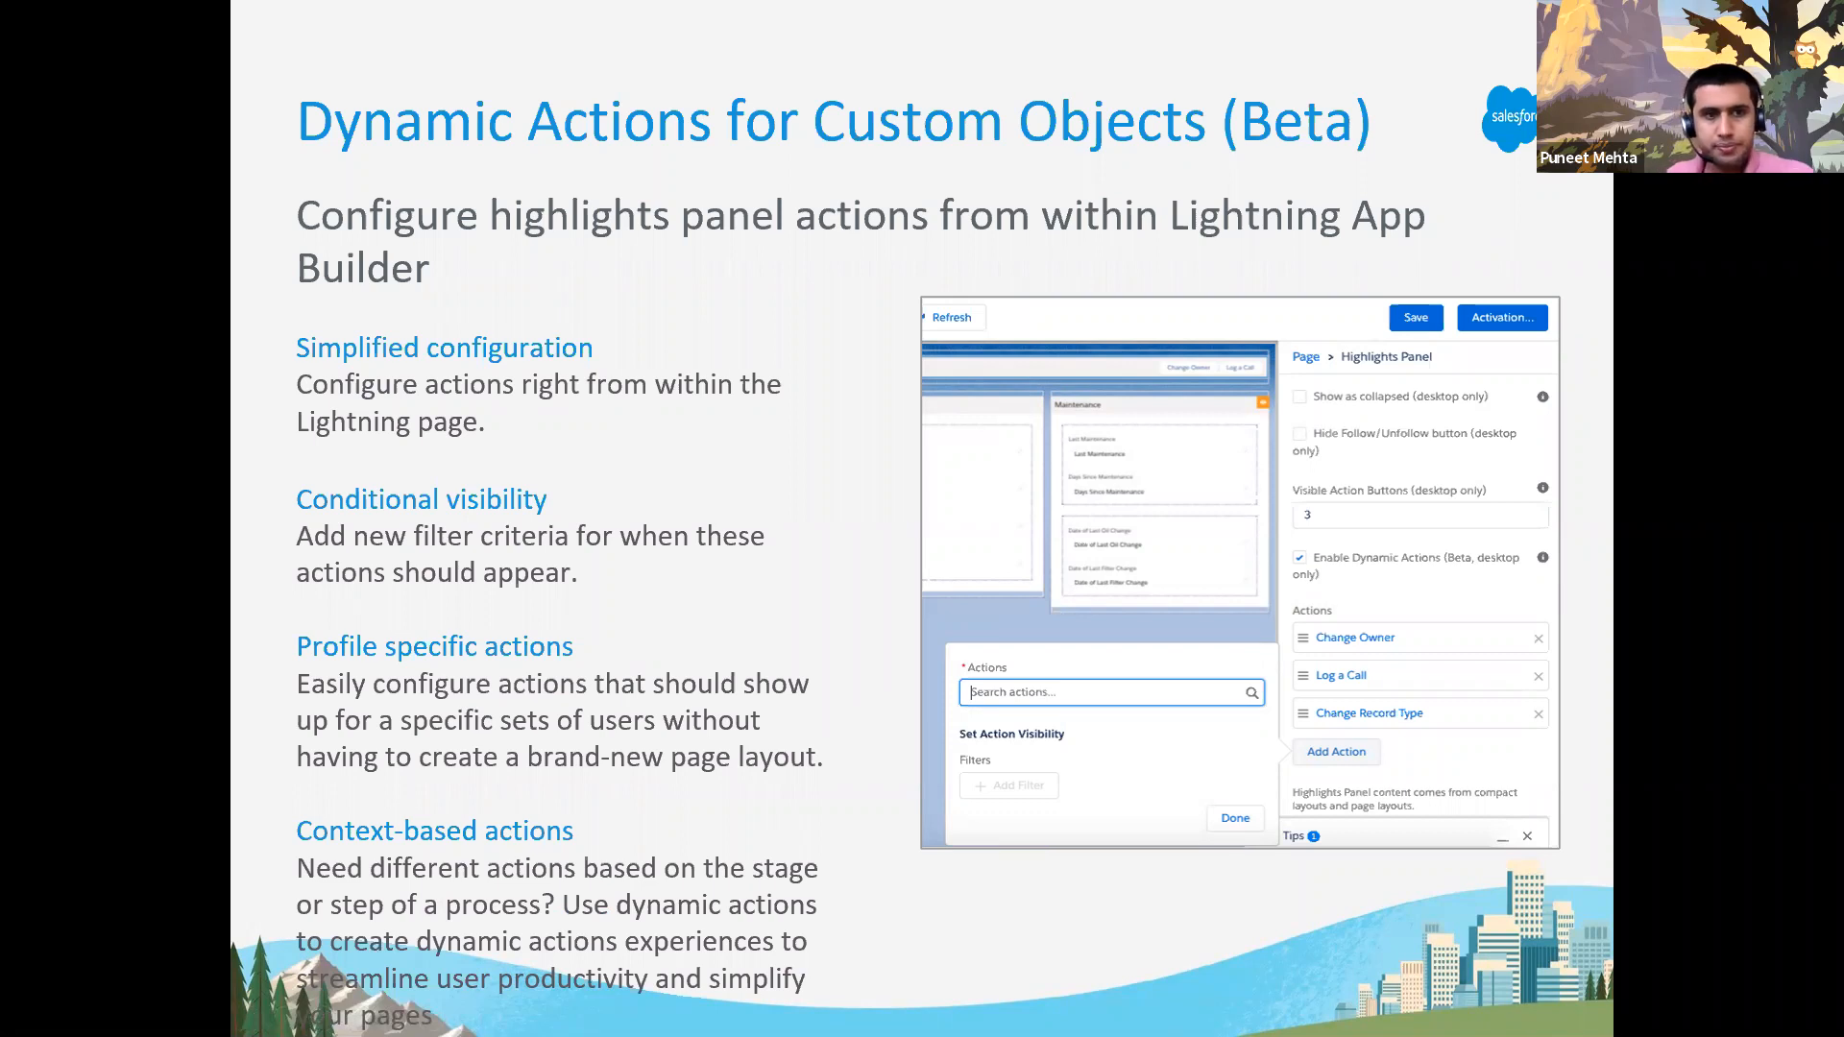
key(Right)
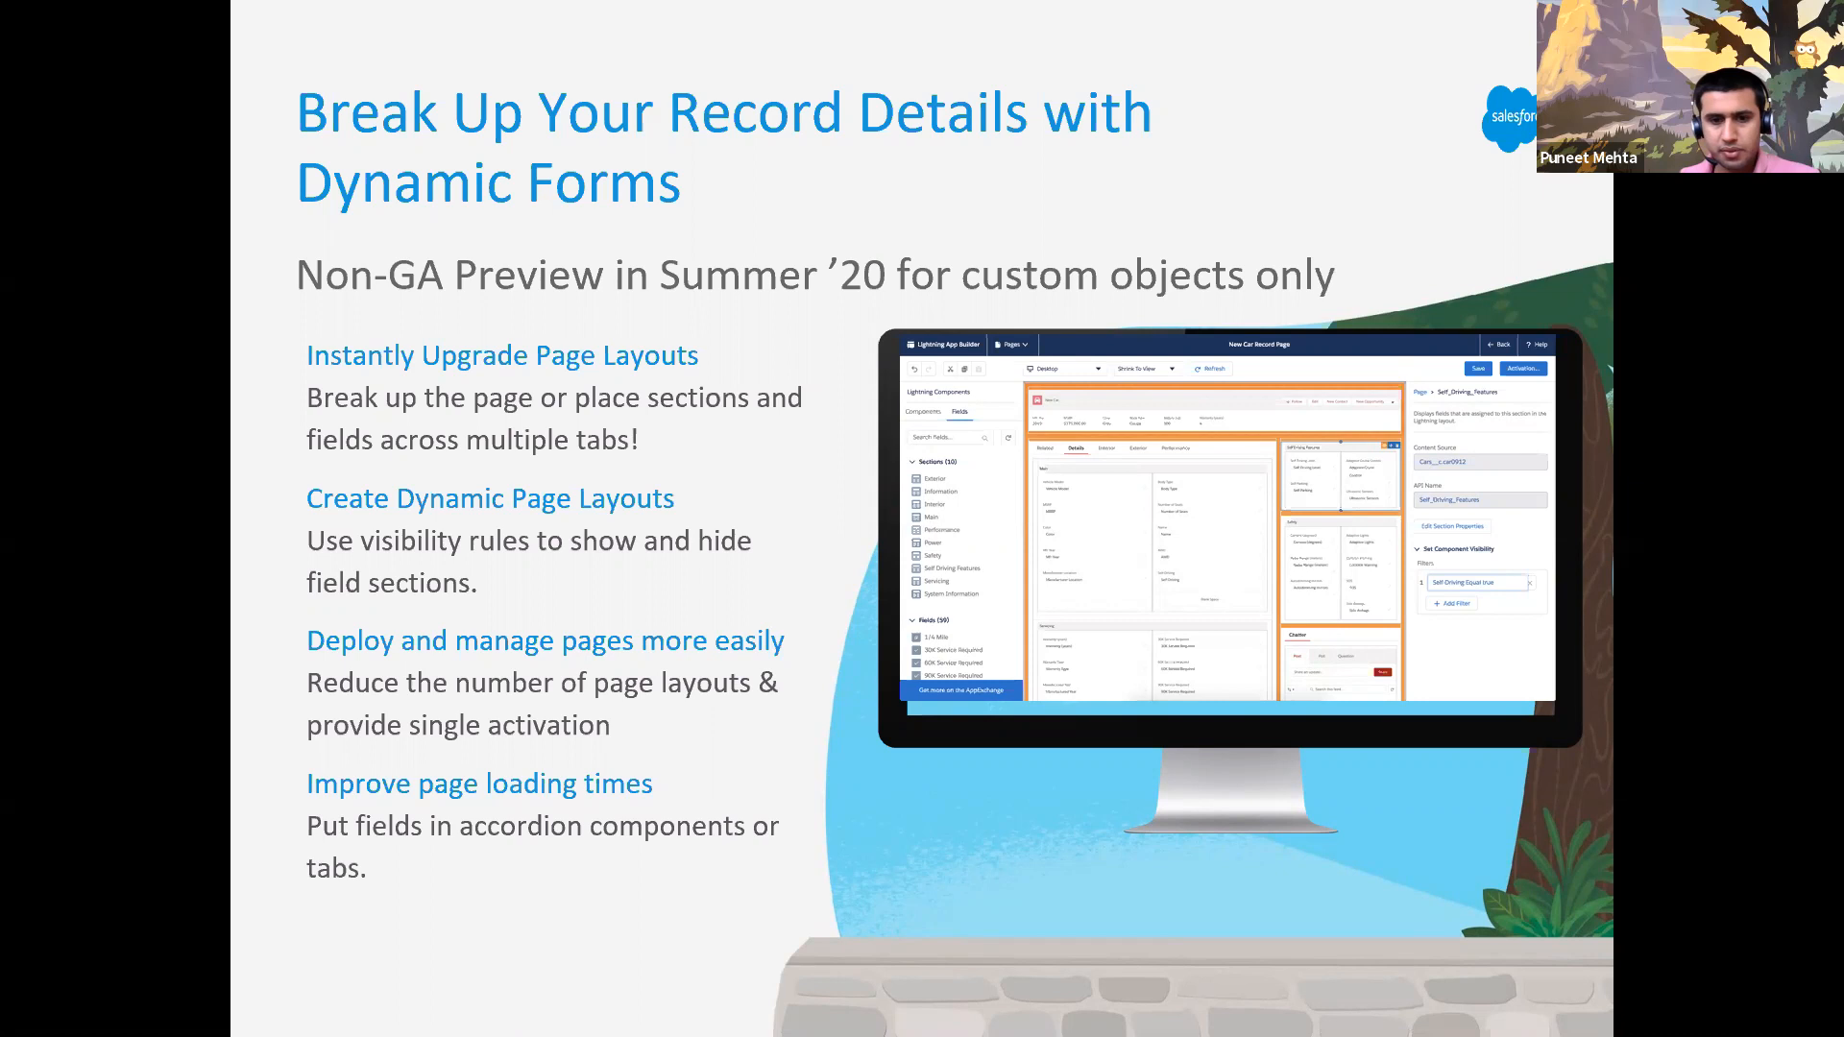
Step: Switch back to Lightning App Builder in Chrome and select the Record Detail component on the Broker Record Page
key(alt+Tab)
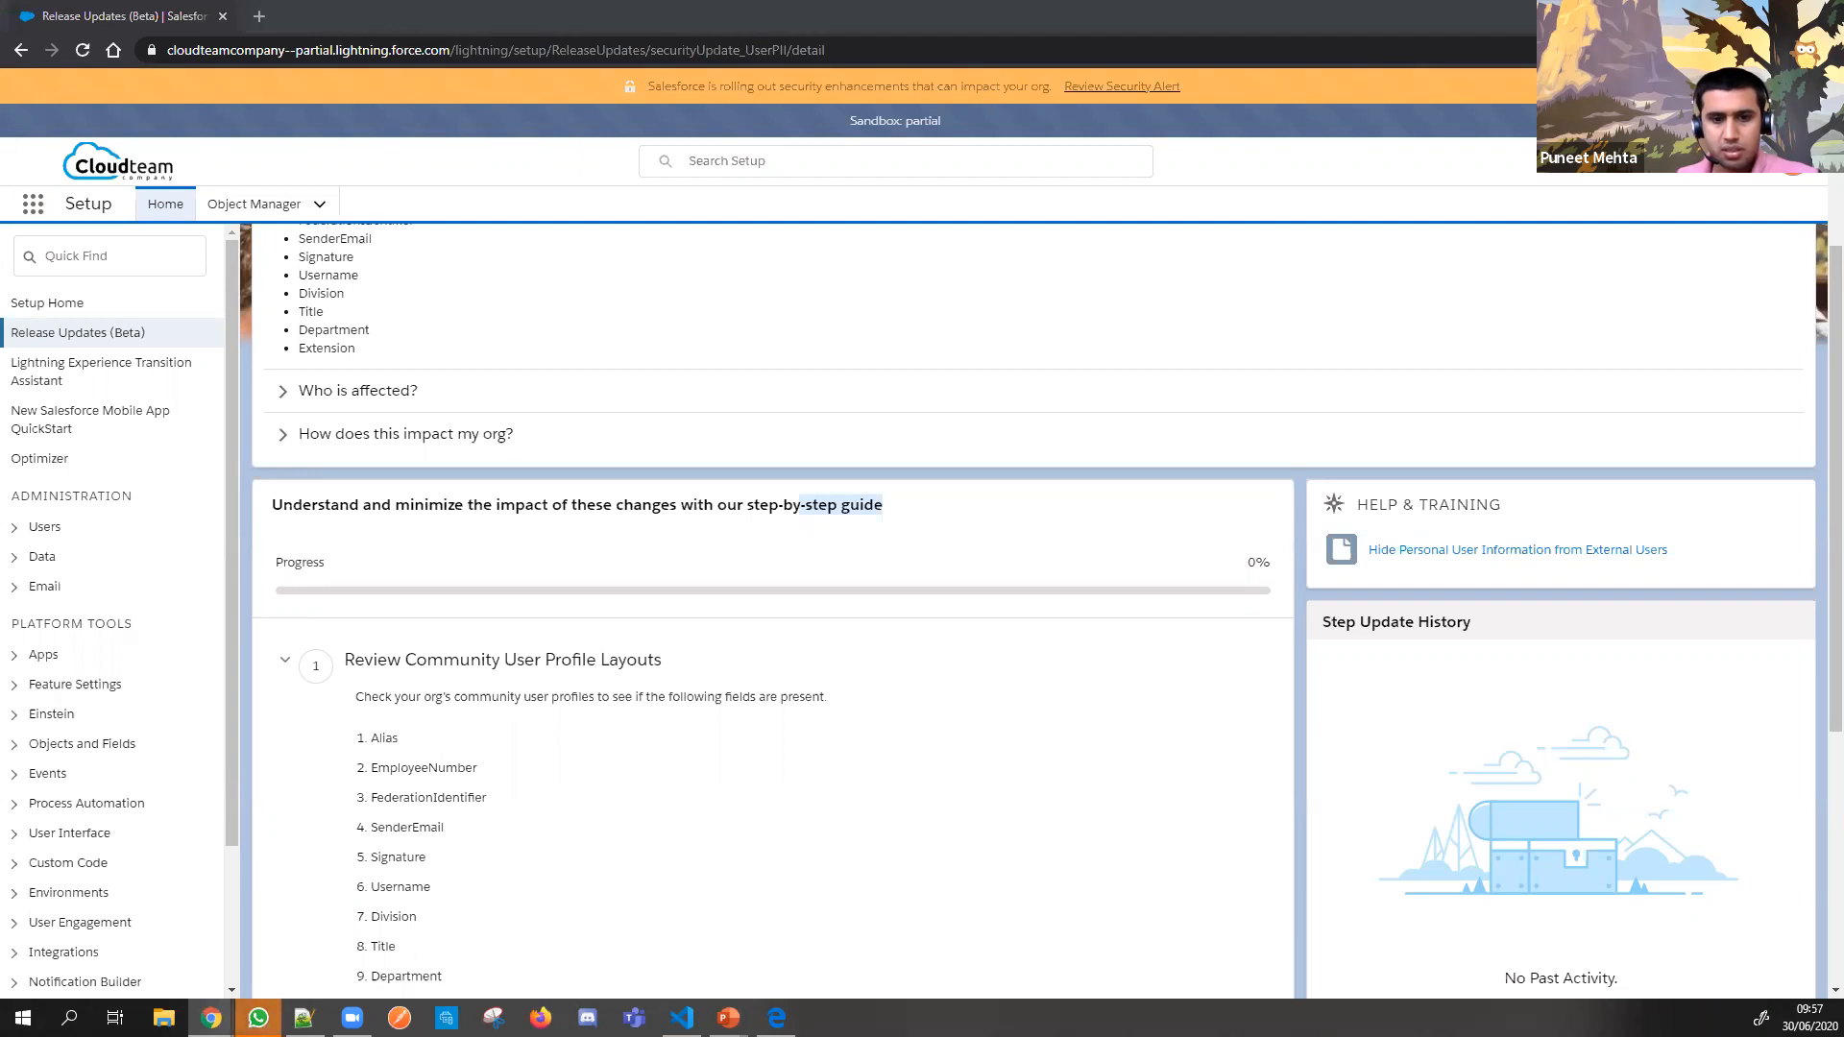
key(alt+Tab)
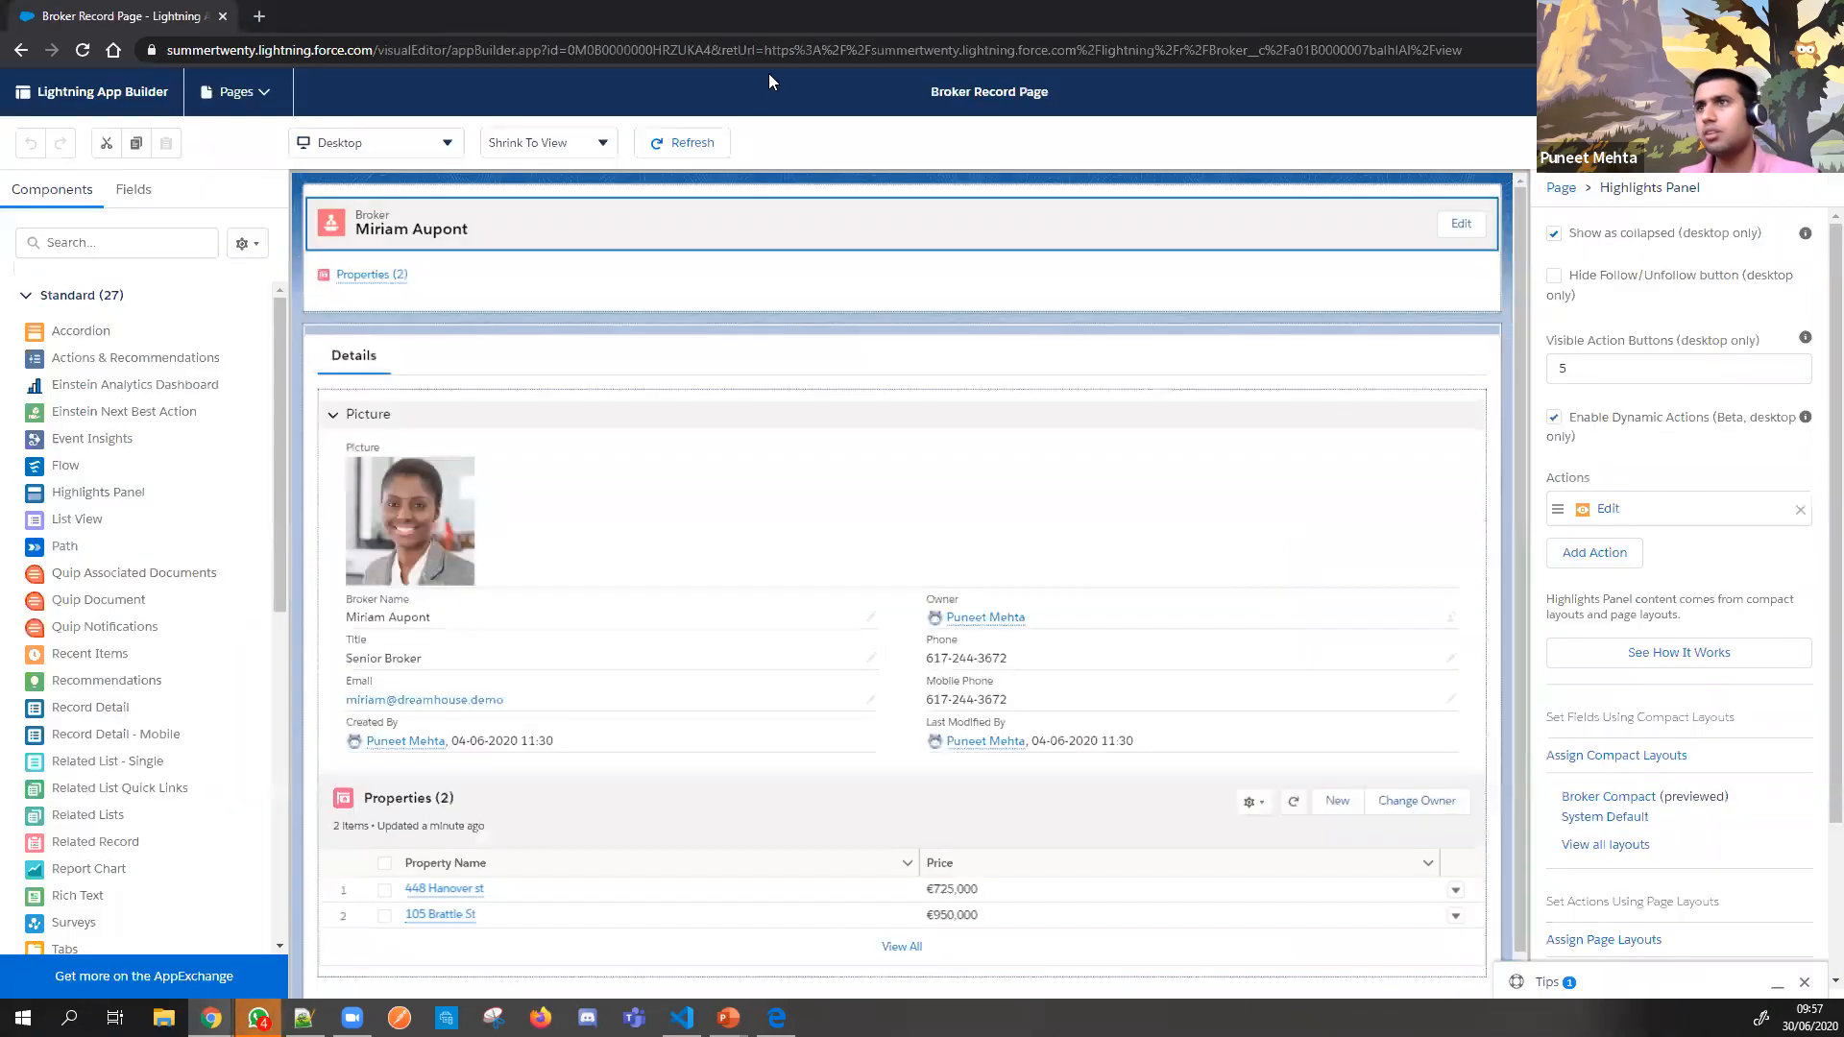
scroll(1012, 401, down, 1)
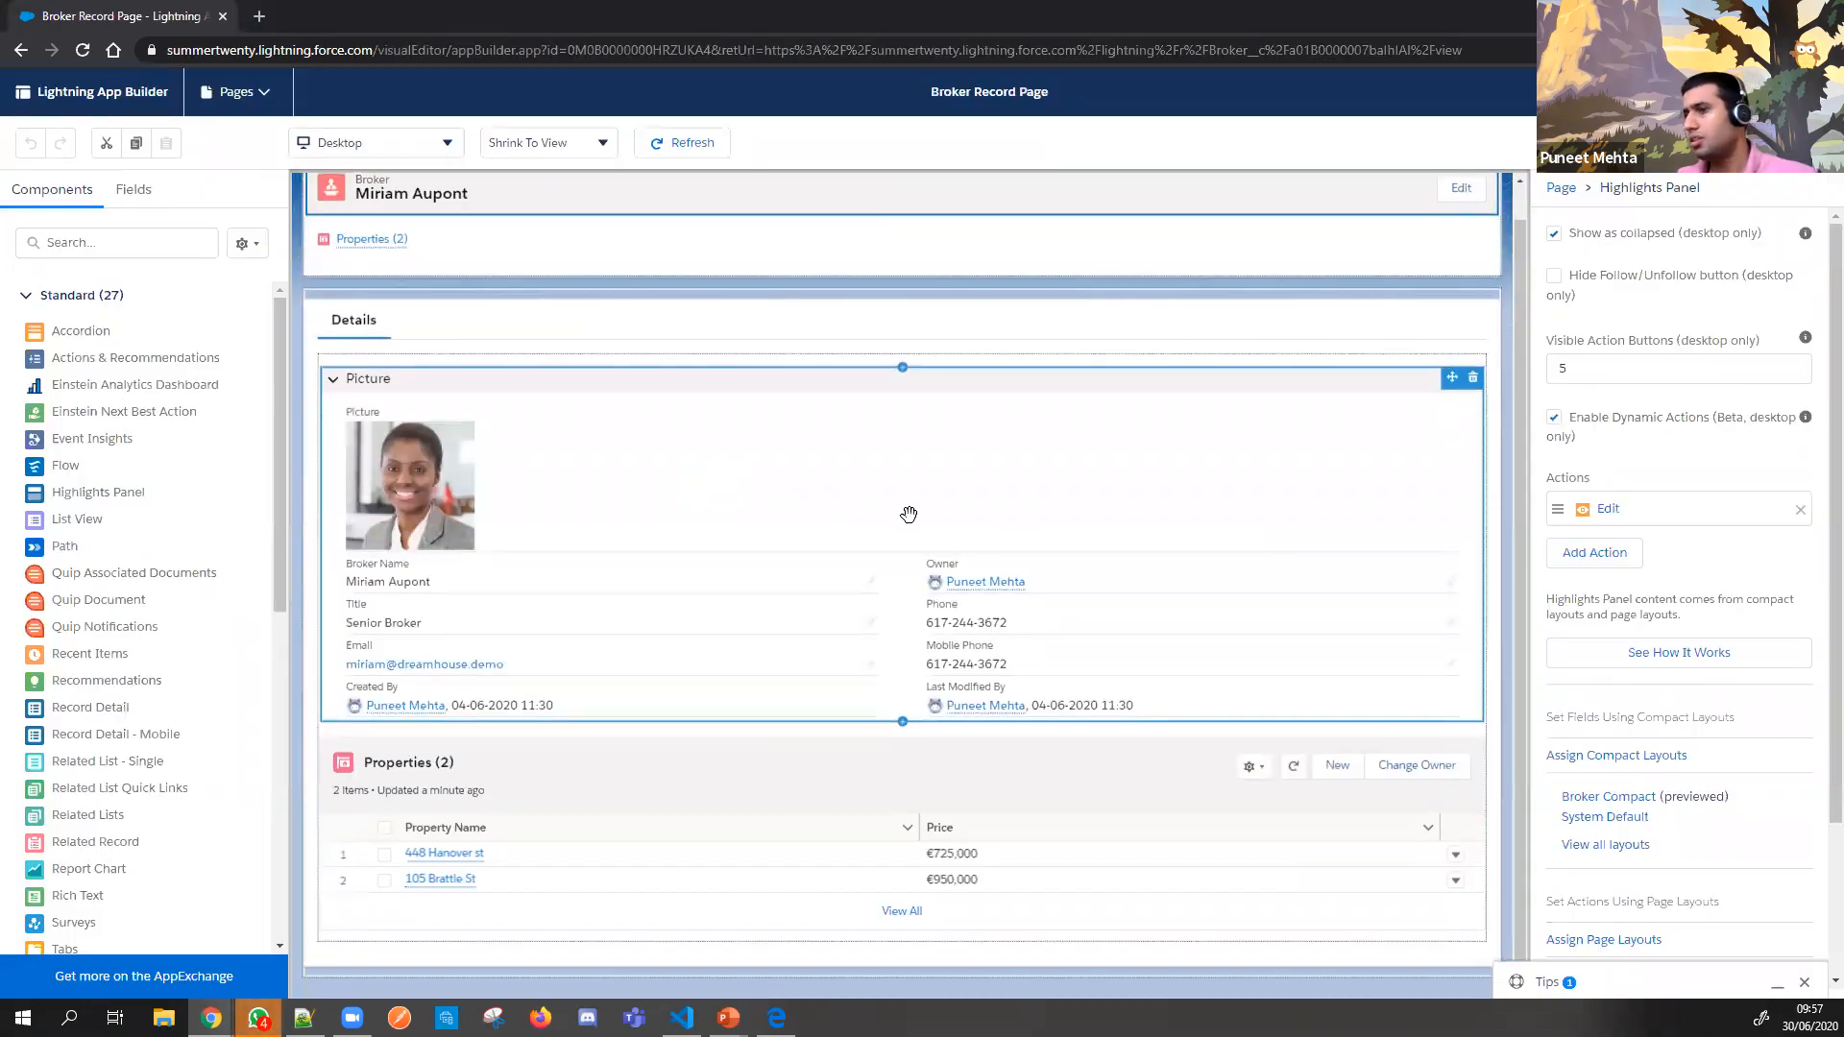
click(1206, 454)
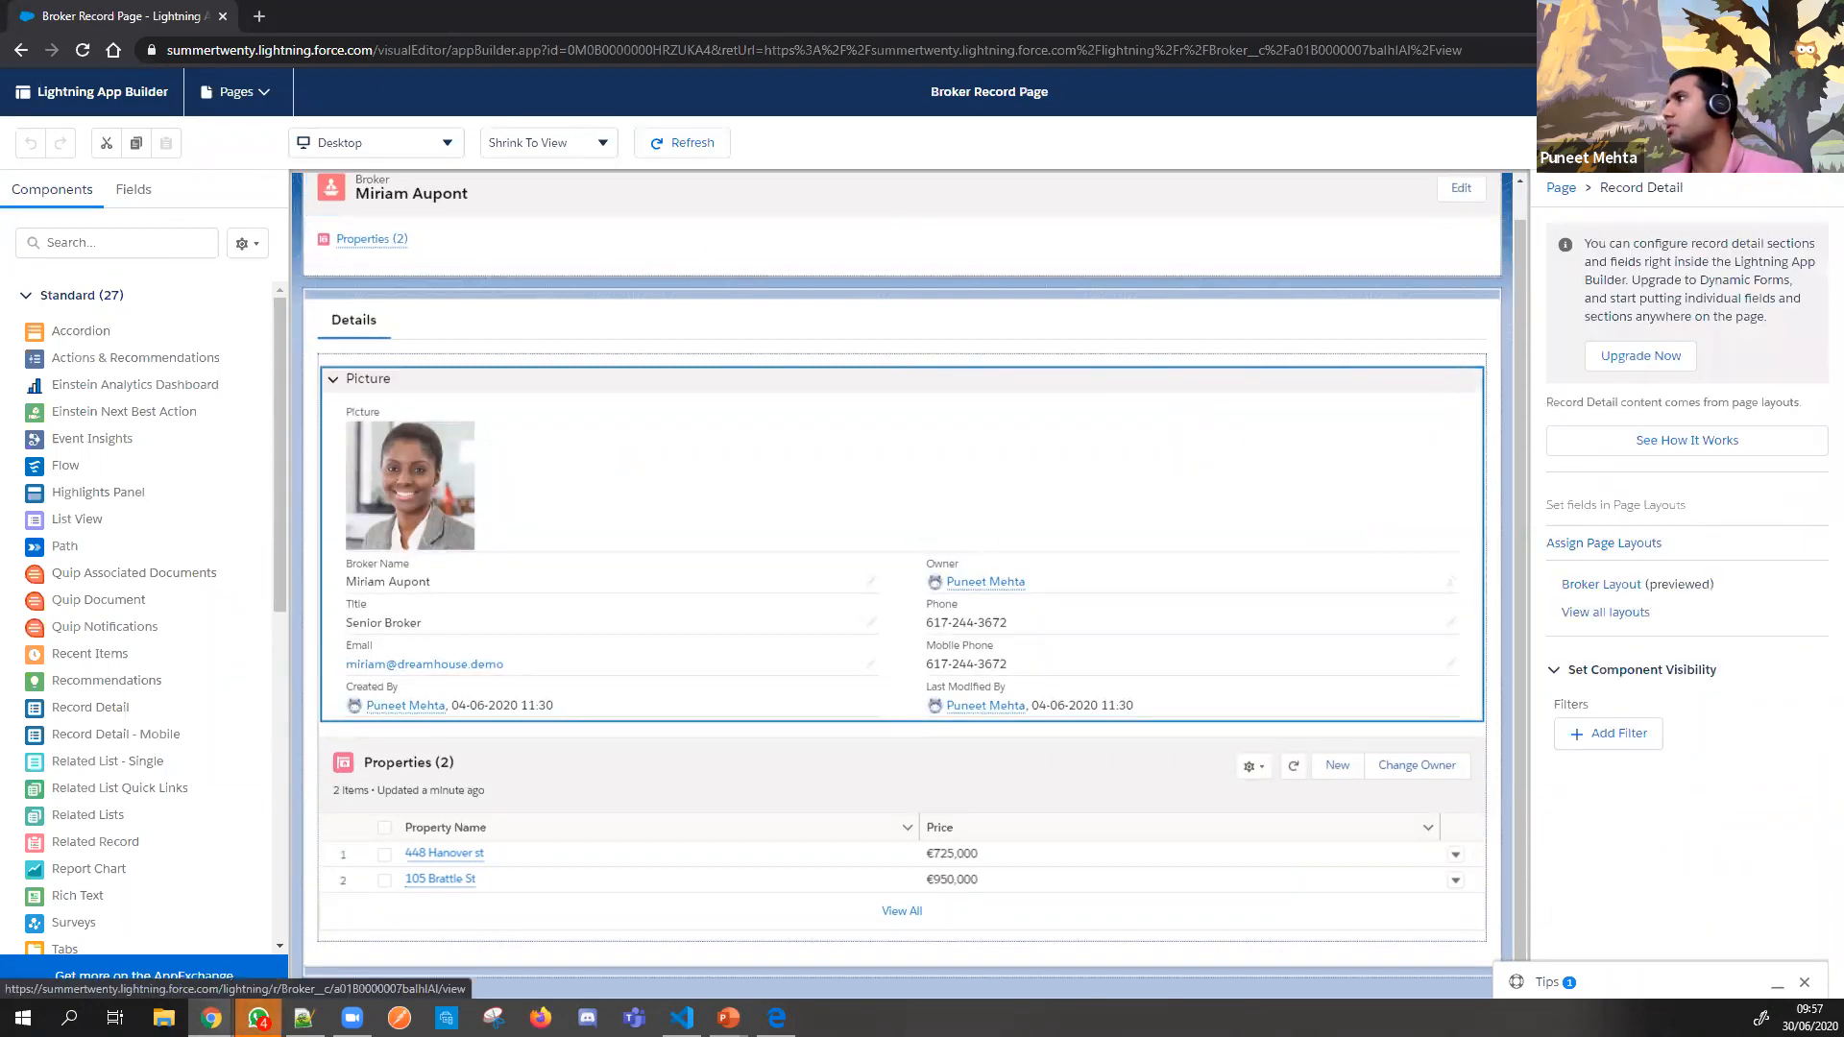
Step: Leave the Broker page builder, open the first recently viewed Property record with the list collapsed, and edit its page in Lightning App Builder
click(1726, 92)
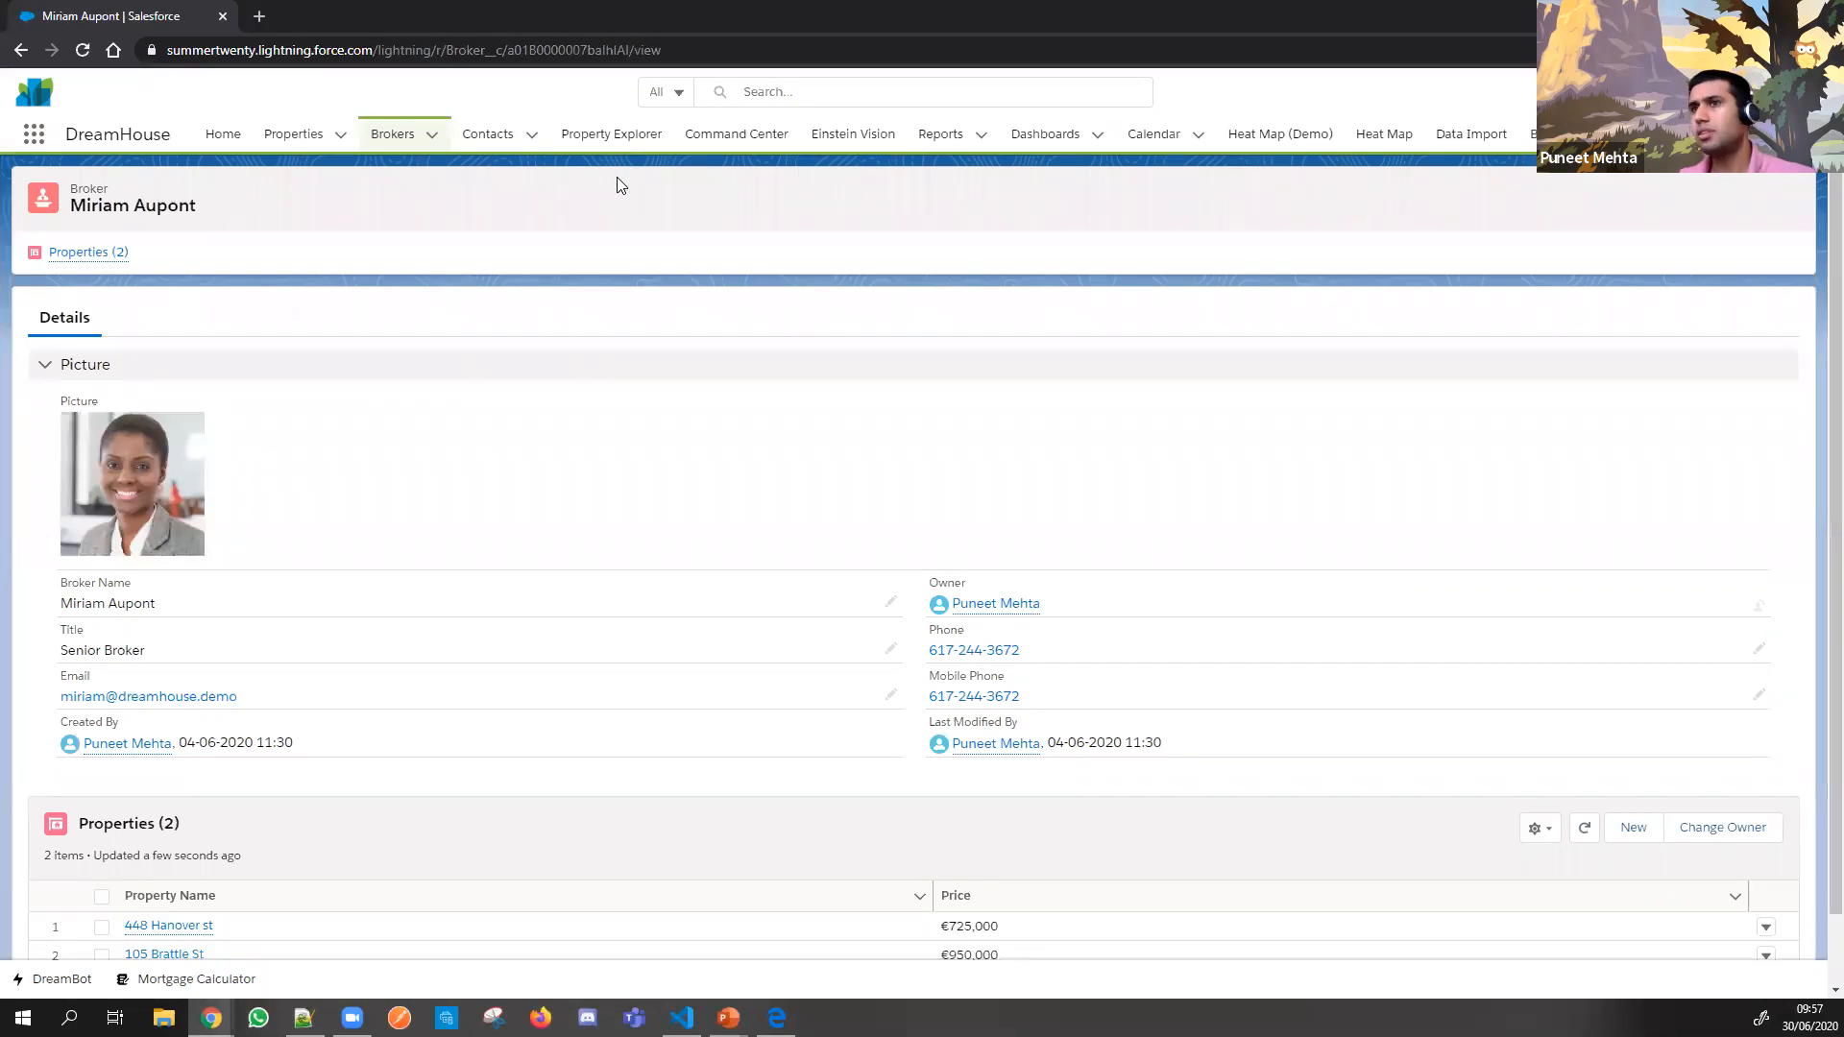
click(279, 135)
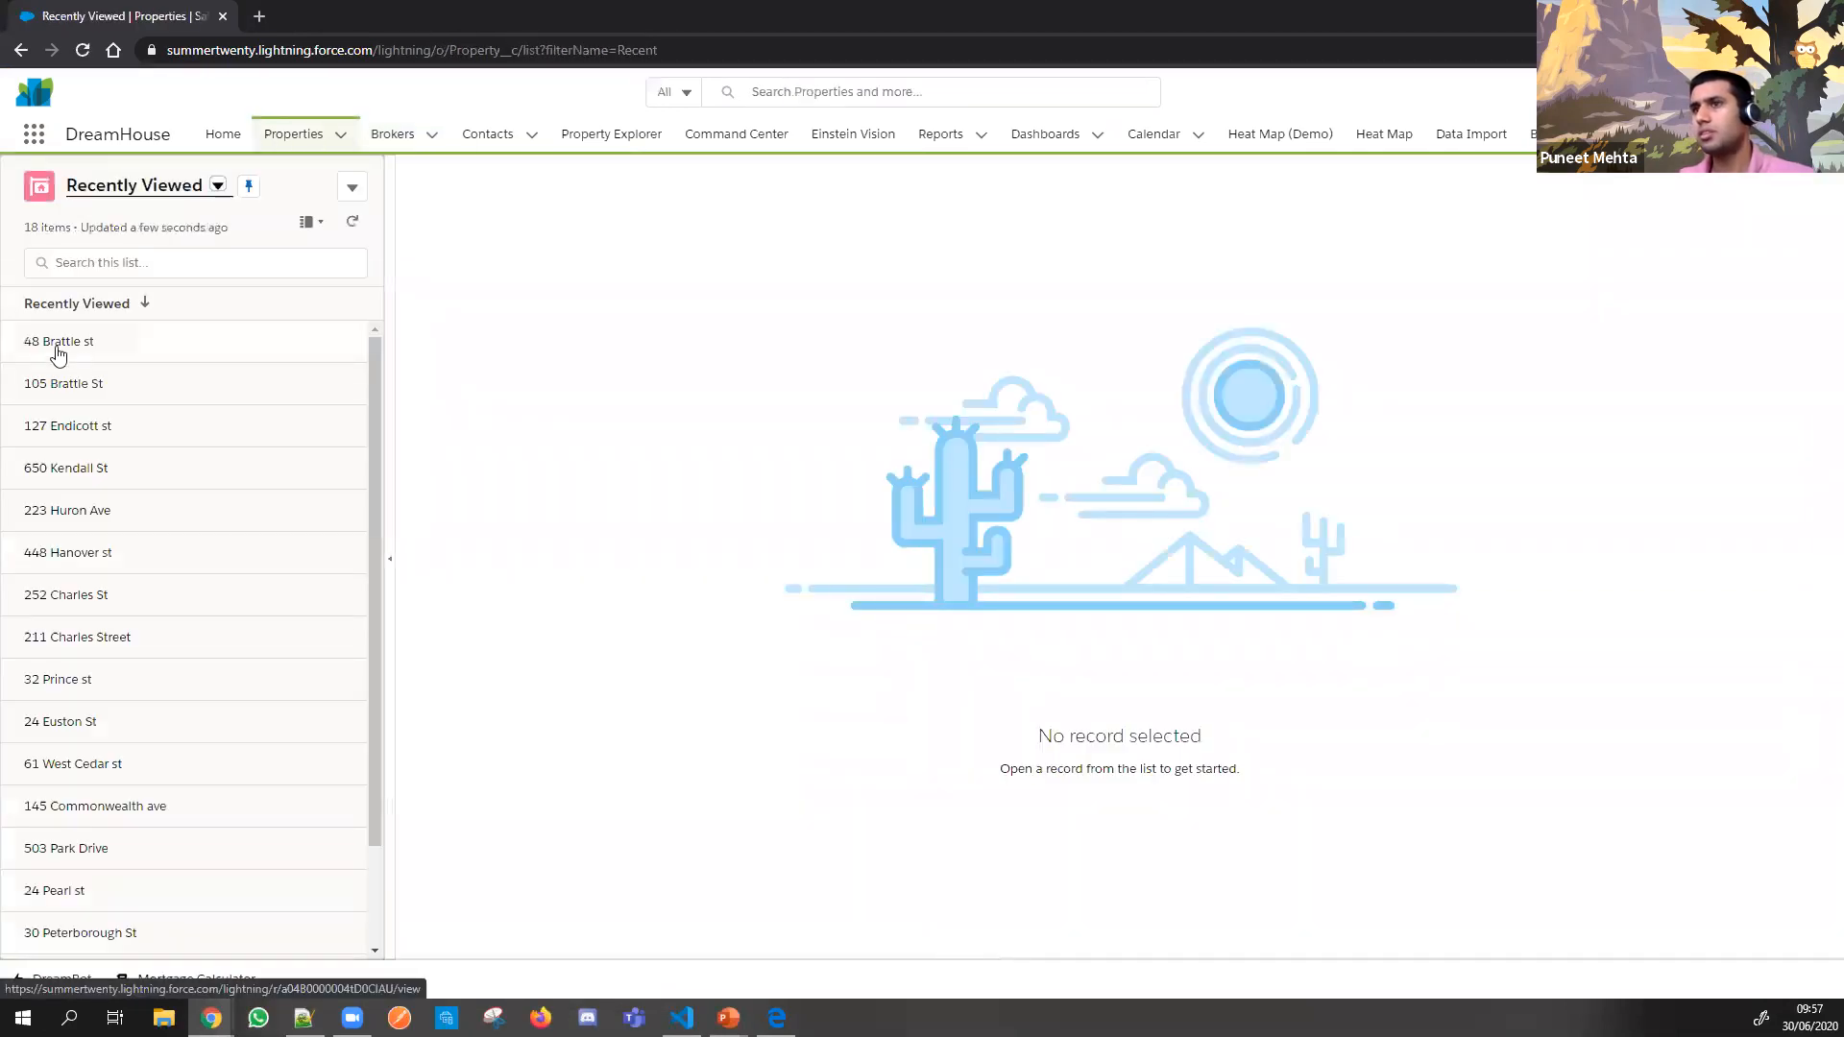
click(58, 343)
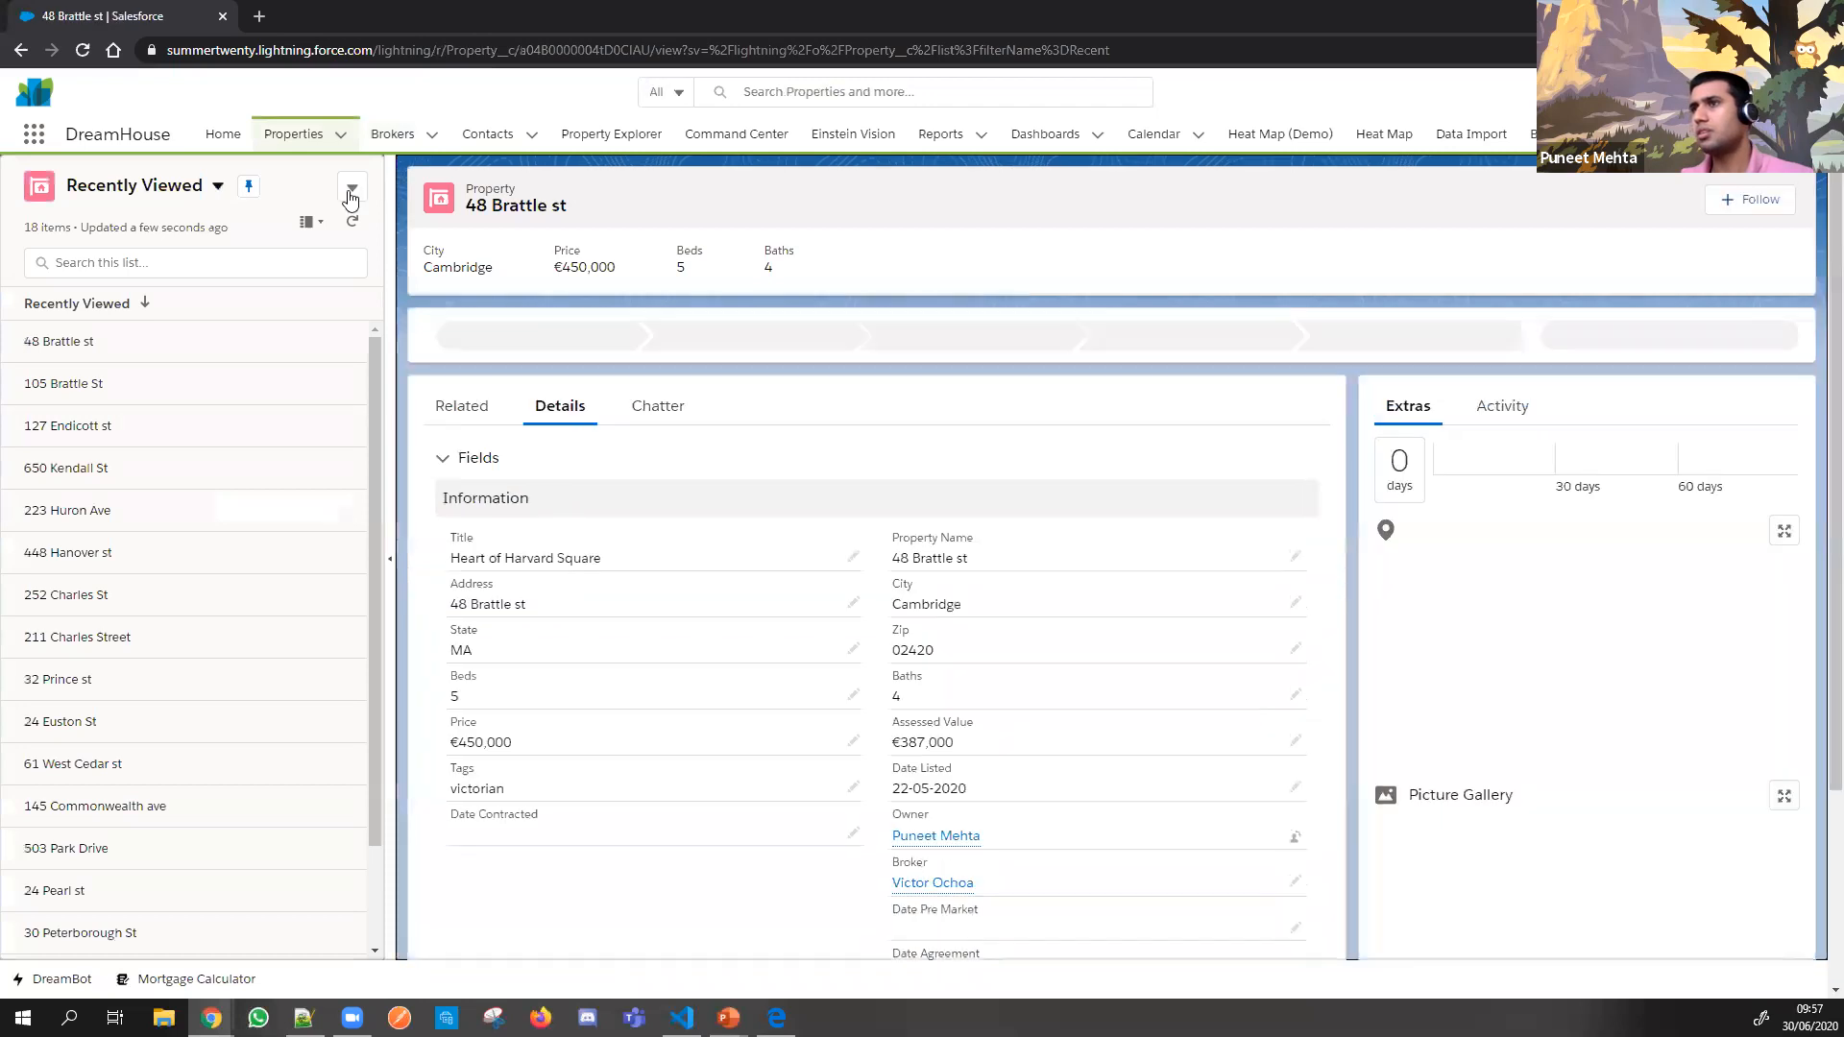
click(390, 561)
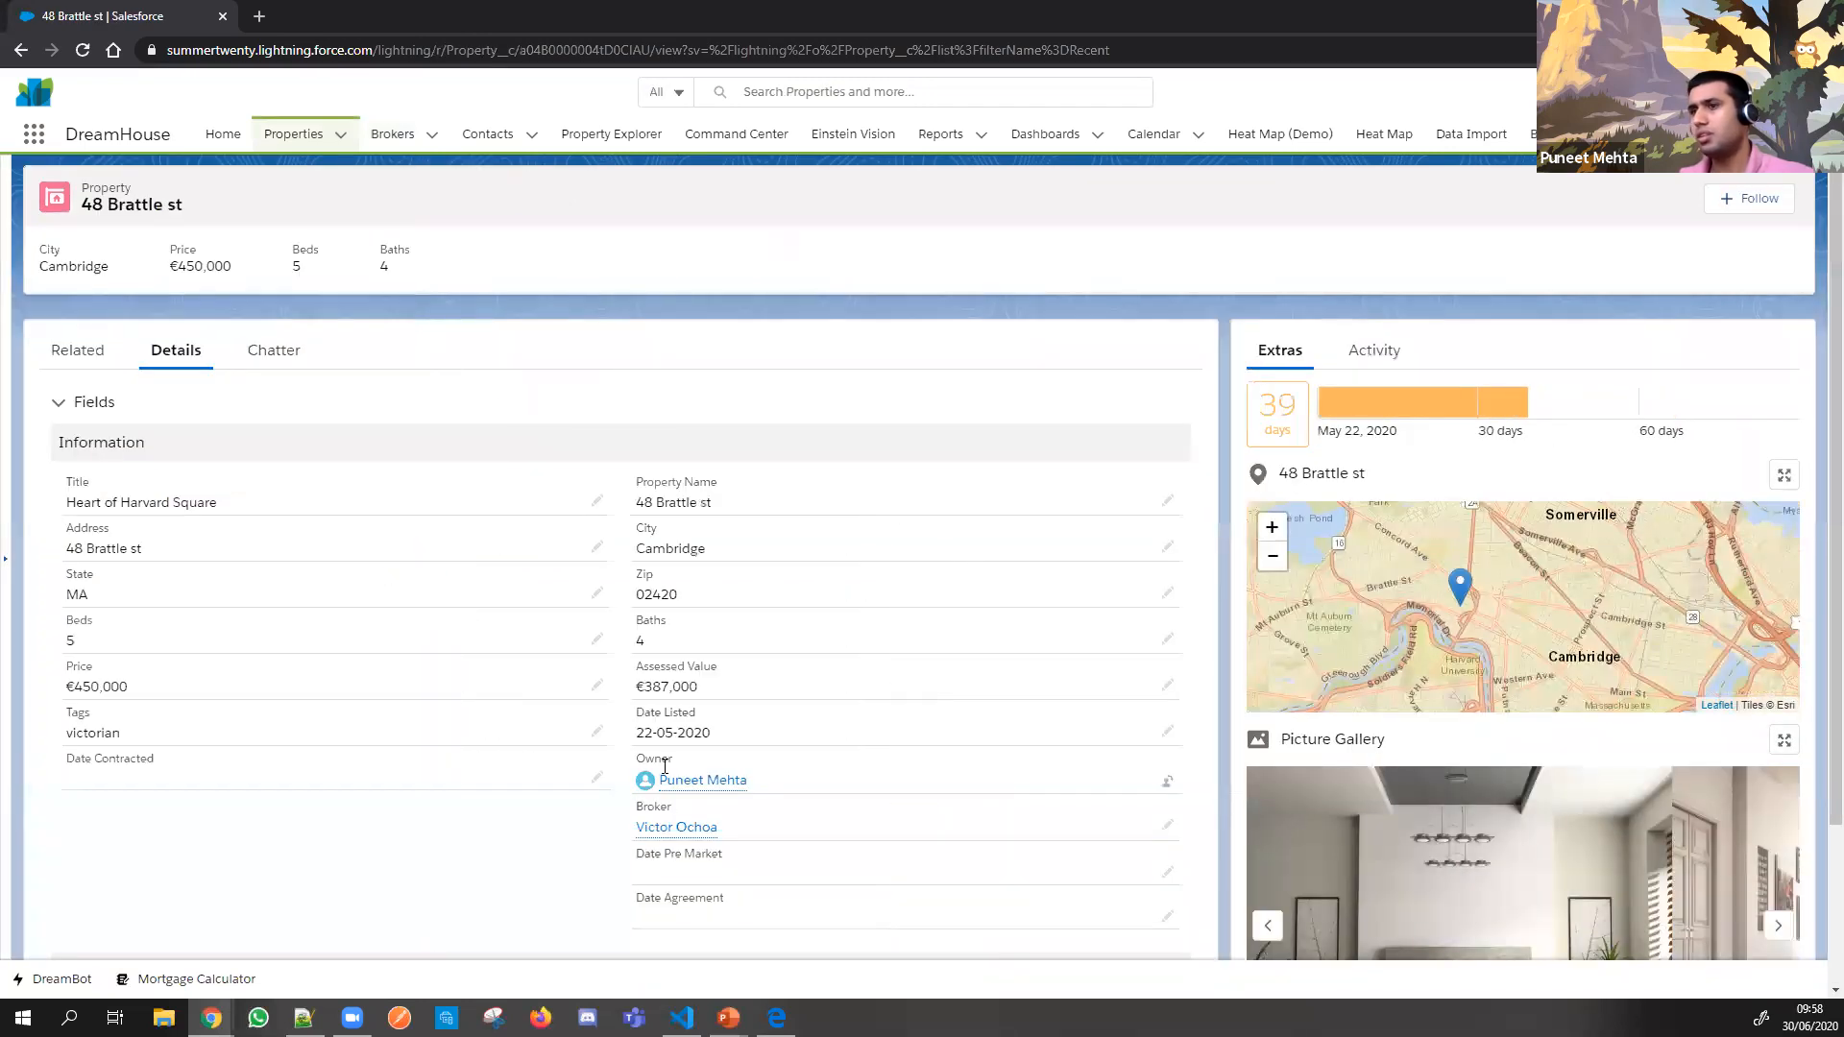
click(1724, 91)
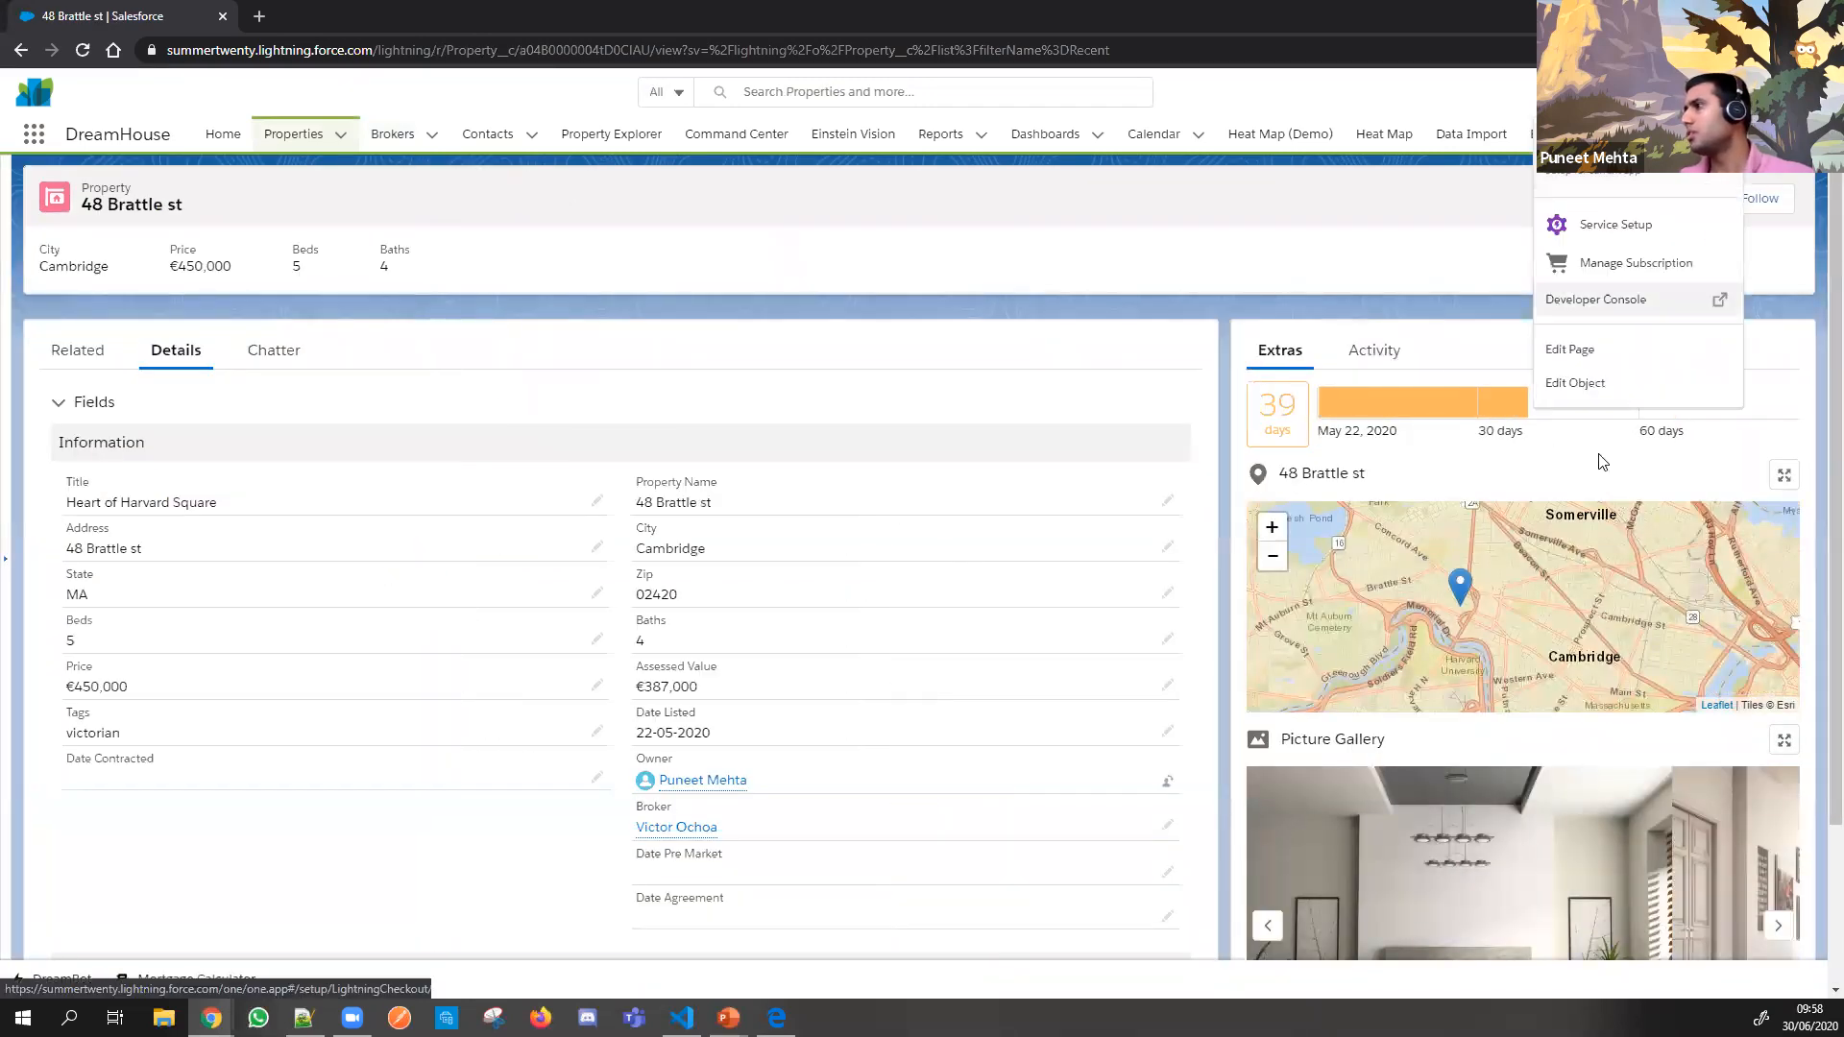
click(1584, 352)
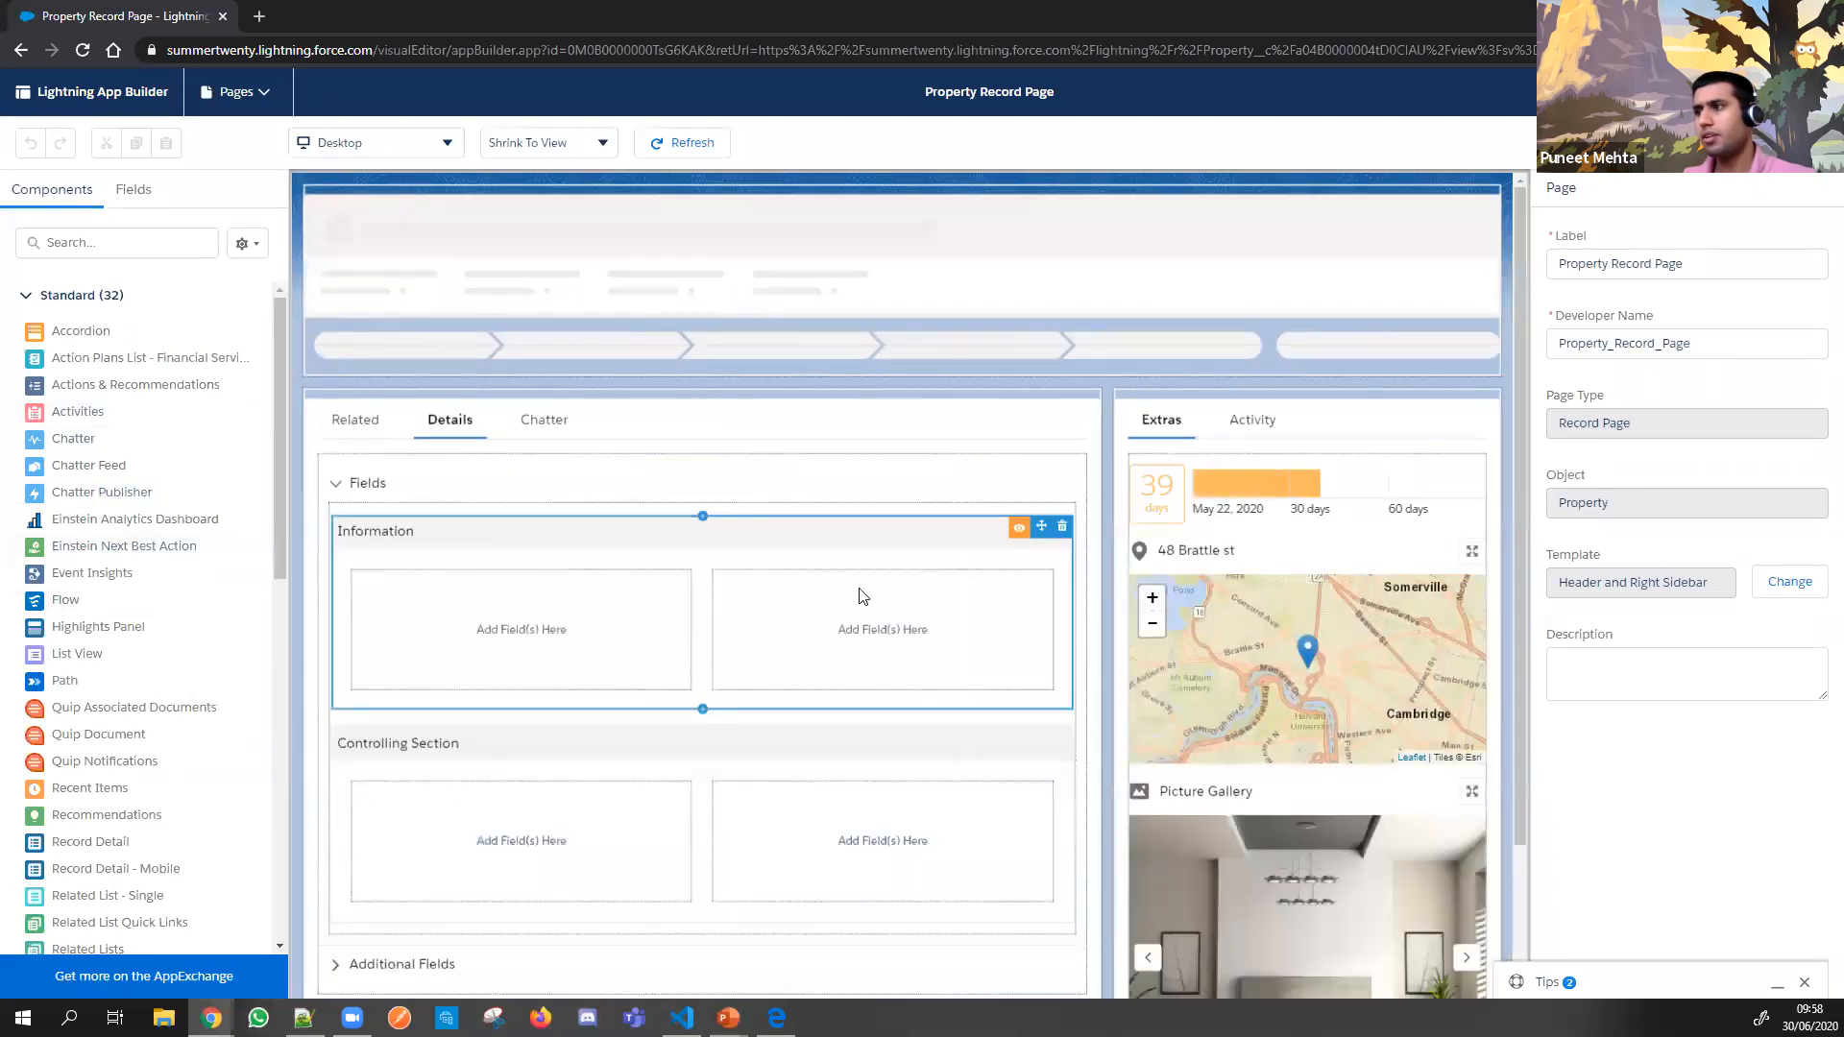
Step: Look through the Field Section component and the Property fields available for placement on the record page
click(134, 189)
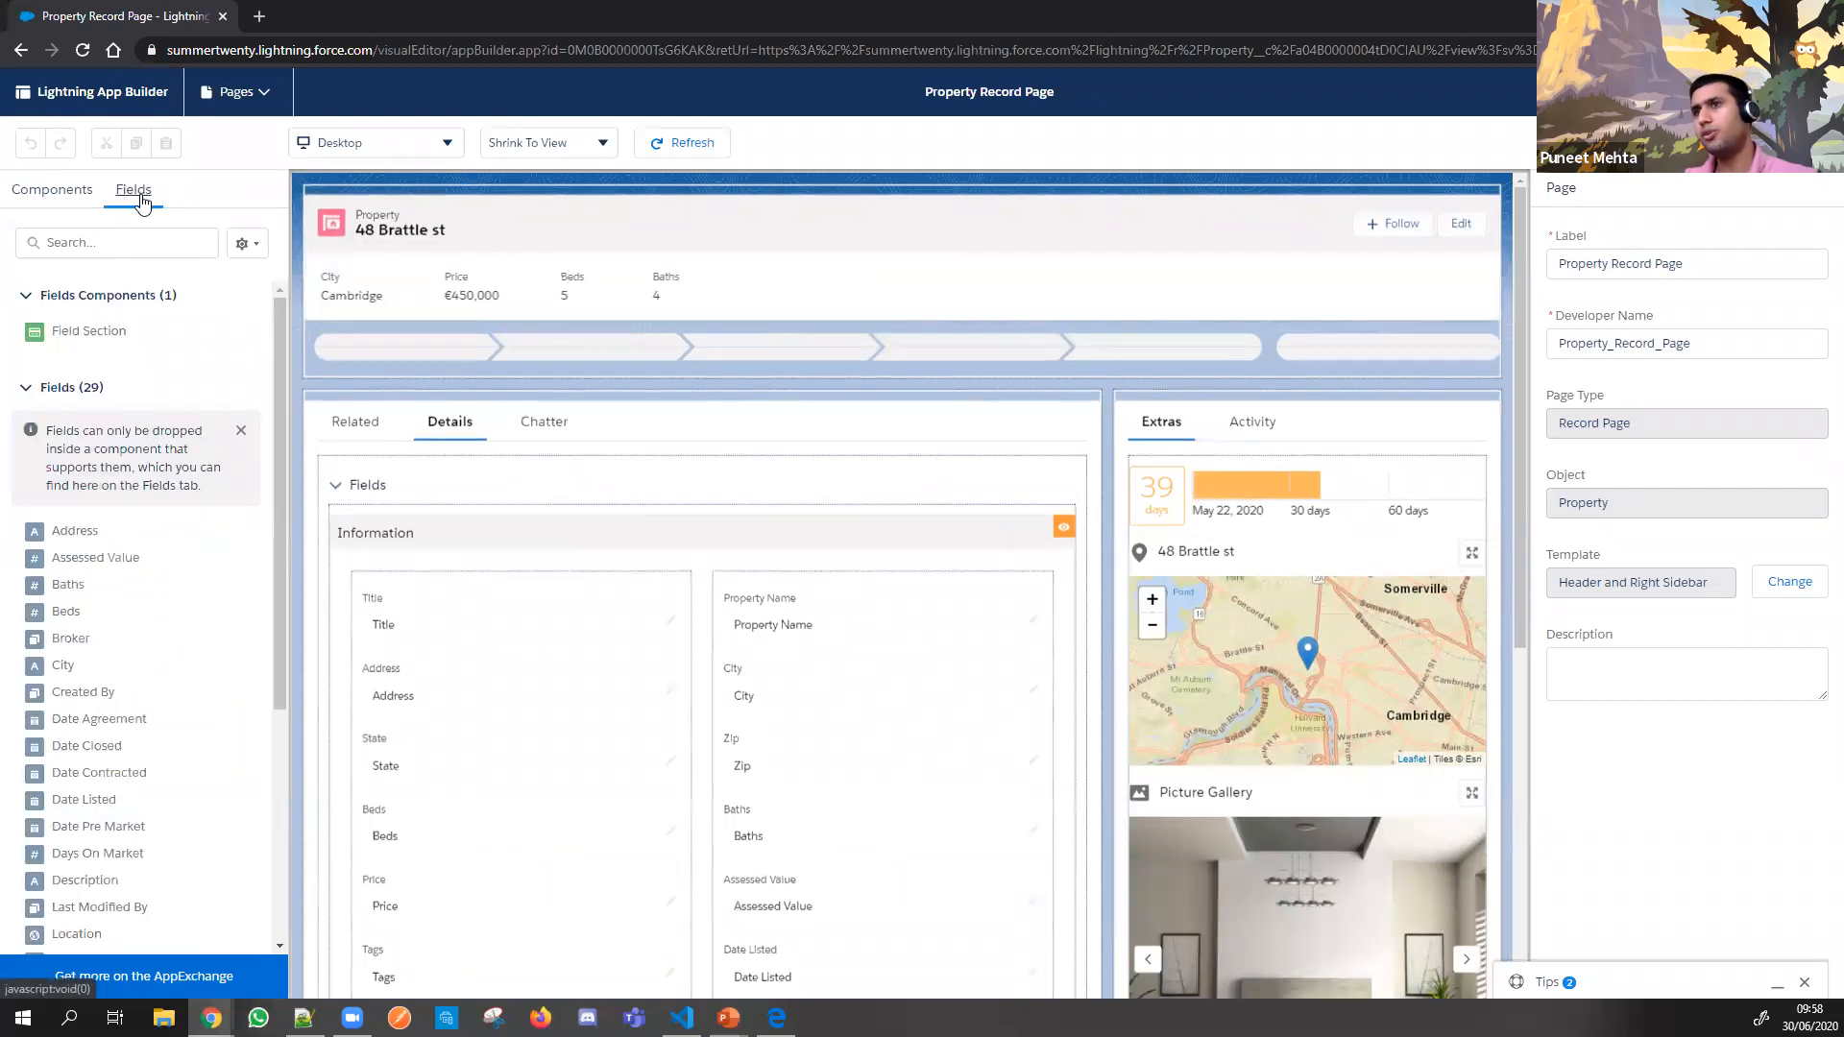
scroll(144, 567, down, 2)
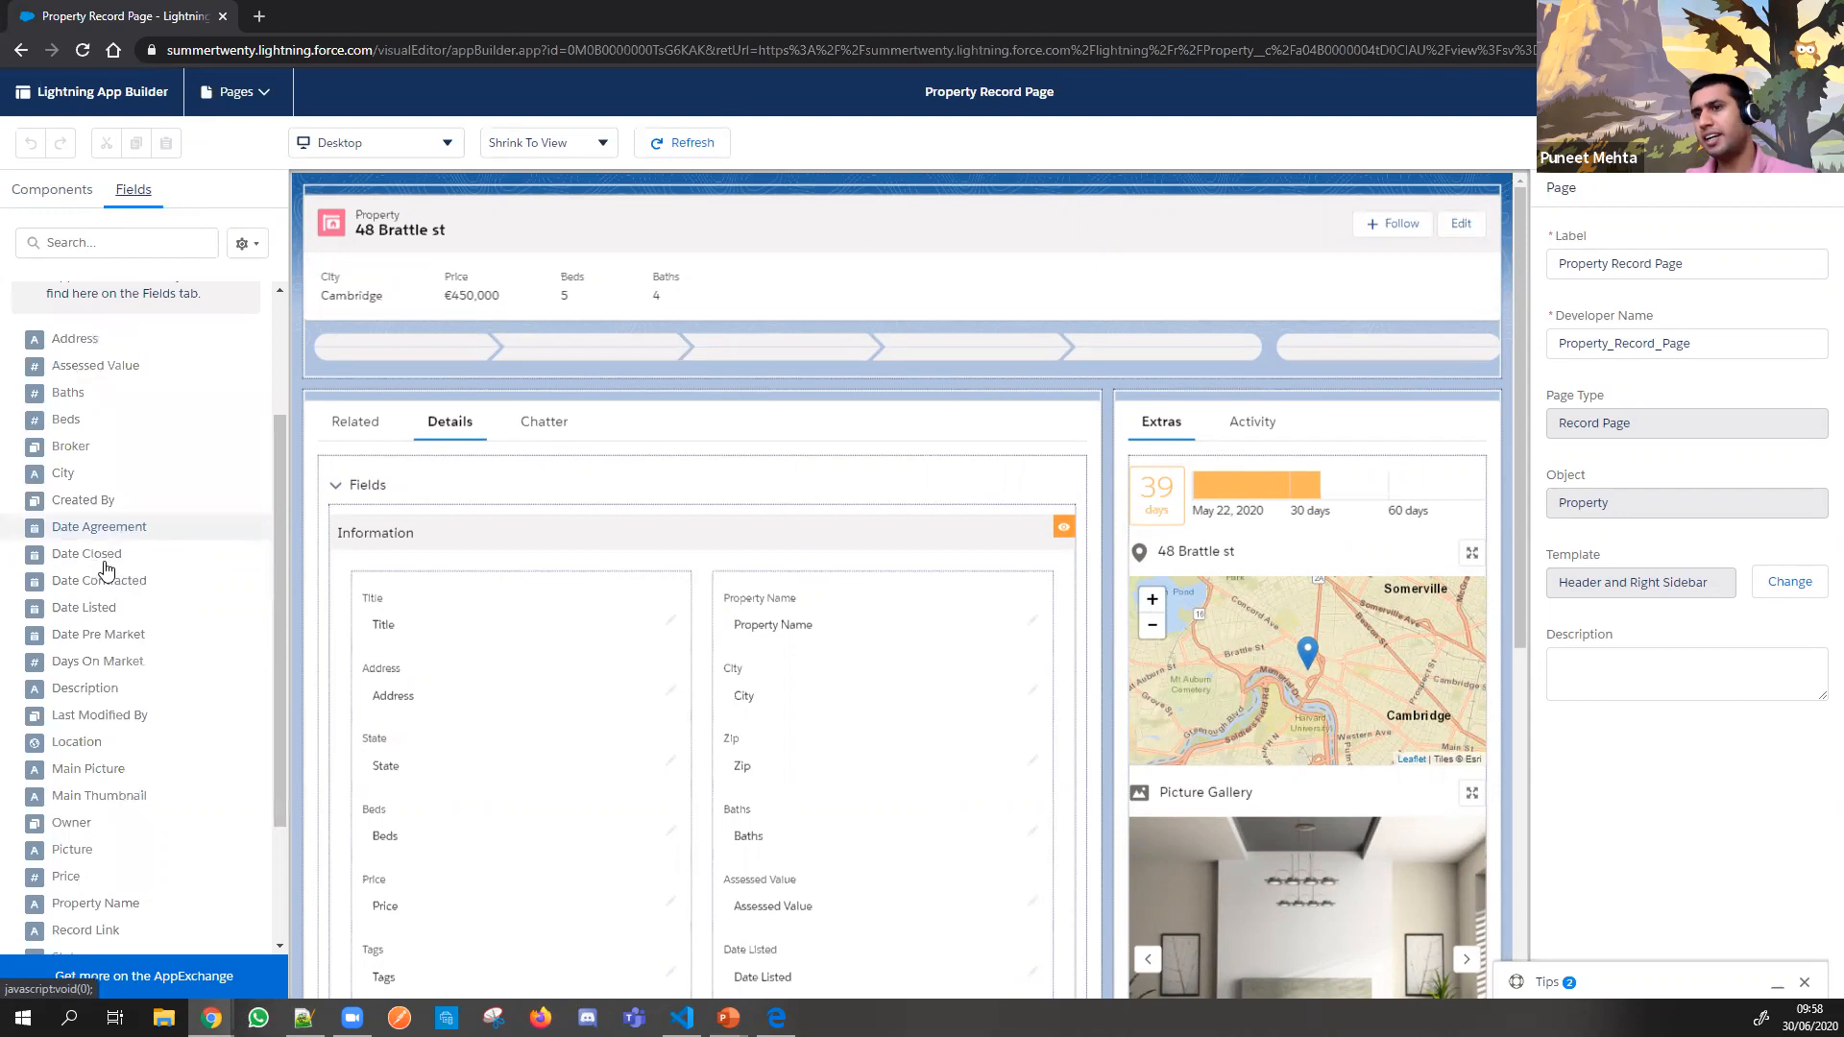
scroll(105, 568, down, 2)
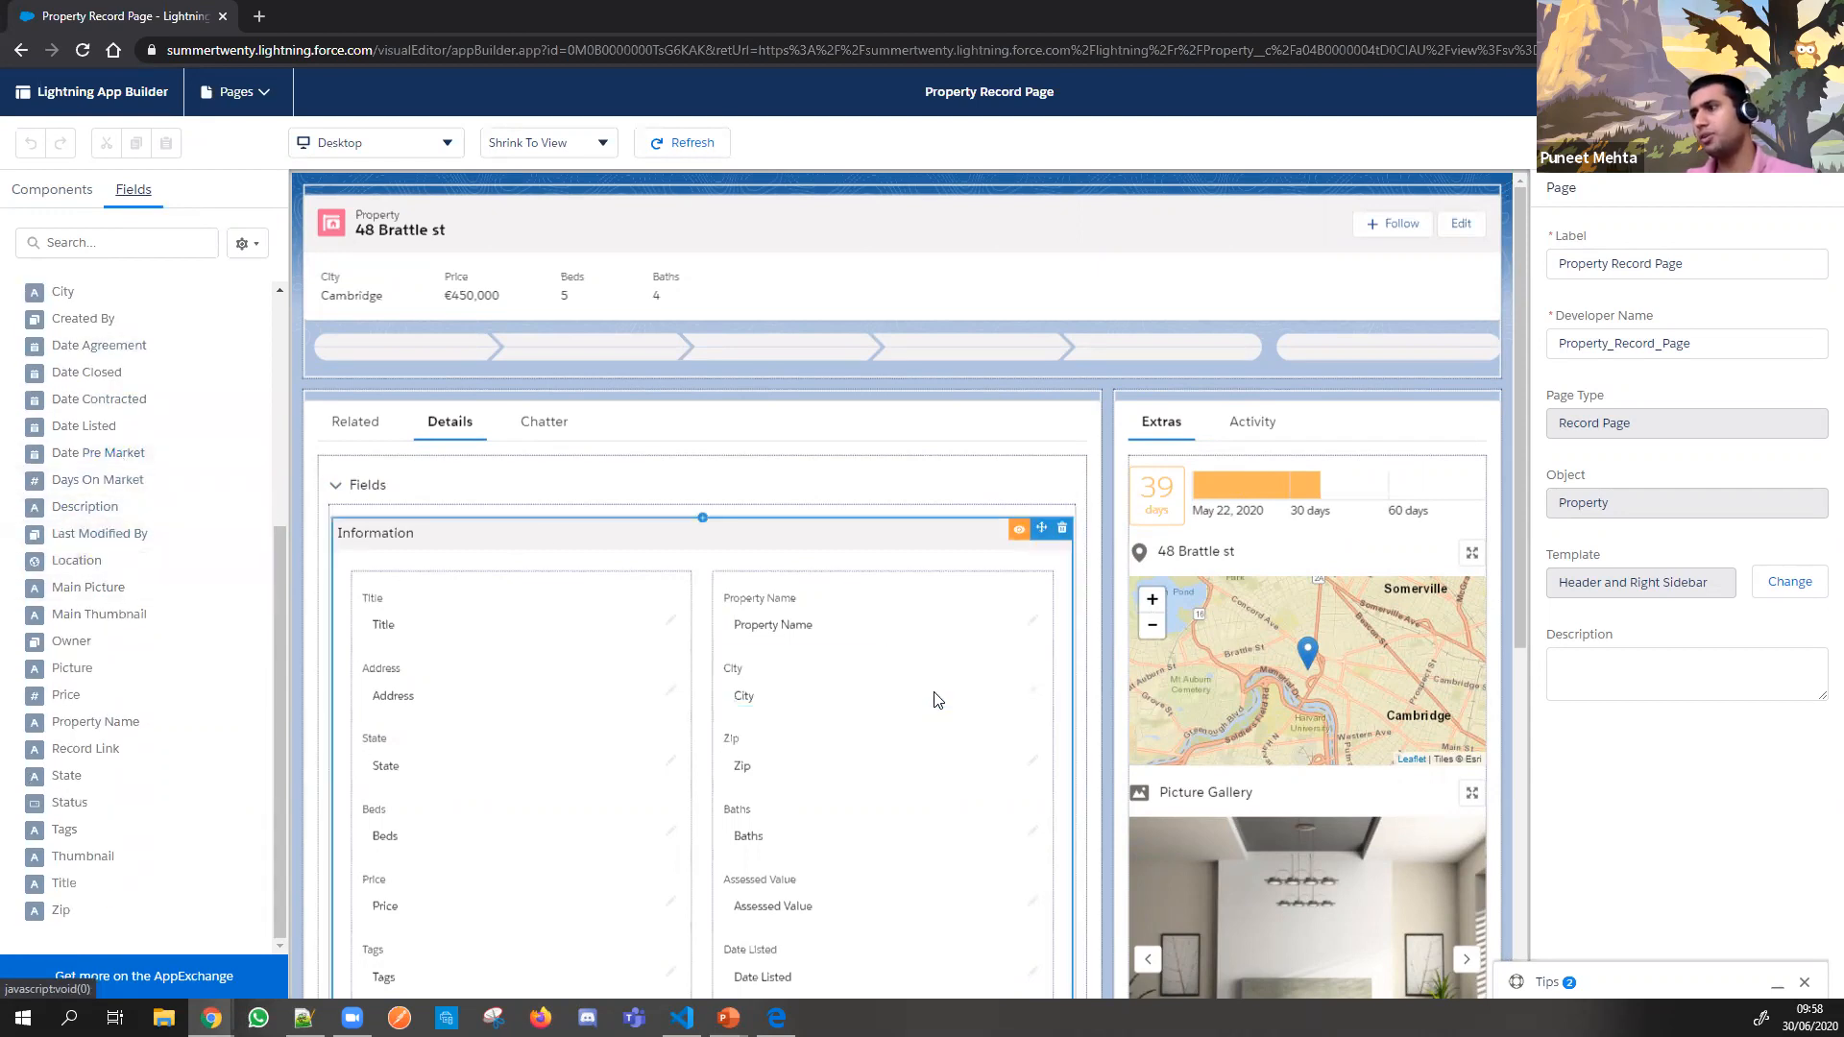
scroll(172, 309, up, 4)
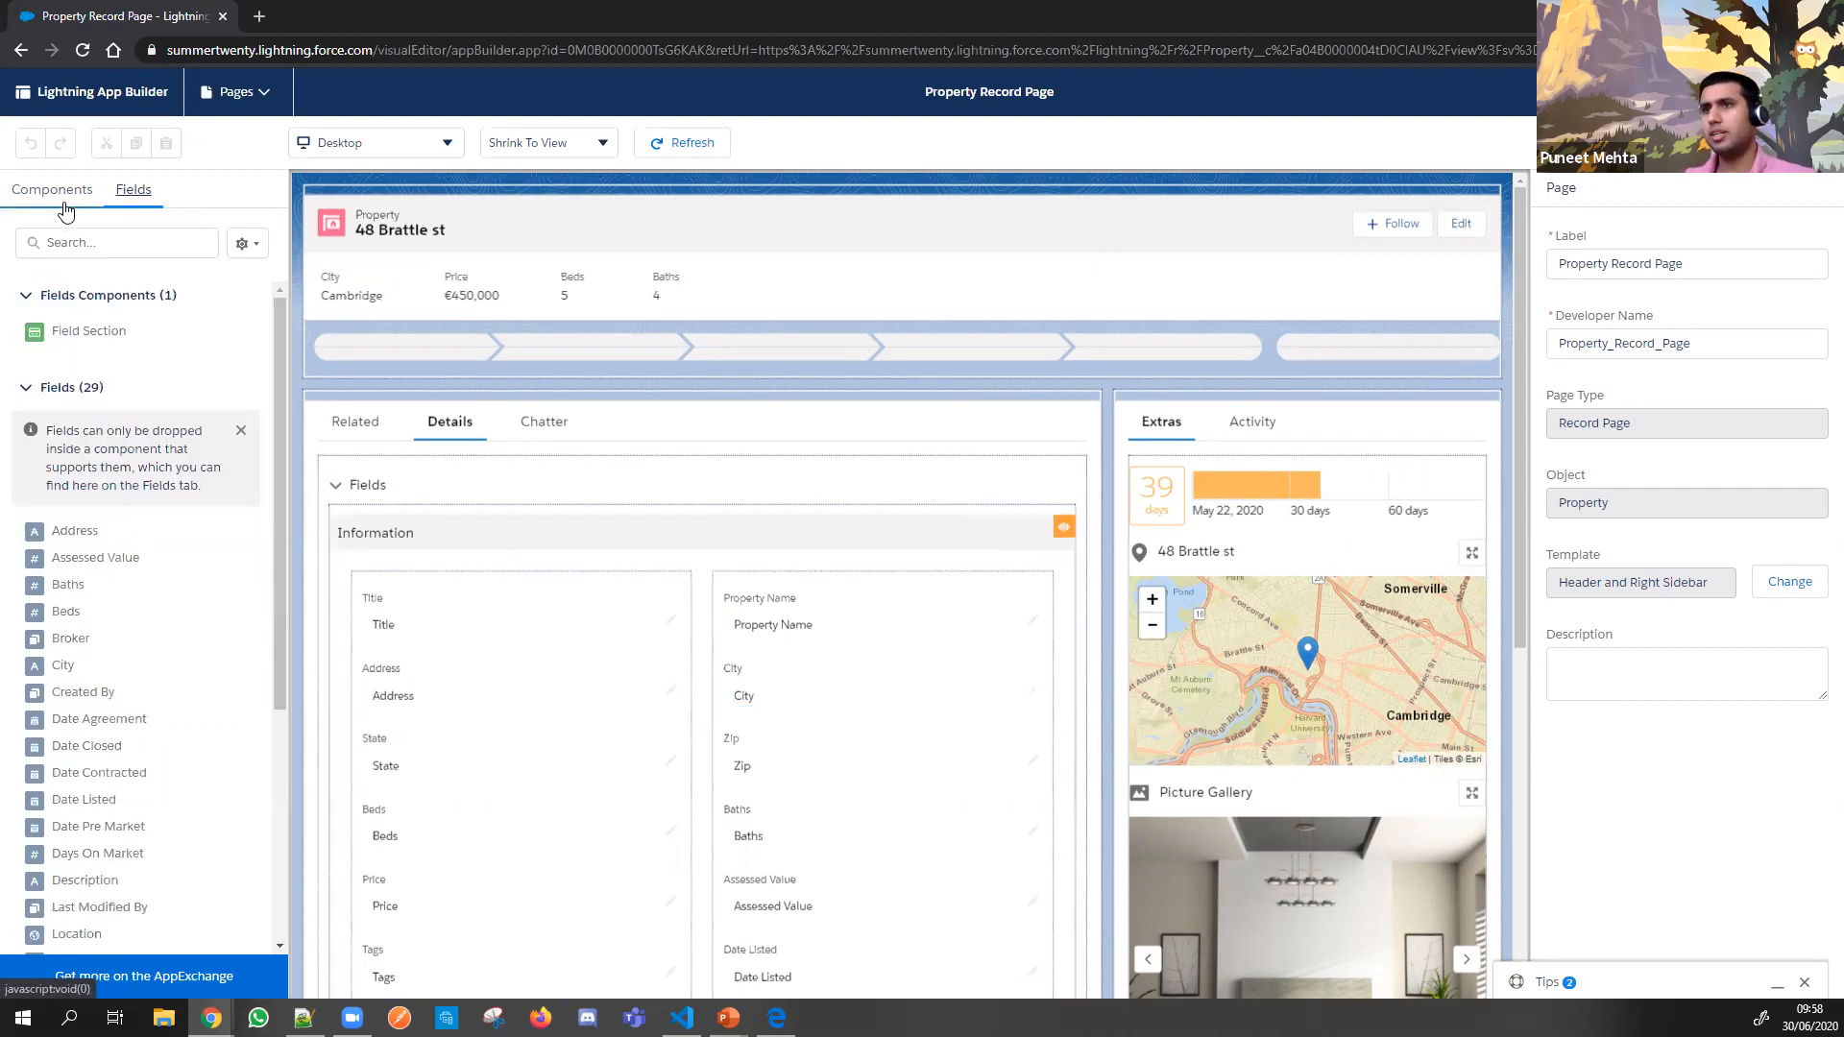
Step: Search the page components for "rec" to find Record Detail, and return to the list of available fields
click(54, 191)
click(83, 233)
text(rec)
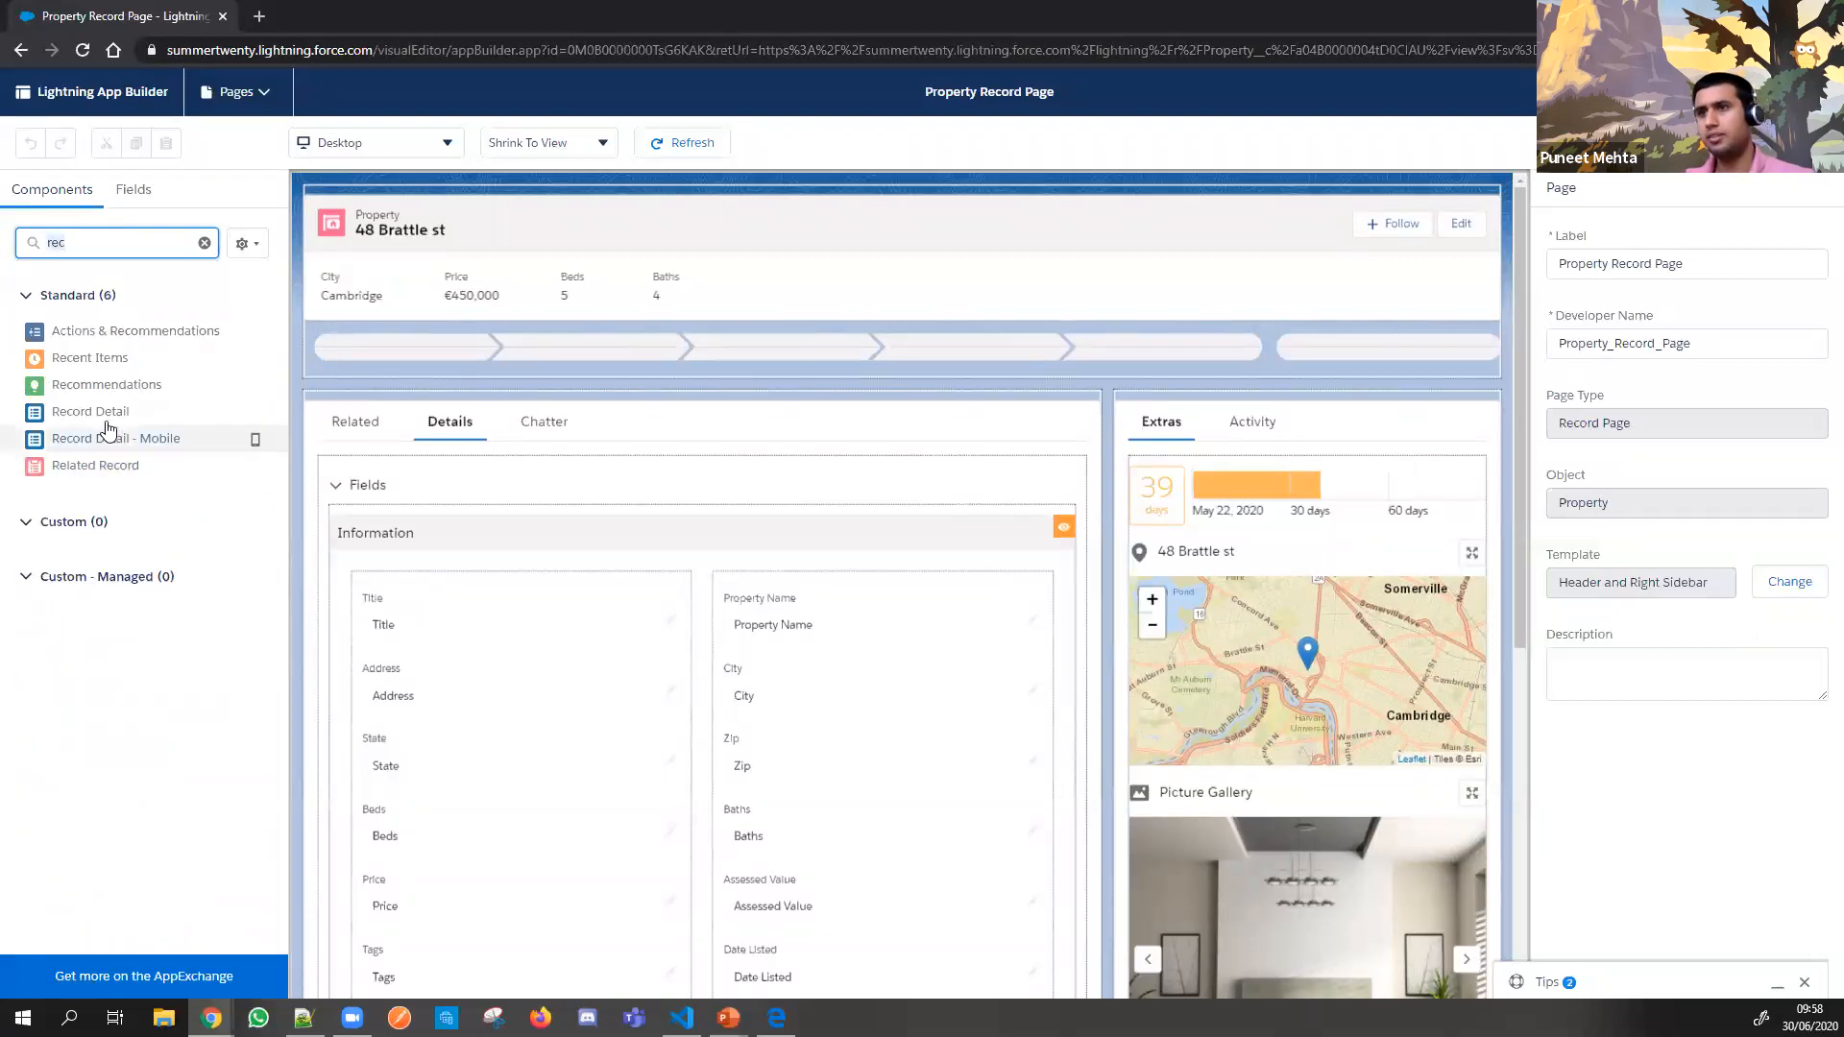
click(134, 189)
scroll(129, 574, down, 4)
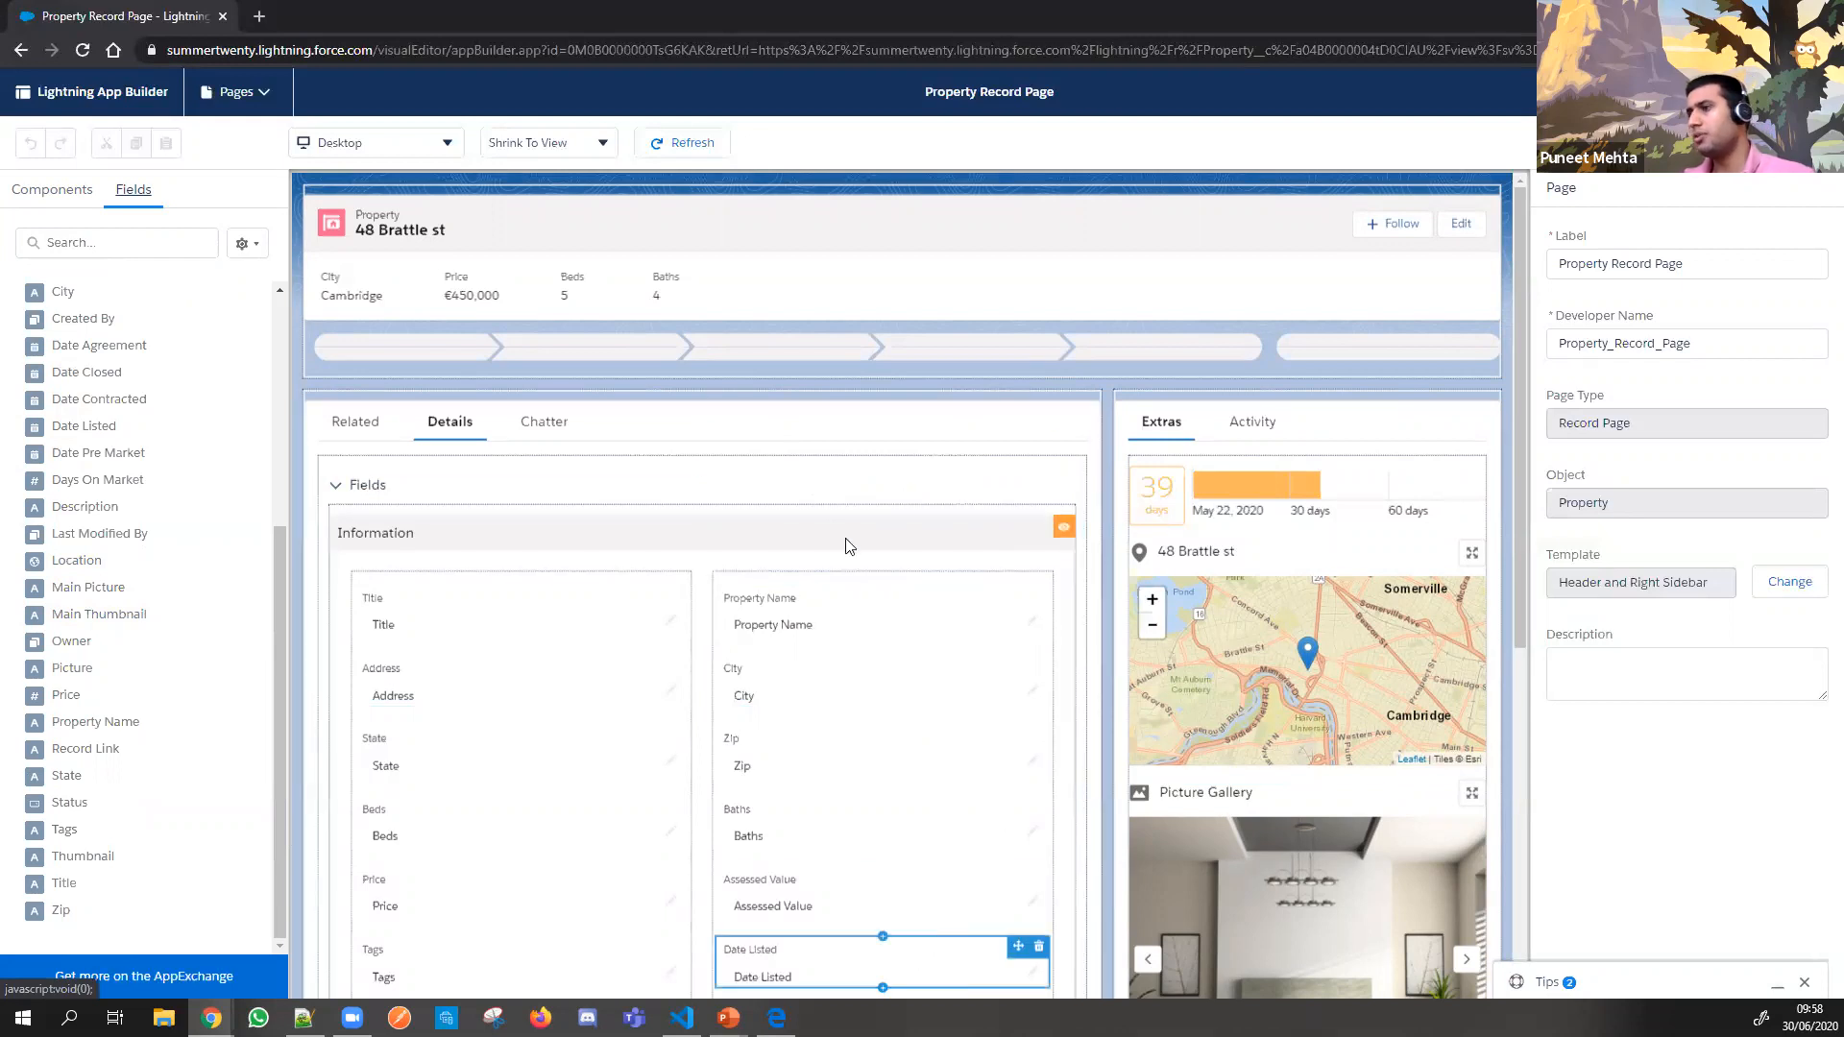
Step: Review the Property Name field's UI behavior and try adding a component visibility filter with no value to the Controlling Section
click(807, 622)
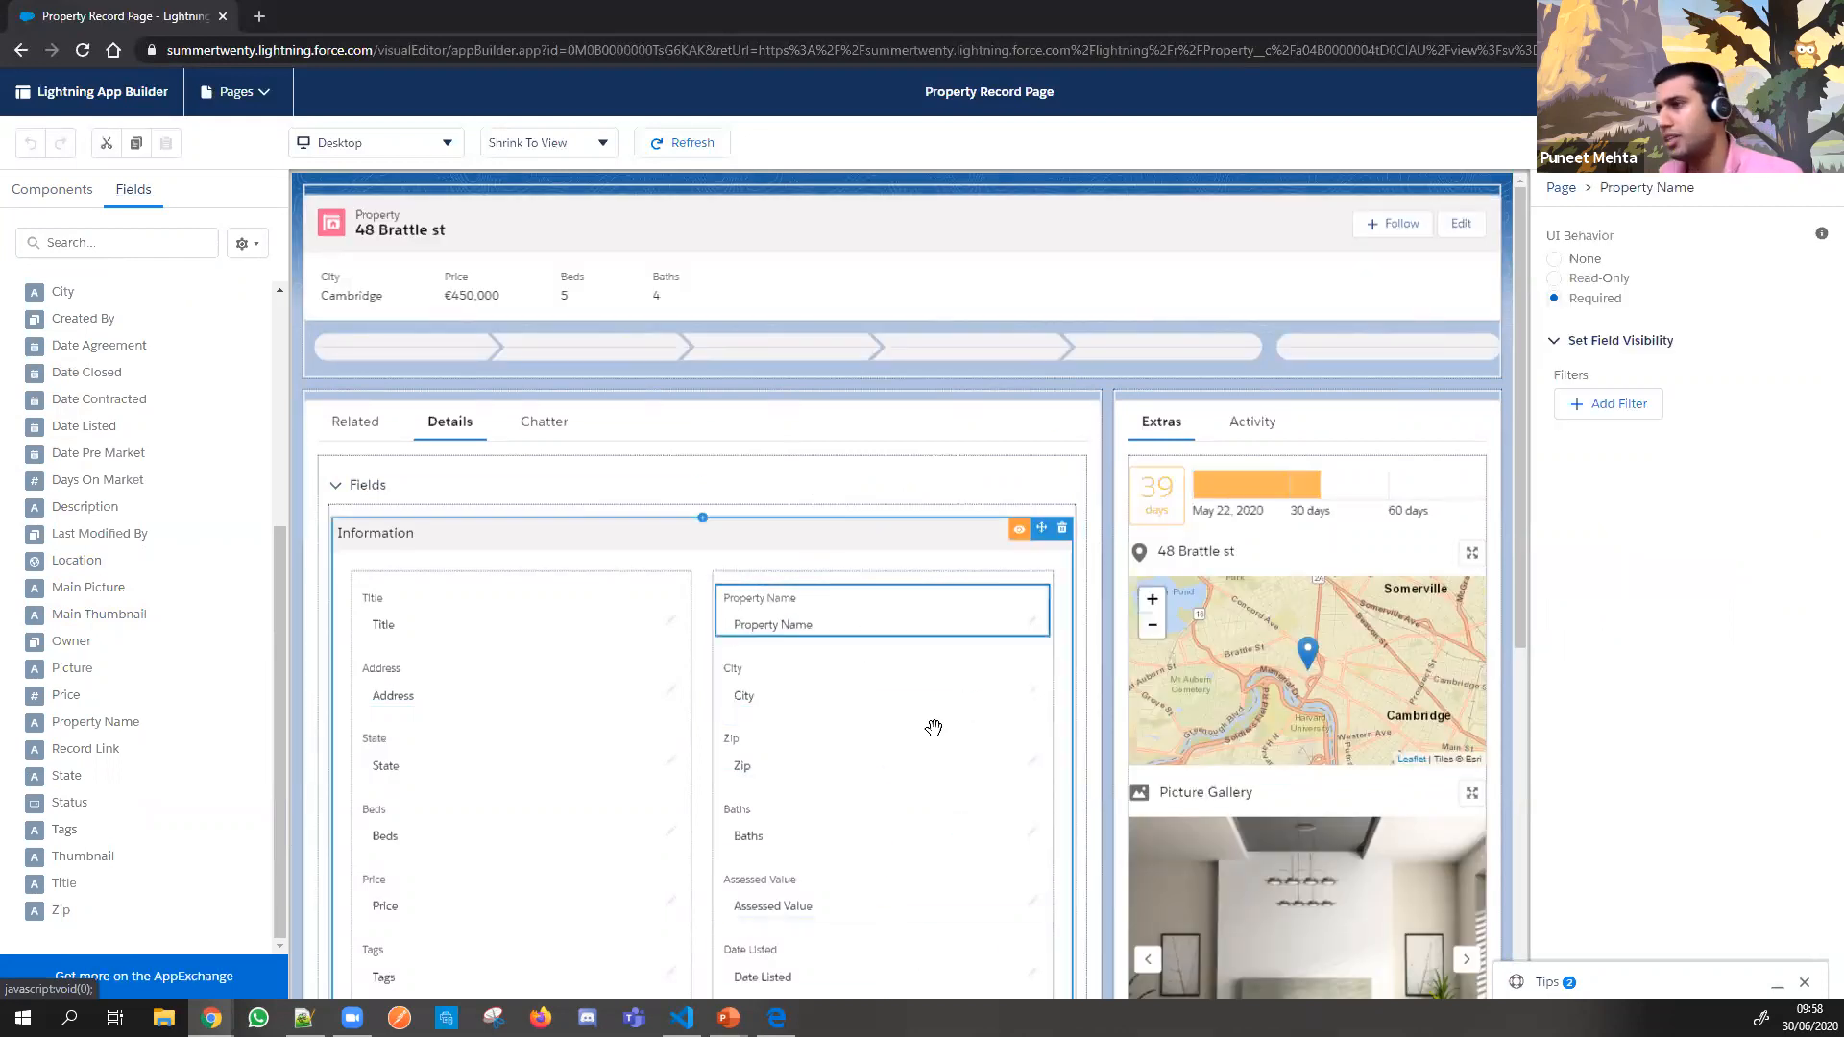
scroll(932, 725, down, 6)
click(543, 744)
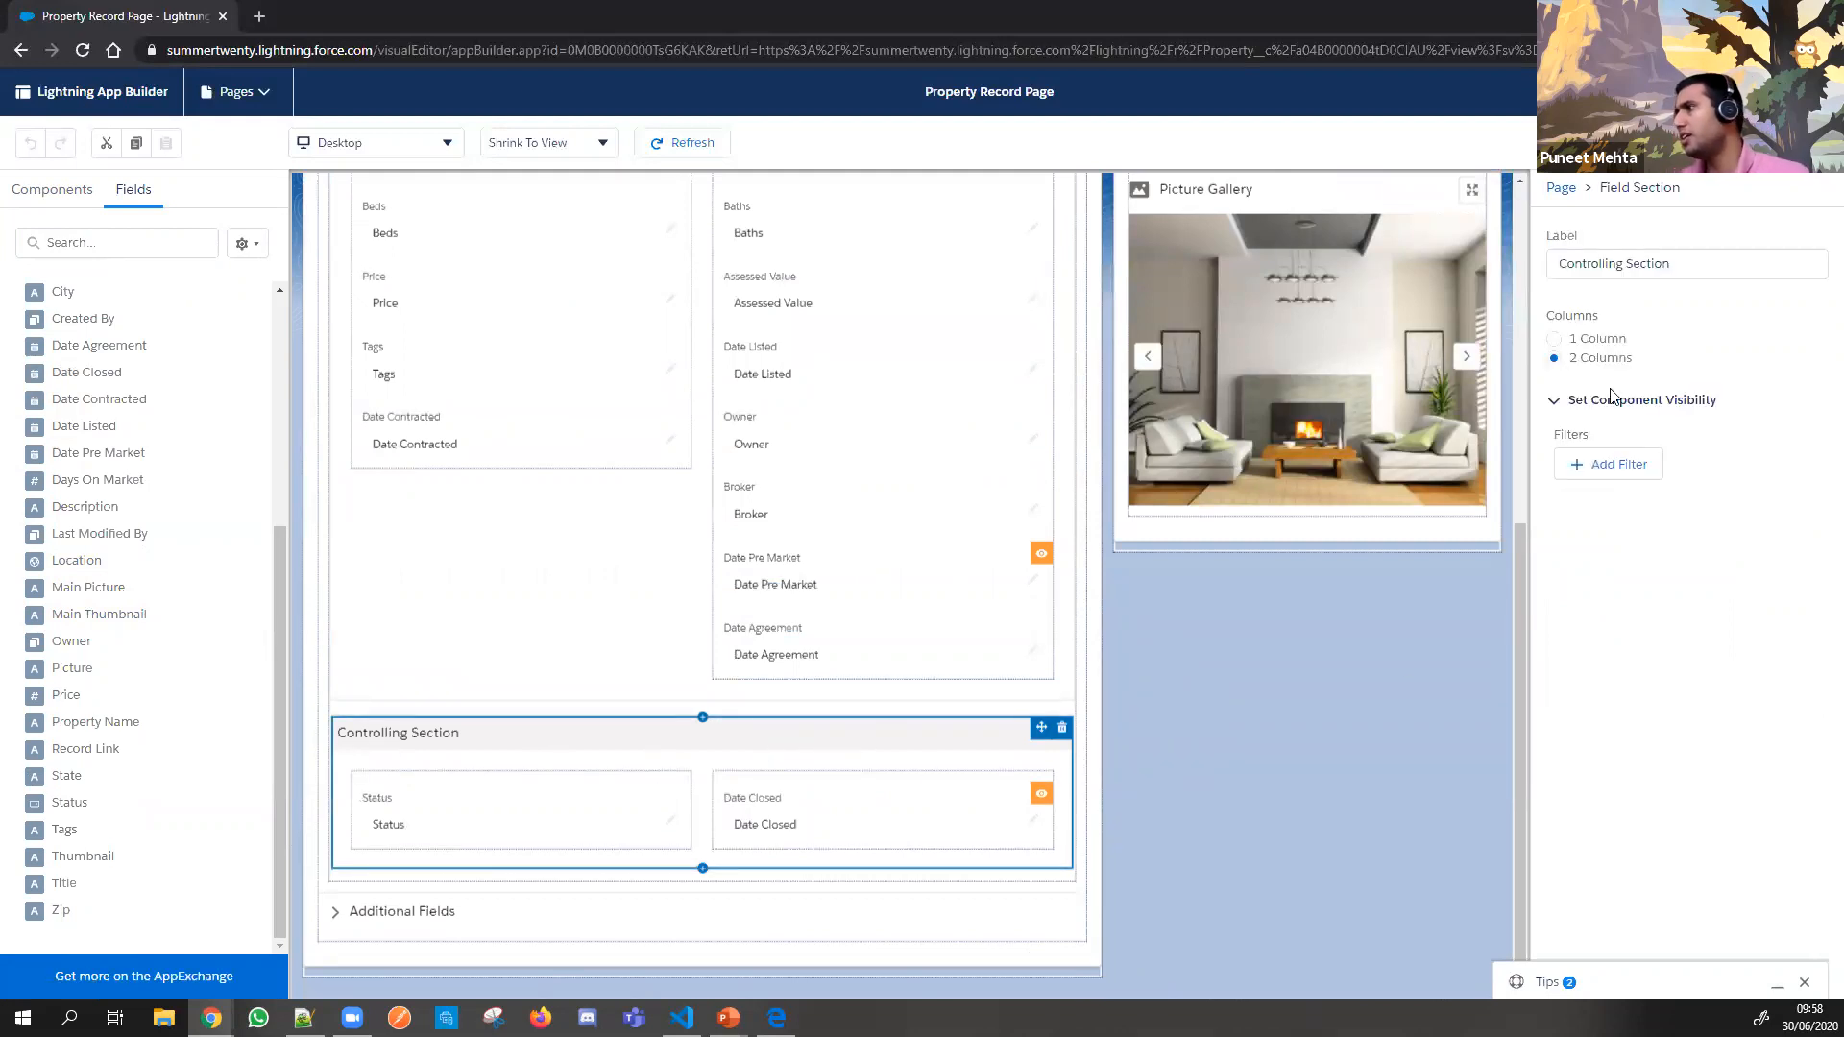
click(1597, 466)
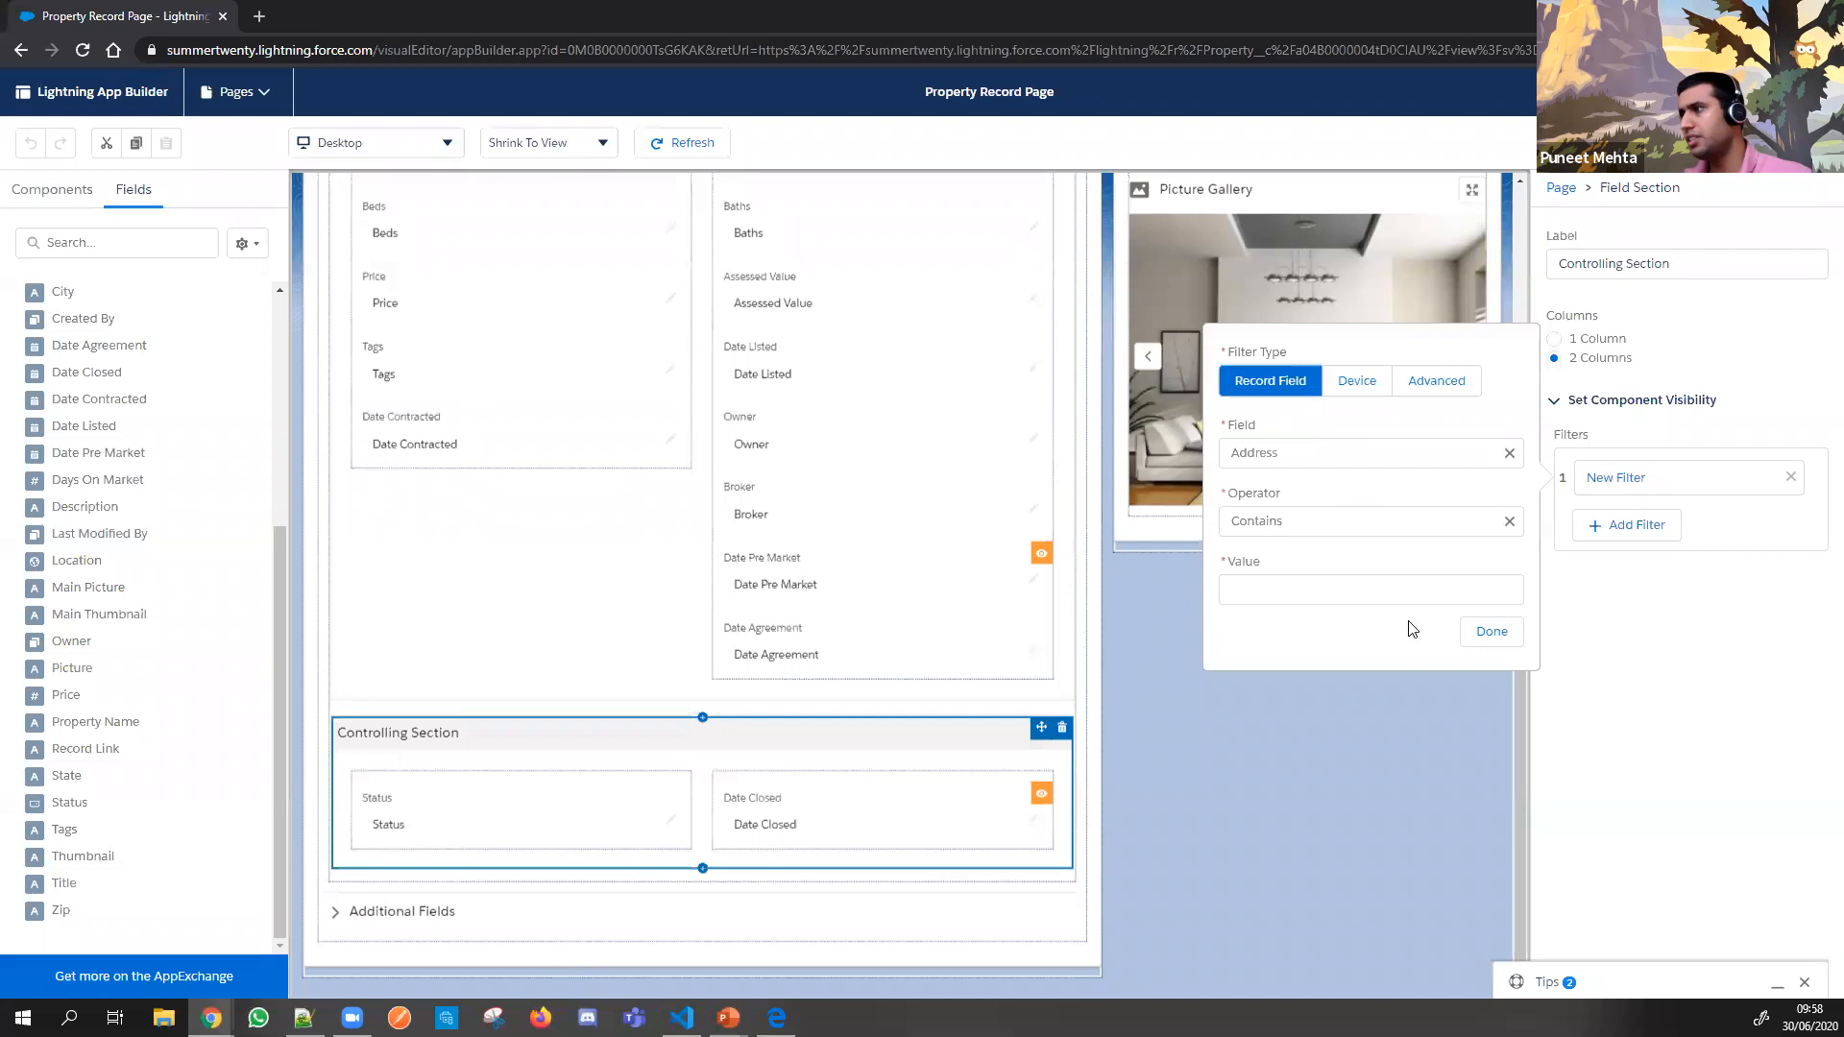
click(1492, 631)
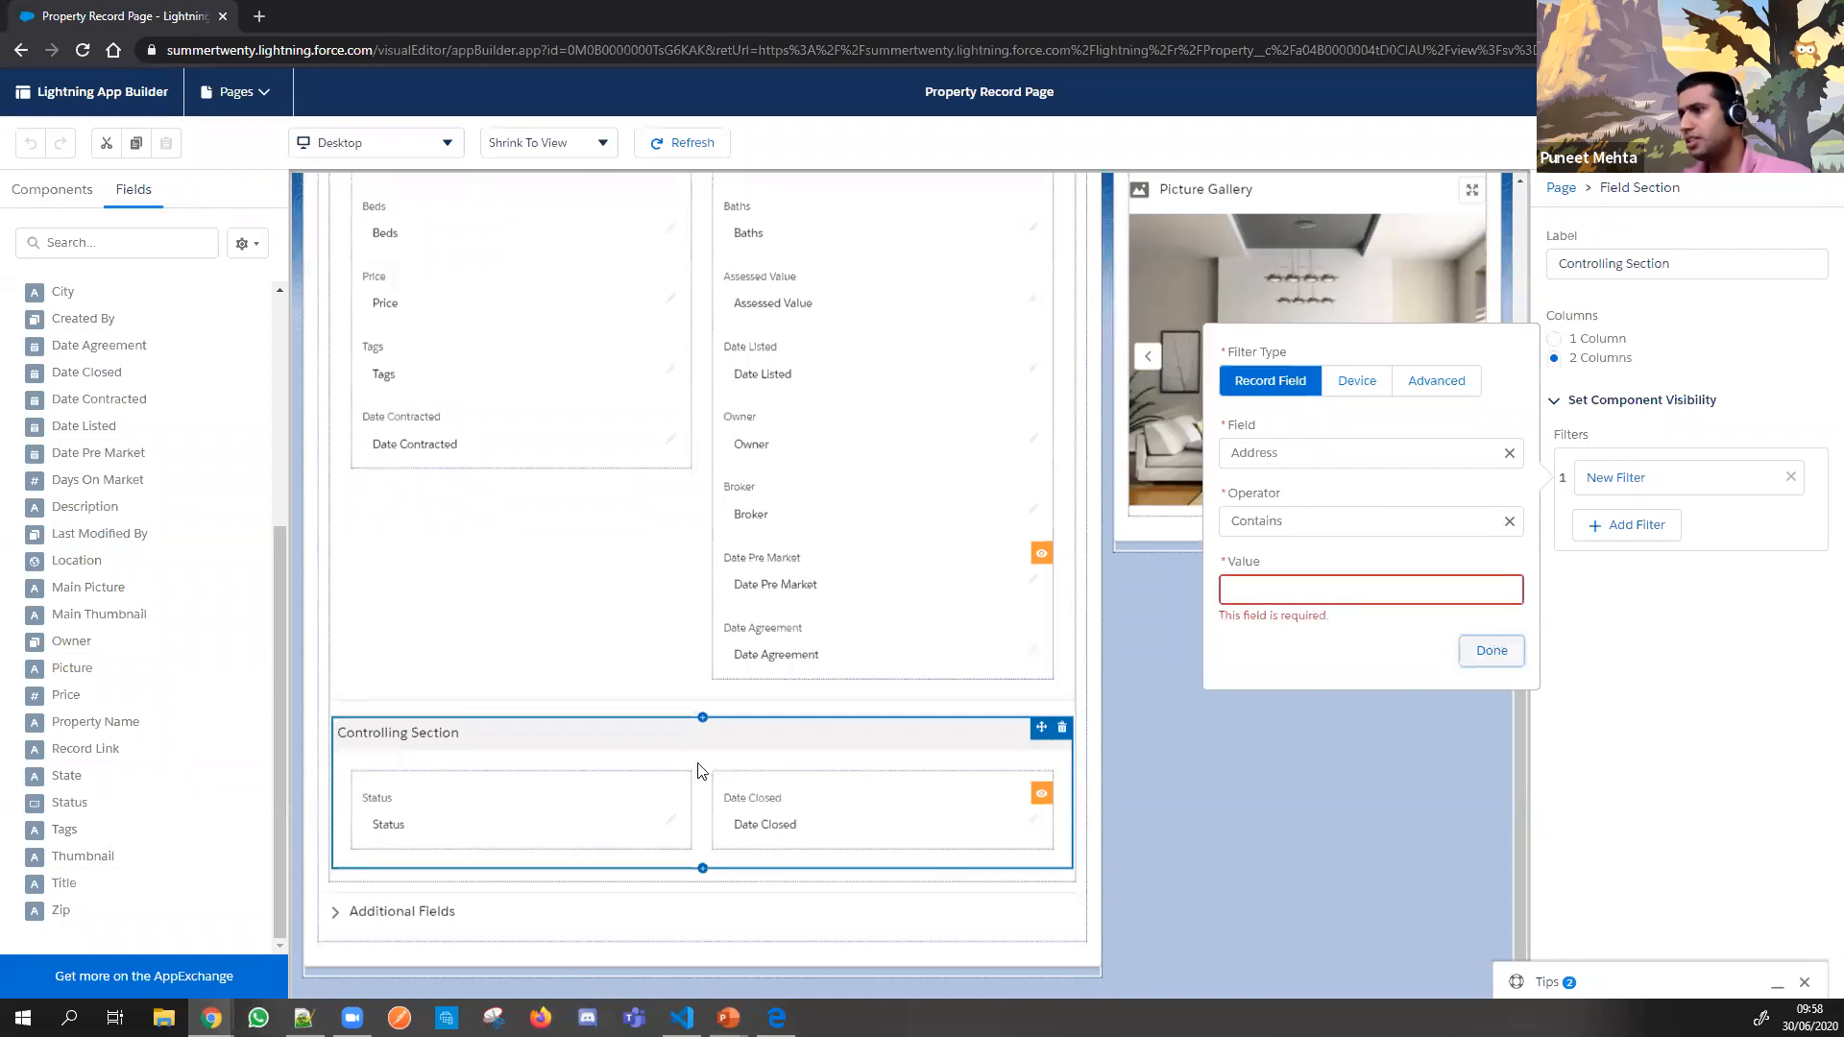
Step: Examine the visibility filters set on the Date Closed field and on the Information field section
click(893, 827)
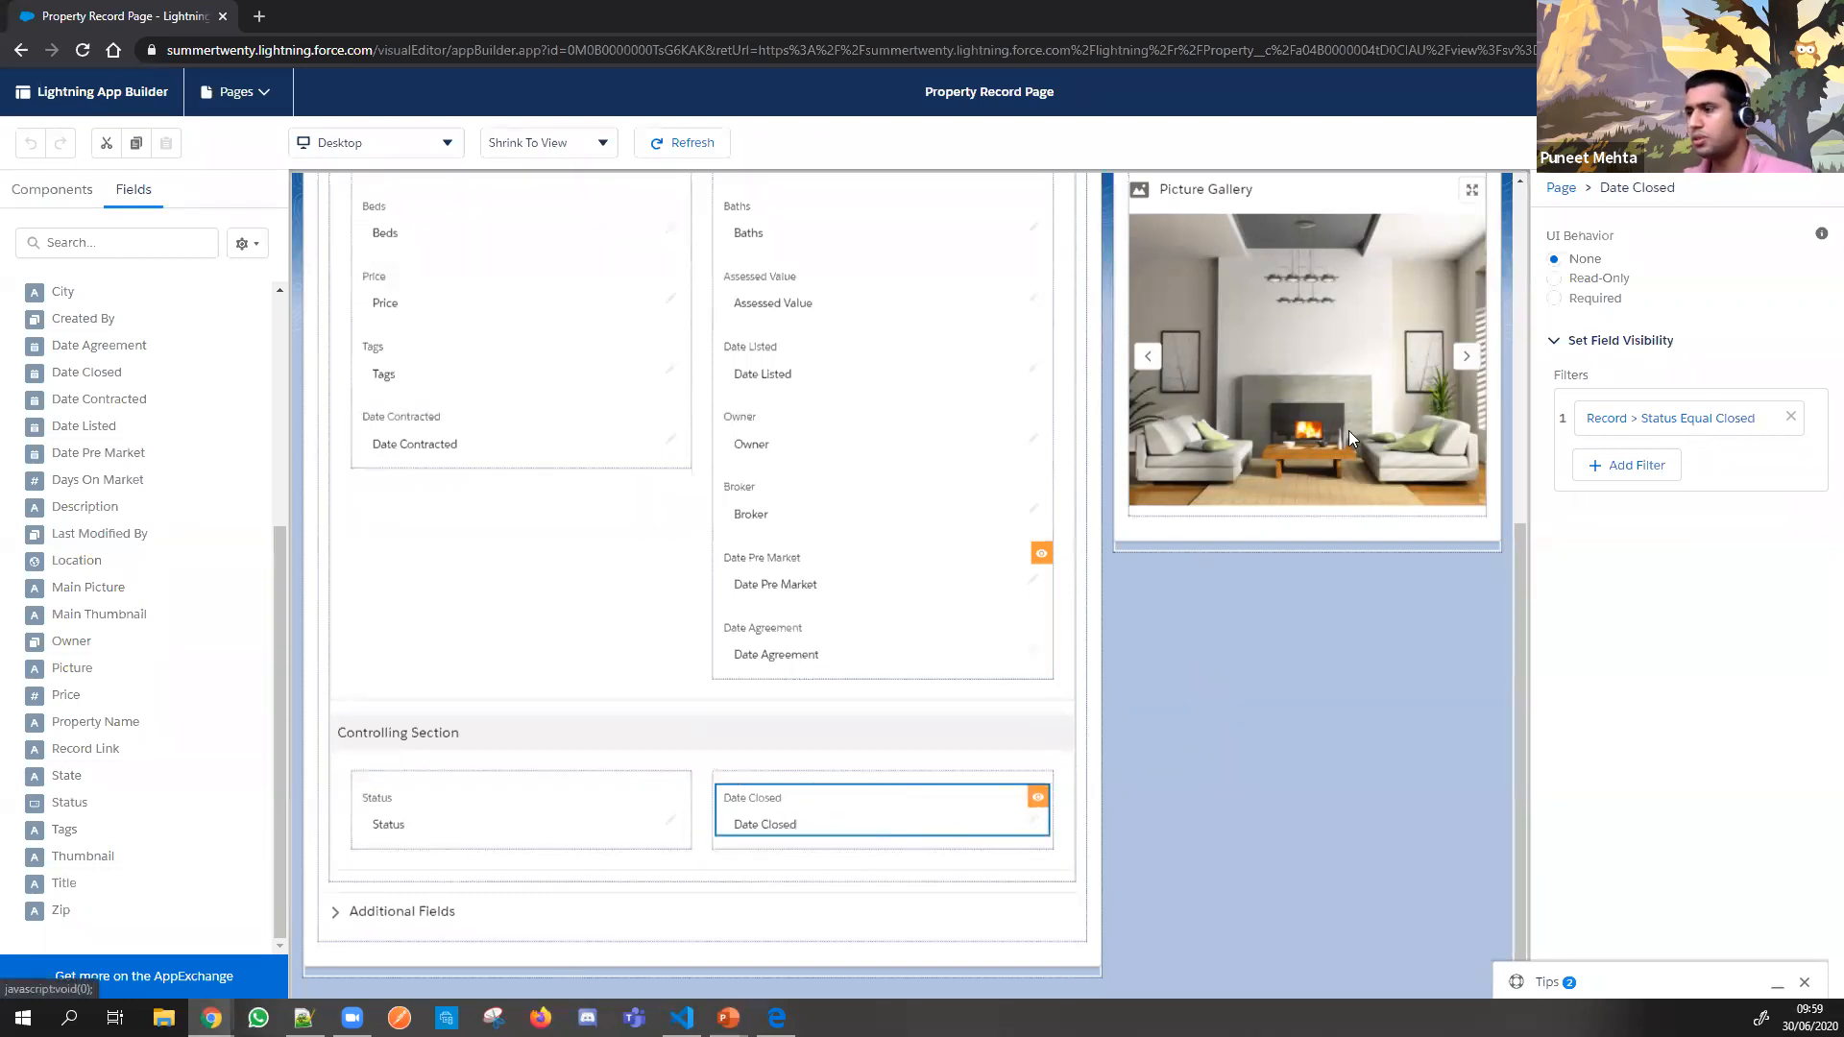
scroll(603, 654, up, 2)
scroll(603, 654, down, 2)
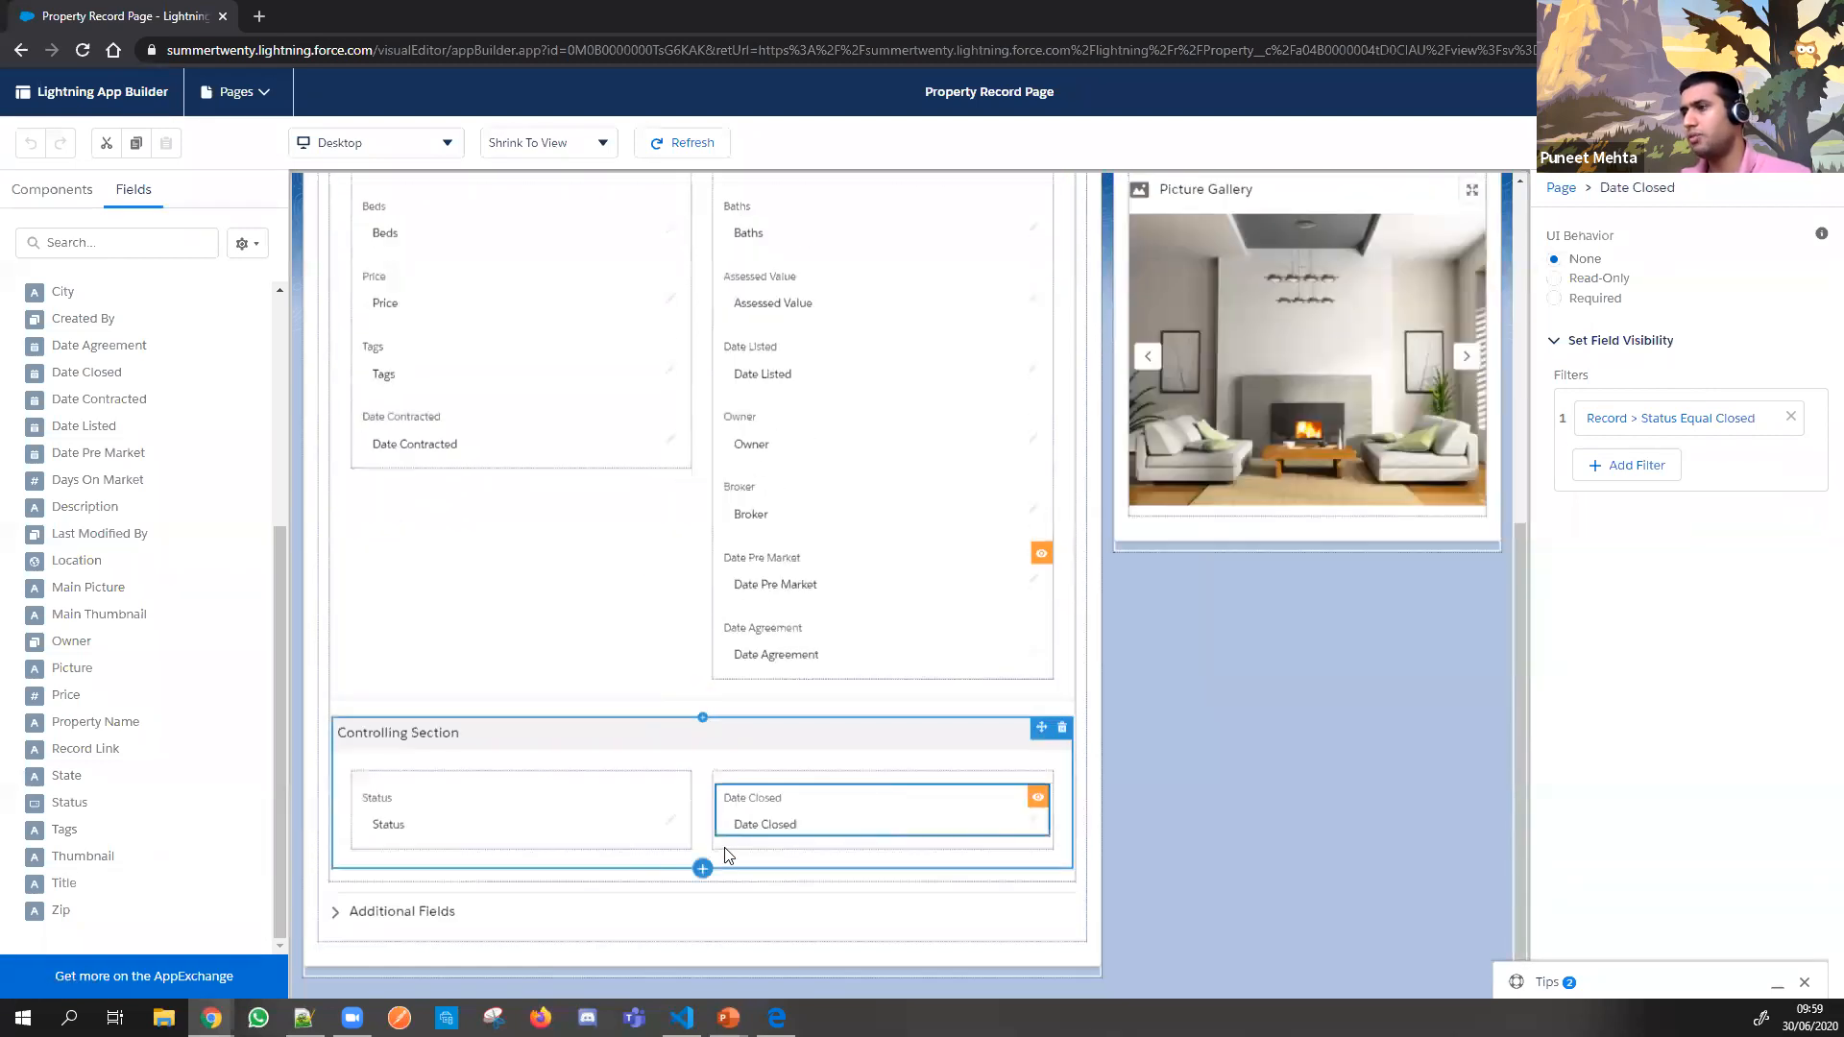
scroll(651, 721, up, 7)
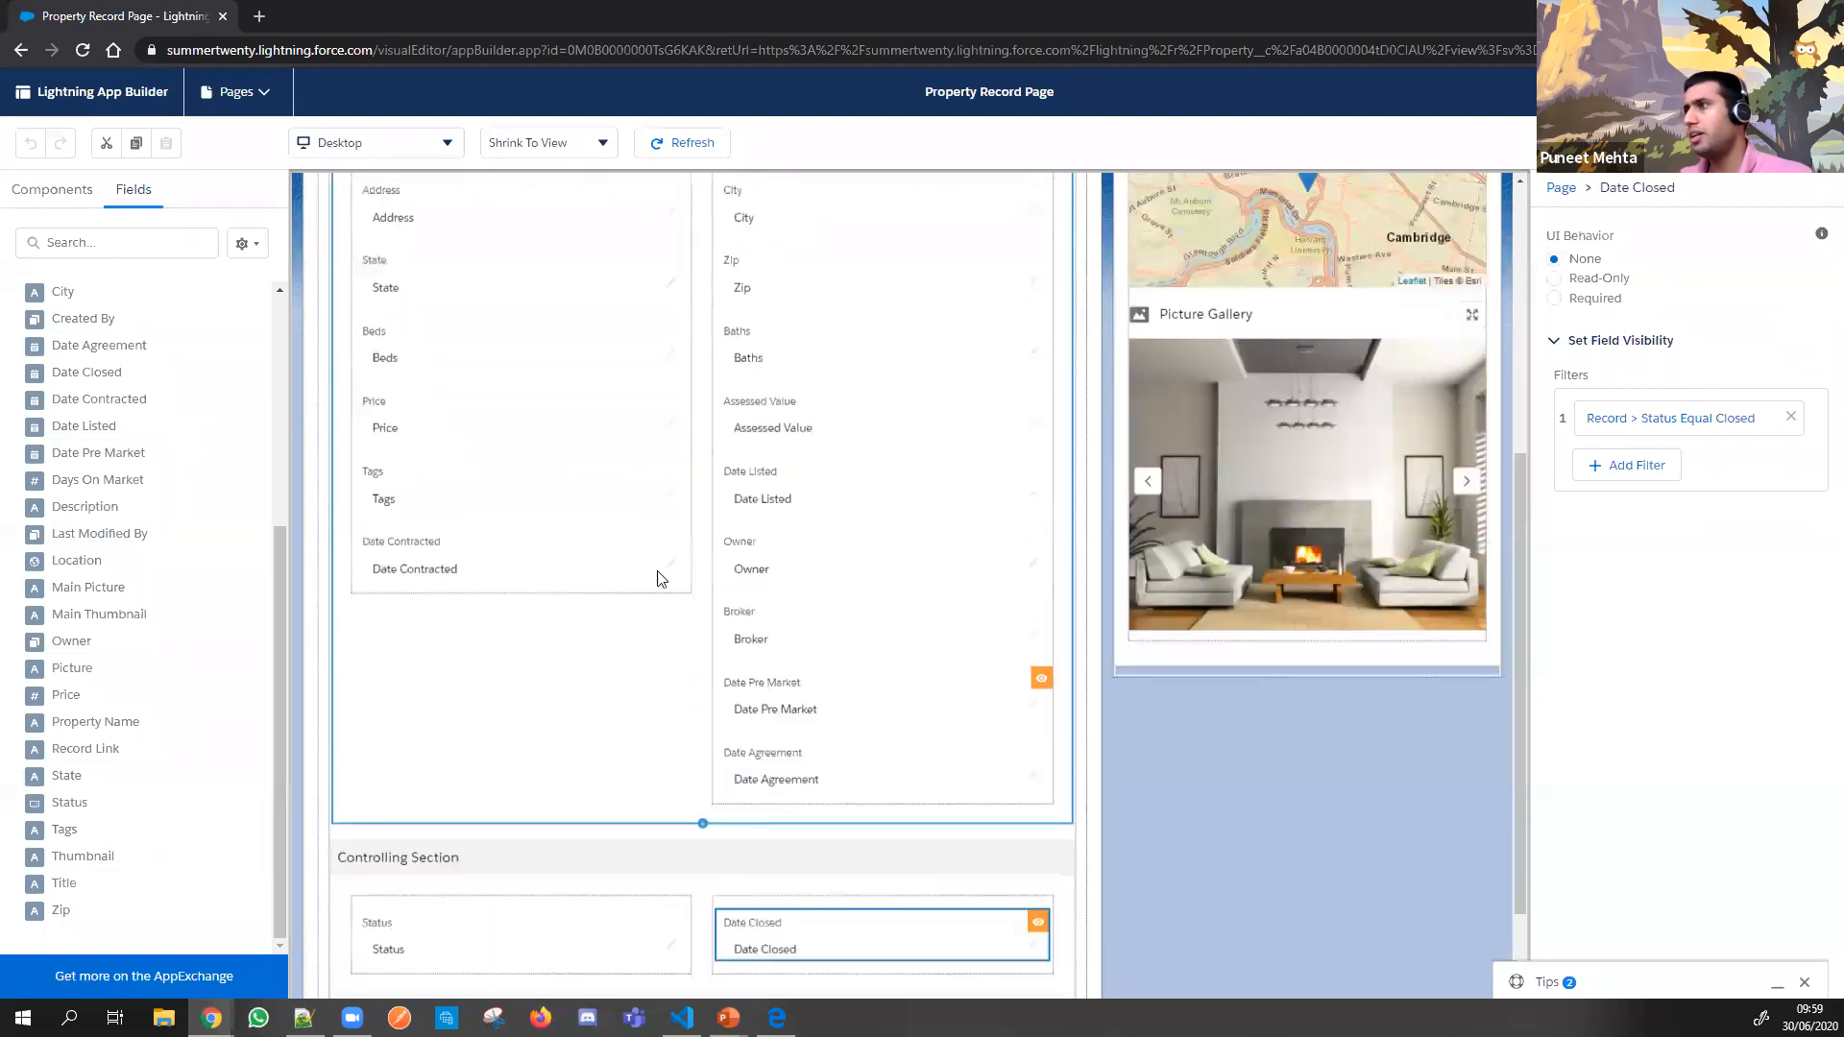
click(809, 361)
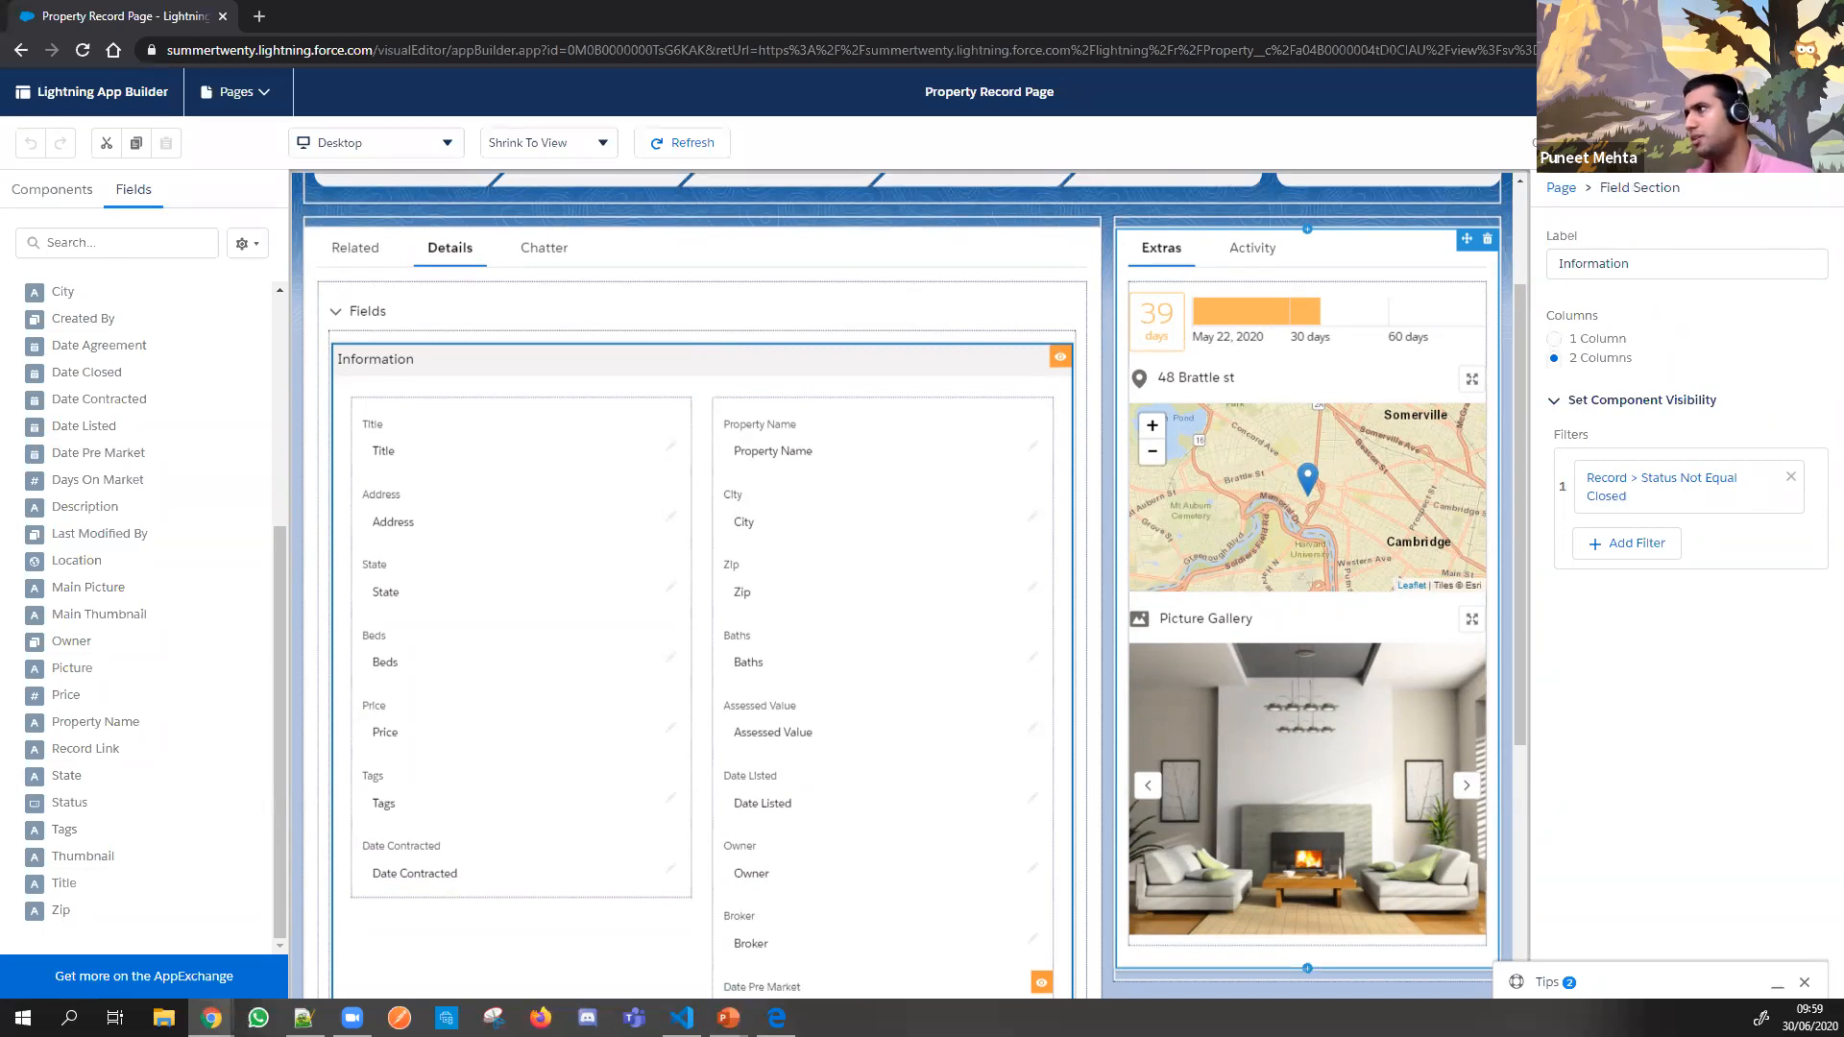
Step: Return to the property record, collapse the list and set Status in the Controlling Section to Closed
click(1740, 92)
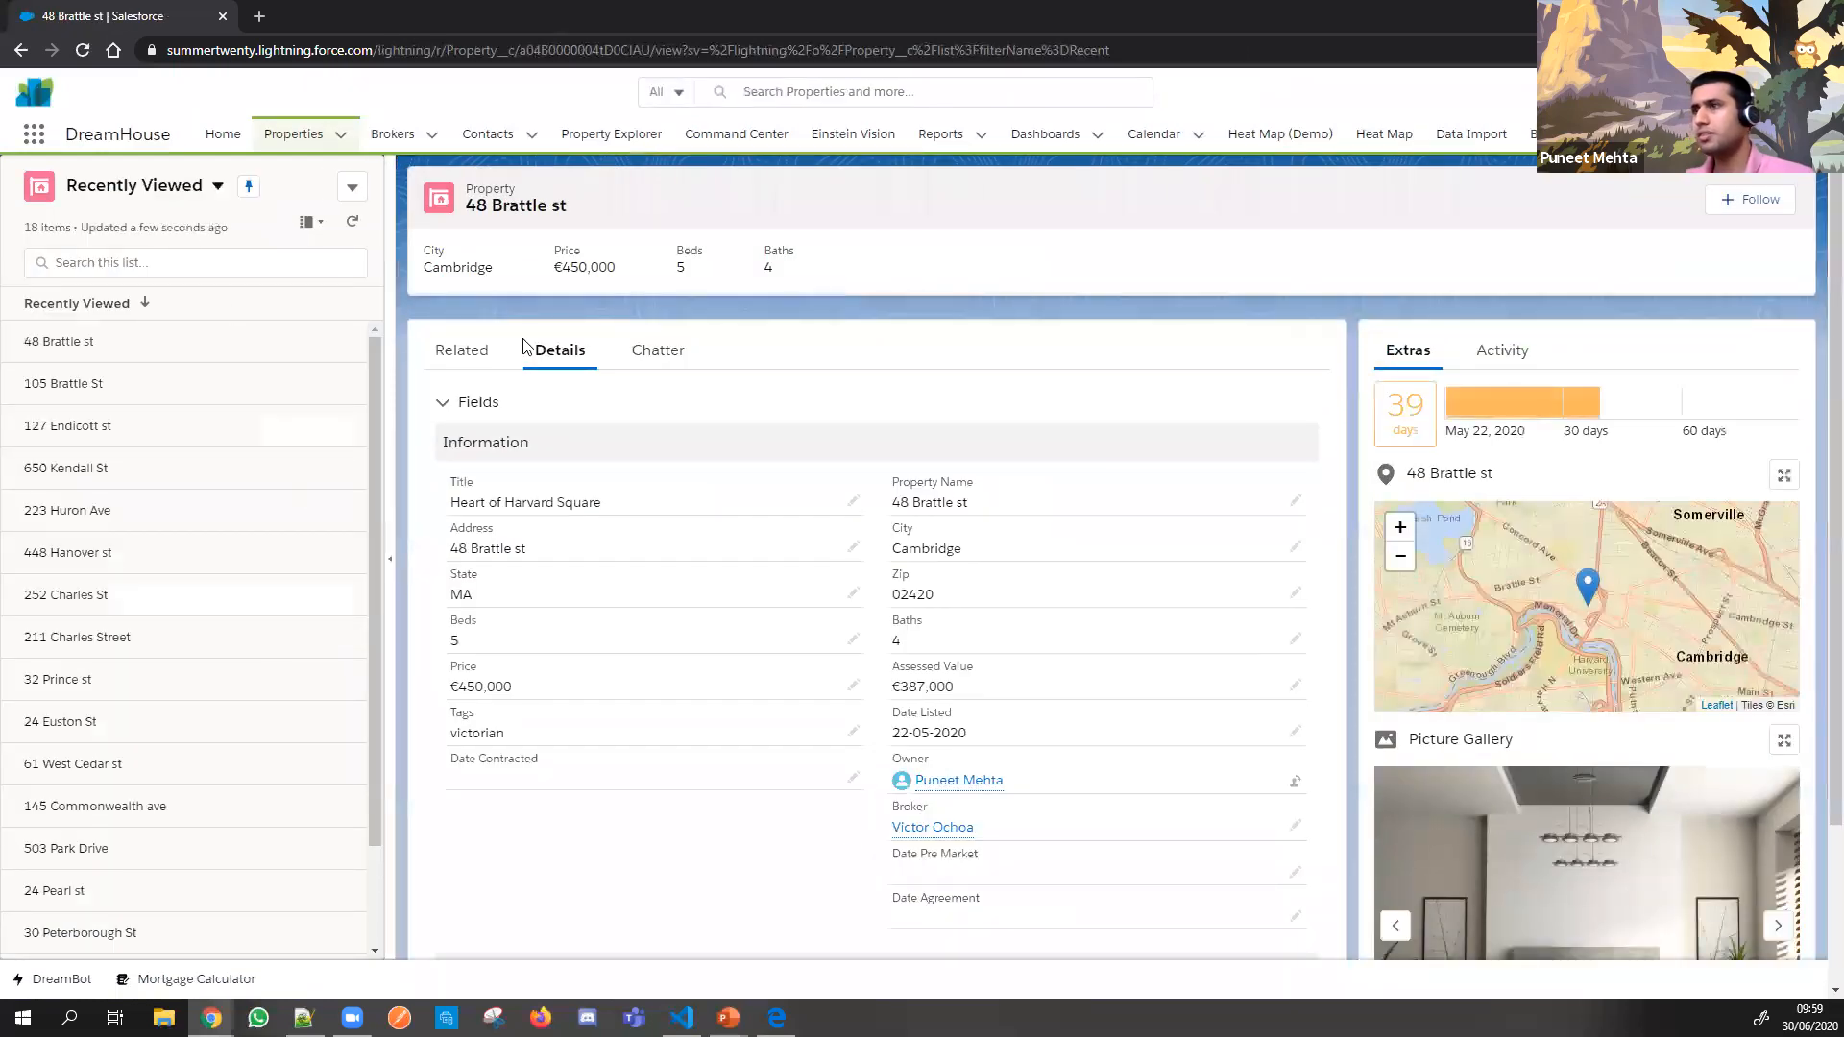
click(389, 559)
scroll(360, 800, down, 2)
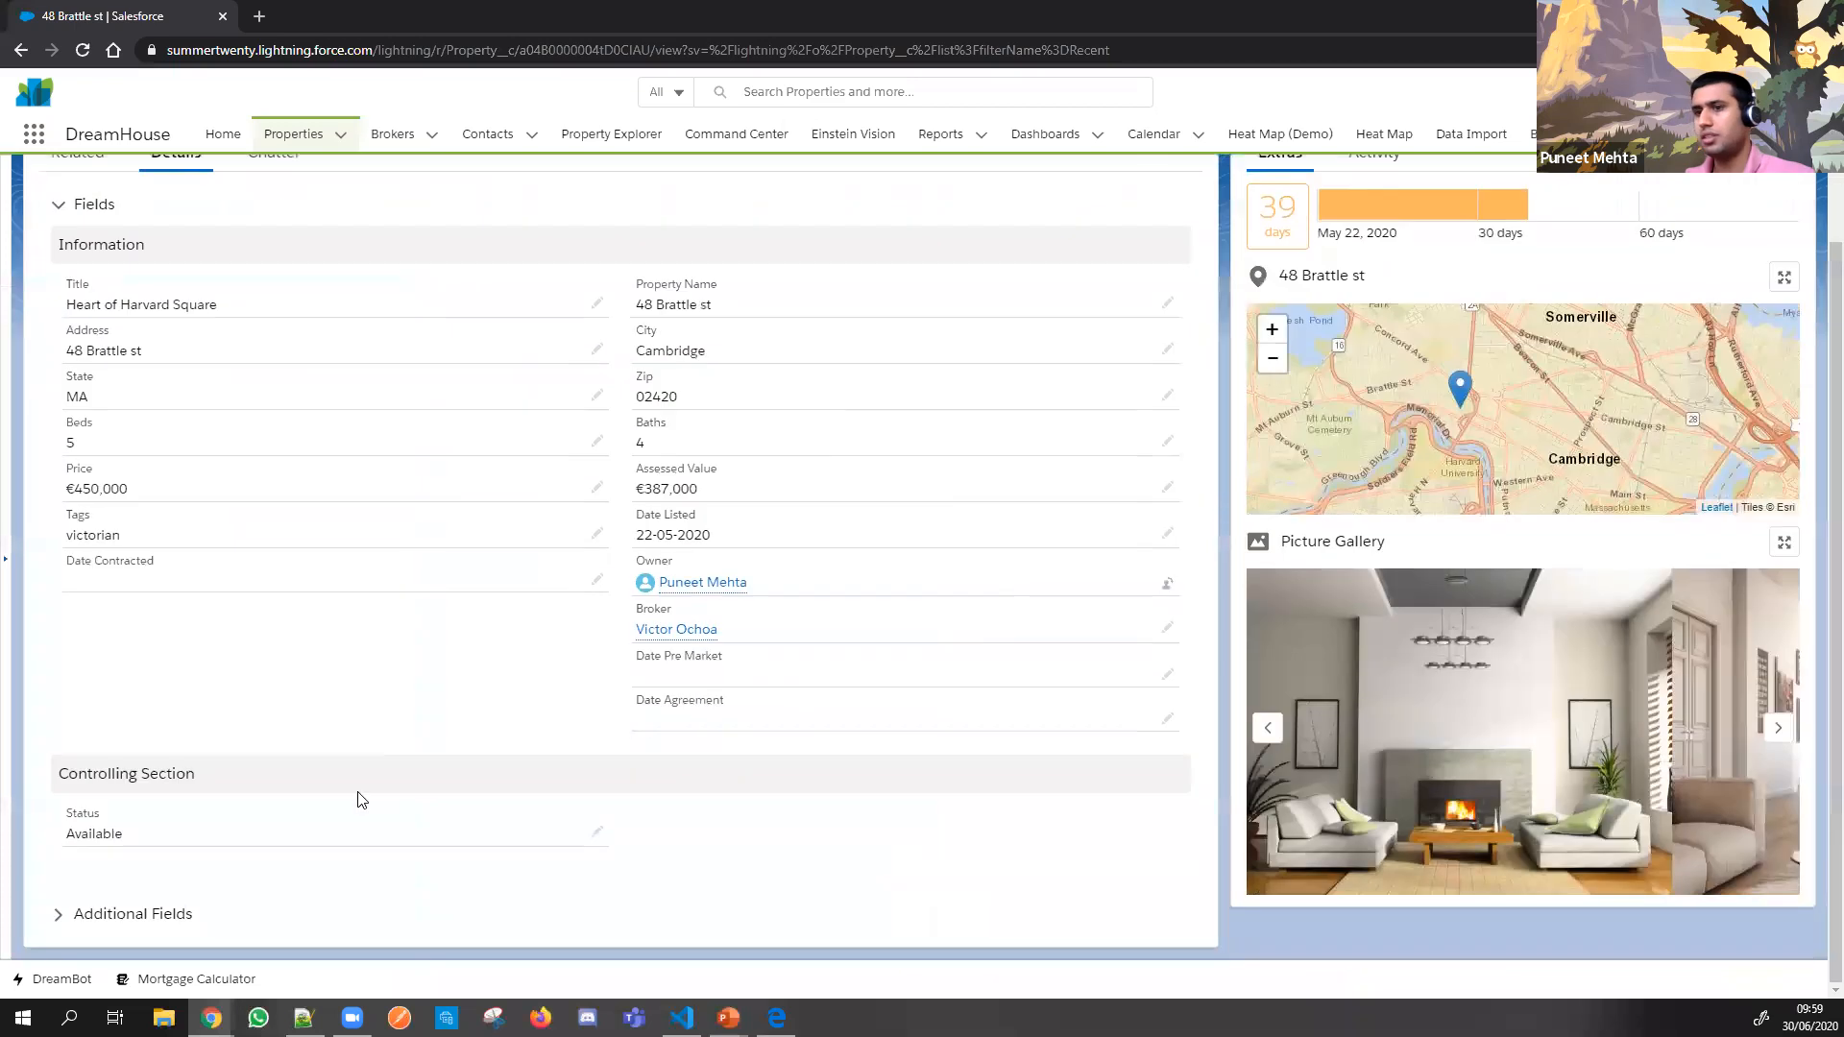
click(597, 831)
scroll(356, 749, down, 3)
click(493, 758)
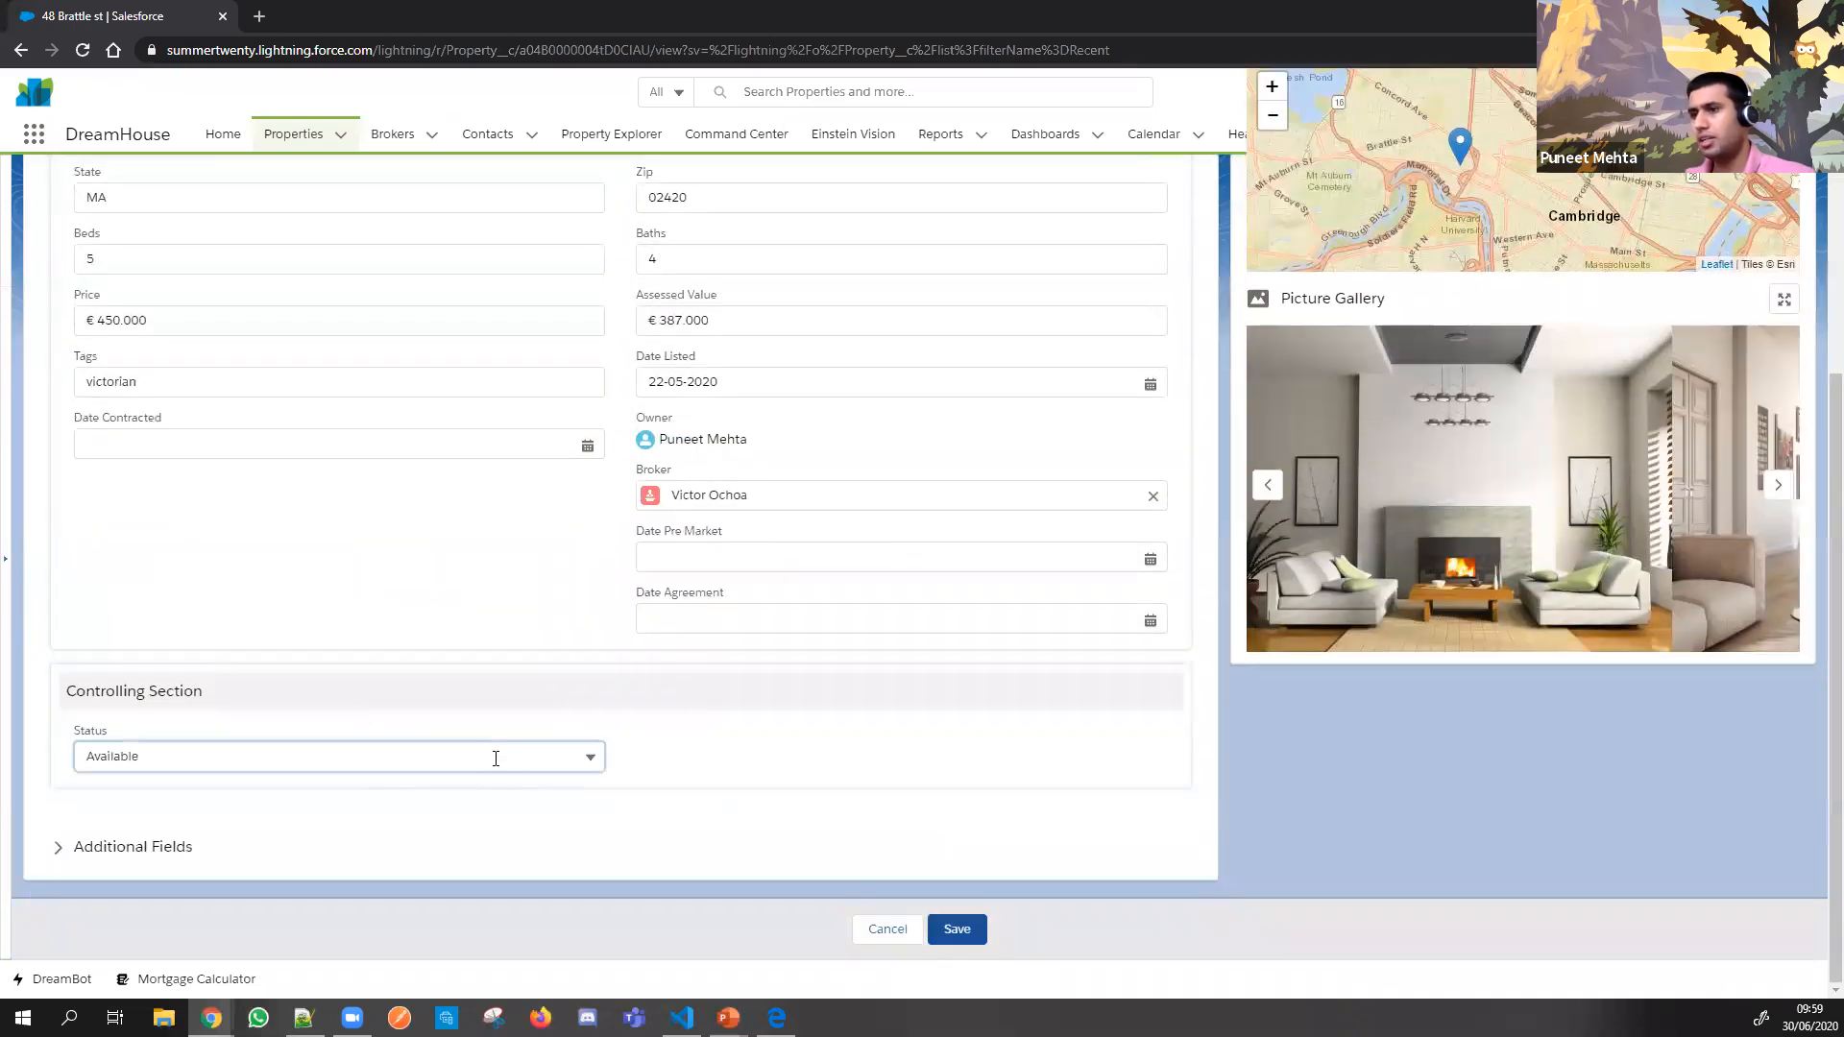
click(227, 961)
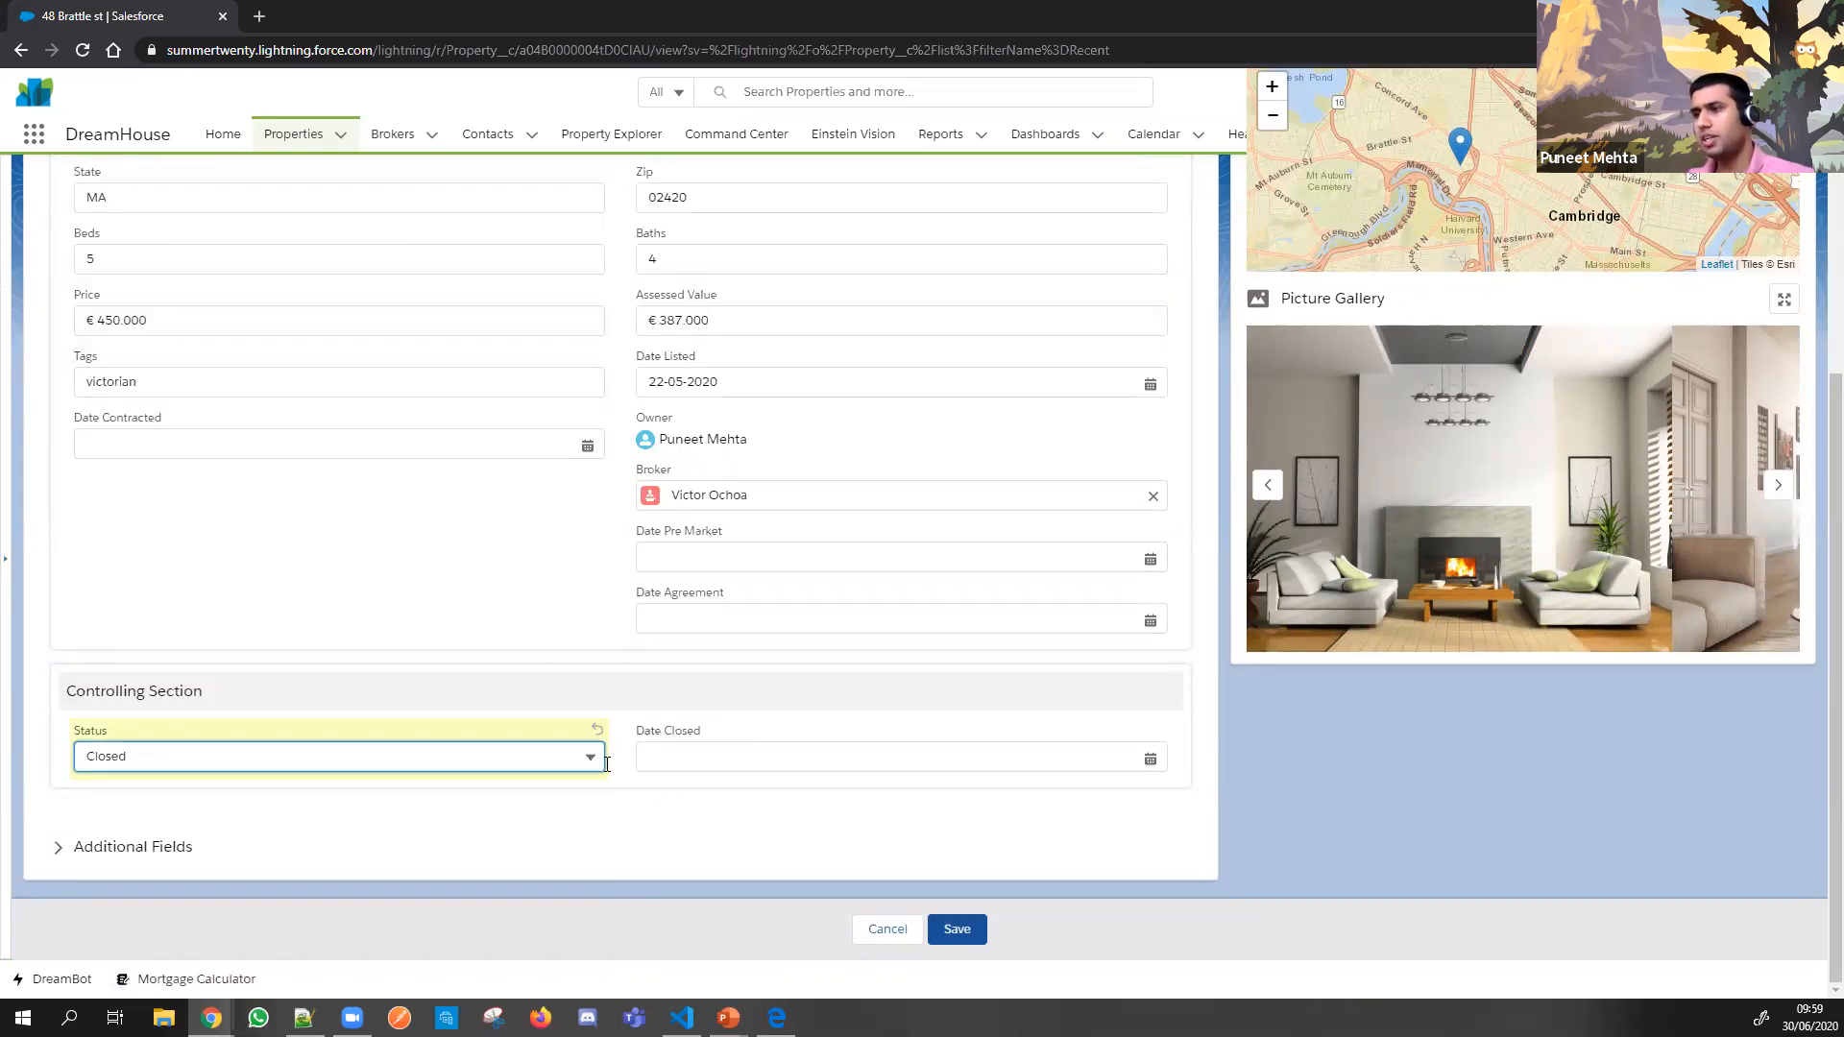
Step: Change the property's Status to Contracted and back to Closed, and save the record
click(502, 759)
click(184, 828)
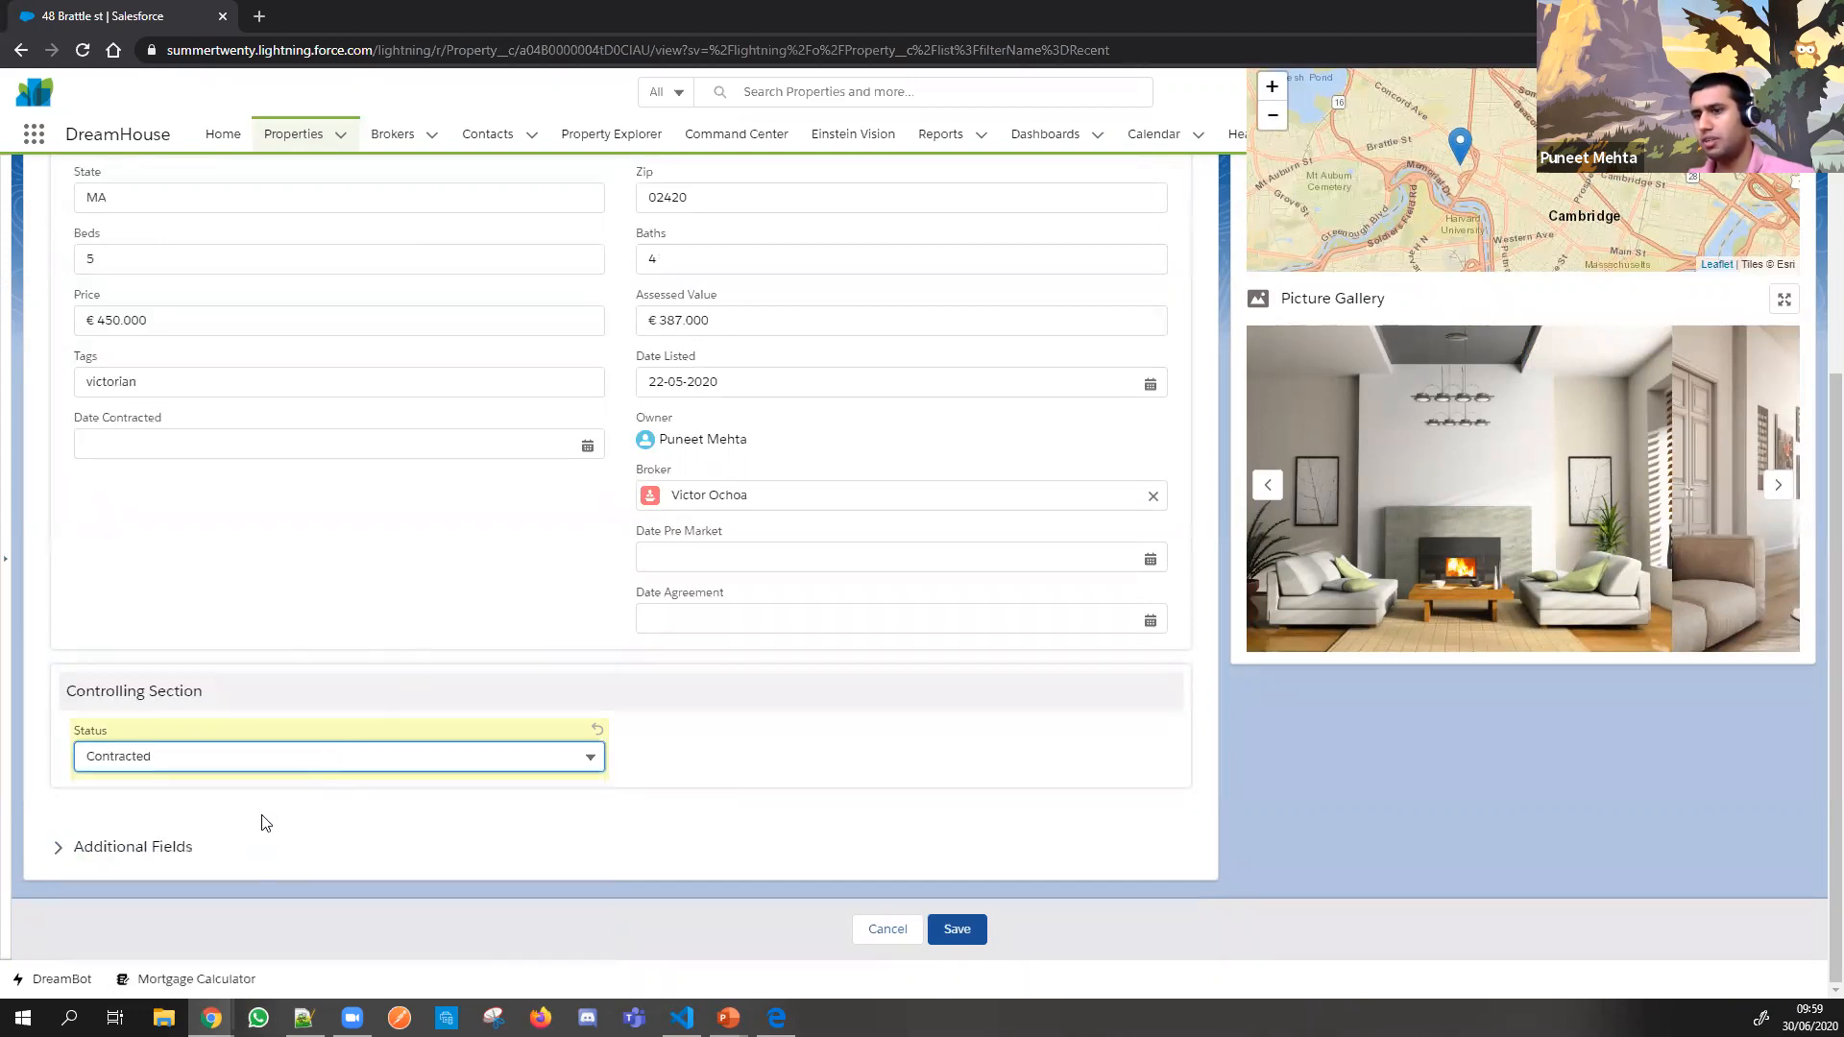
click(275, 765)
click(204, 970)
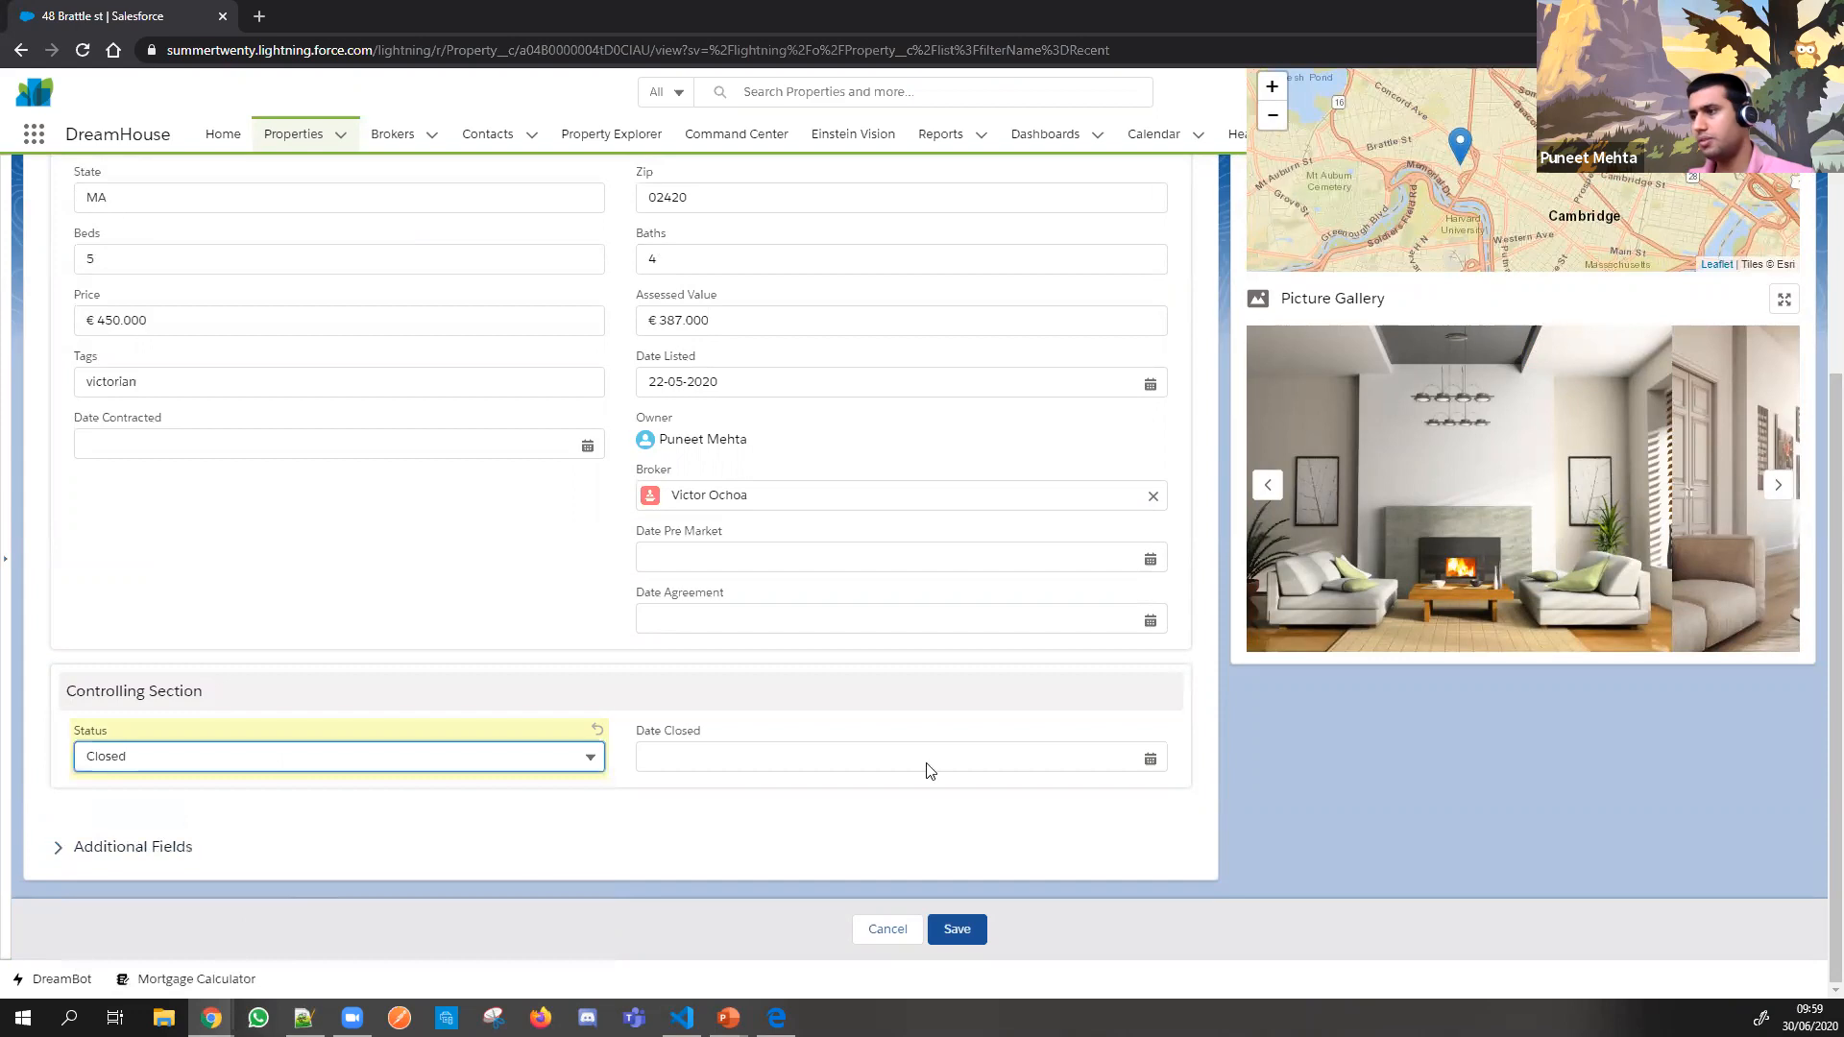
click(958, 930)
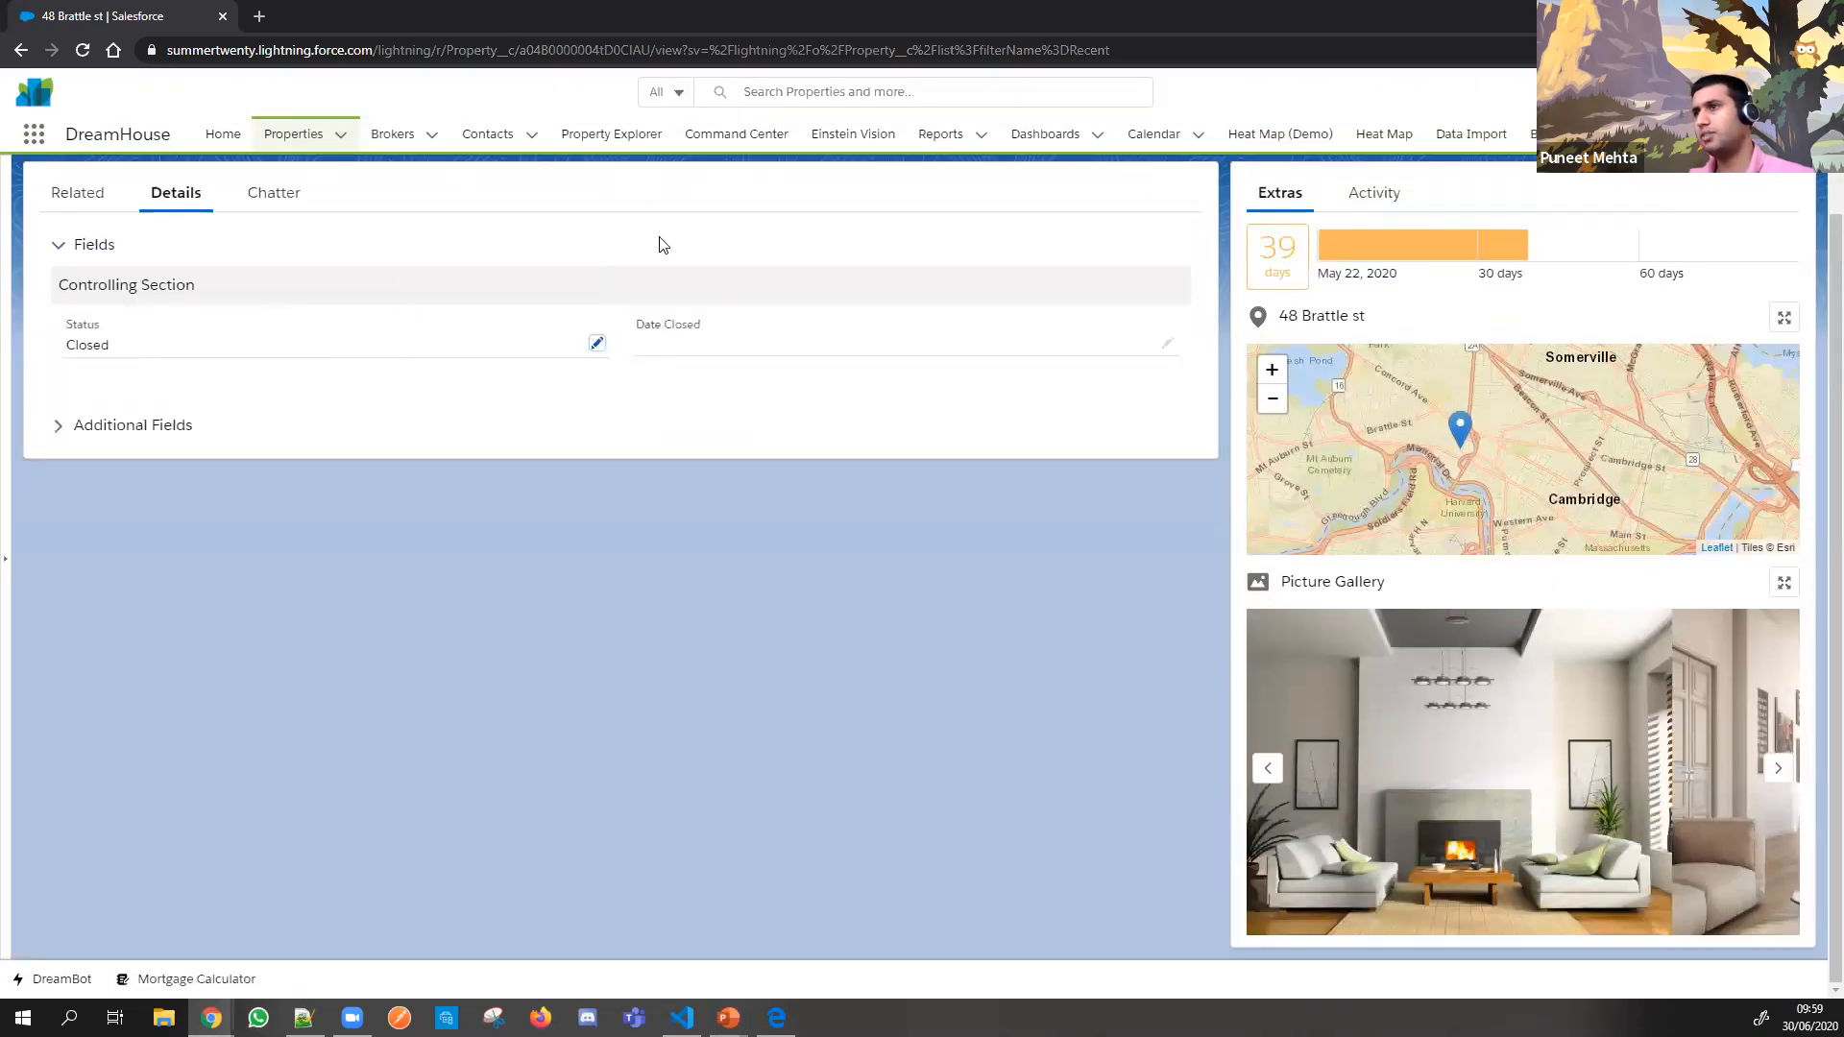
scroll(692, 399, up, 2)
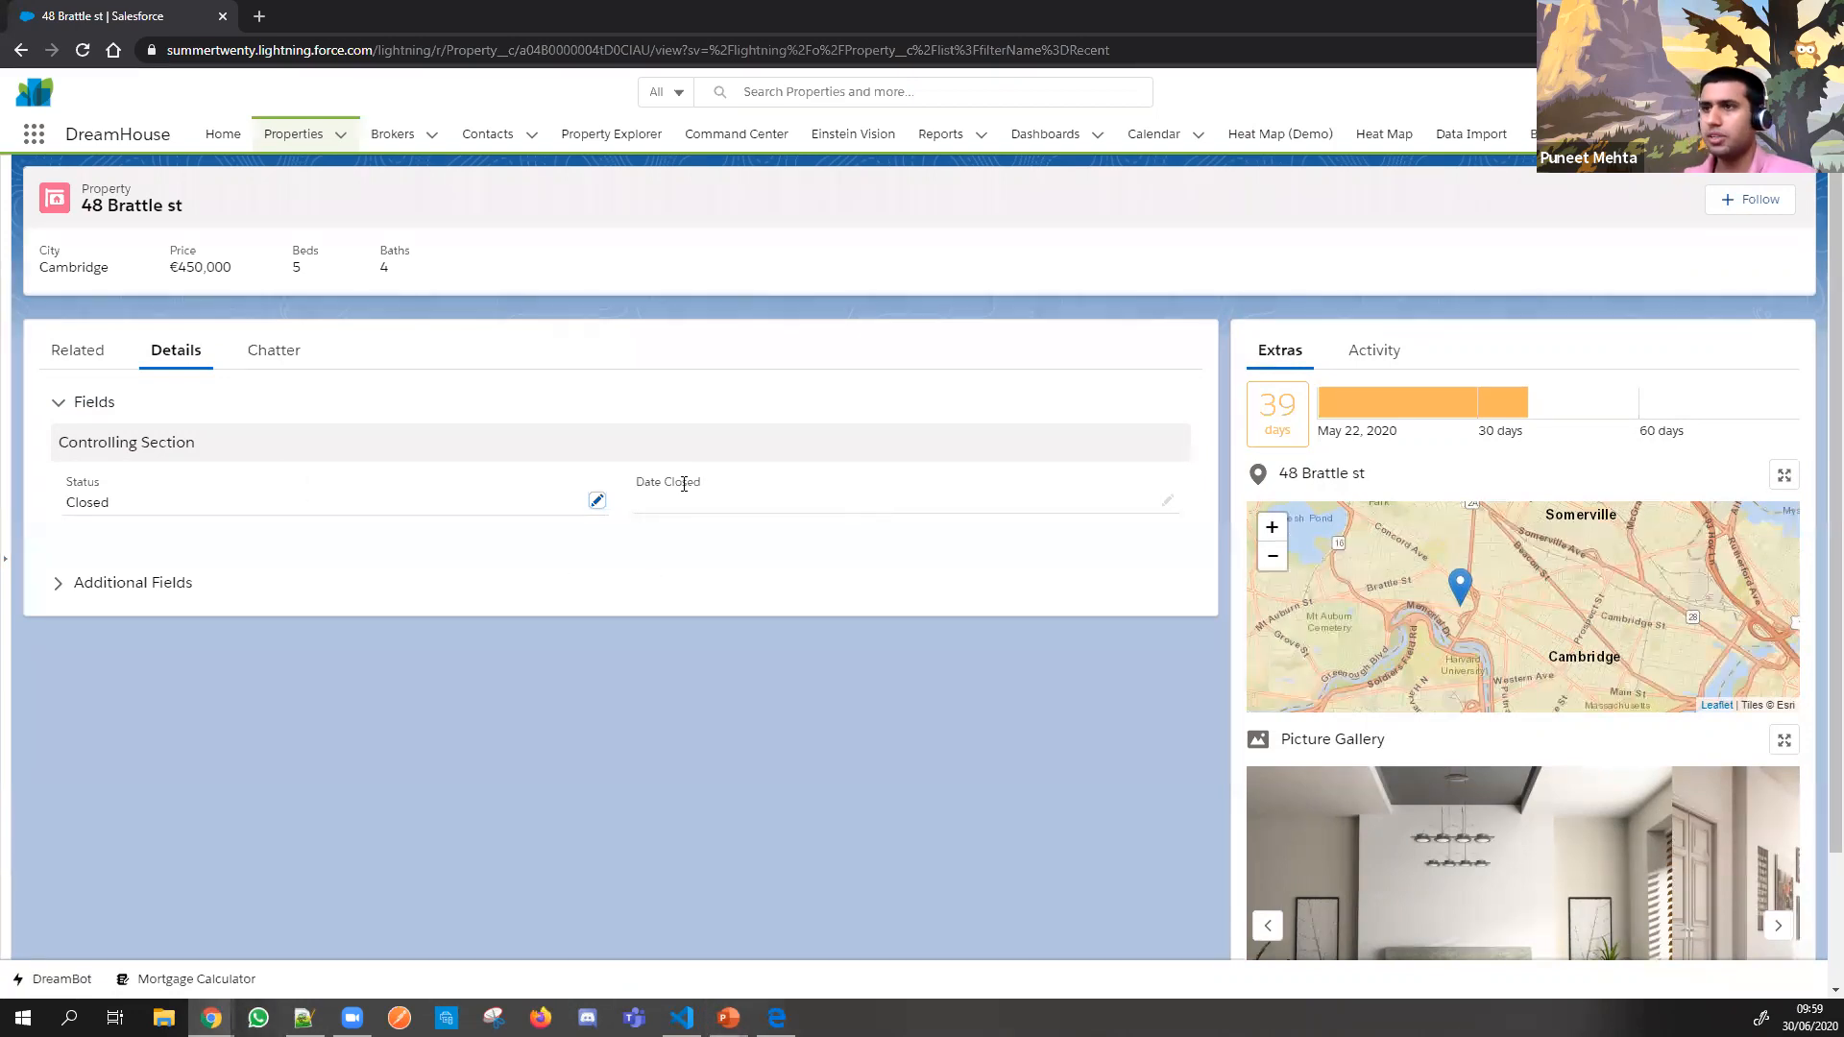
Step: Switch to the PowerPoint slide show and advance past the Resources slide to the closing Thank You slide
click(728, 1019)
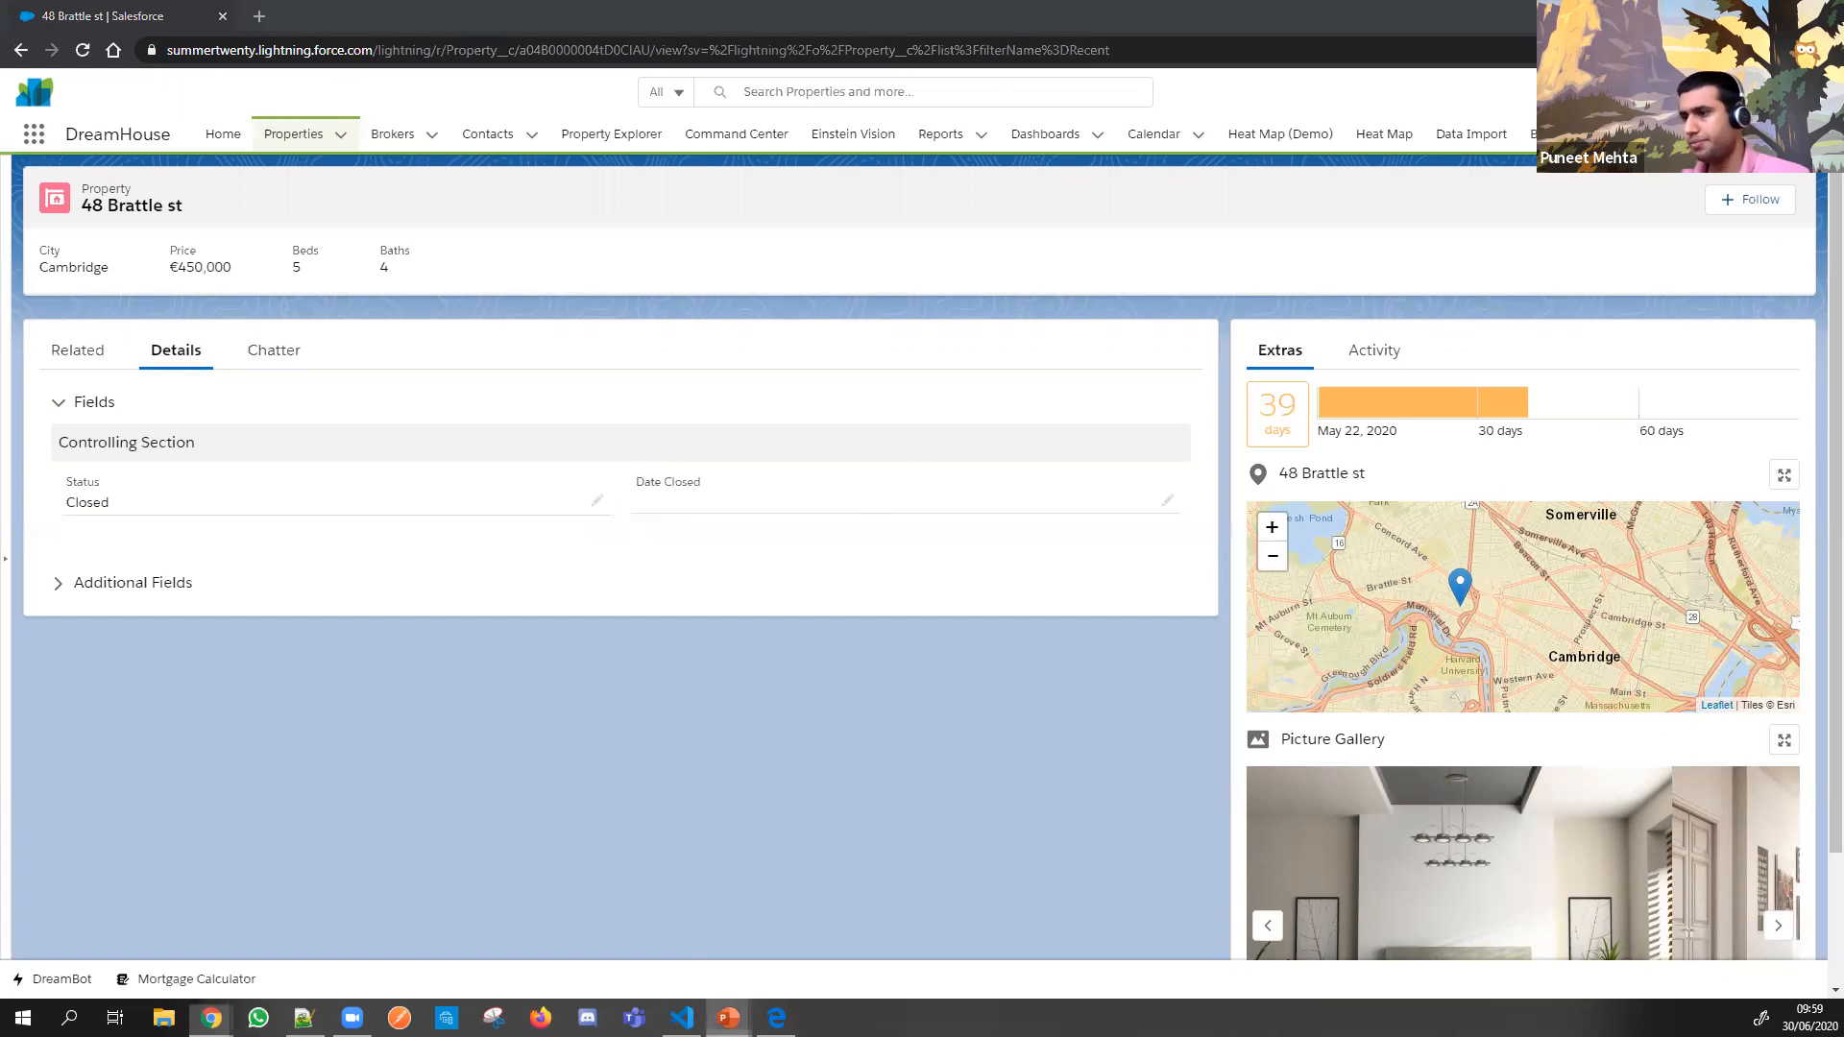
click(917, 952)
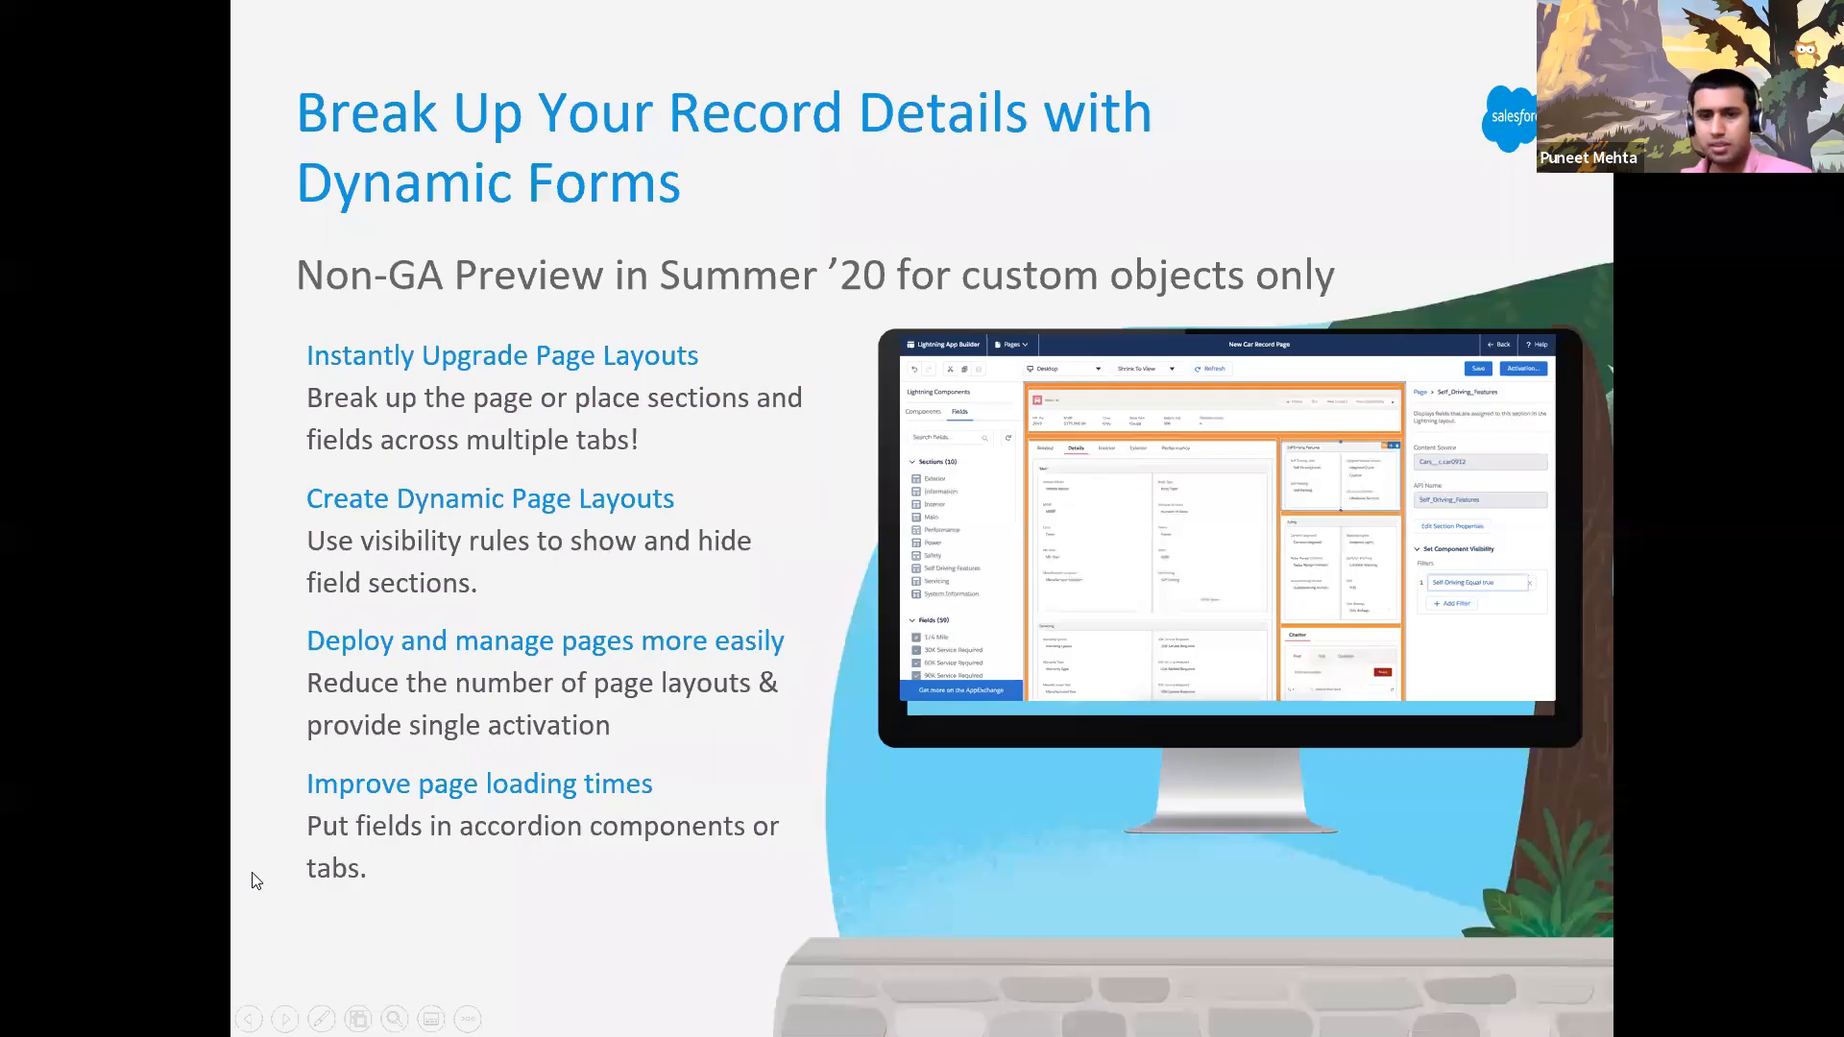
key(Right)
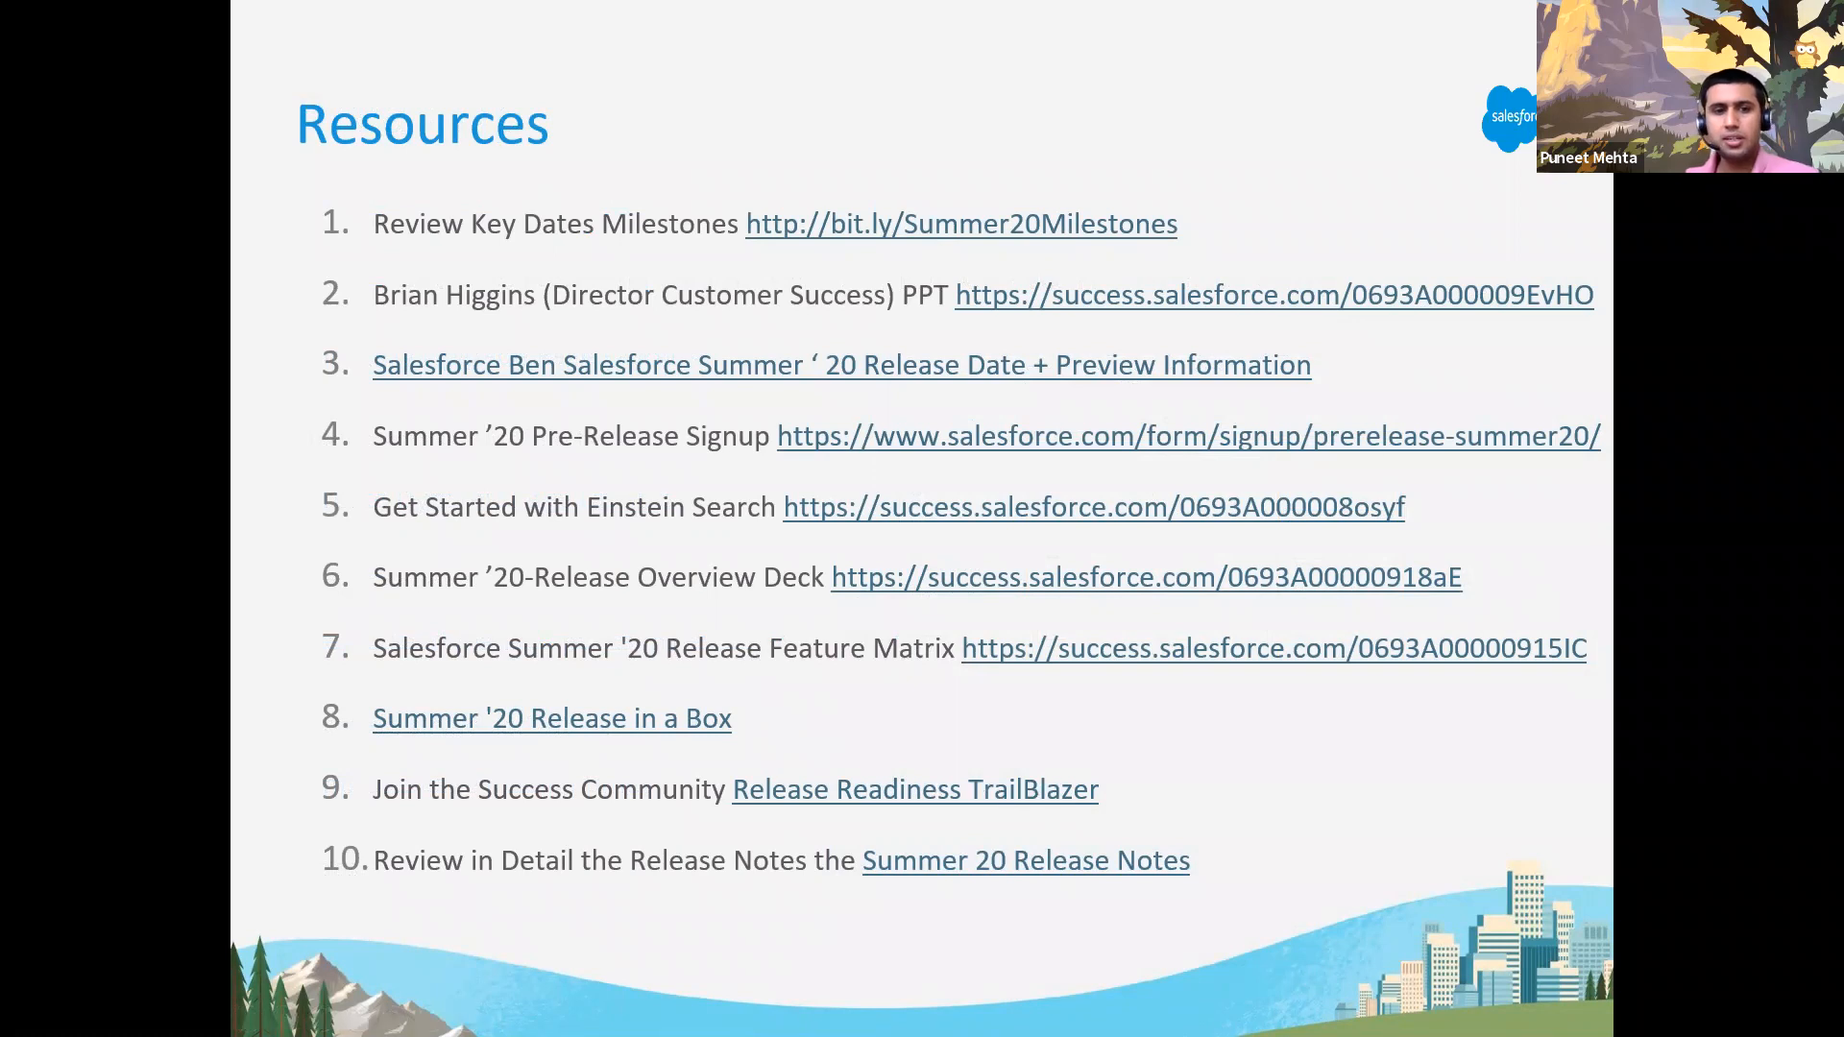
key(Right)
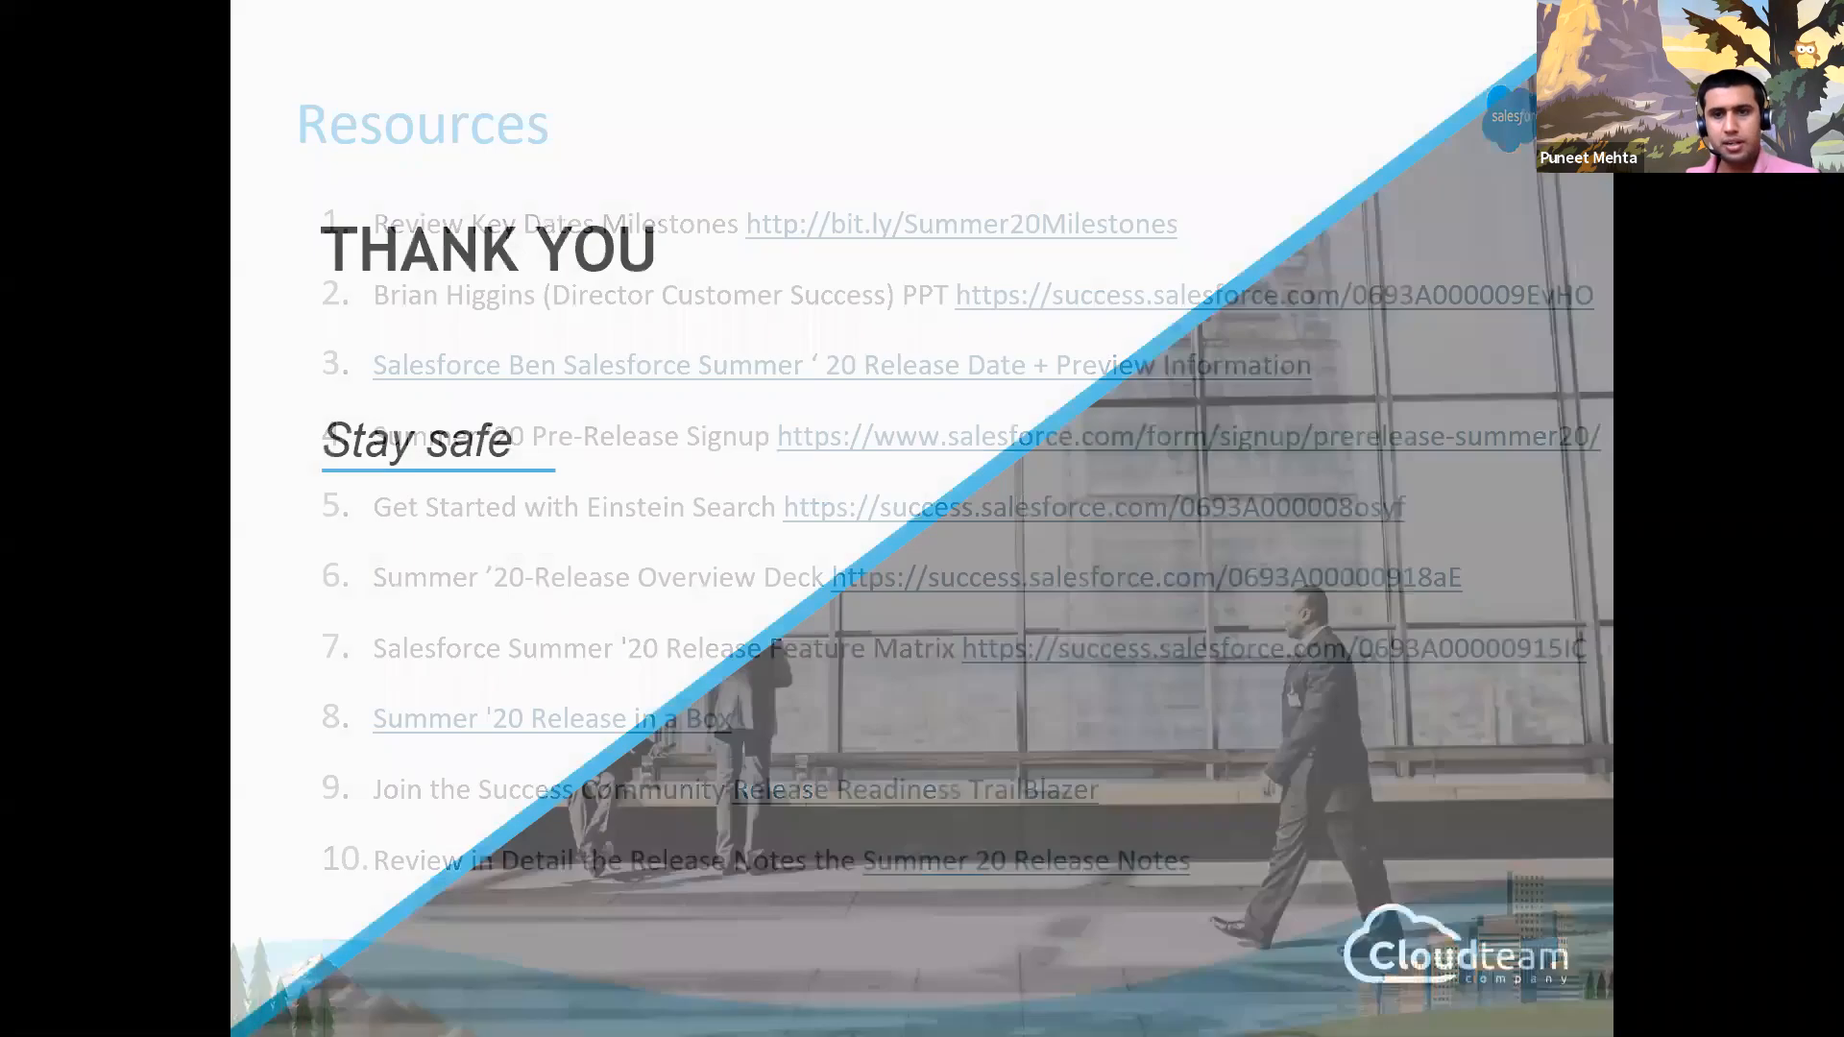